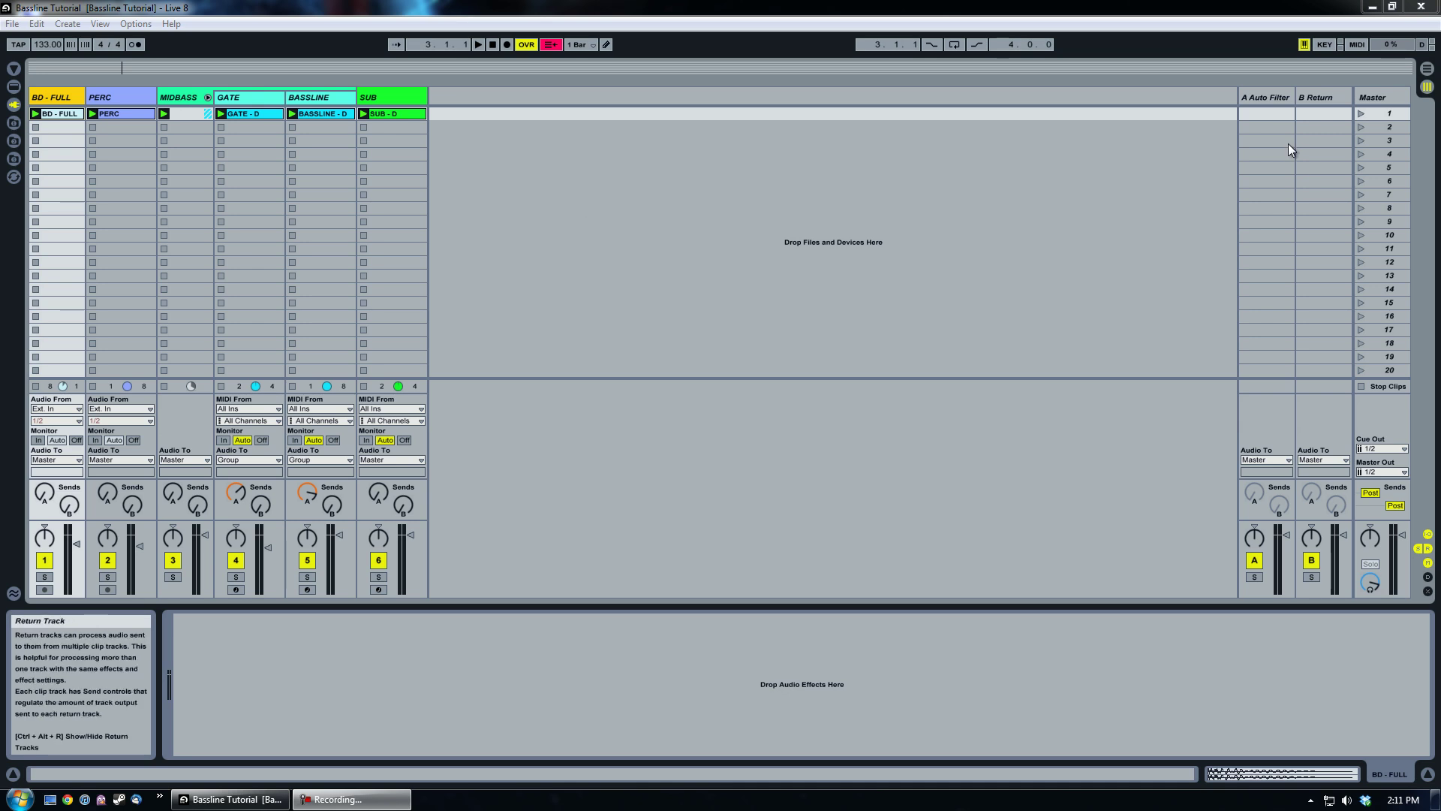
- Play scene 1 with all tracks, stop playback, and look through the BD-FULL, PERC, GATE, BASSLINE and SUB tracks
left_click(1362, 114)
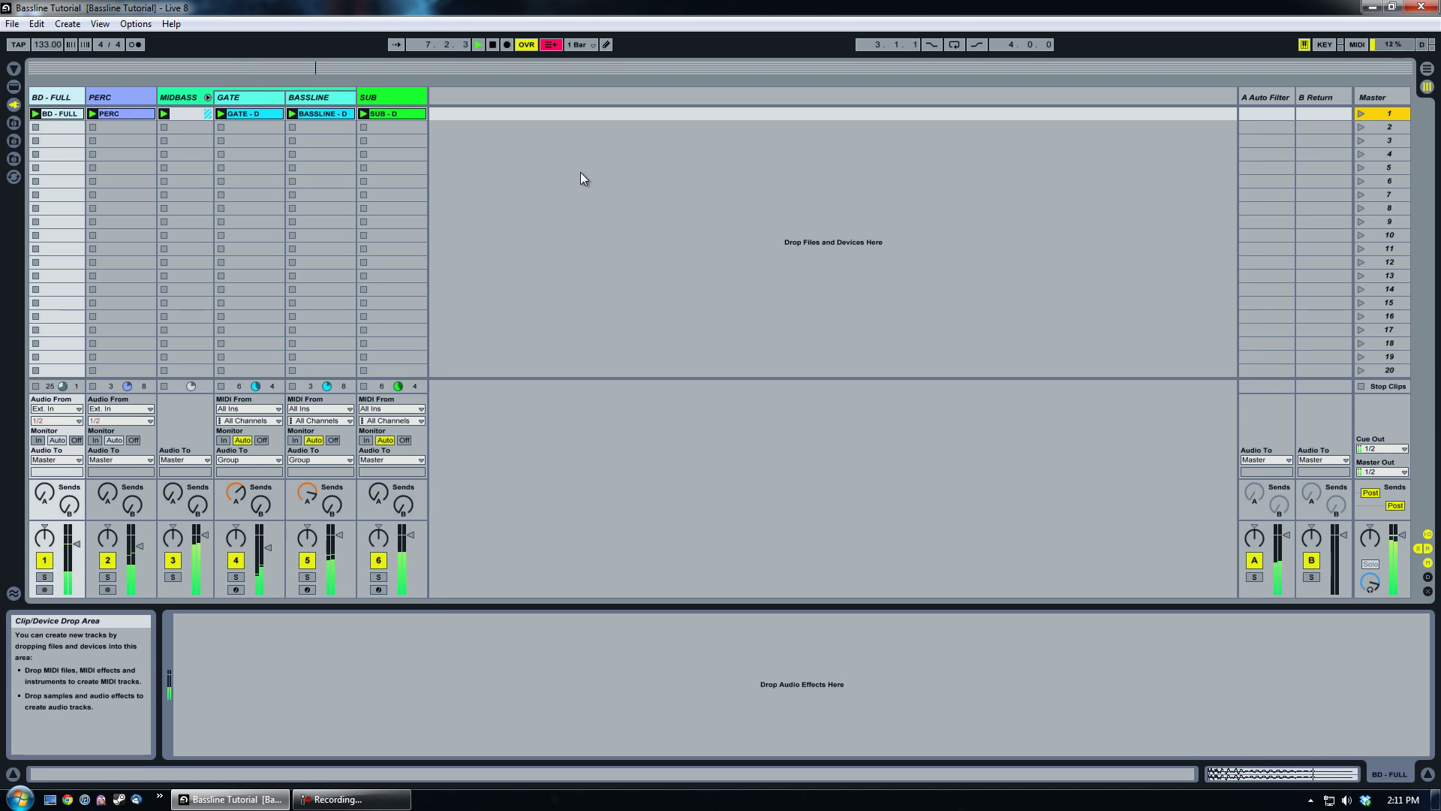
left_click(492, 45)
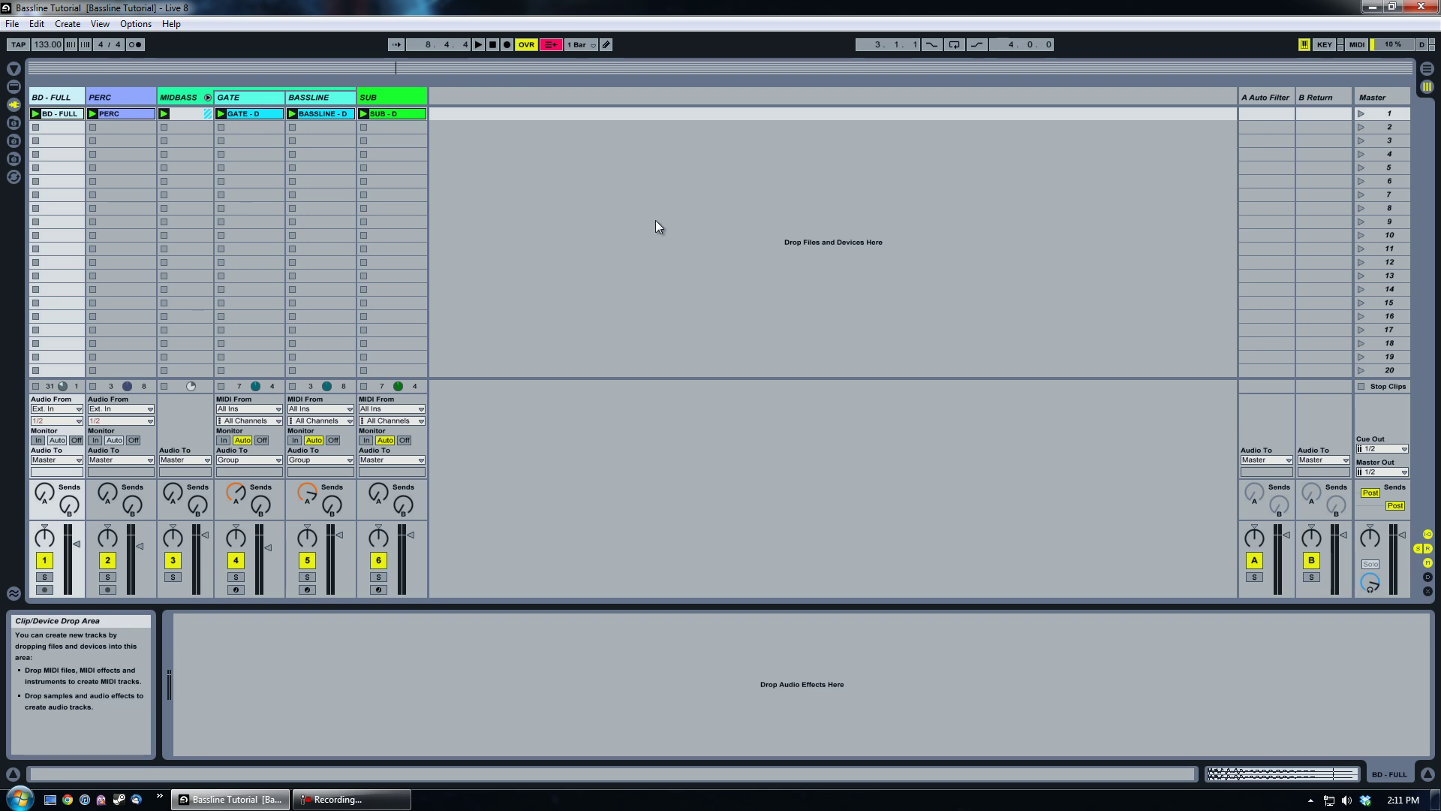
left_click(61, 98)
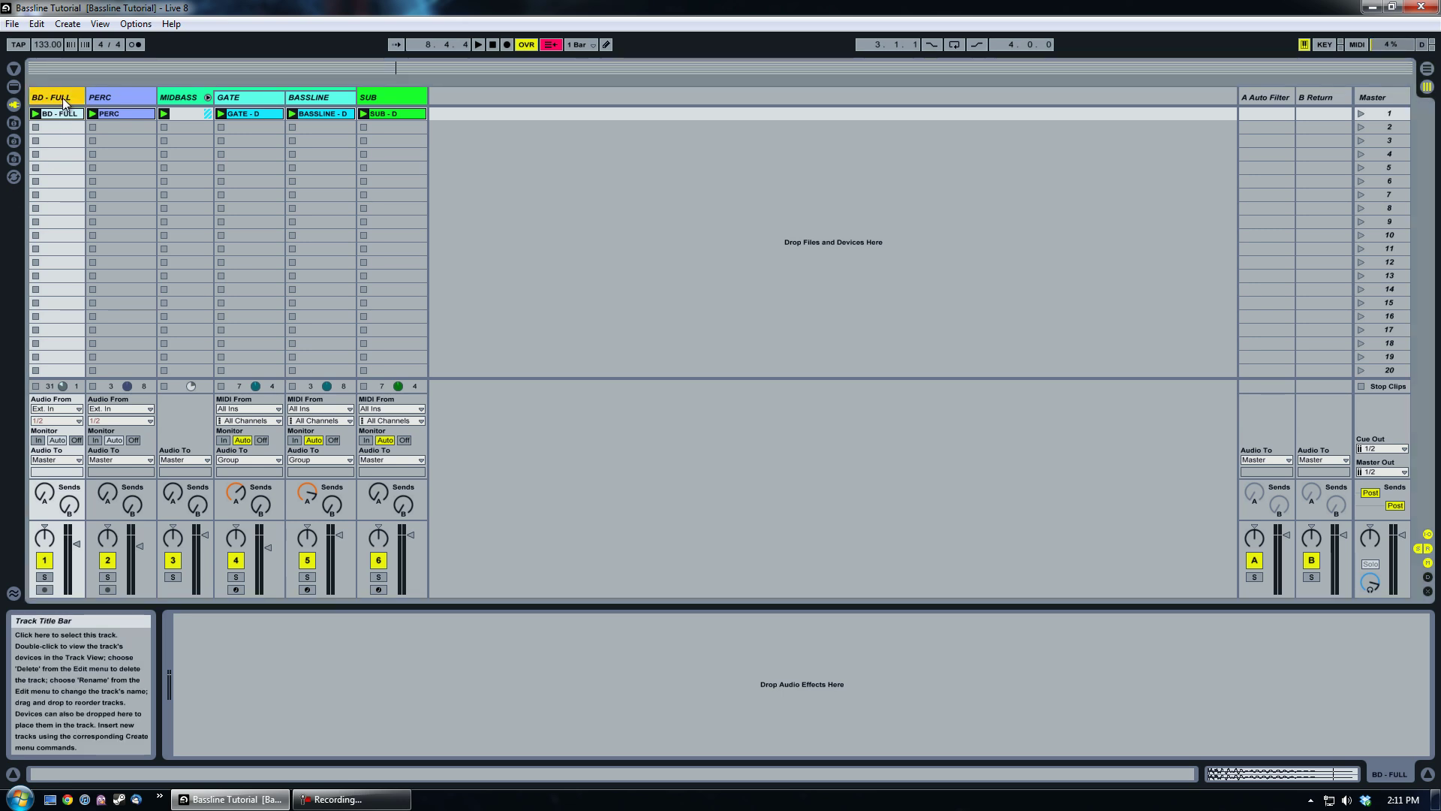
left_click(129, 97)
left_click(247, 98)
left_click(319, 98)
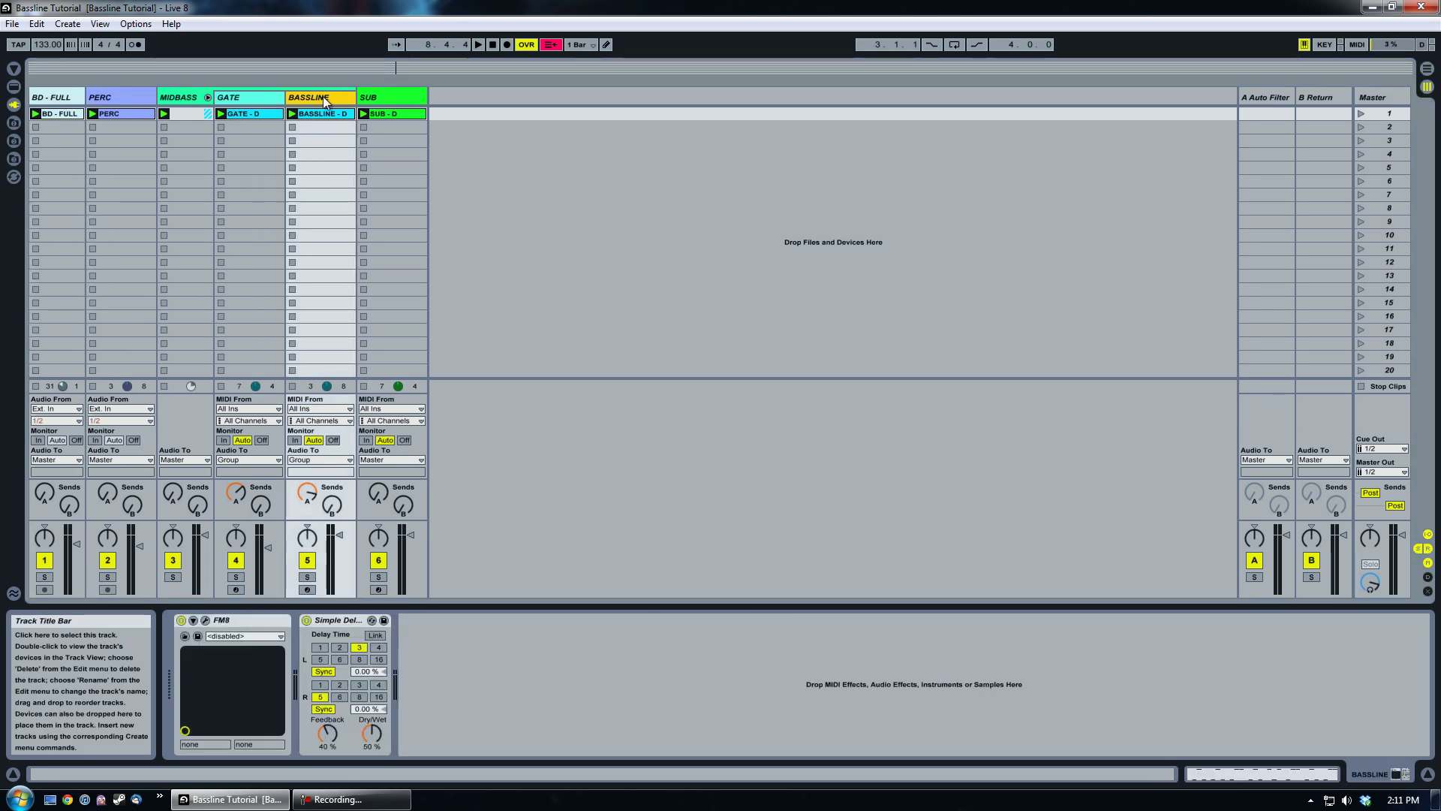
left_click(378, 98)
left_click(47, 96)
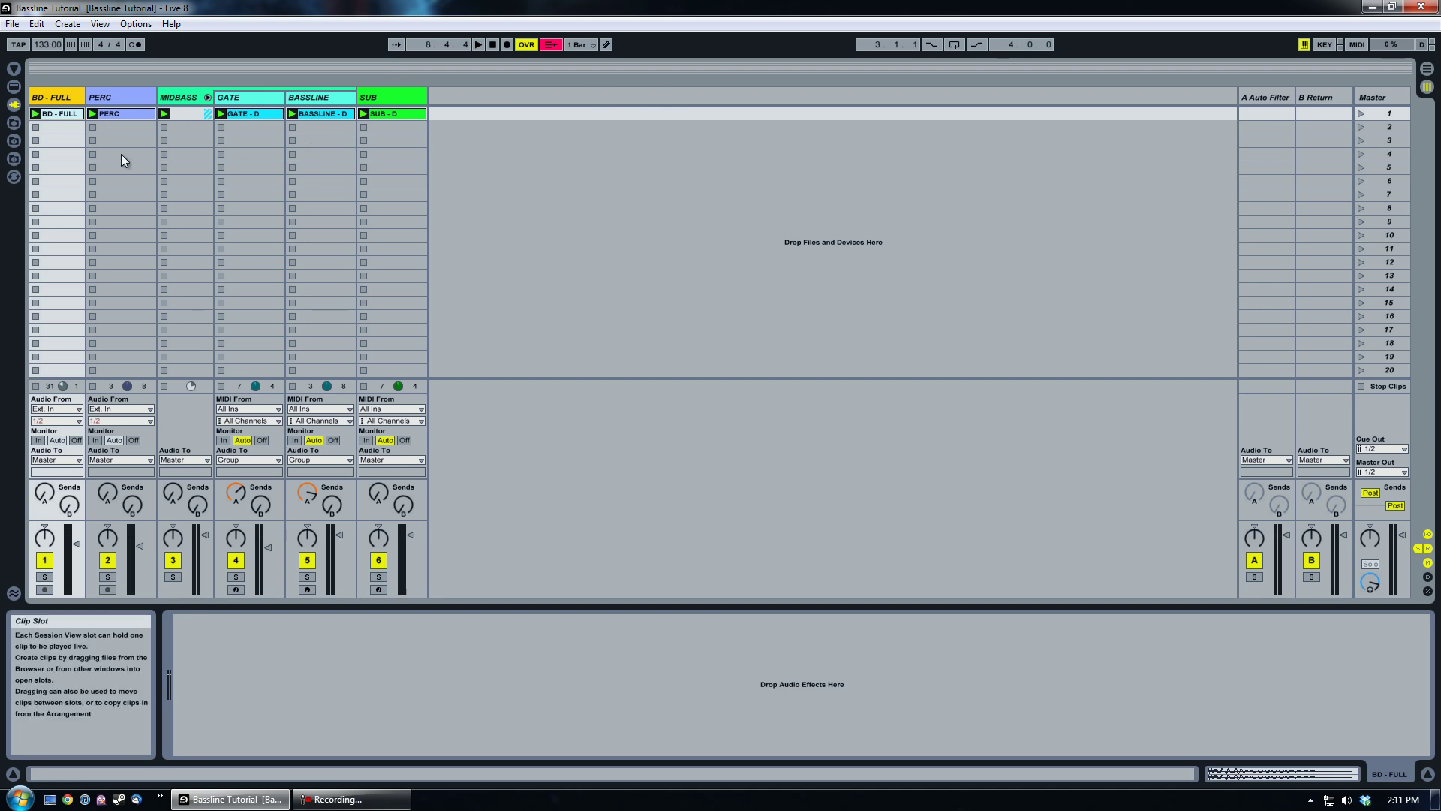
- Solo the BD-FULL track, play scene 1, switch the solo to PERC, and stop playback
left_click(45, 577)
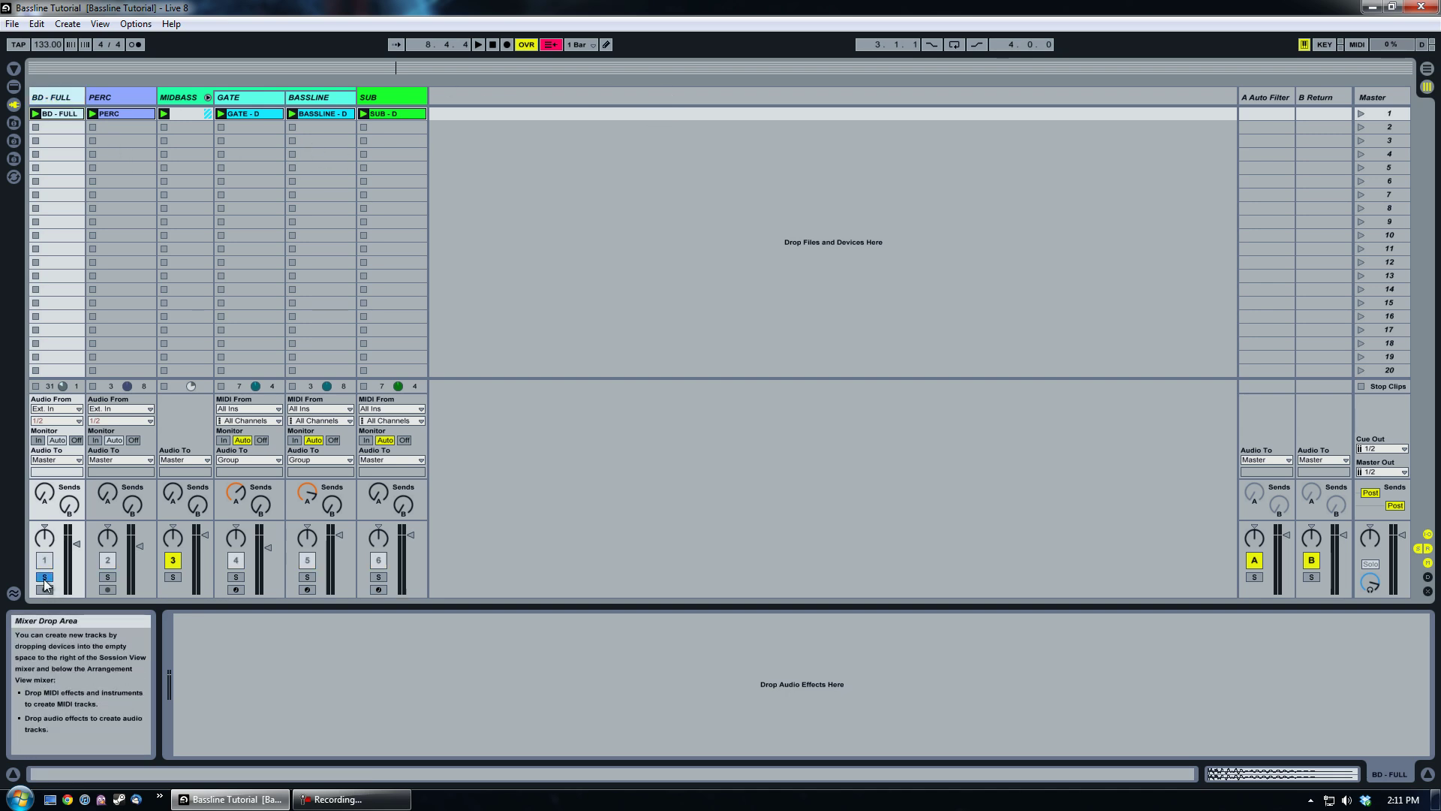
left_click(1360, 113)
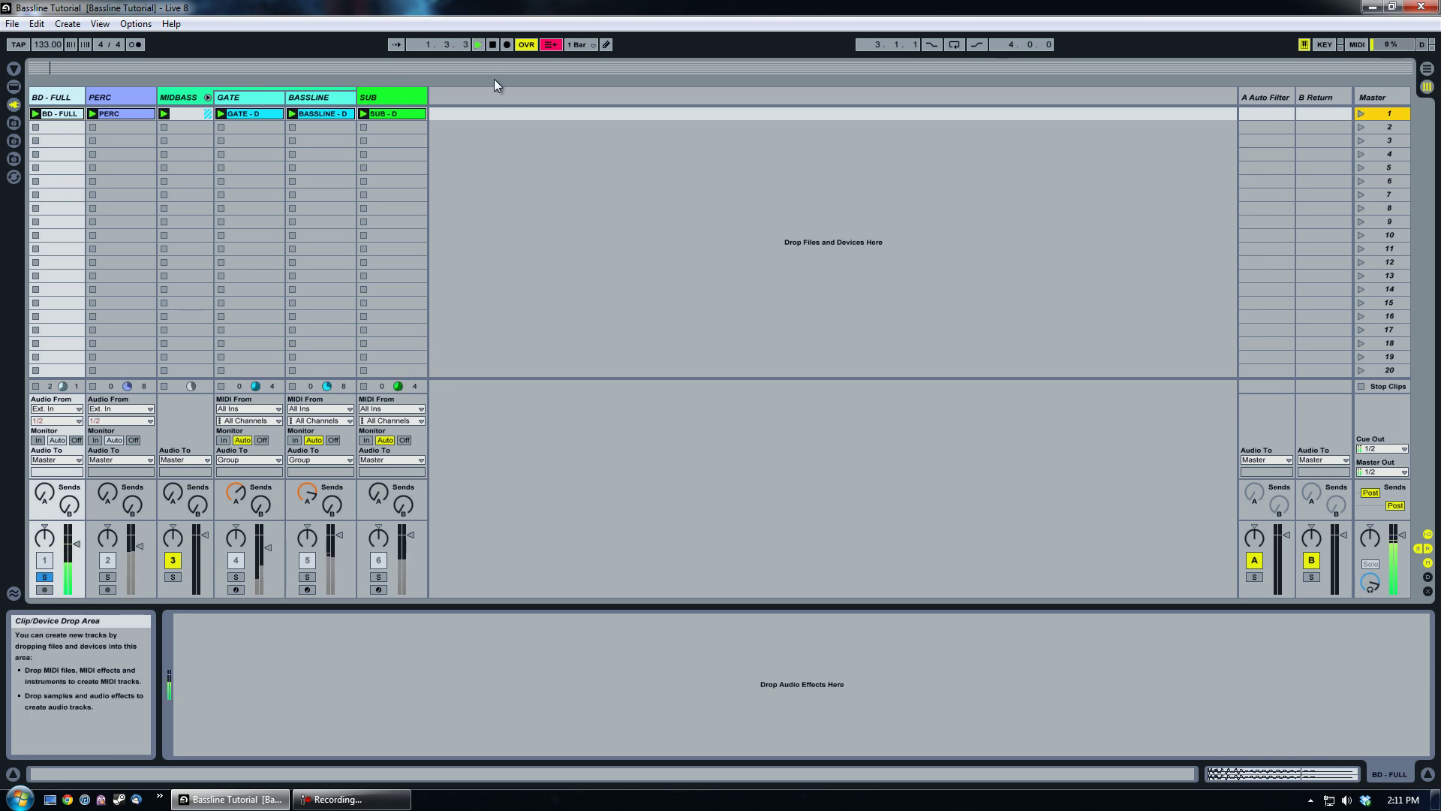
left_click(106, 576)
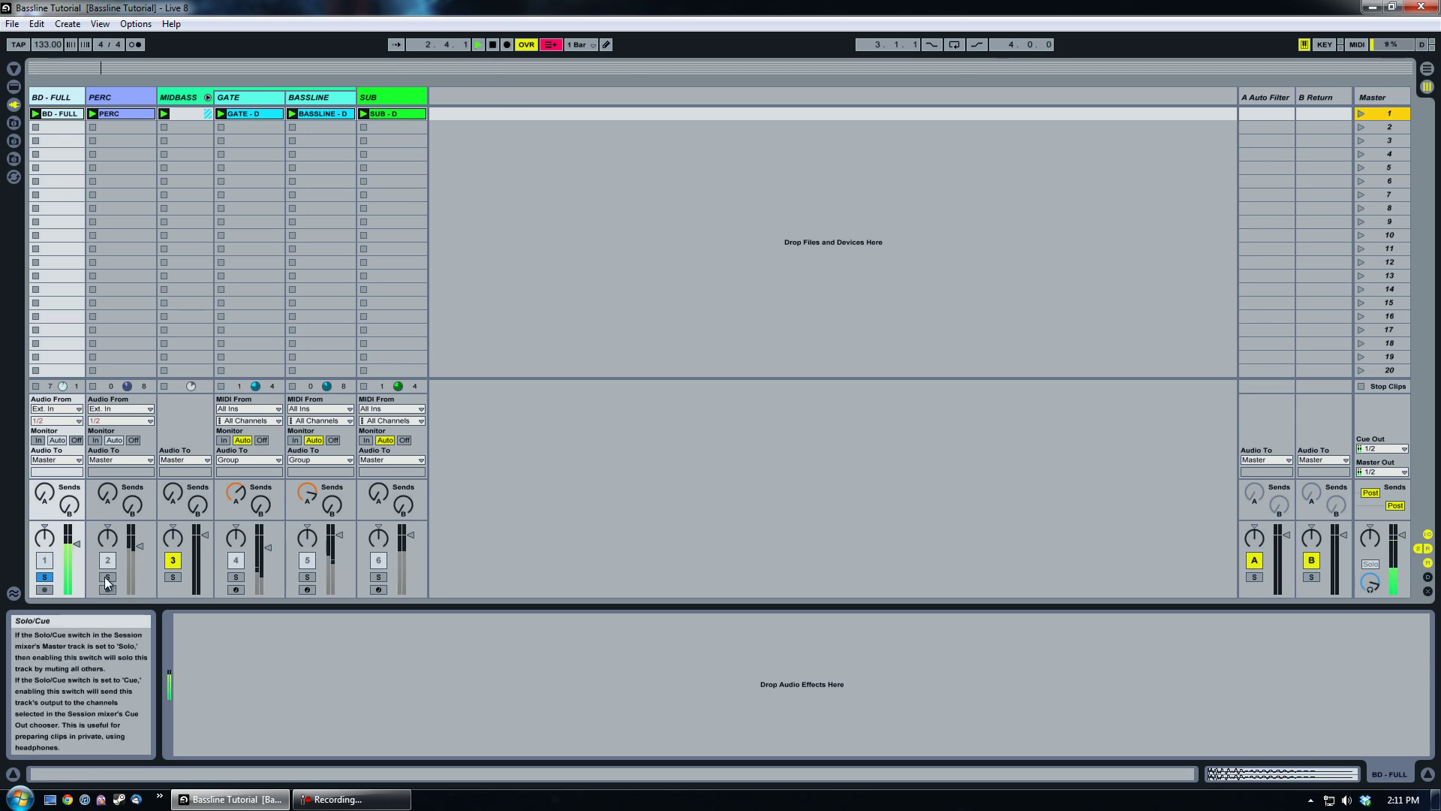
left_click(493, 46)
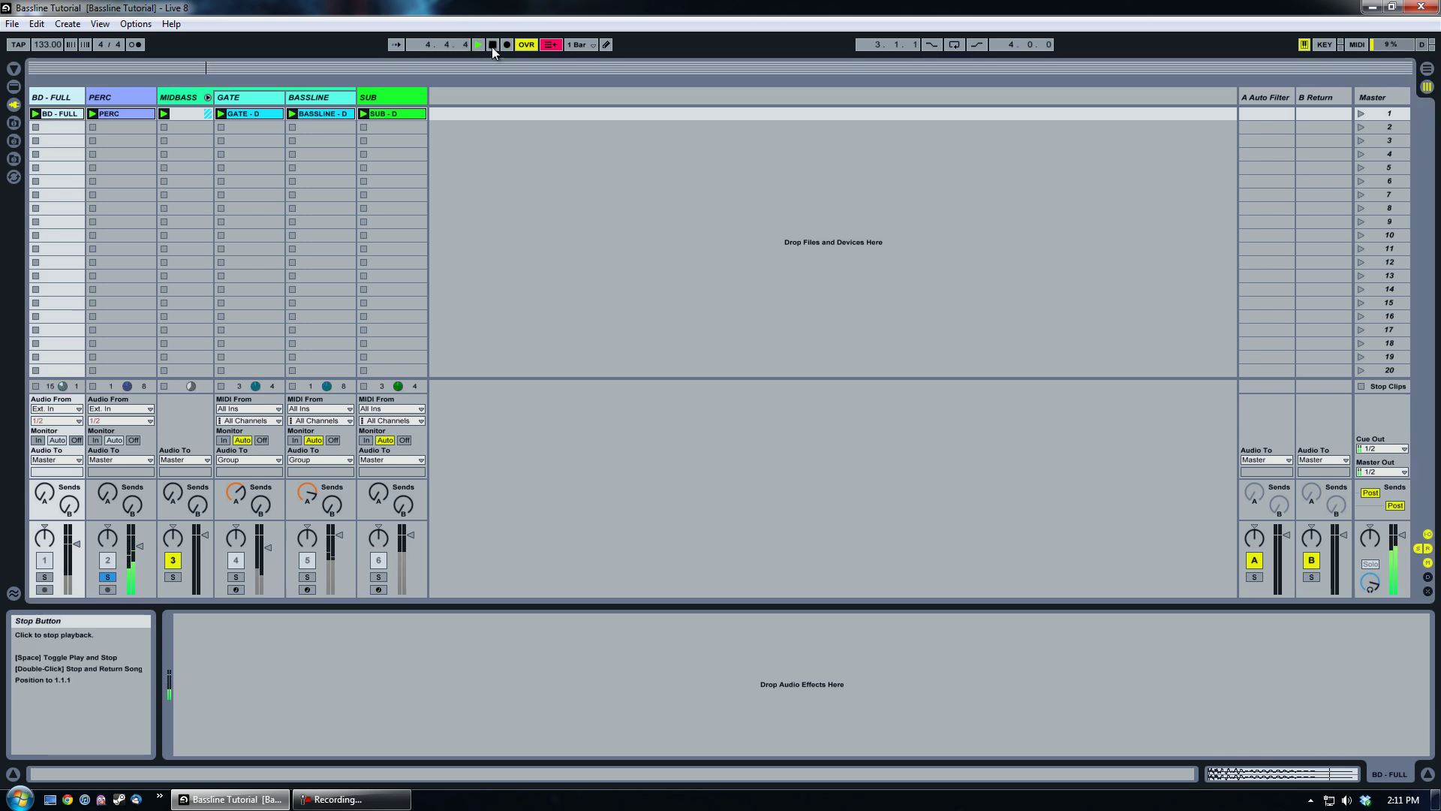
- Examine the device chains of the MIDBASS group and the GATE, BASSLINE and SUB tracks one after another
left_click(187, 101)
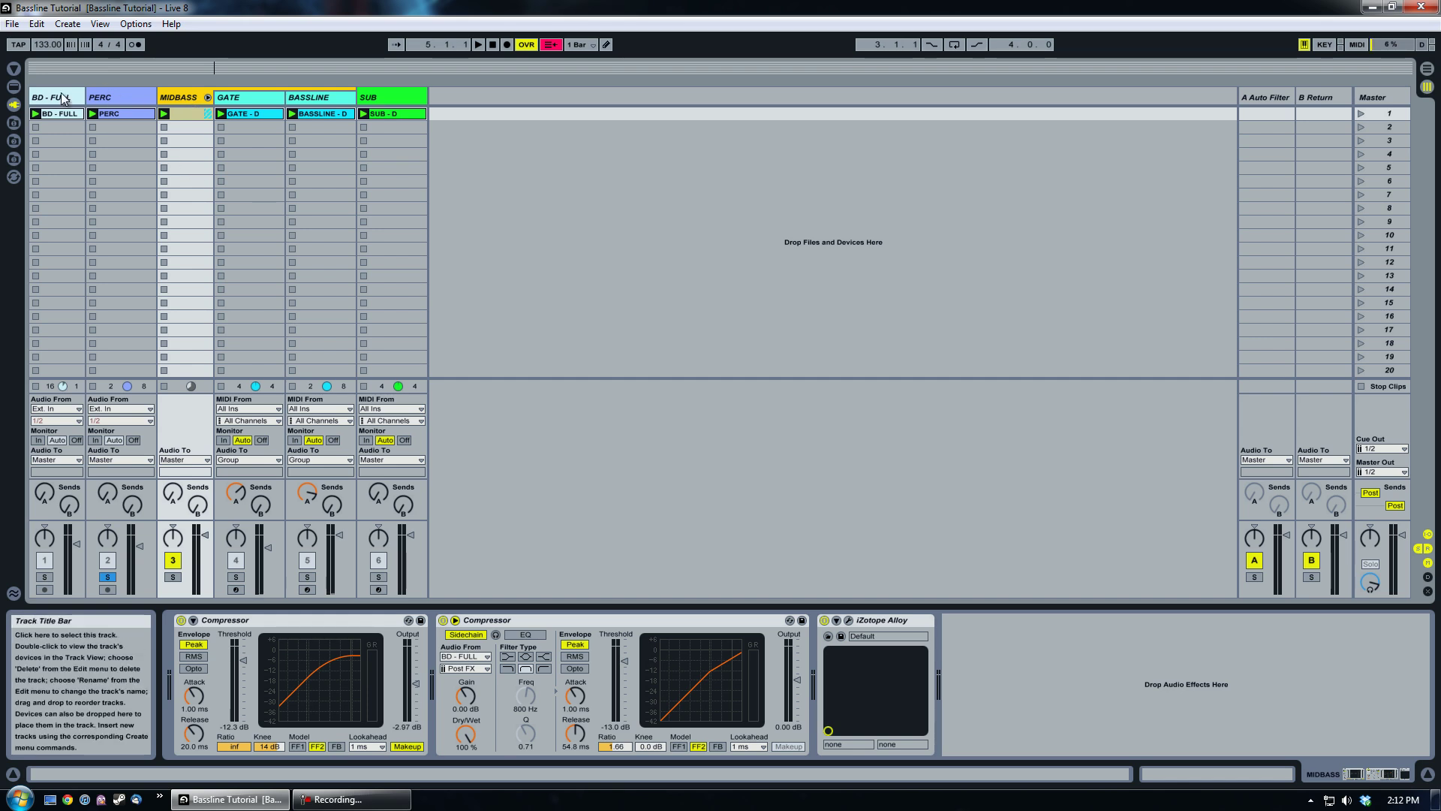
left_click(230, 104)
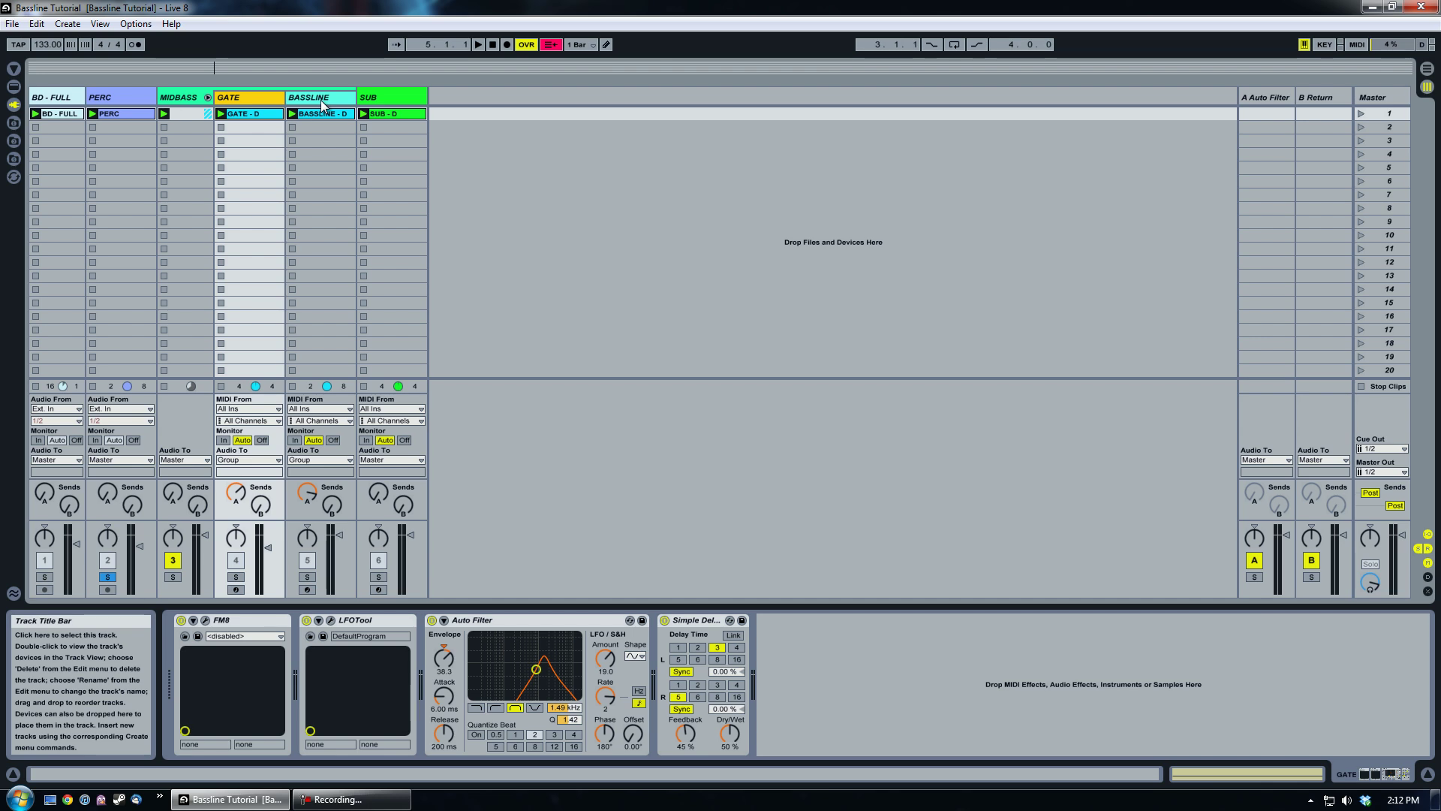
left_click(323, 104)
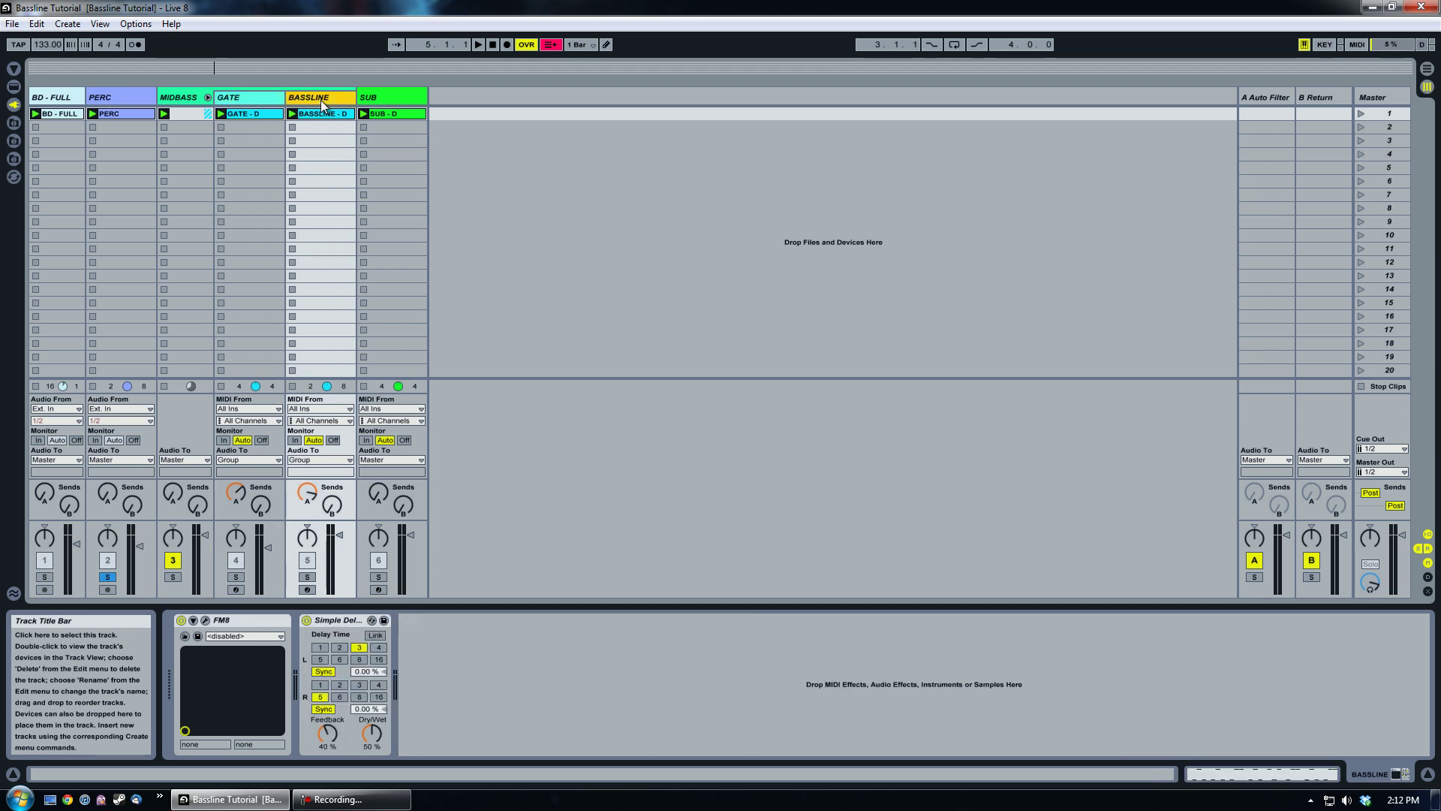
left_click(390, 98)
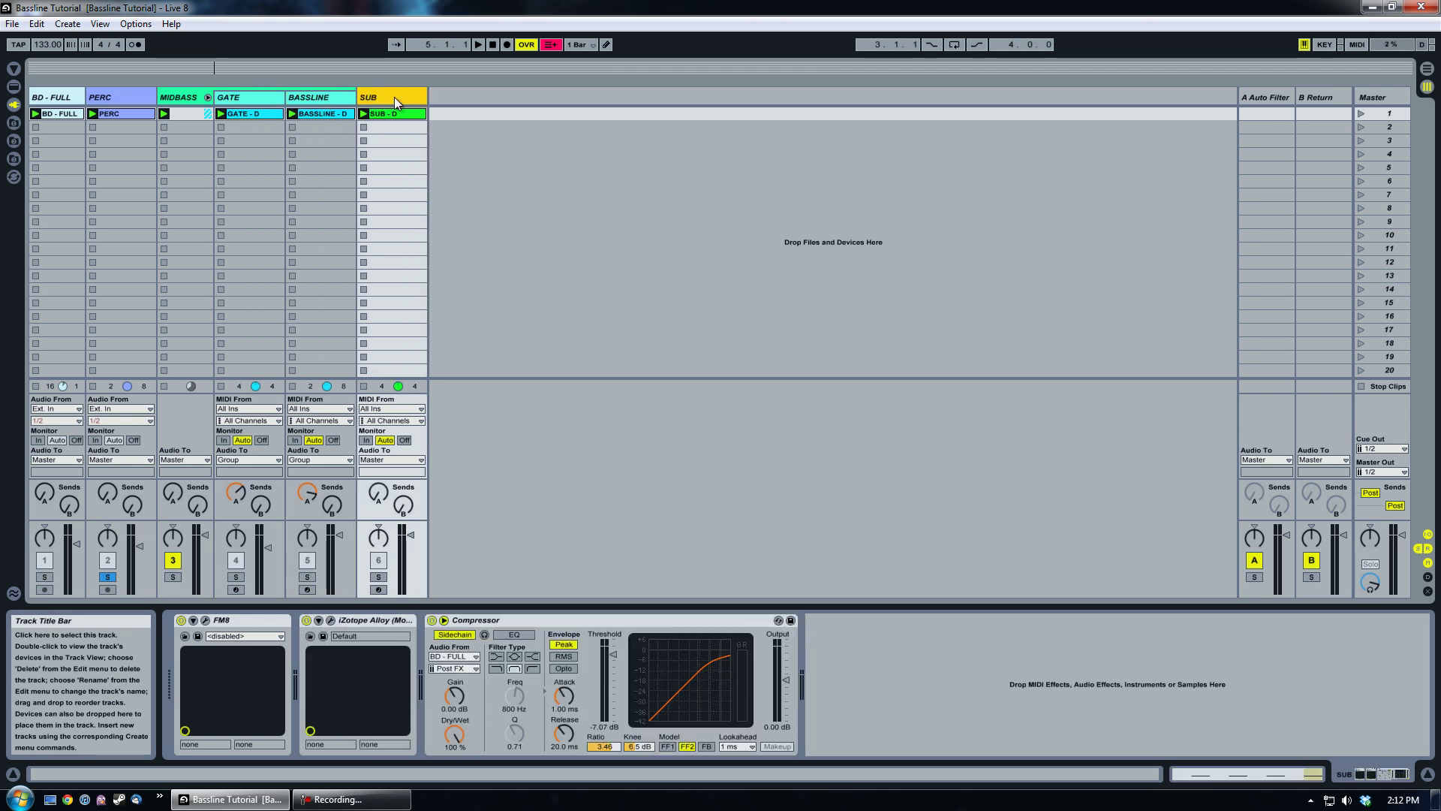
- Select and solo the GATE track, listen to it by launching scene 1, and stop playback
left_click(246, 101)
left_click(235, 576)
left_click(1359, 113)
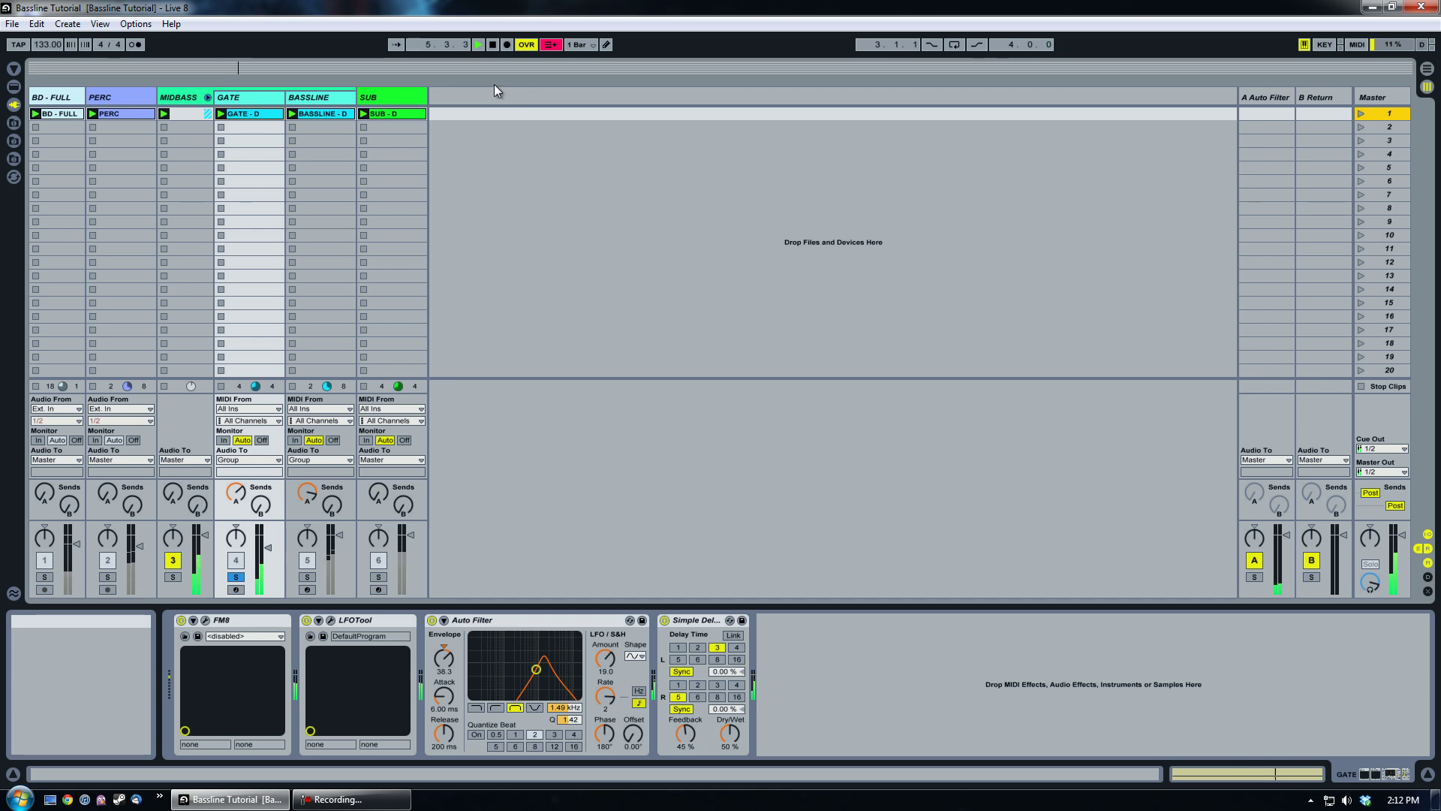
left_click(491, 45)
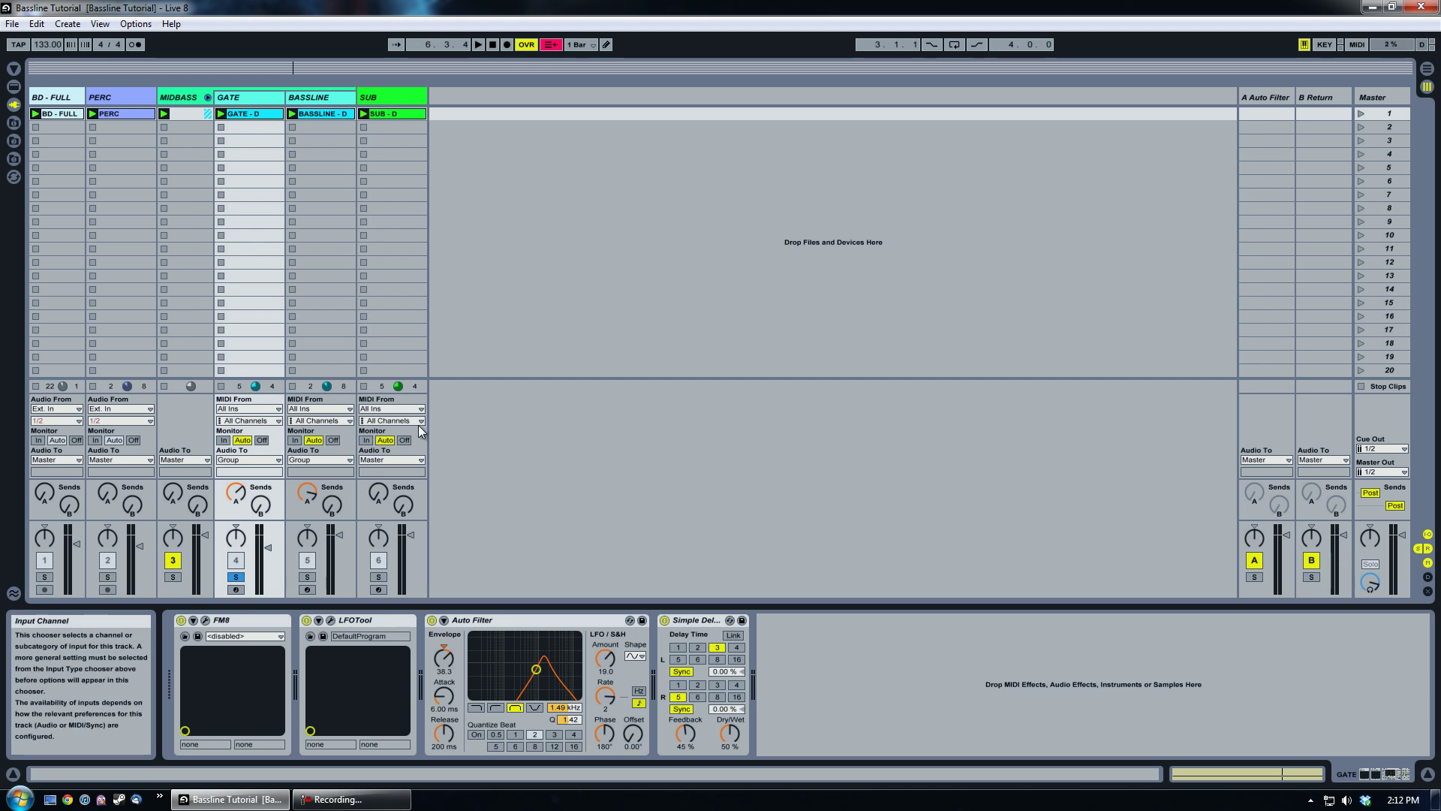
- Solo the BASSLINE track, listen to it by launching scene 1, and stop playback
left_click(307, 576)
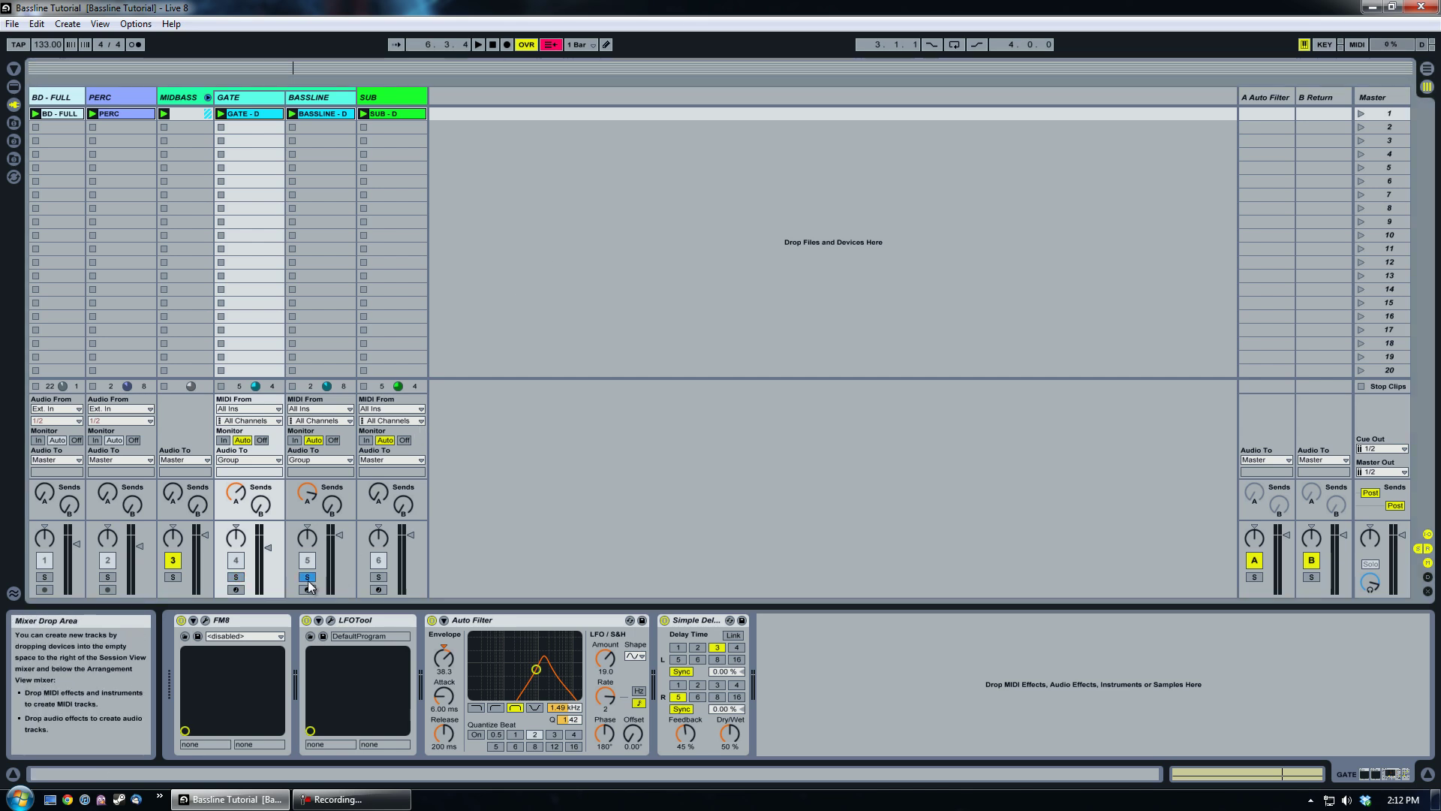
left_click(1361, 113)
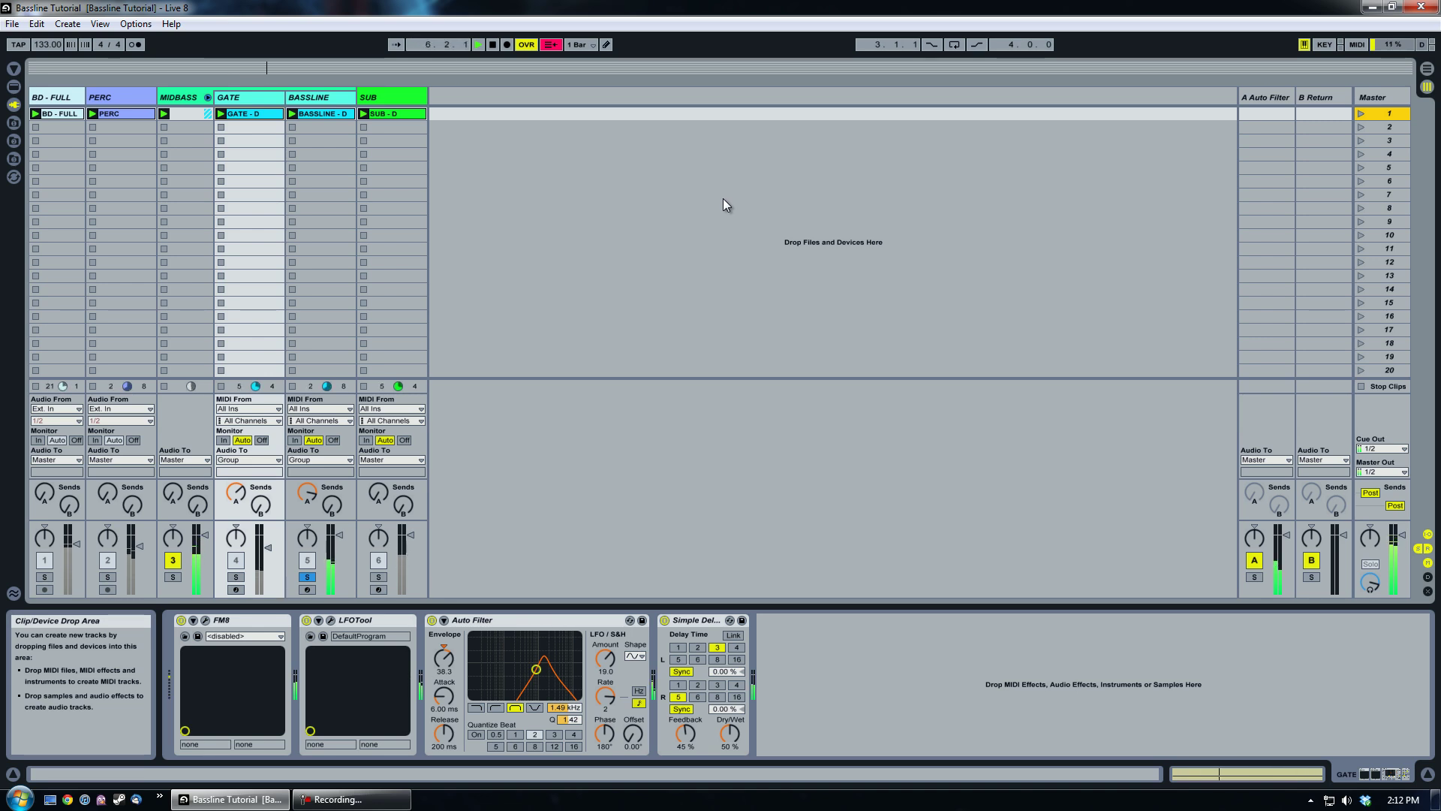
left_click(492, 48)
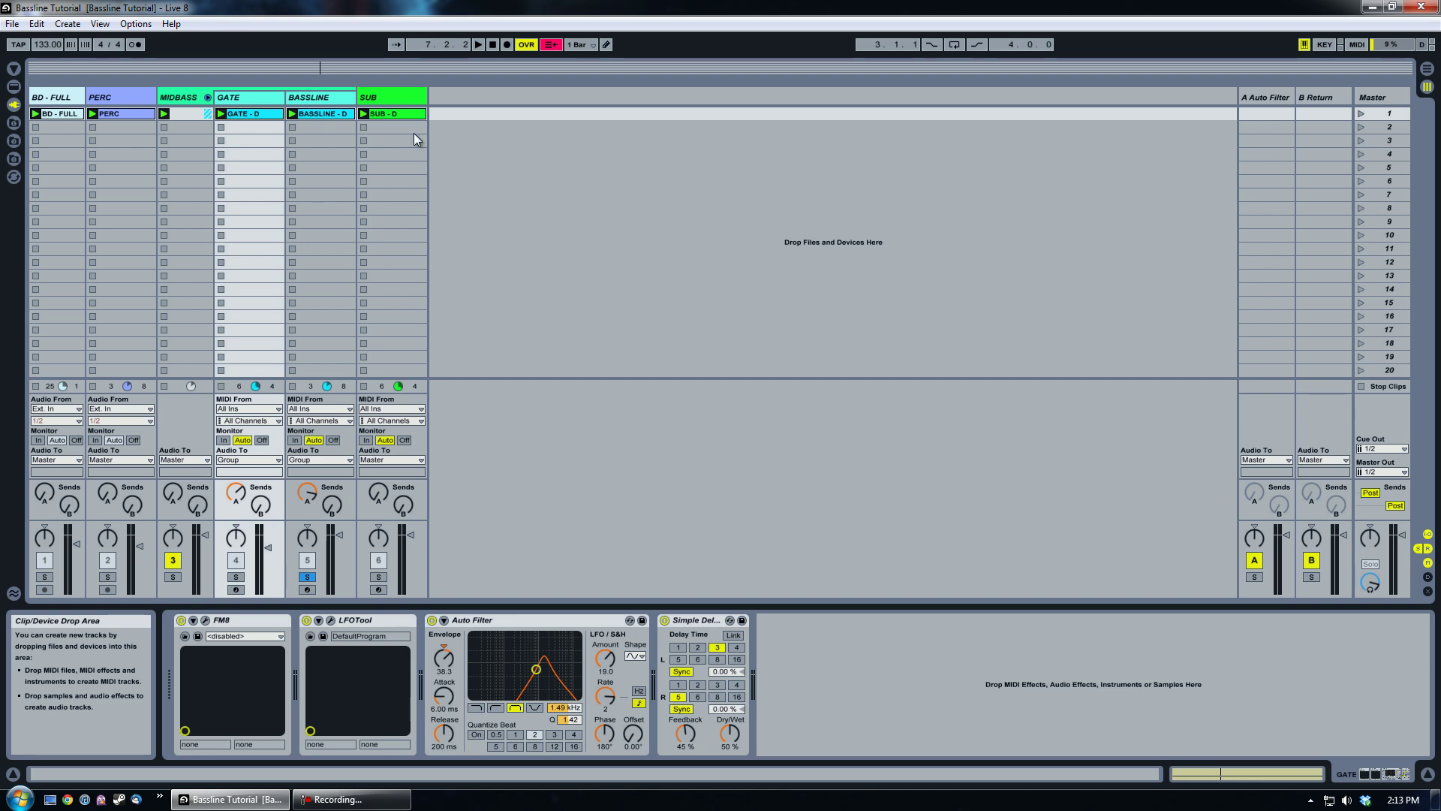
- Select and solo the SUB track, listen to it by launching scene 1, and stop playback
left_click(384, 113)
left_click(384, 113)
left_click(378, 576)
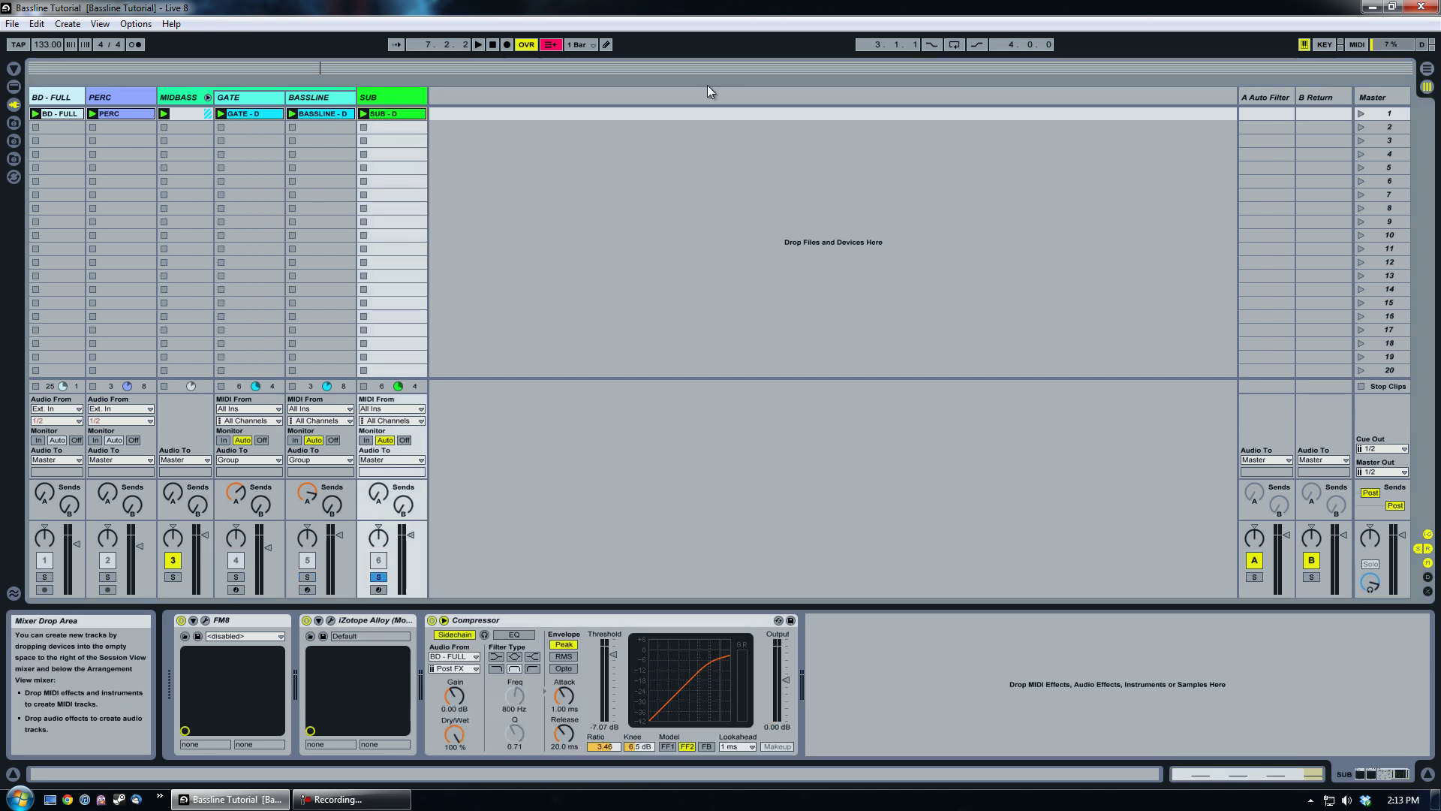
left_click(1360, 112)
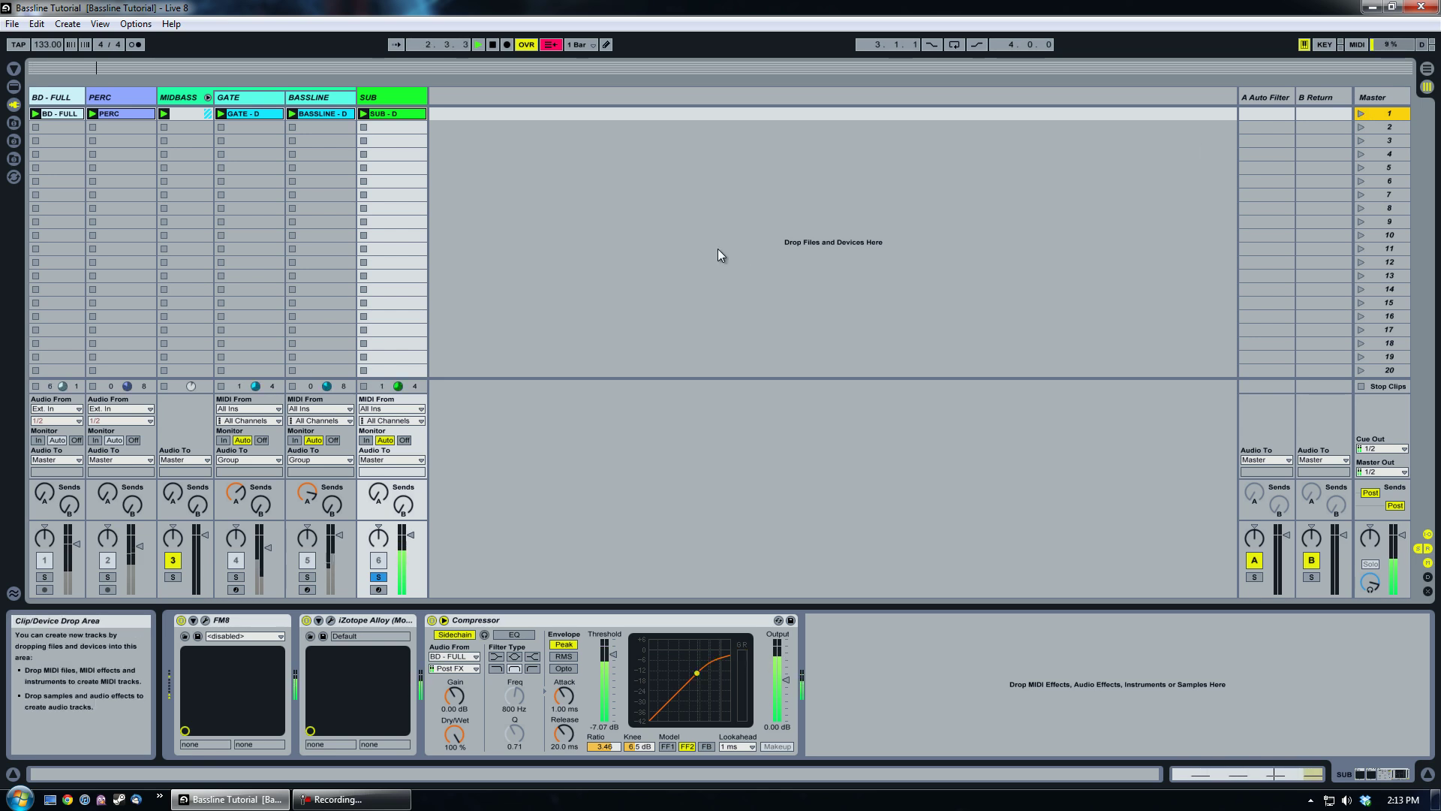
left_click(493, 45)
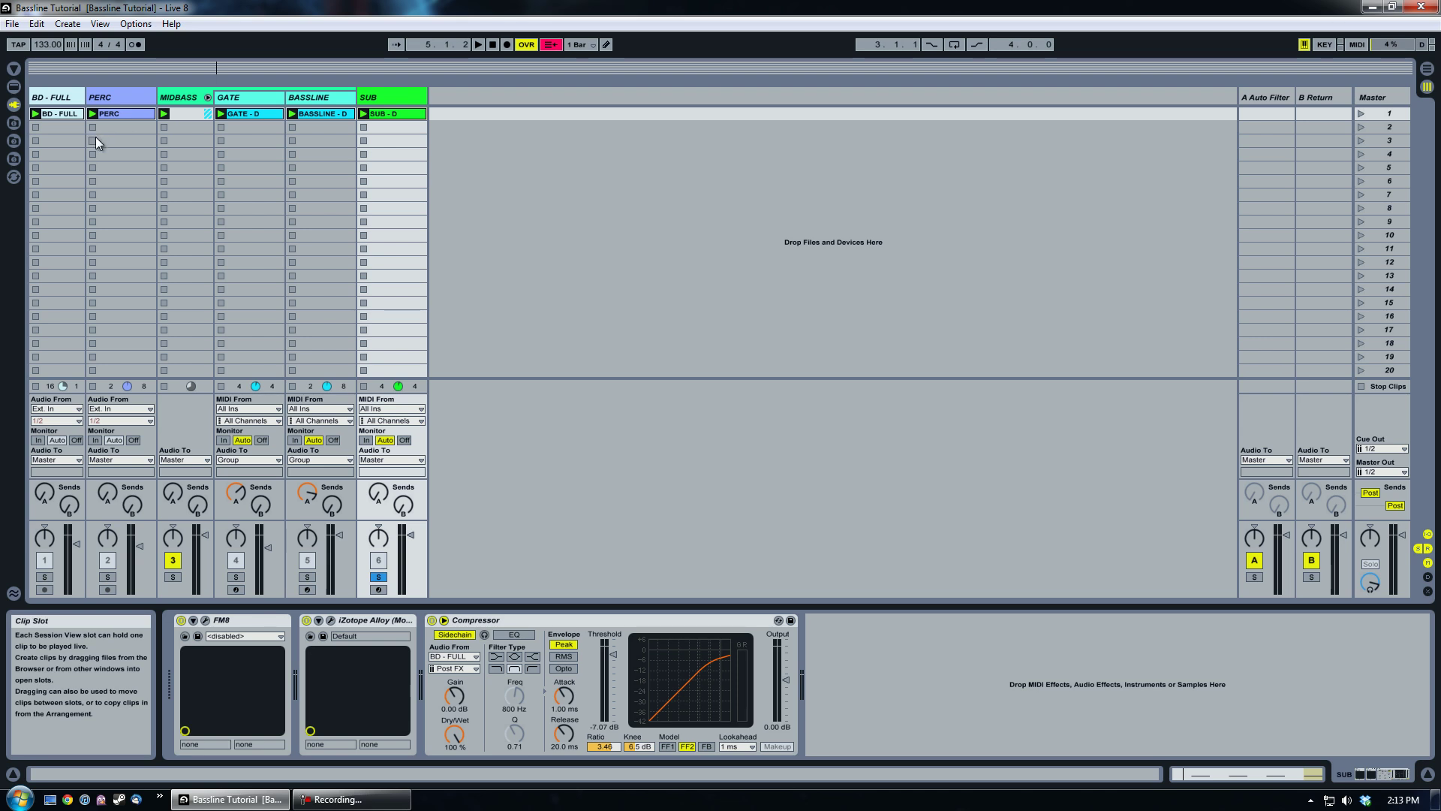
- Examine the sample waveforms and clip settings of the BD-FULL and PERC clips
left_click(58, 96)
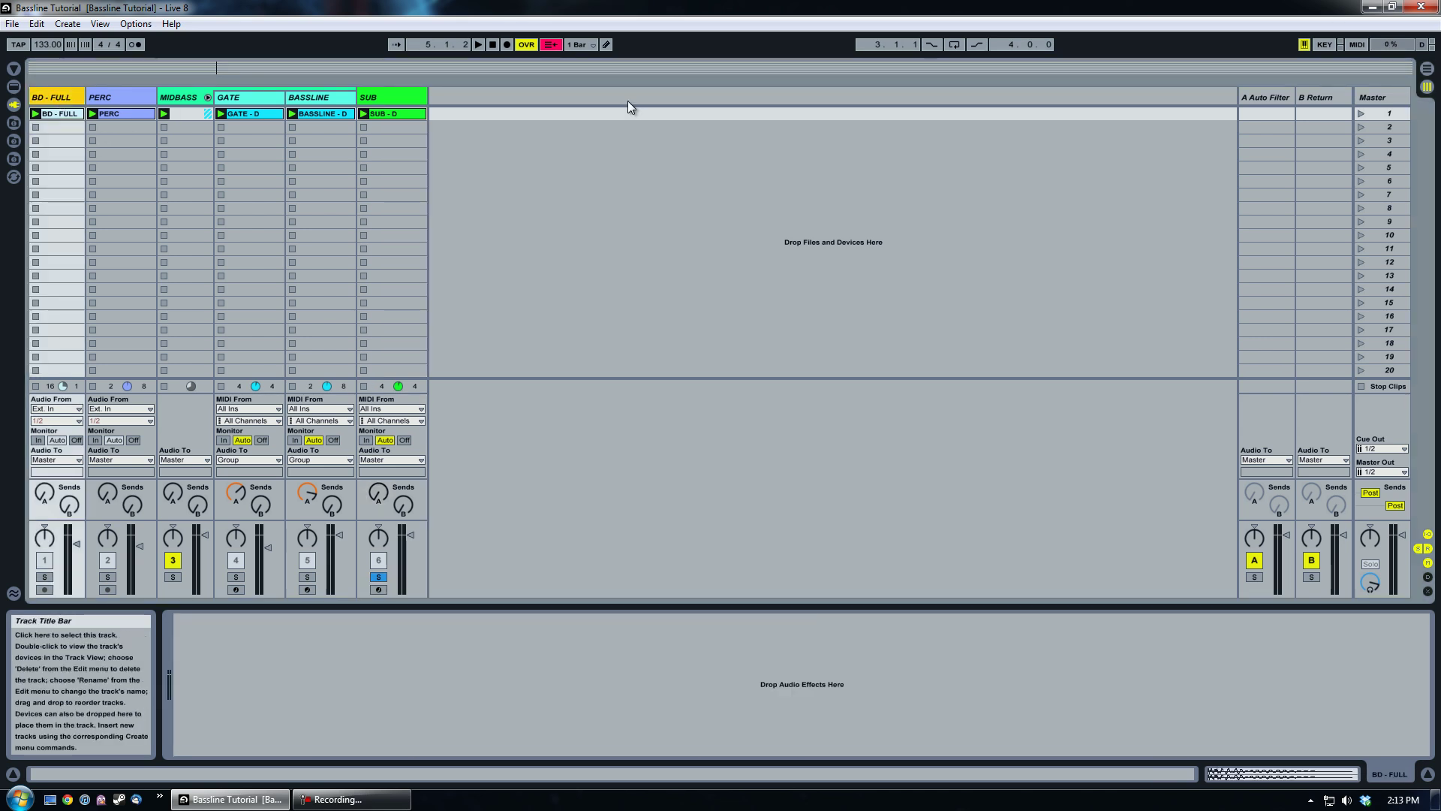
left_click(107, 95)
left_click(70, 96)
left_click(1315, 773)
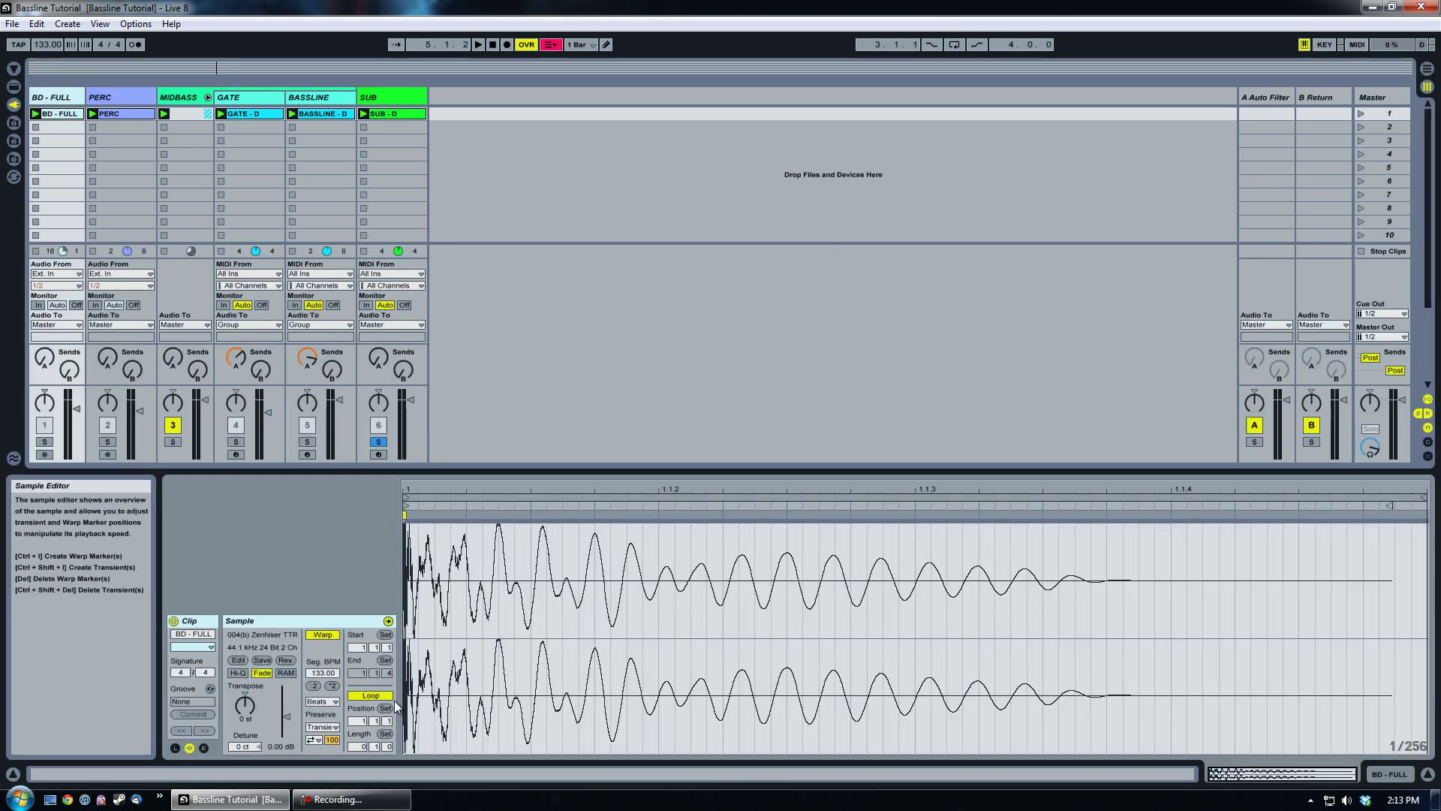
left_click(128, 100)
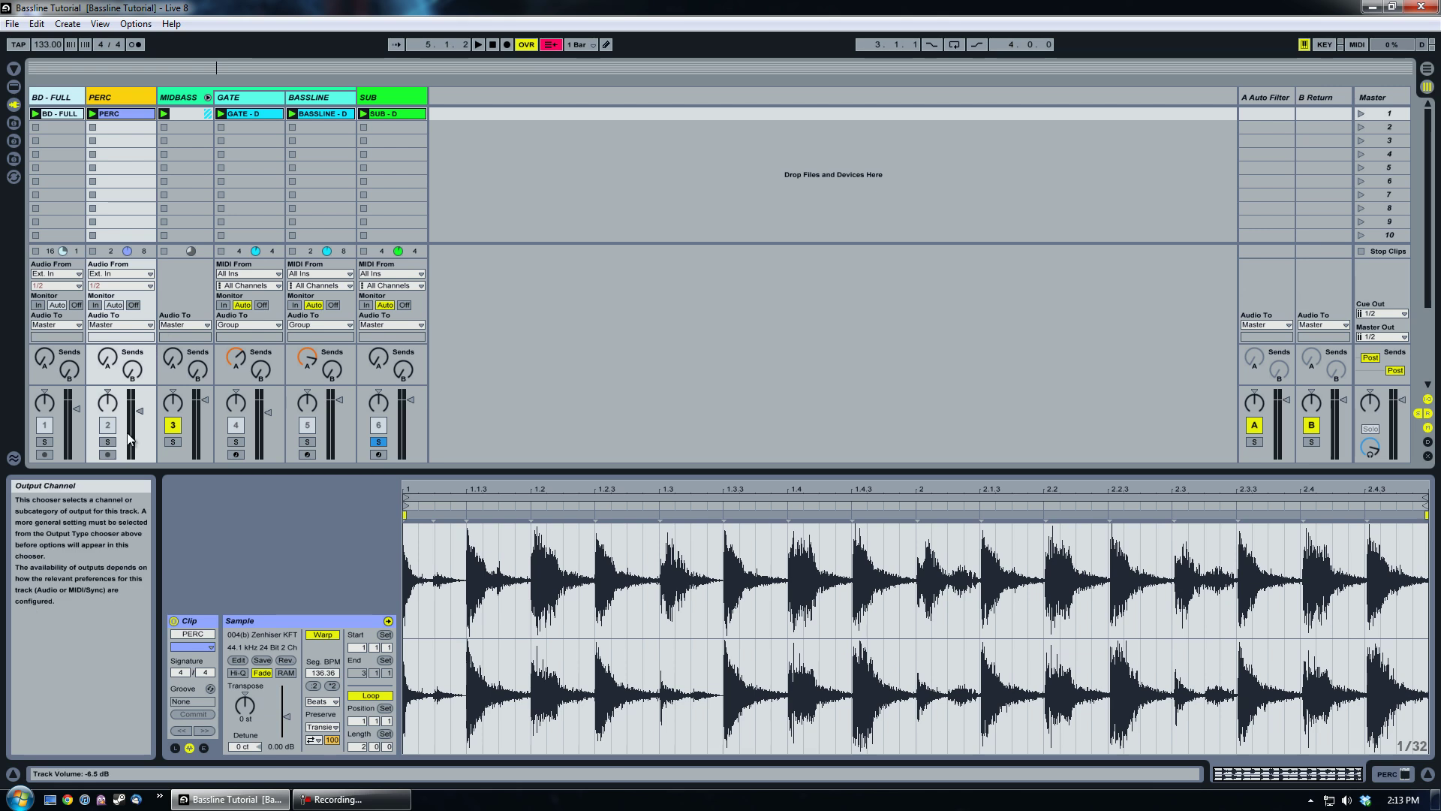
- Open the iZotope Alloy plug-in on the PERC track, dismiss its Preset Manager, and show the Equalizer module
left_click(1390, 778)
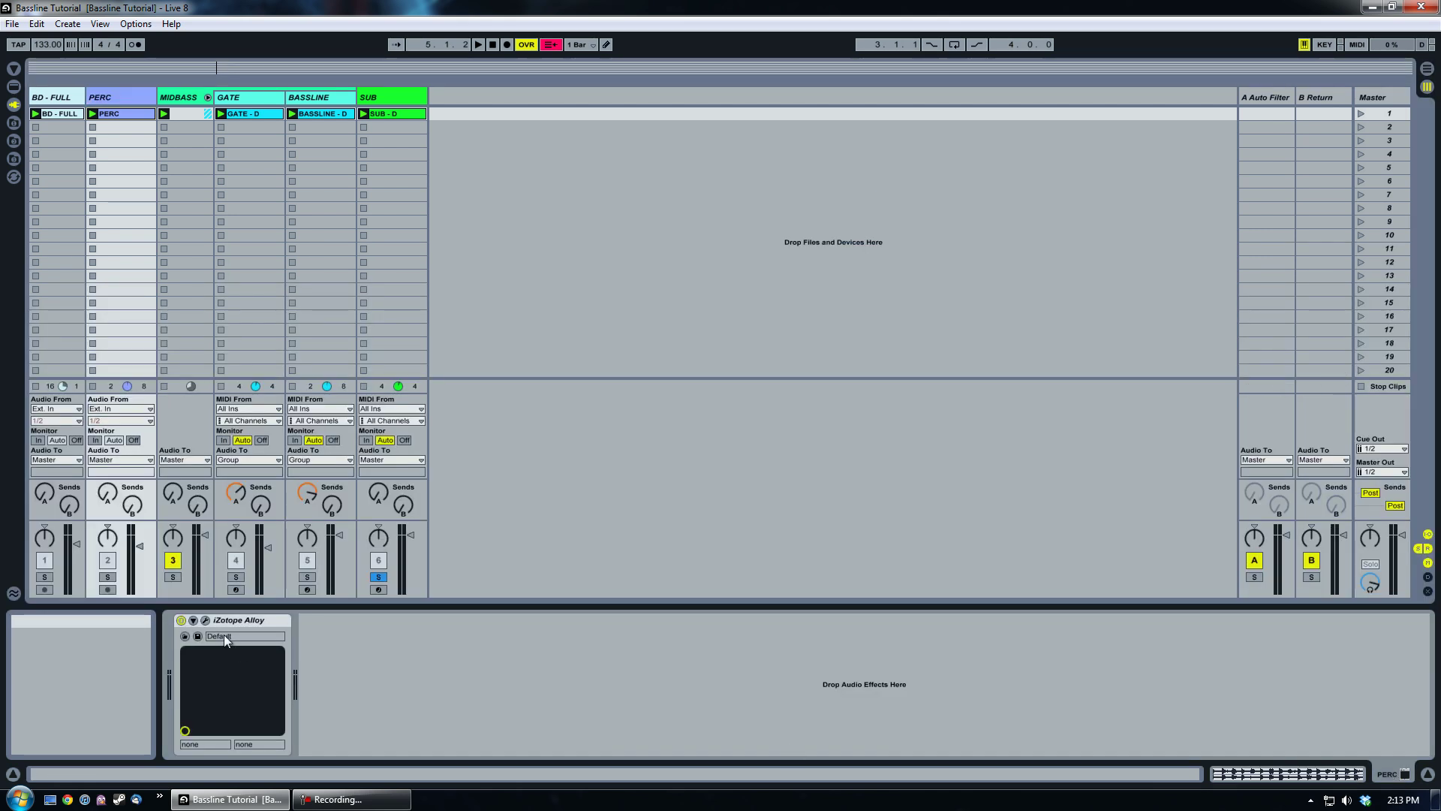
left_click(205, 620)
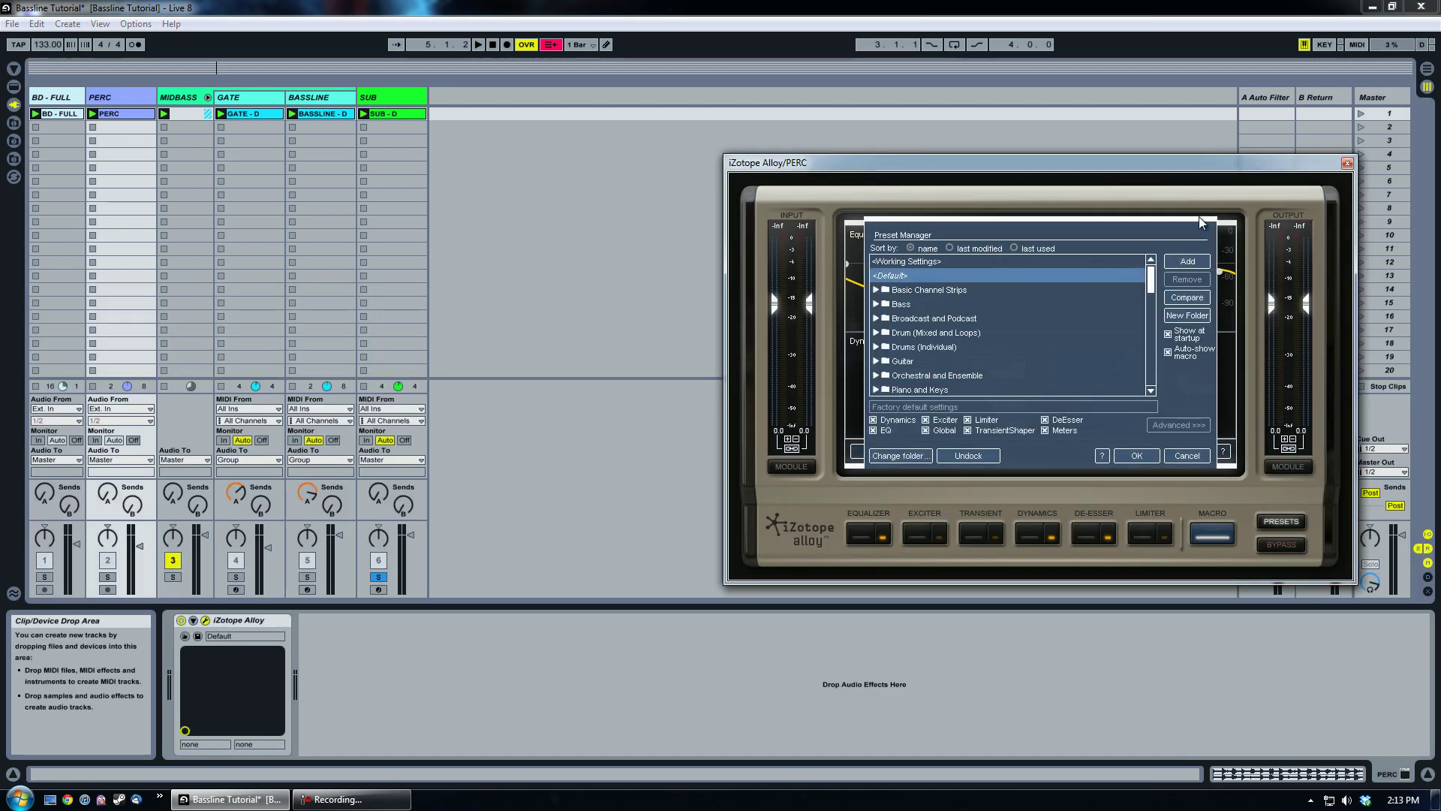
left_click(1187, 456)
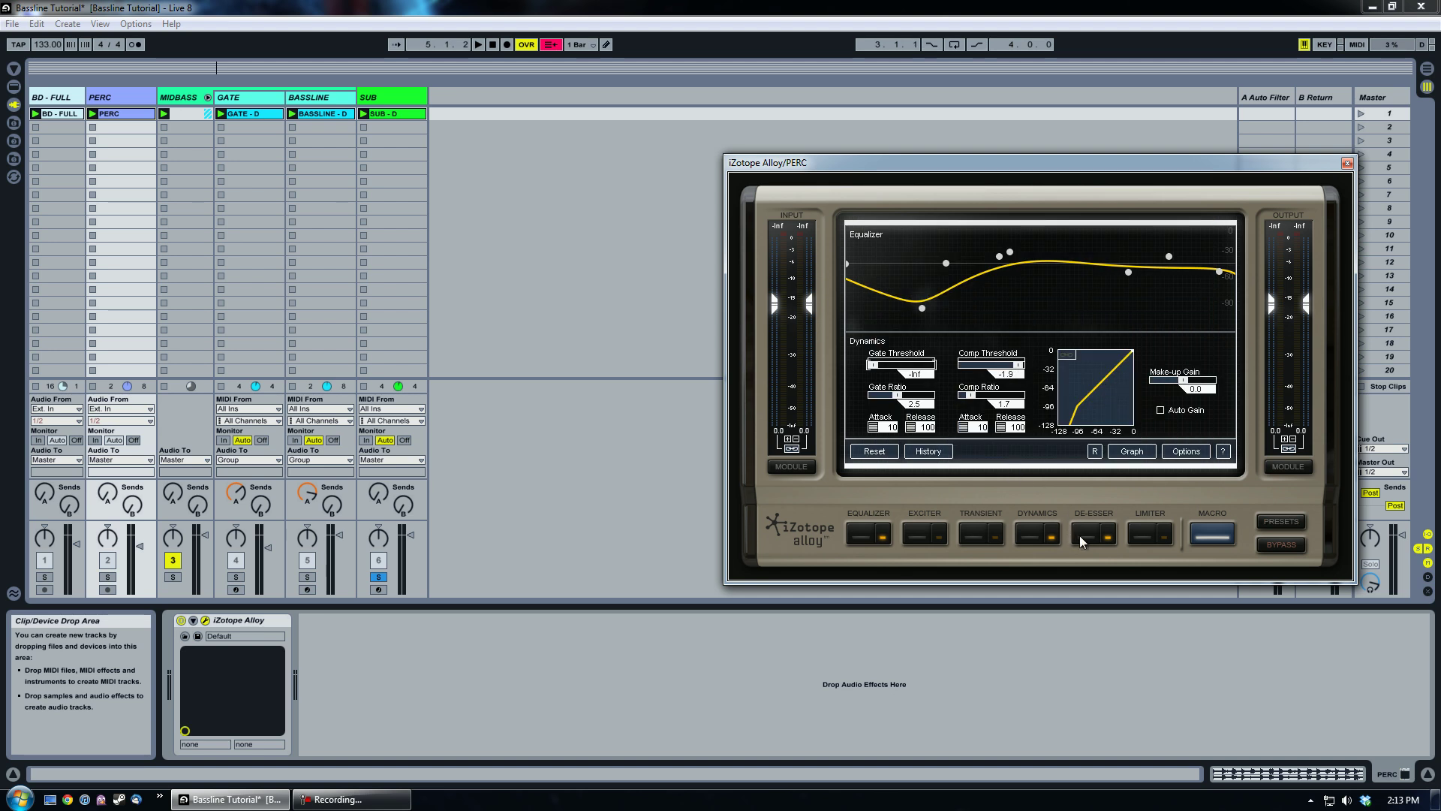
left_click(866, 535)
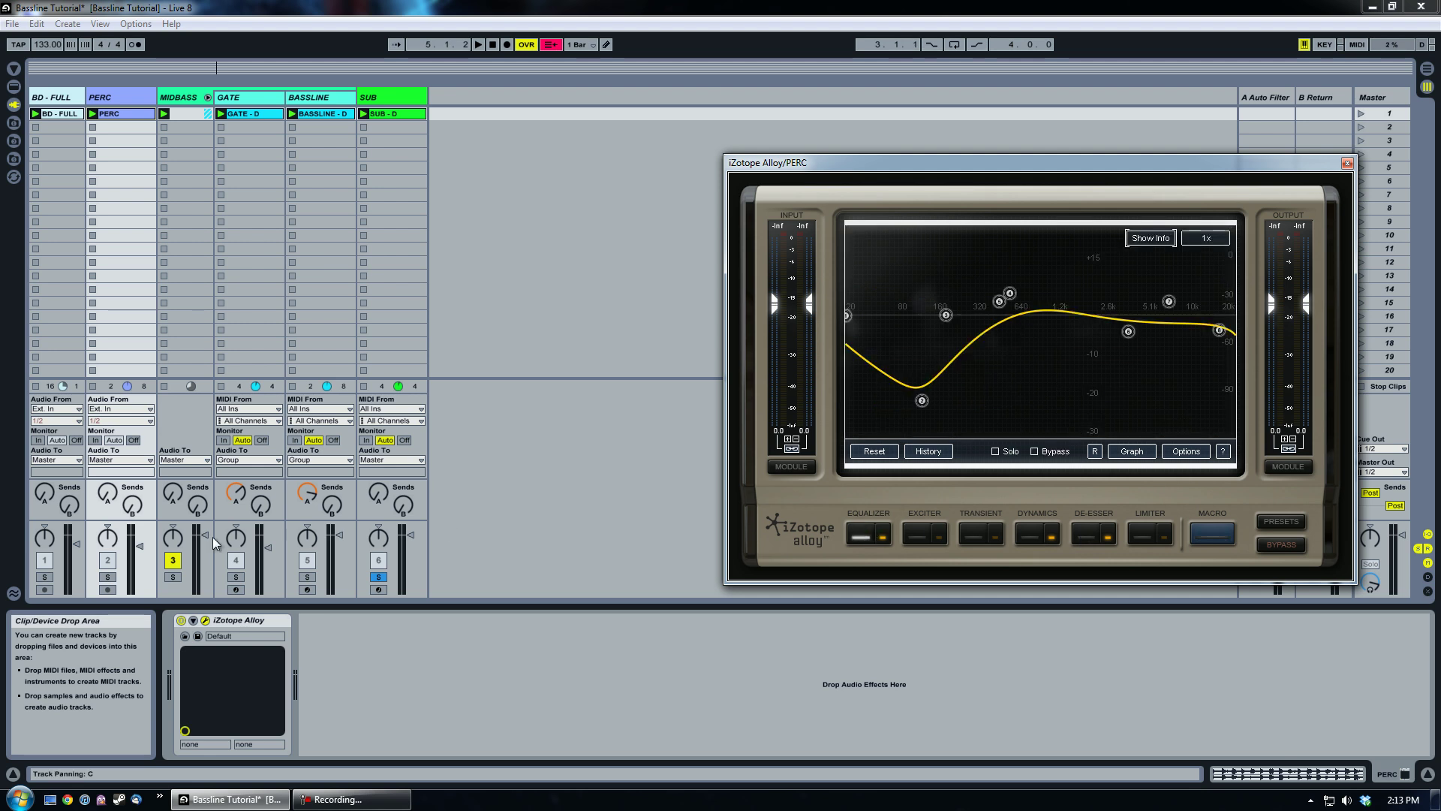
- Solo and play PERC with Alloy's equalizer in view, then stop and inspect the Dynamics and De-Esser modules
left_click(107, 577)
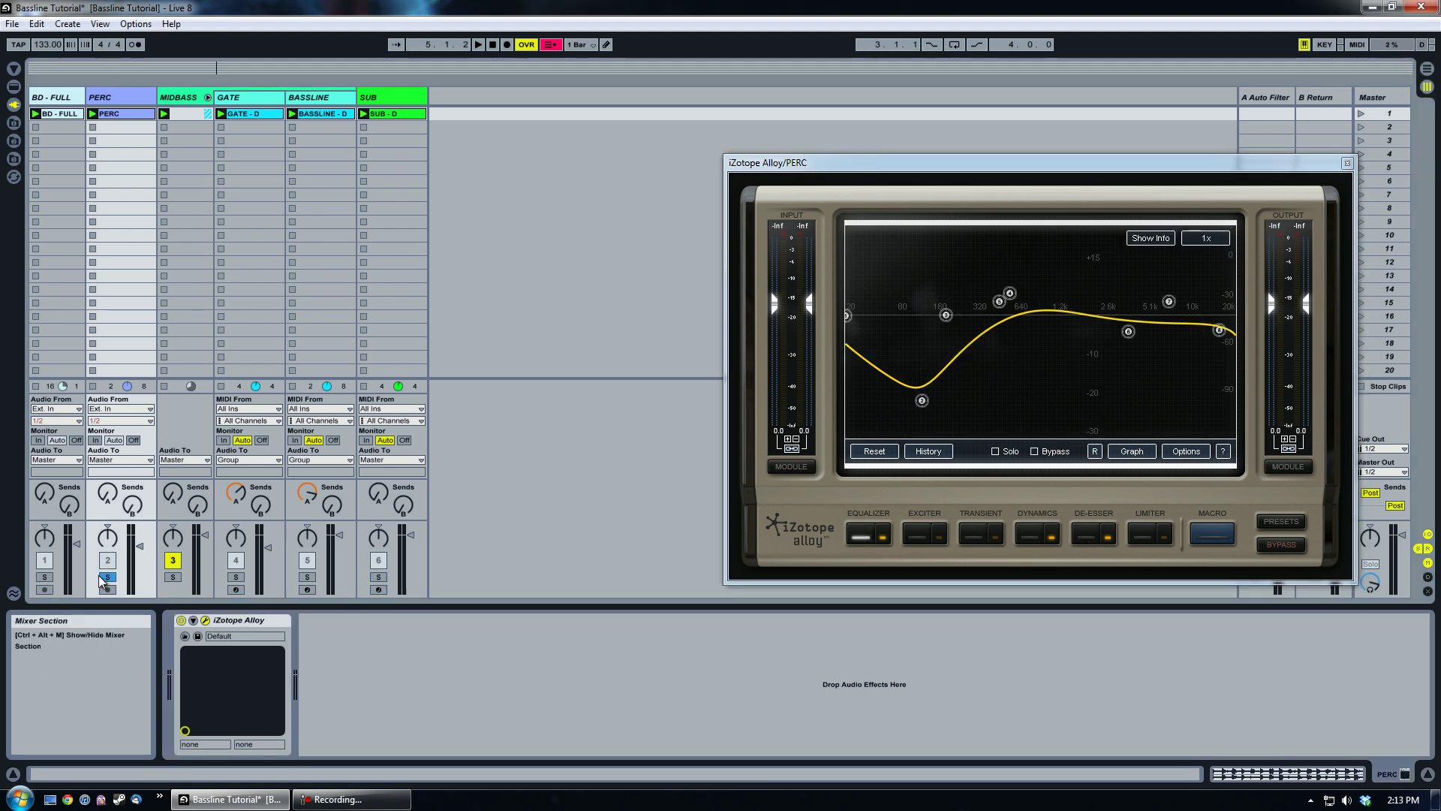
left_click(479, 45)
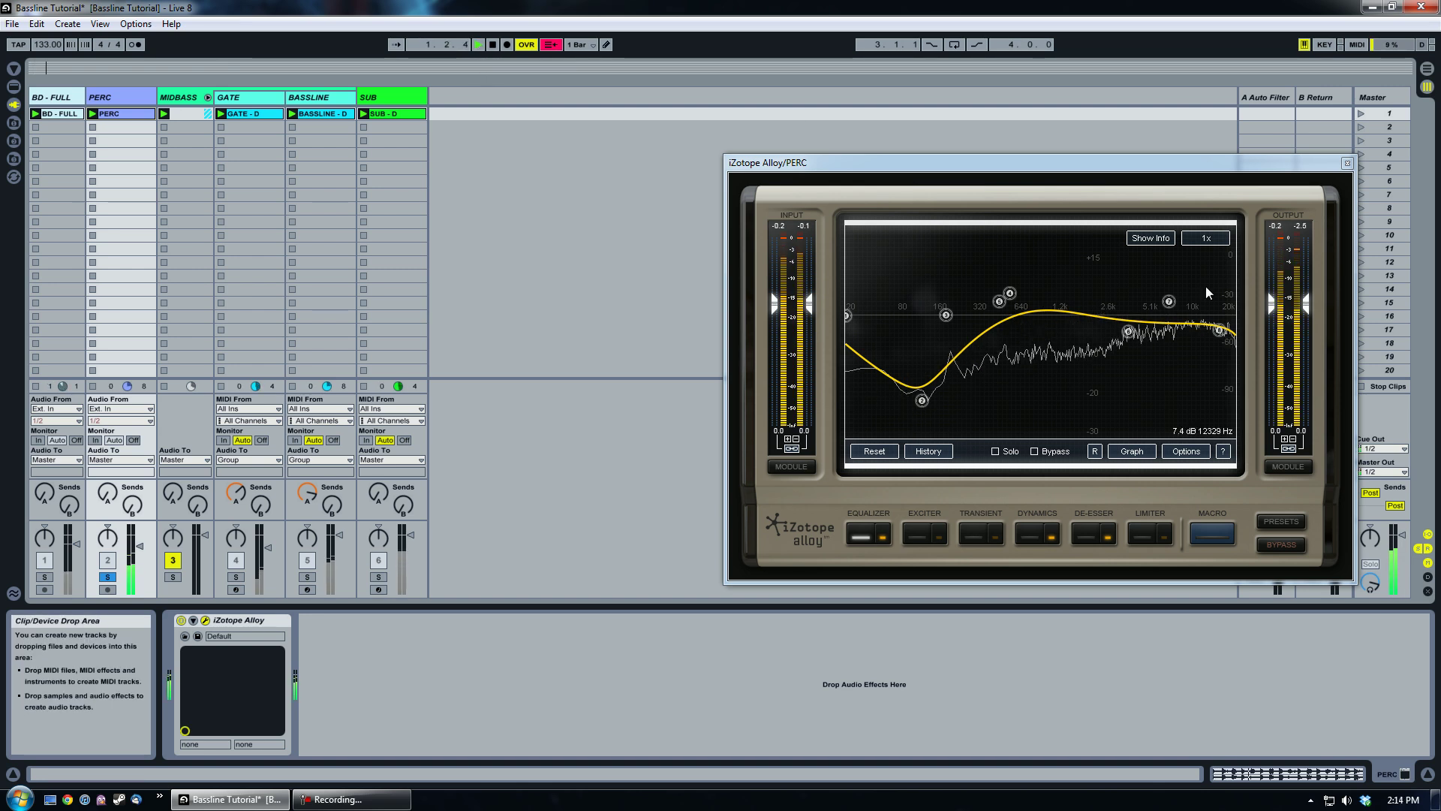
left_click(492, 43)
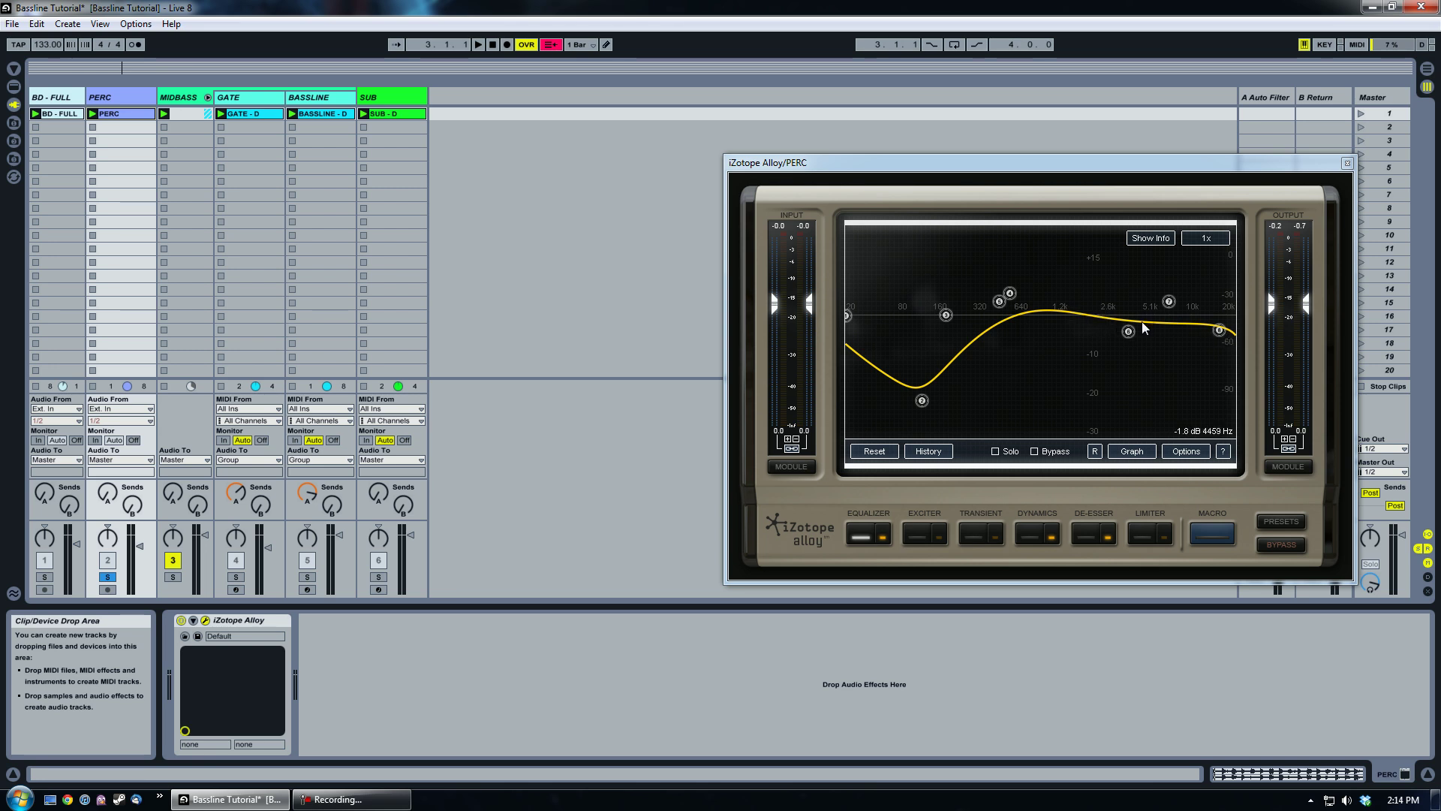
left_click(1037, 535)
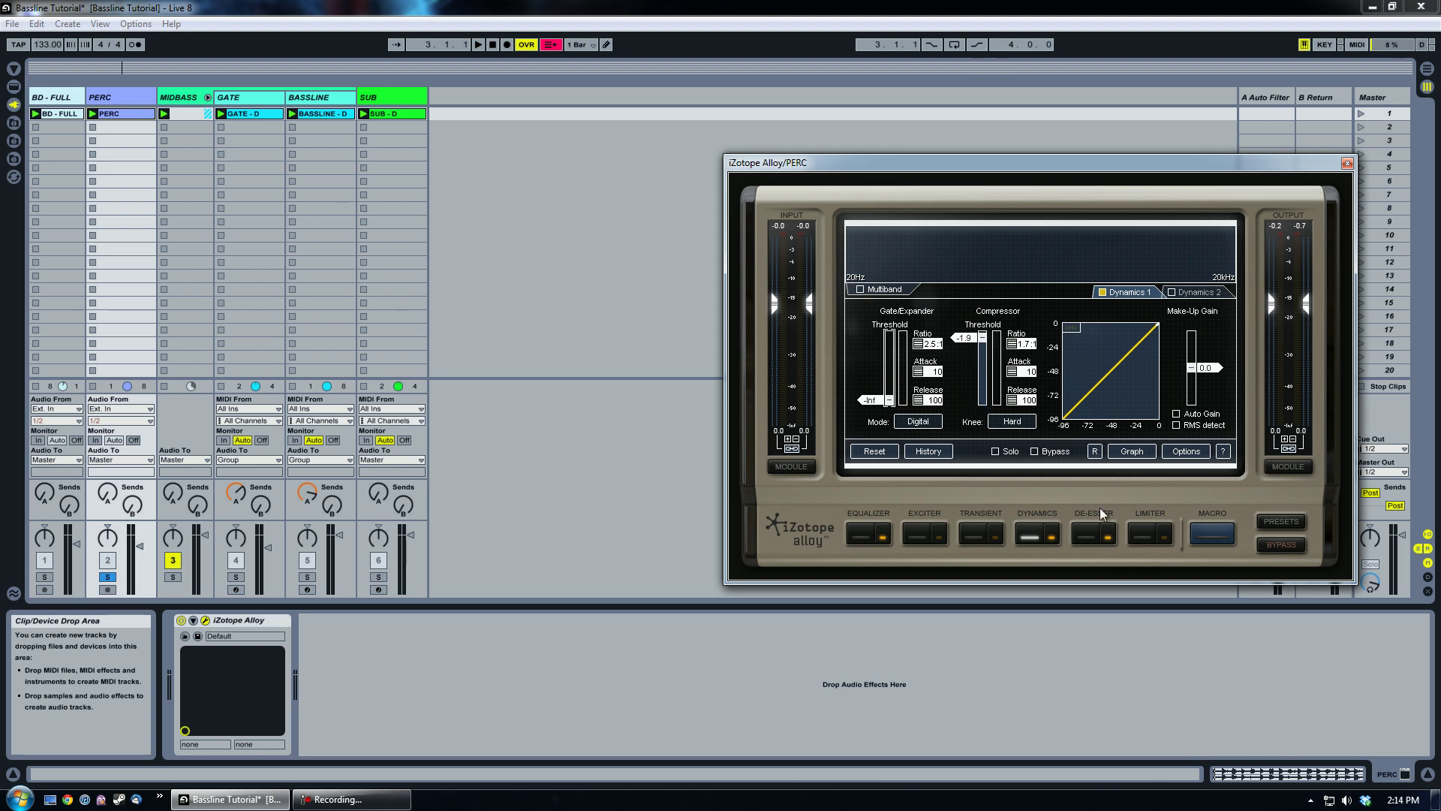
left_click(1084, 535)
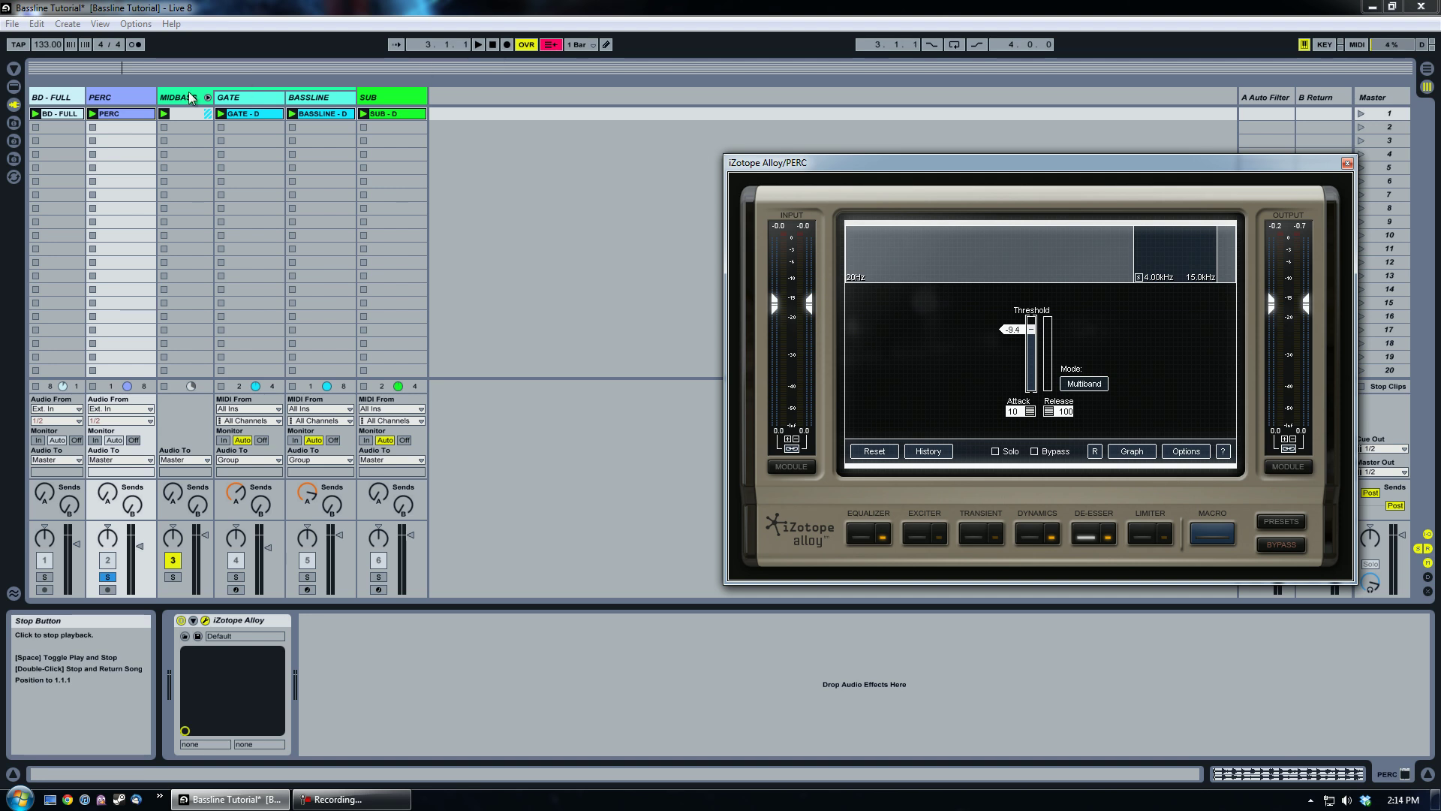
- Select the GATE track and open the plug-in window of its FM8 synthesizer
left_click(241, 96)
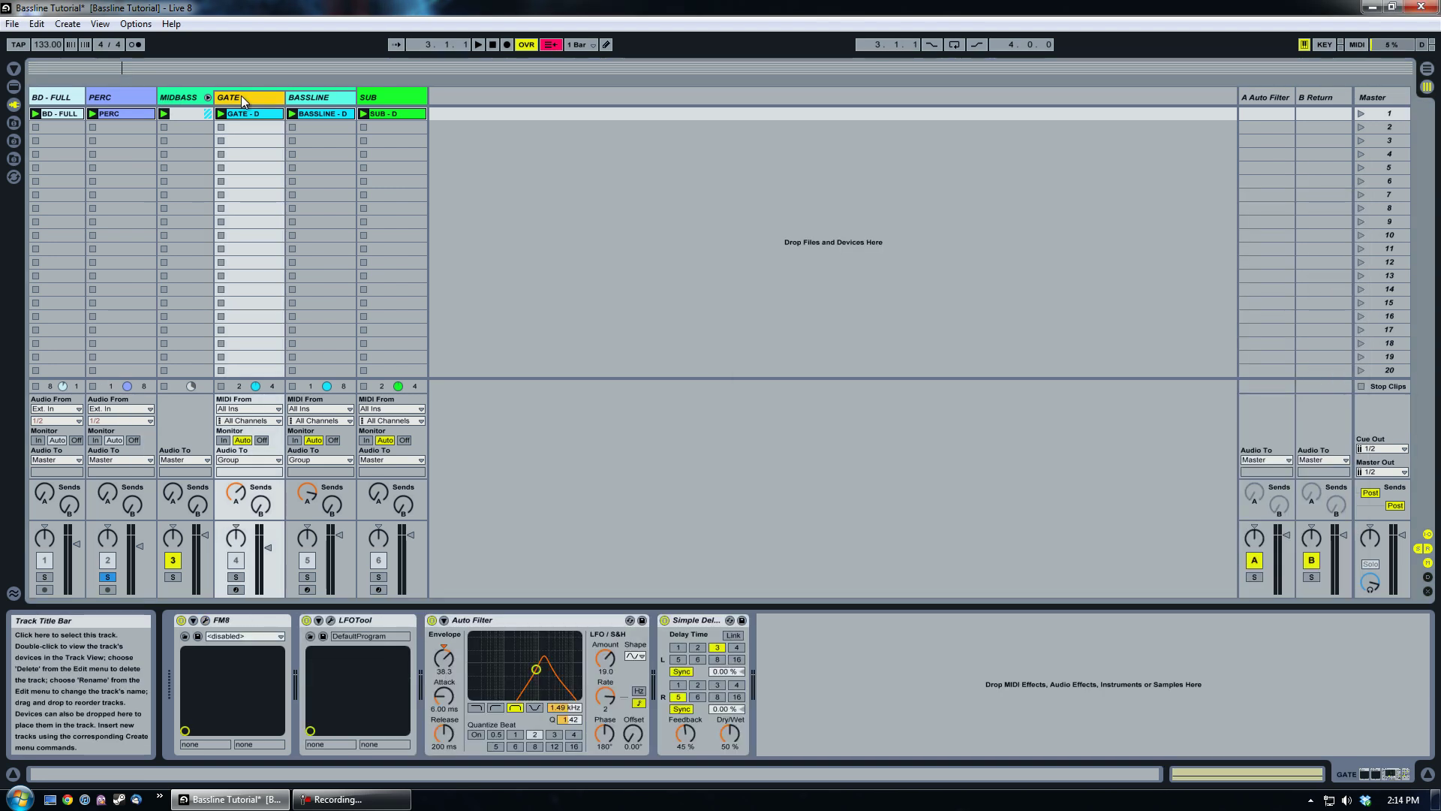
mouse_move(241, 96)
left_mouse_down()
mouse_move(390, 98)
mouse_move(256, 101)
left_mouse_up()
mouse_move(255, 101)
left_mouse_down()
mouse_move(358, 96)
mouse_move(272, 101)
left_mouse_up()
left_click(206, 621)
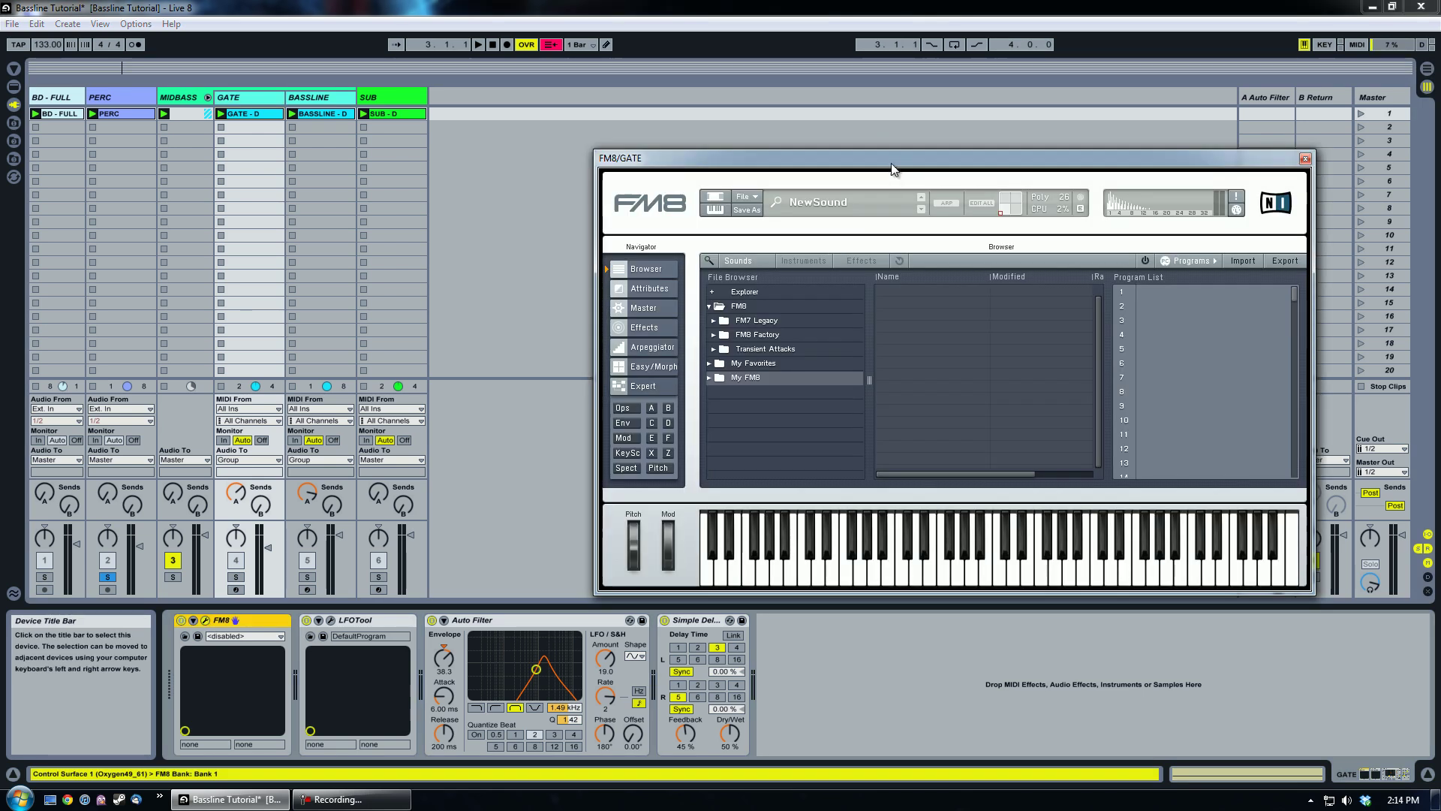
- Solo the GATE track, show FM8's Expert page, and play scene 1 to audition the sound before stopping playback
left_click(236, 576)
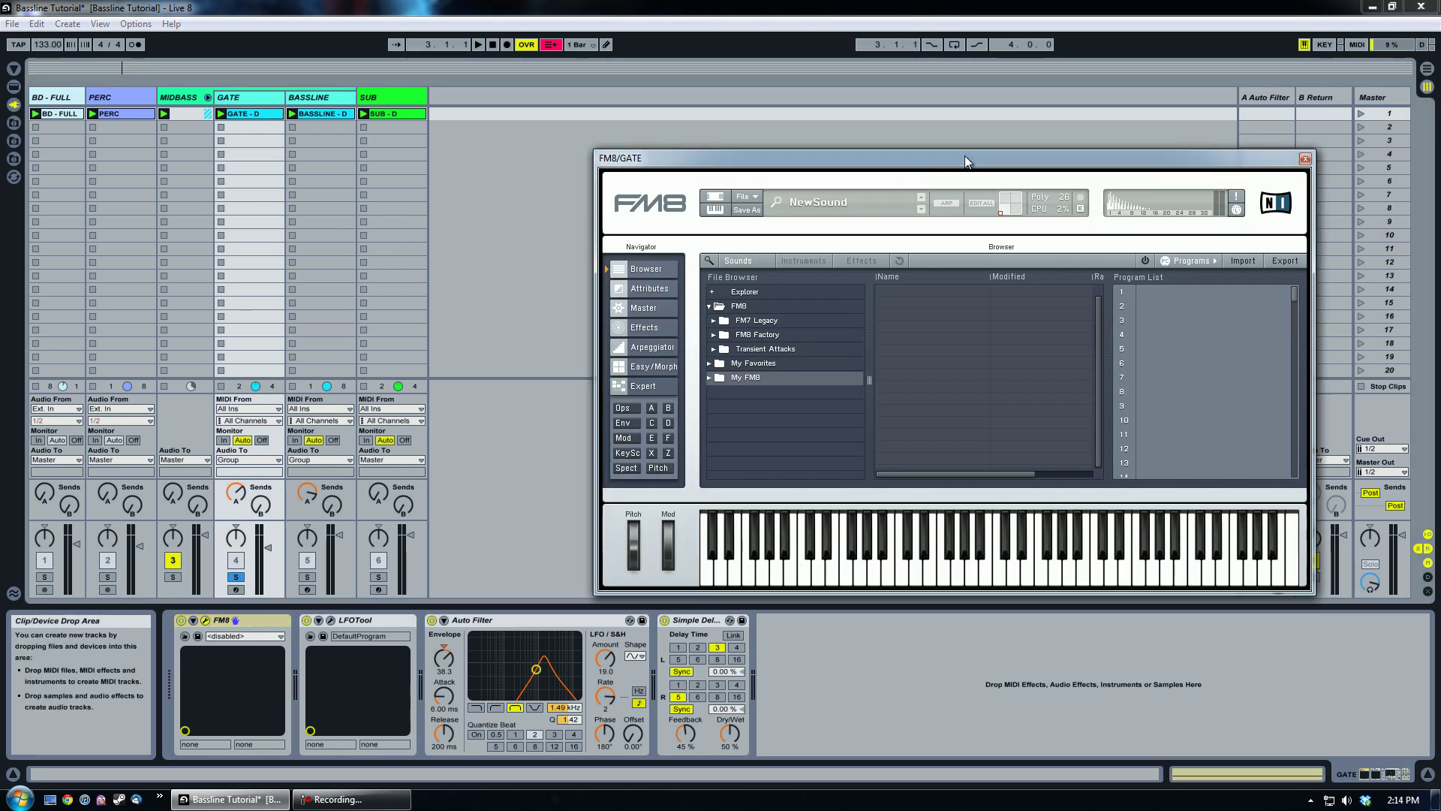
left_click_drag(965, 159, 896, 150)
left_click(574, 376)
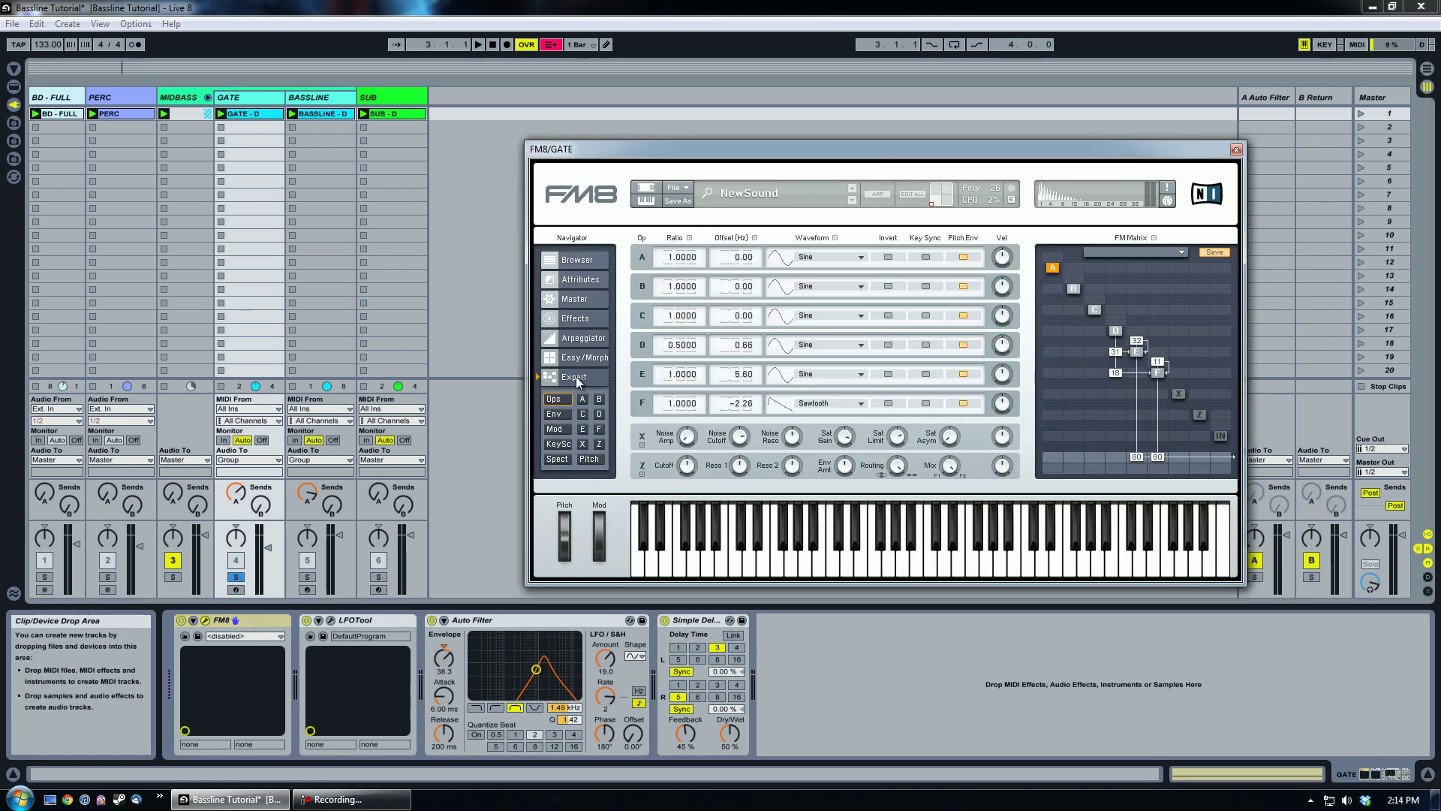
left_click(1361, 114)
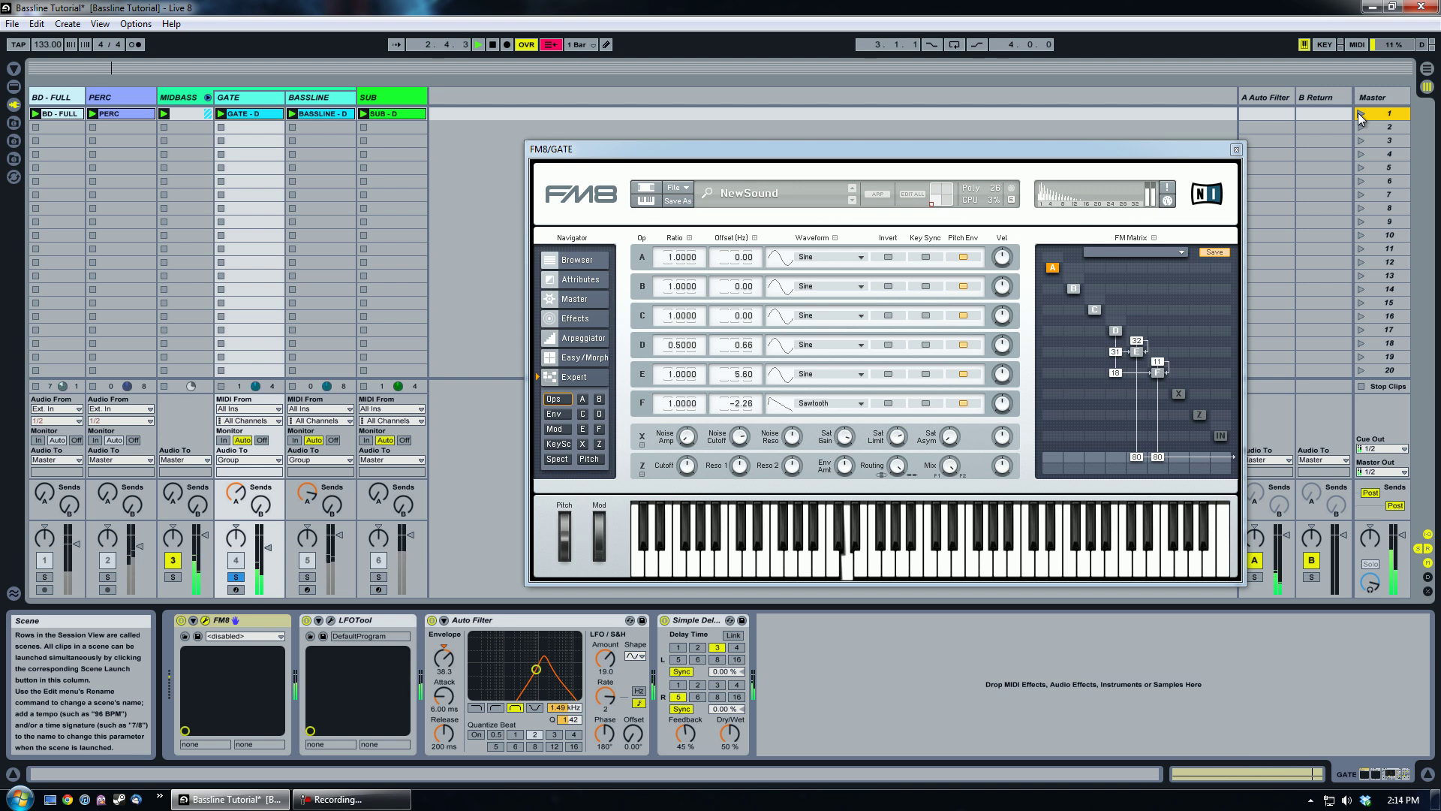
left_click(493, 46)
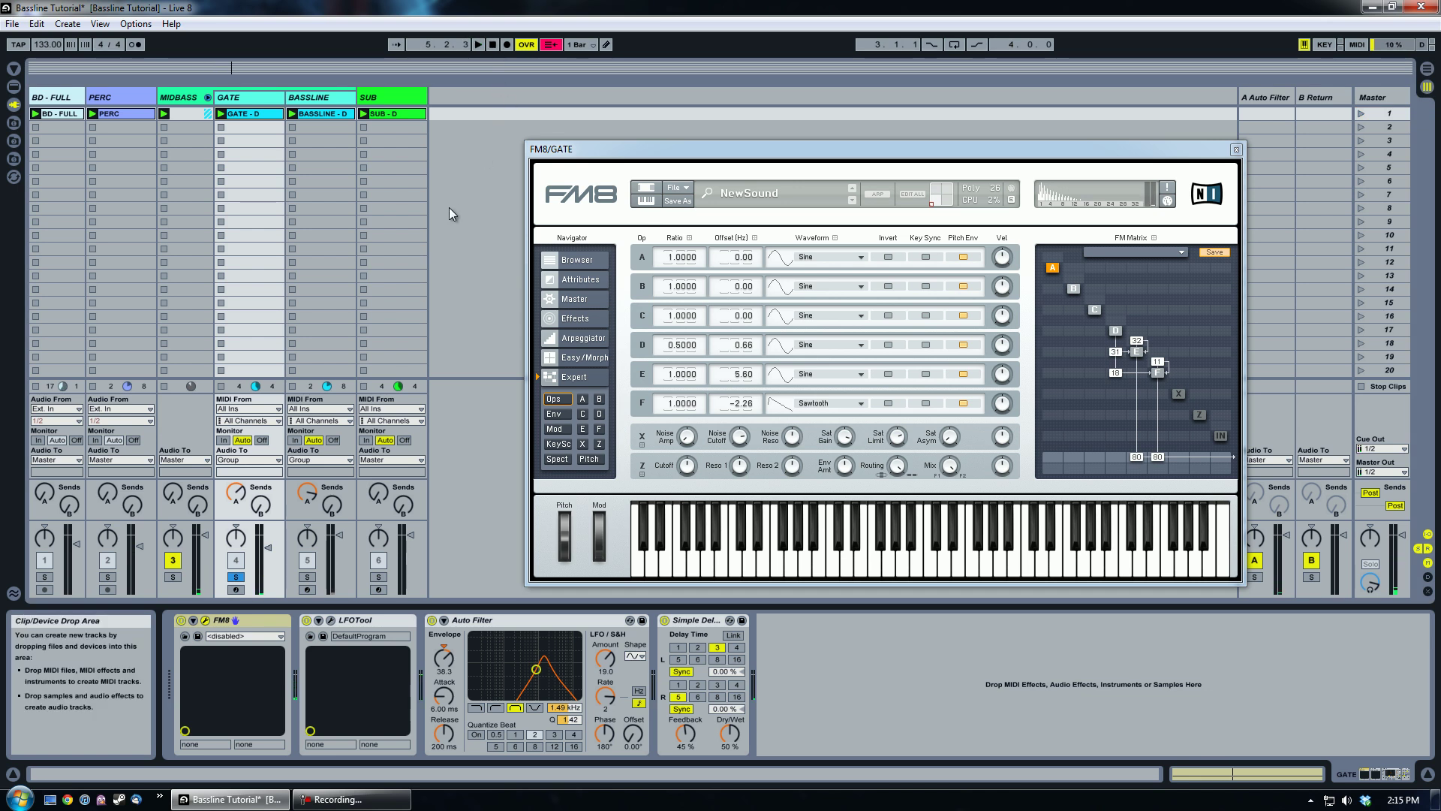
- Inspect the waveform, ratio, offset and envelope settings of operators D, E and F in GATE's FM8 matrix
left_click_drag(884, 152, 817, 129)
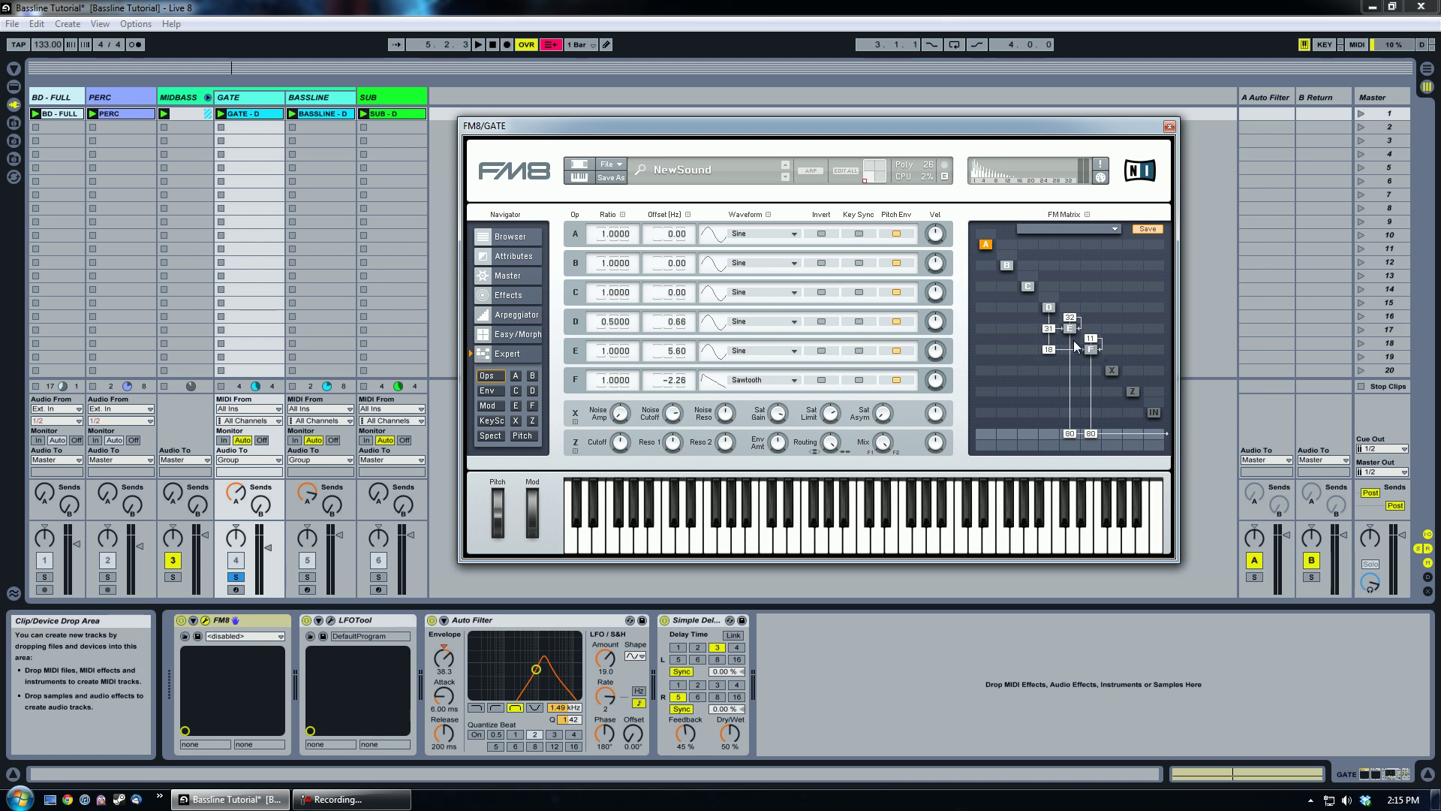
left_click(1050, 309)
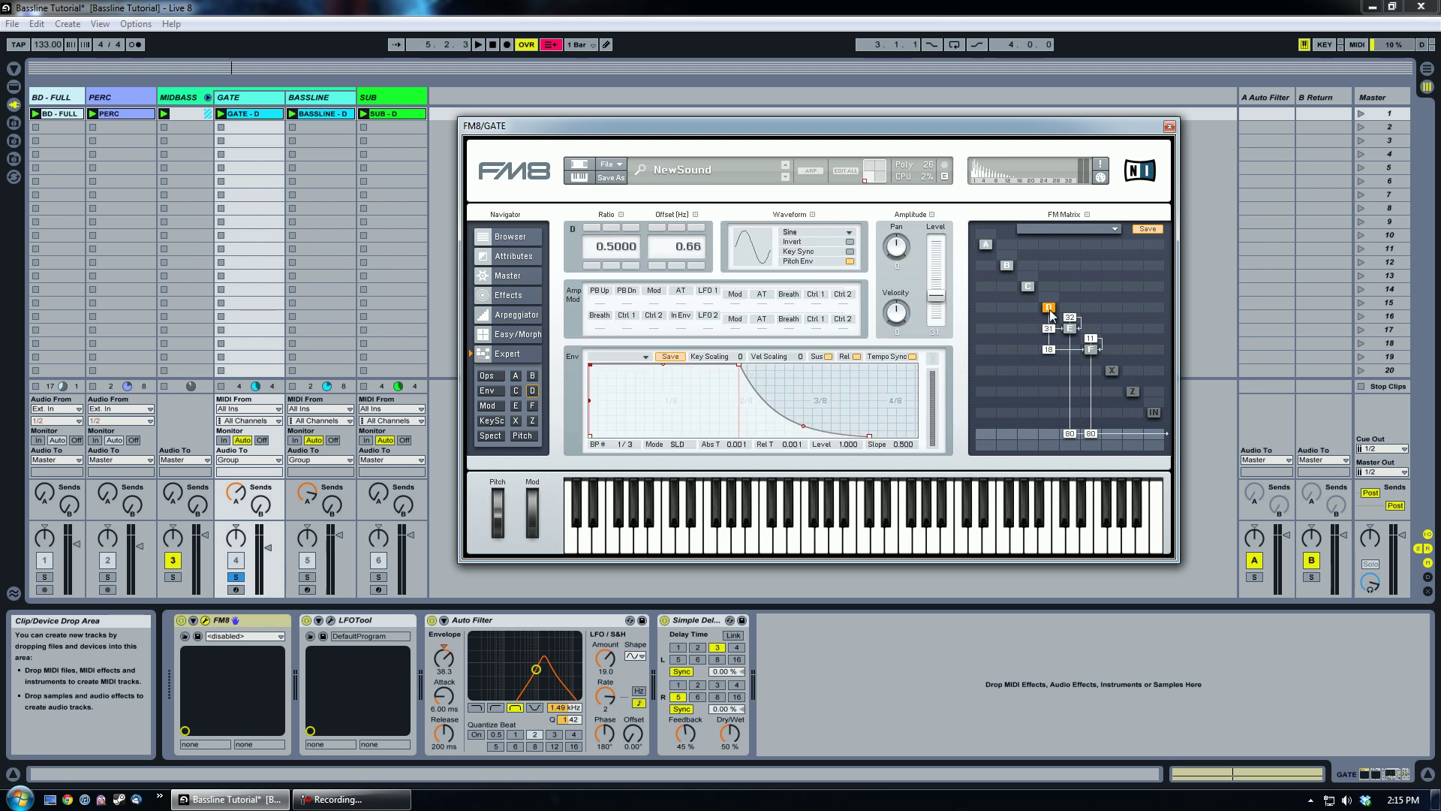
left_click(1070, 330)
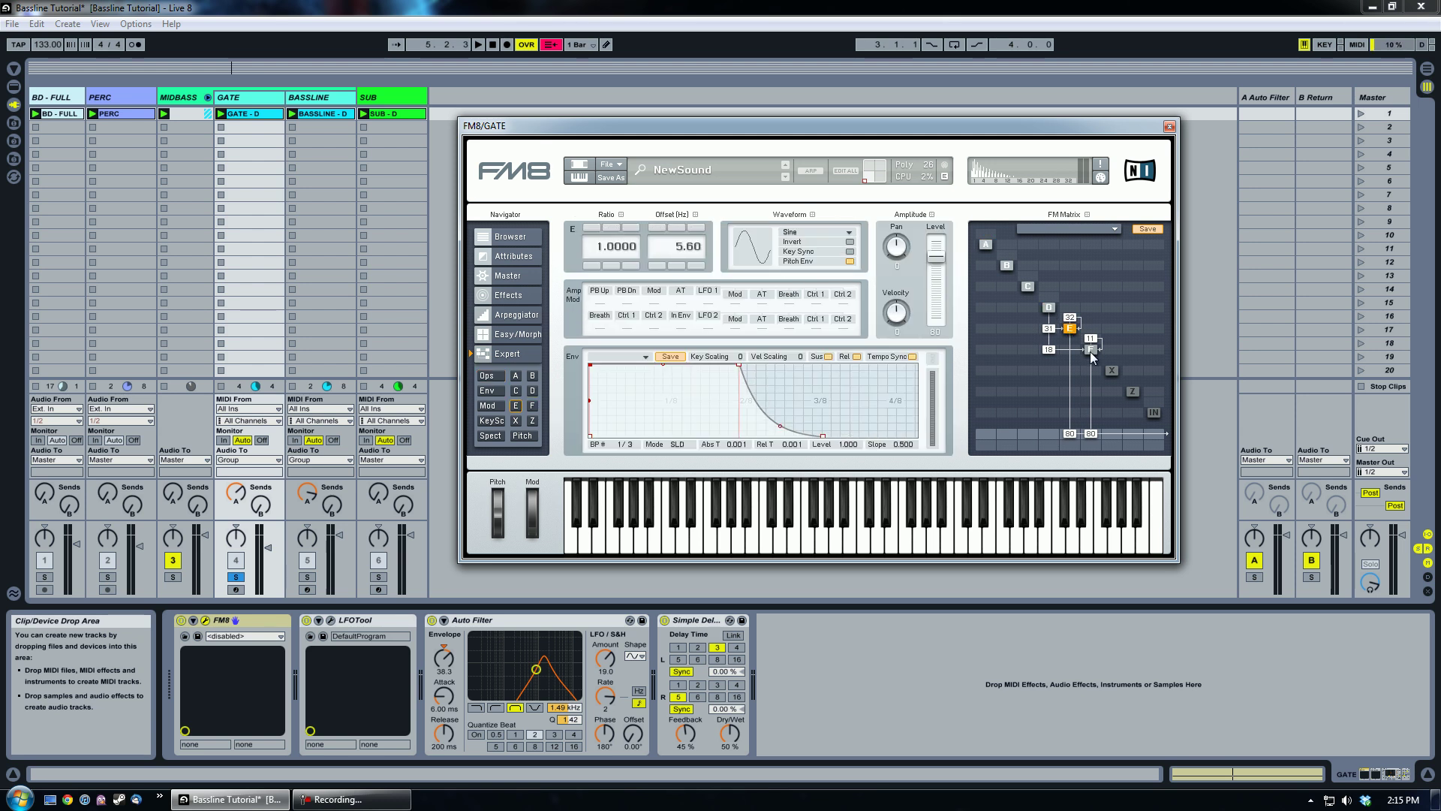
left_click(1089, 351)
left_click_drag(820, 129, 938, 118)
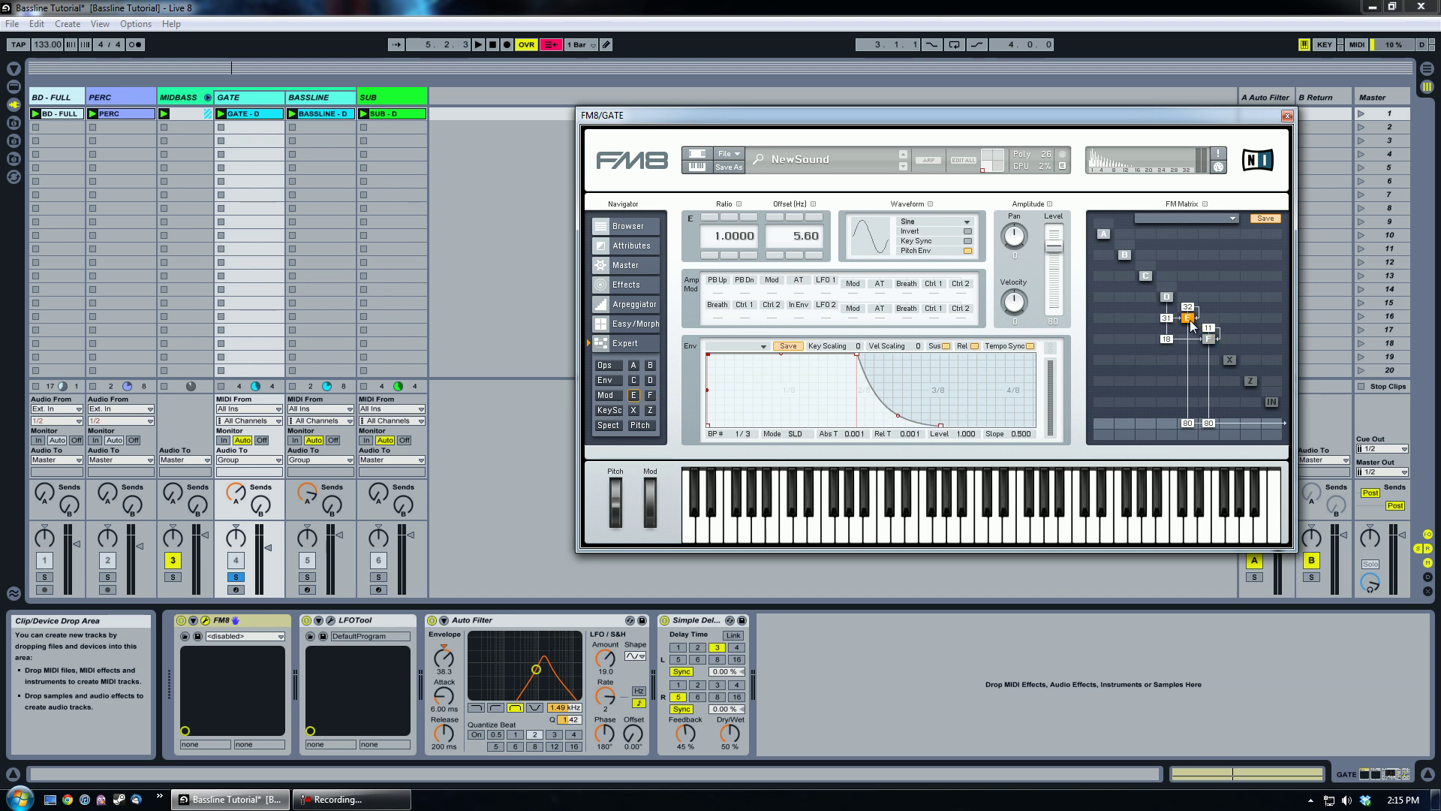
left_click(1167, 298)
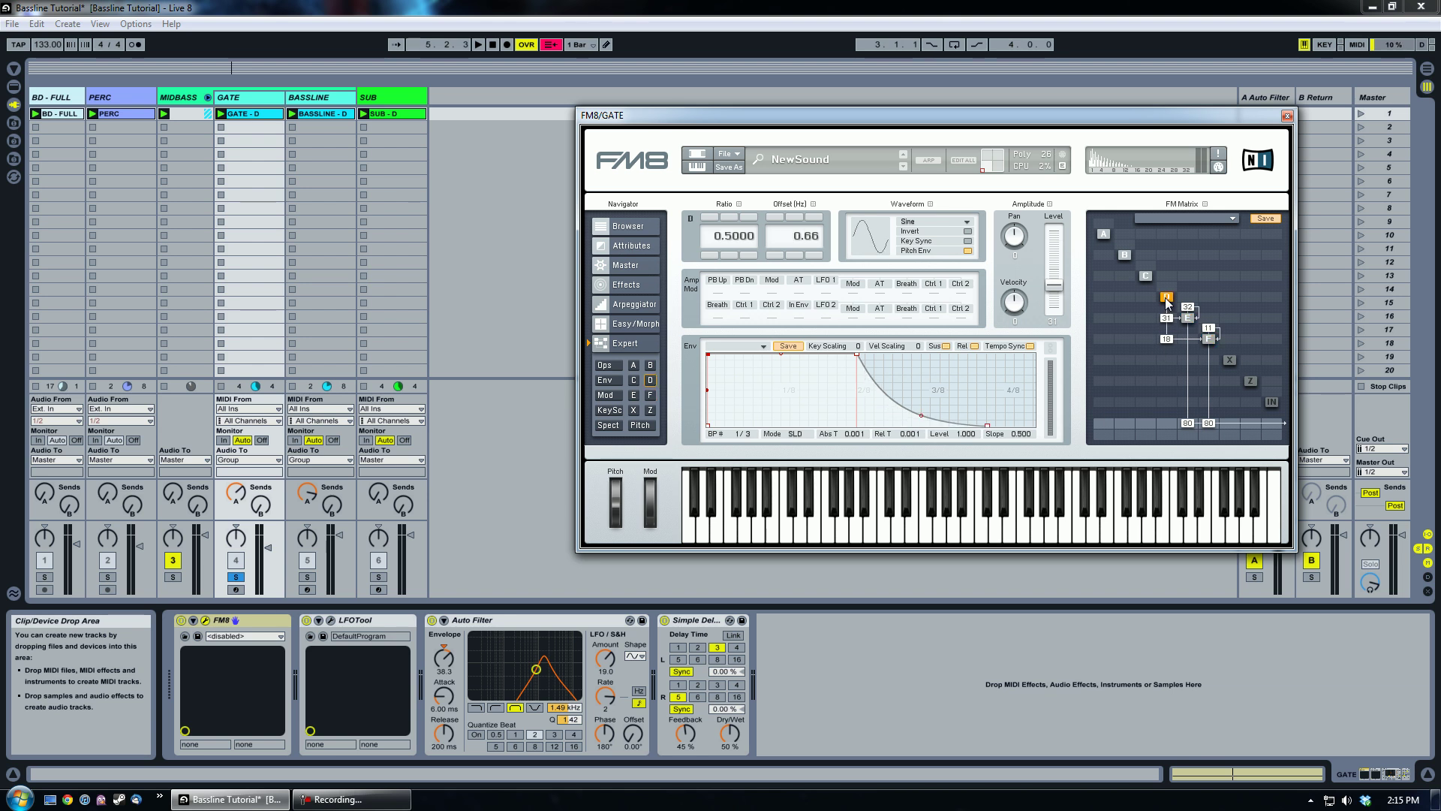
left_click(1209, 339)
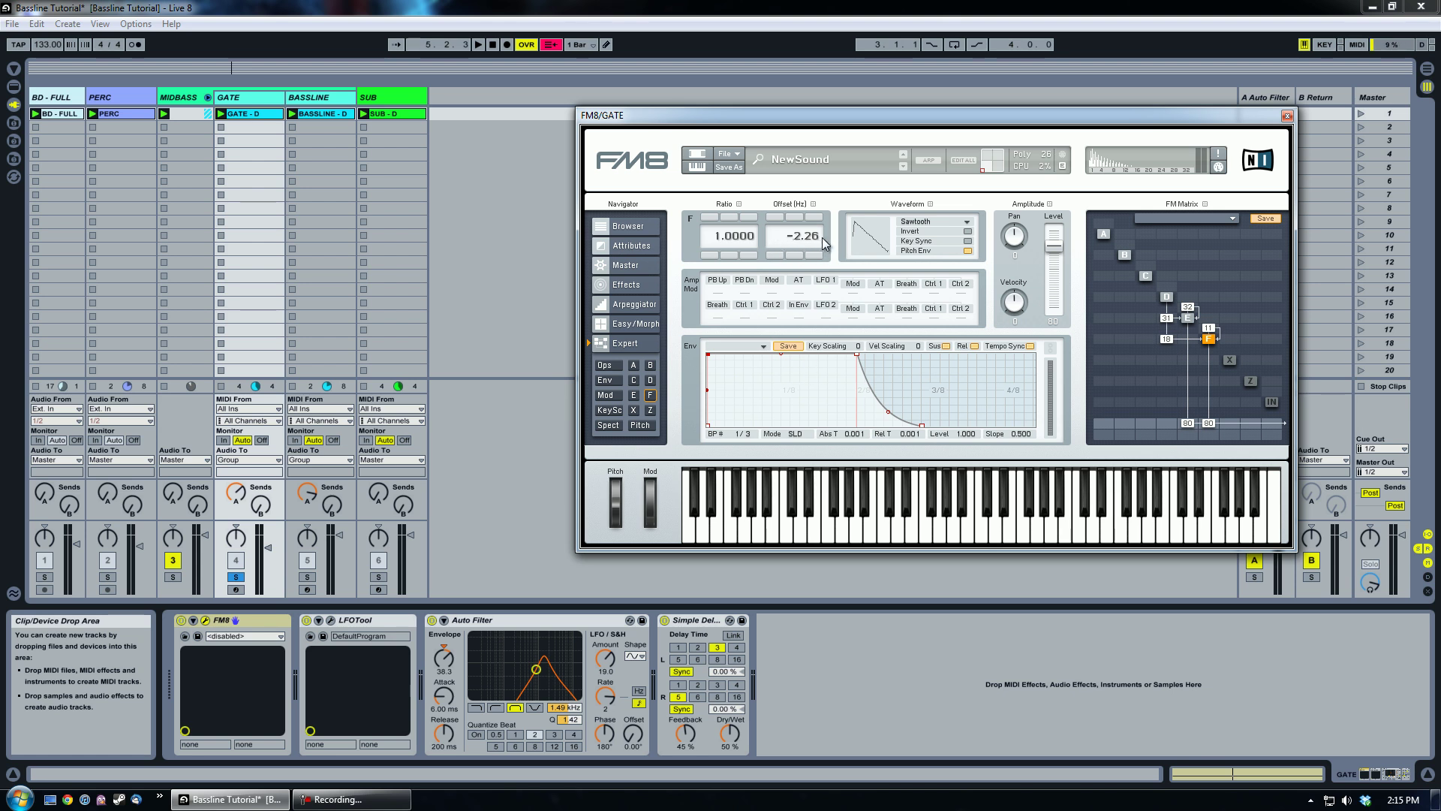
- Open the LFOTool plug-in window on the GATE track and arrange it side by side with the FM8 window
left_click(330, 620)
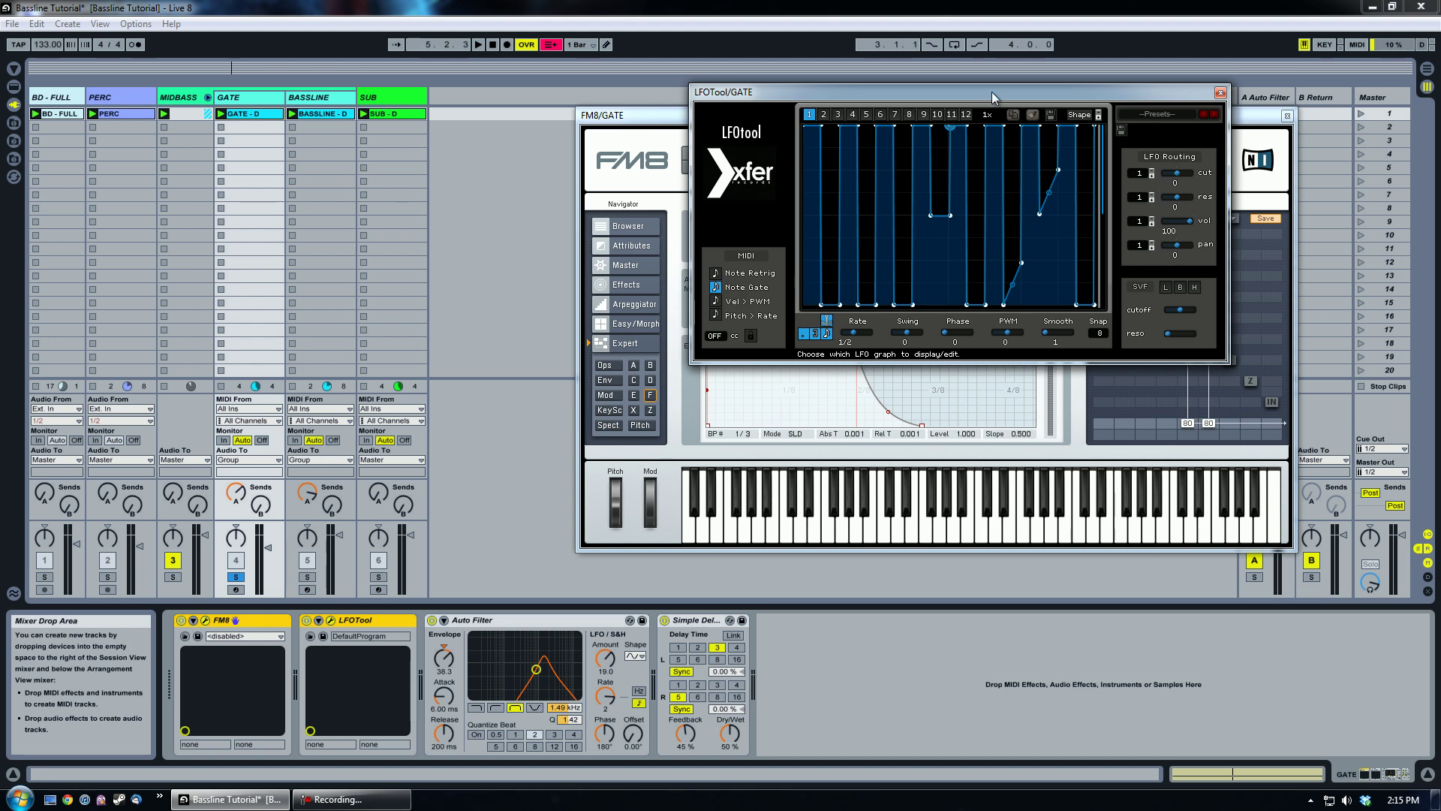
left_click_drag(999, 97, 734, 103)
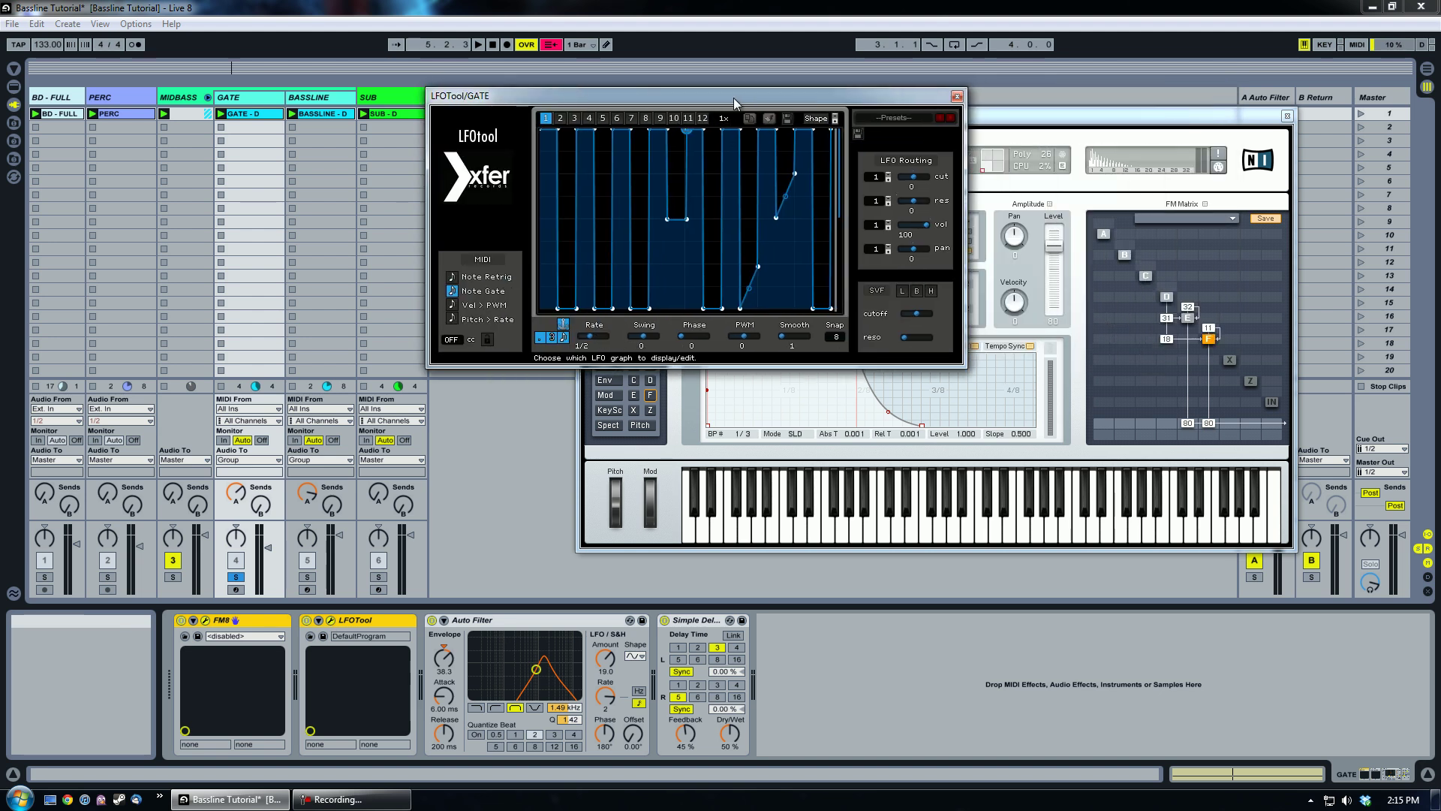
left_click_drag(754, 99, 364, 130)
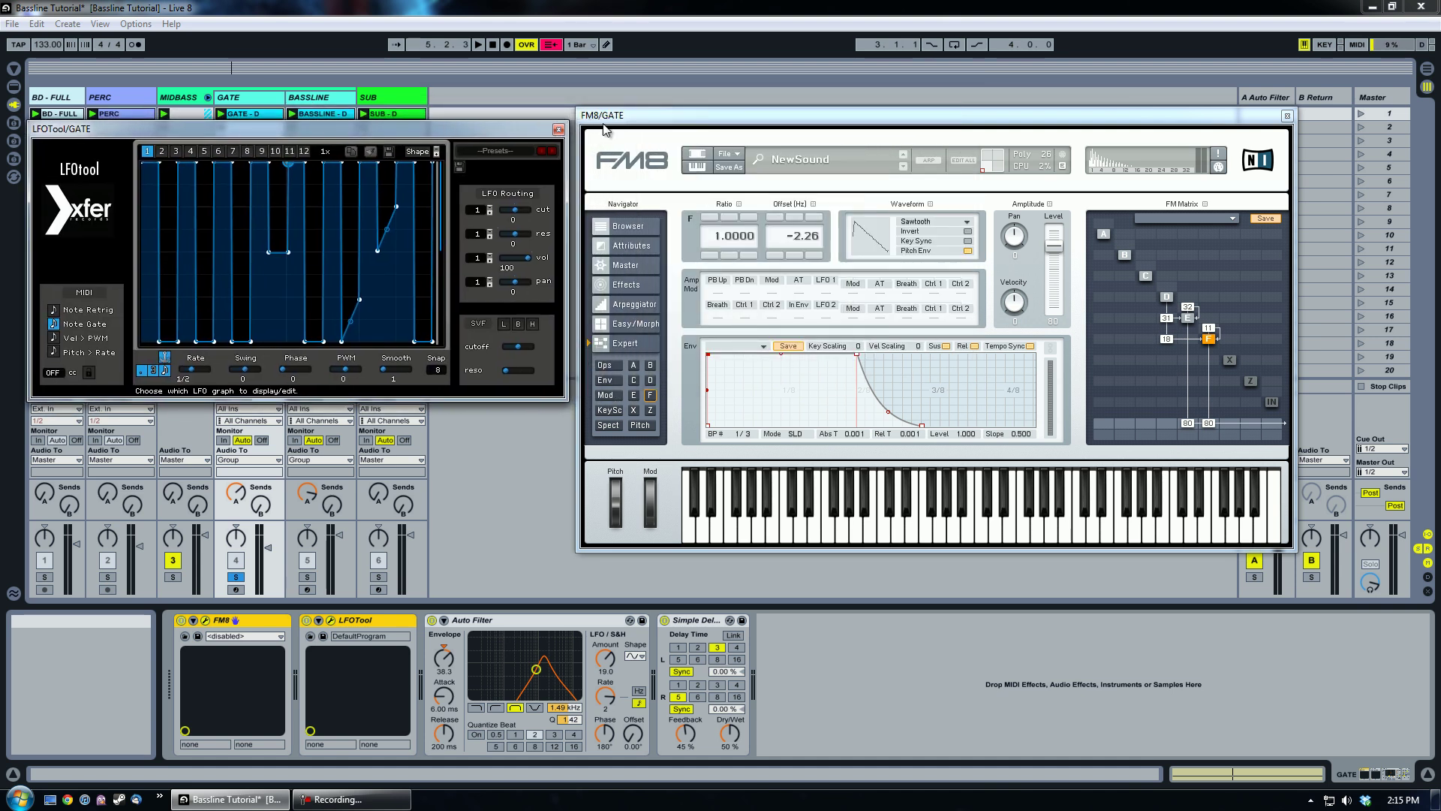
left_click_drag(858, 115, 902, 110)
left_click_drag(428, 137, 474, 118)
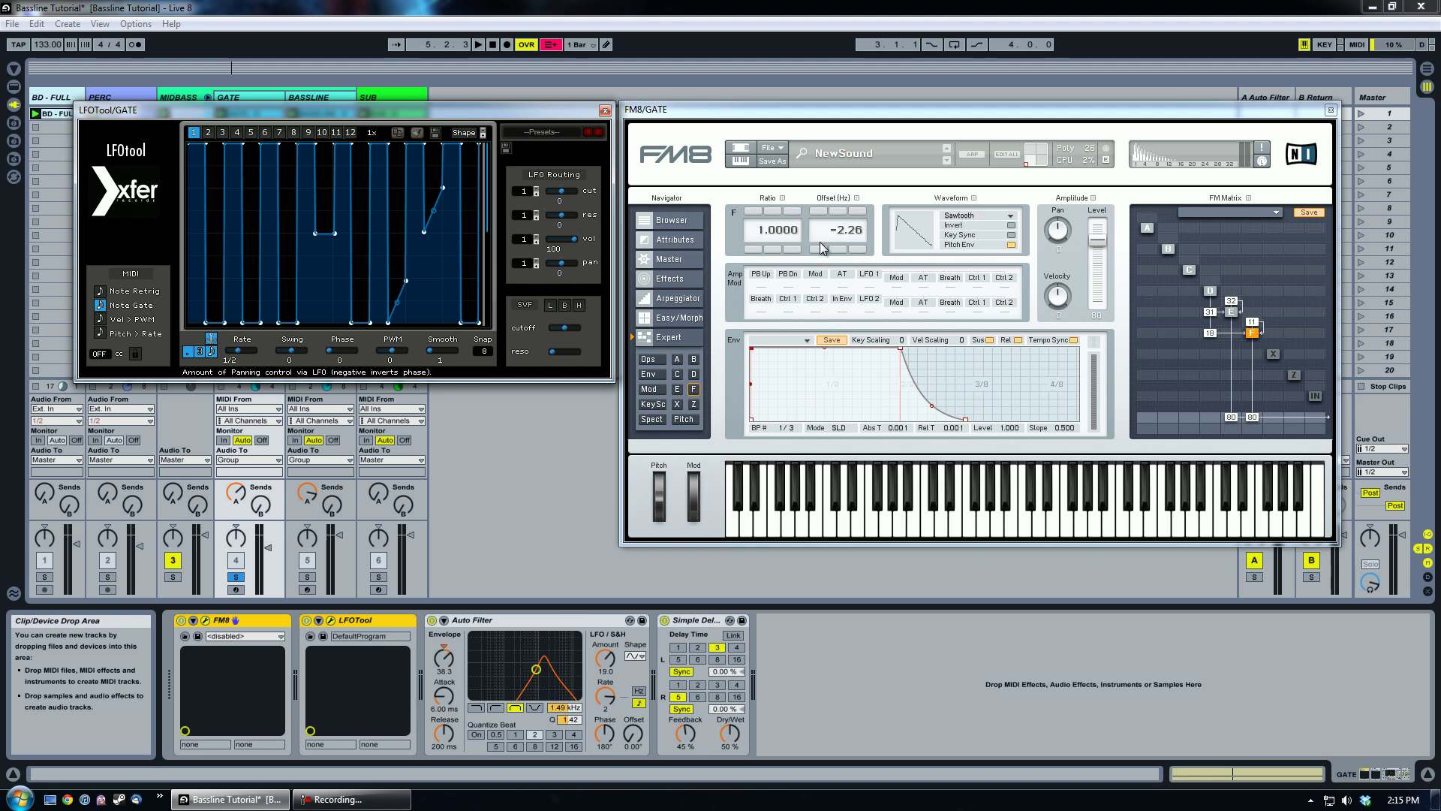
- Compare FM8 operators D, E and F once more, and review the synth's Easy/Morph and Effects pages
left_click(1231, 312)
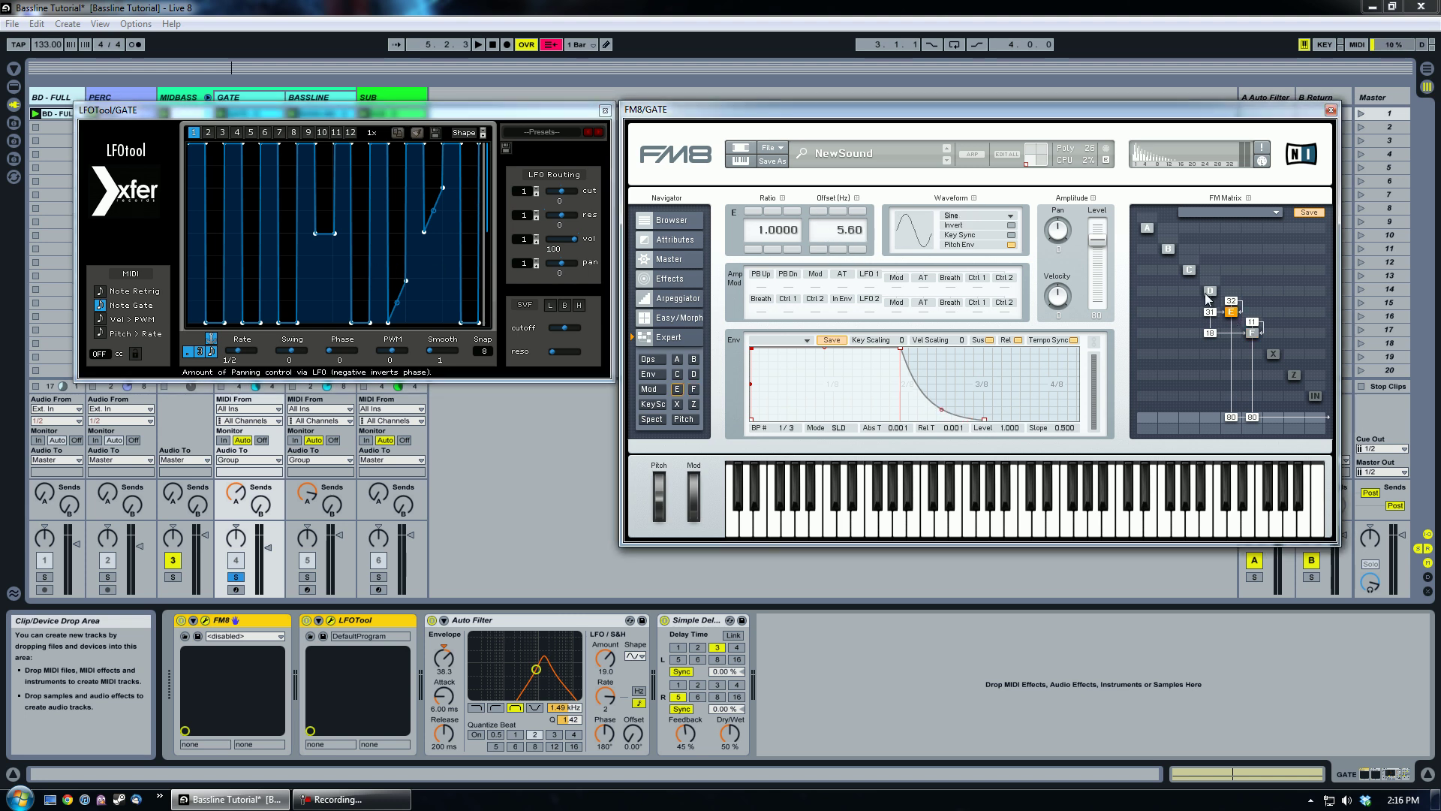
left_click(1210, 292)
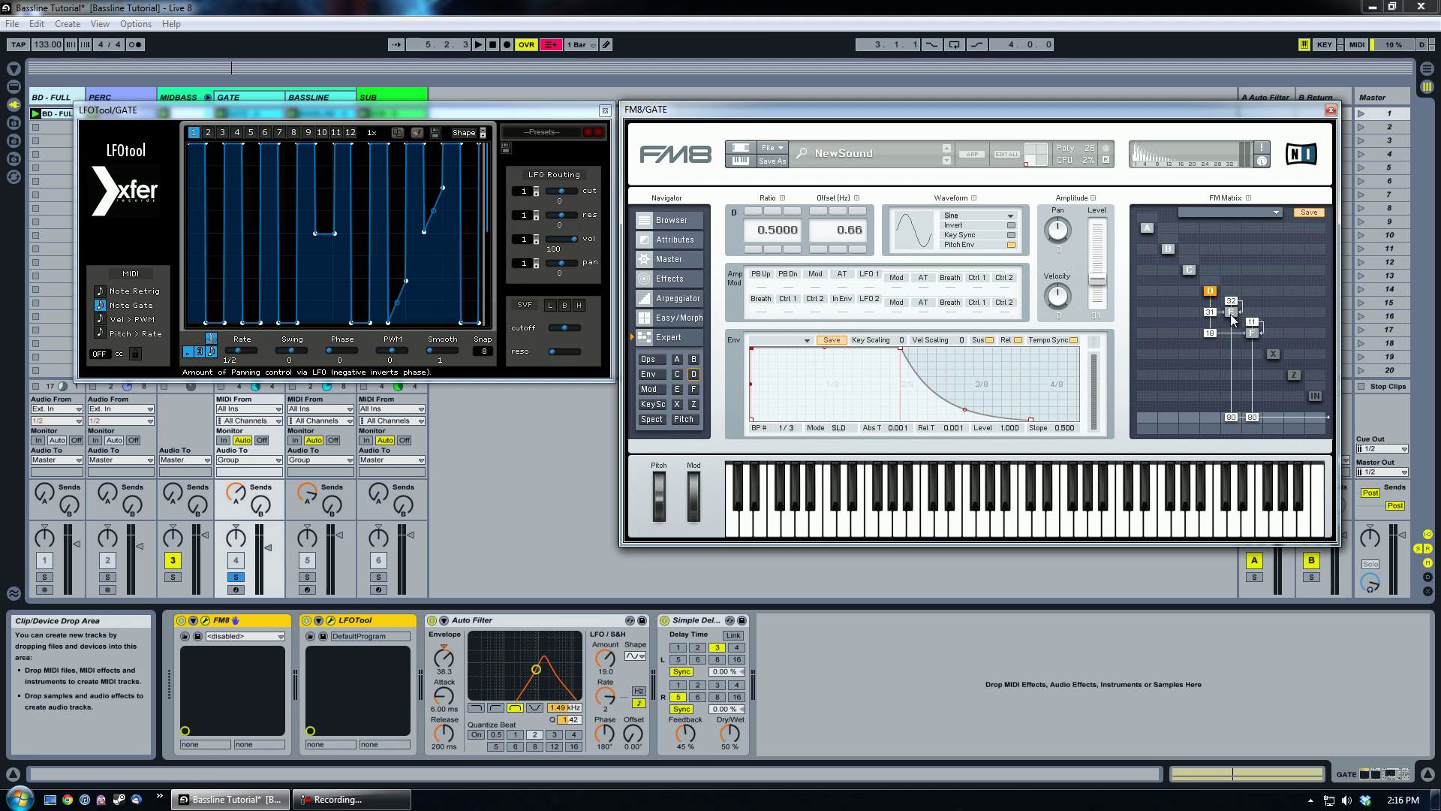
left_click(1232, 316)
left_click(1252, 332)
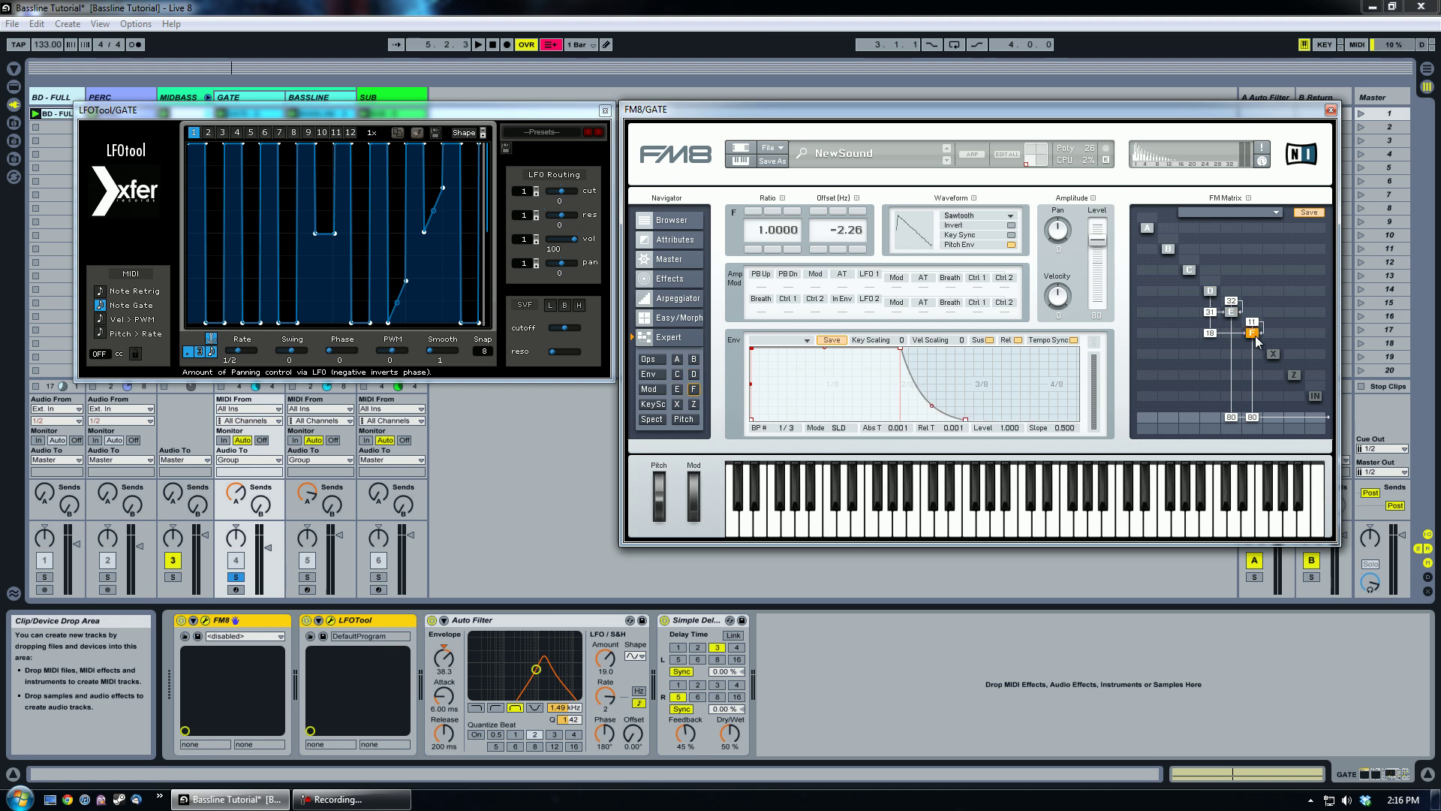
left_click(1232, 313)
left_click(1252, 333)
left_click(1231, 313)
left_click(1212, 293)
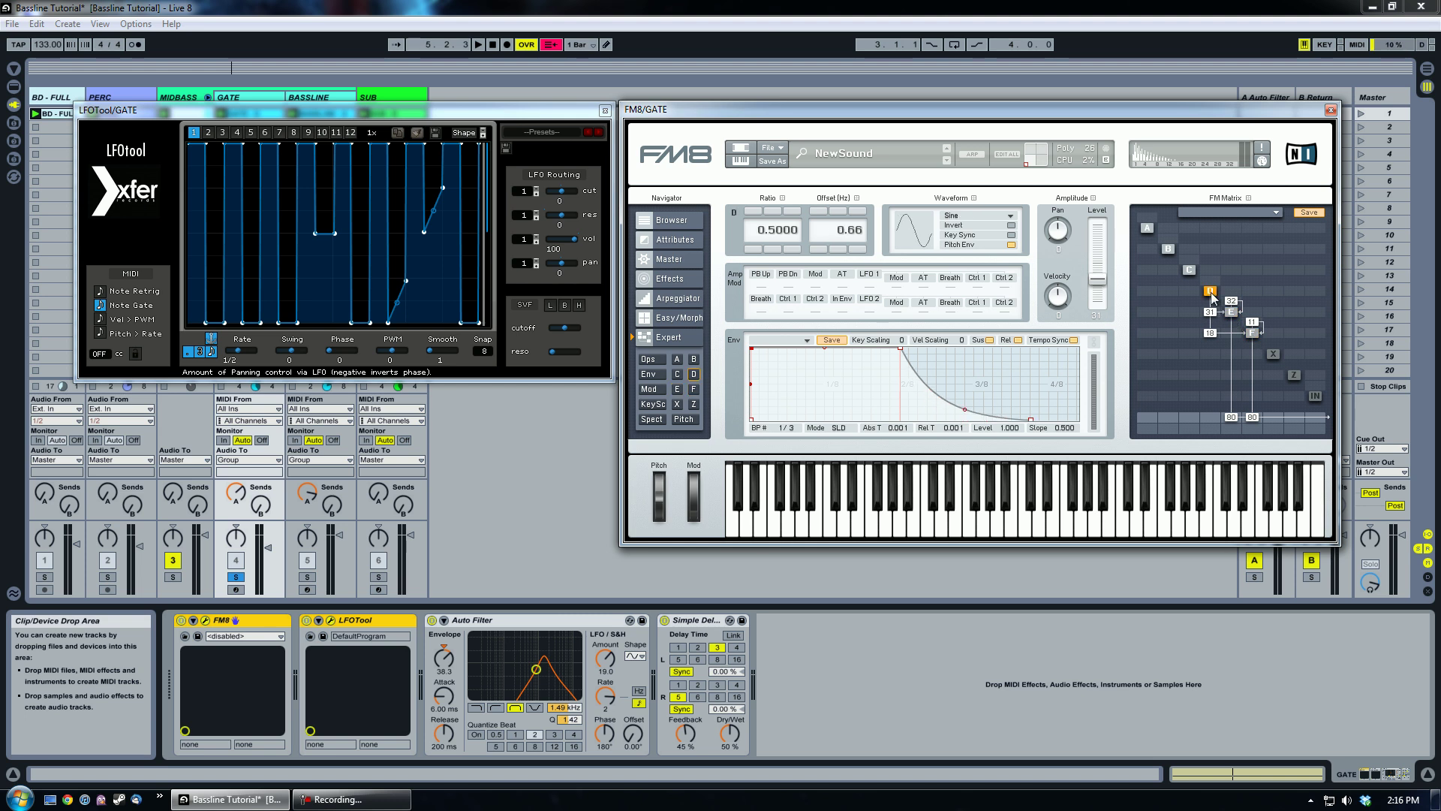
left_click(674, 320)
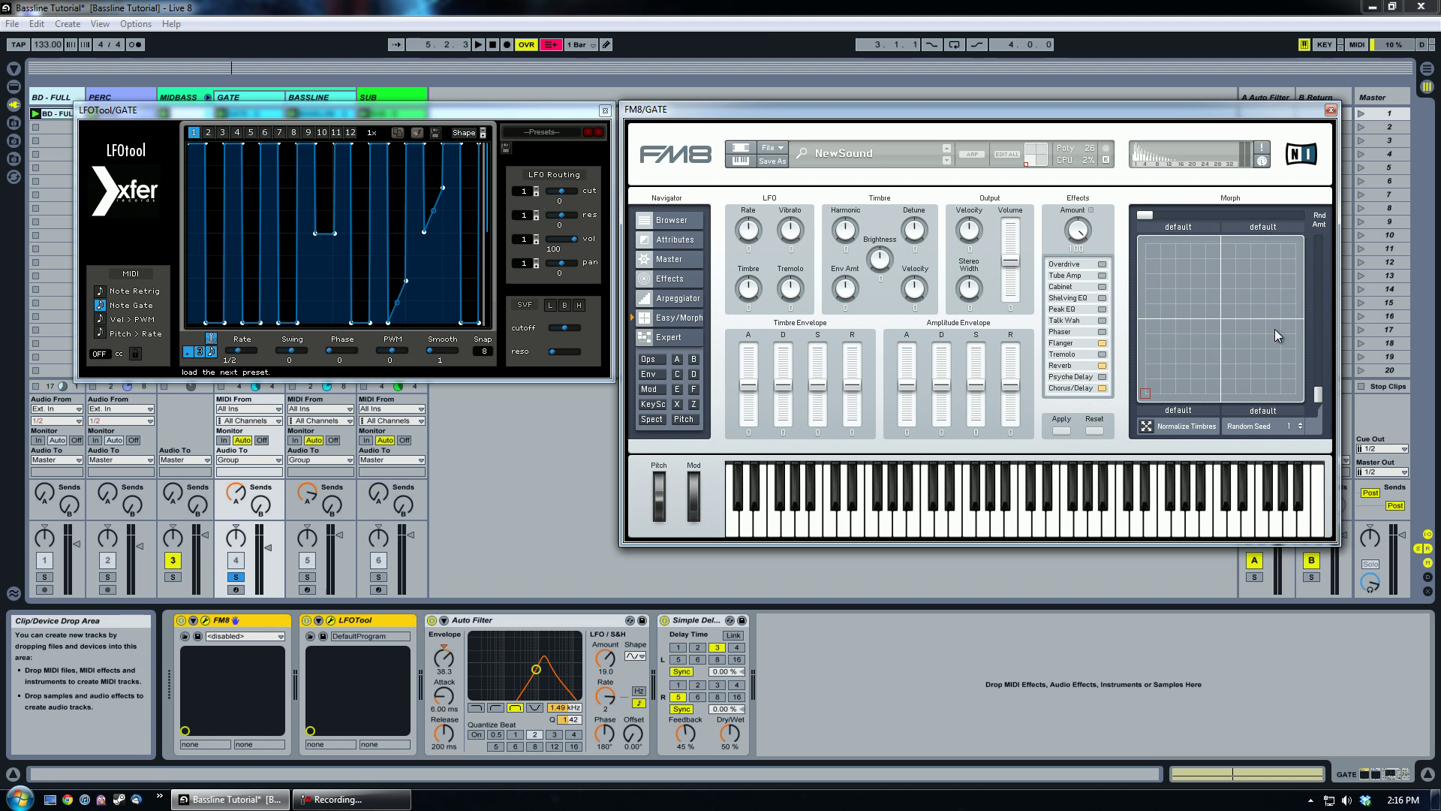
left_click(669, 279)
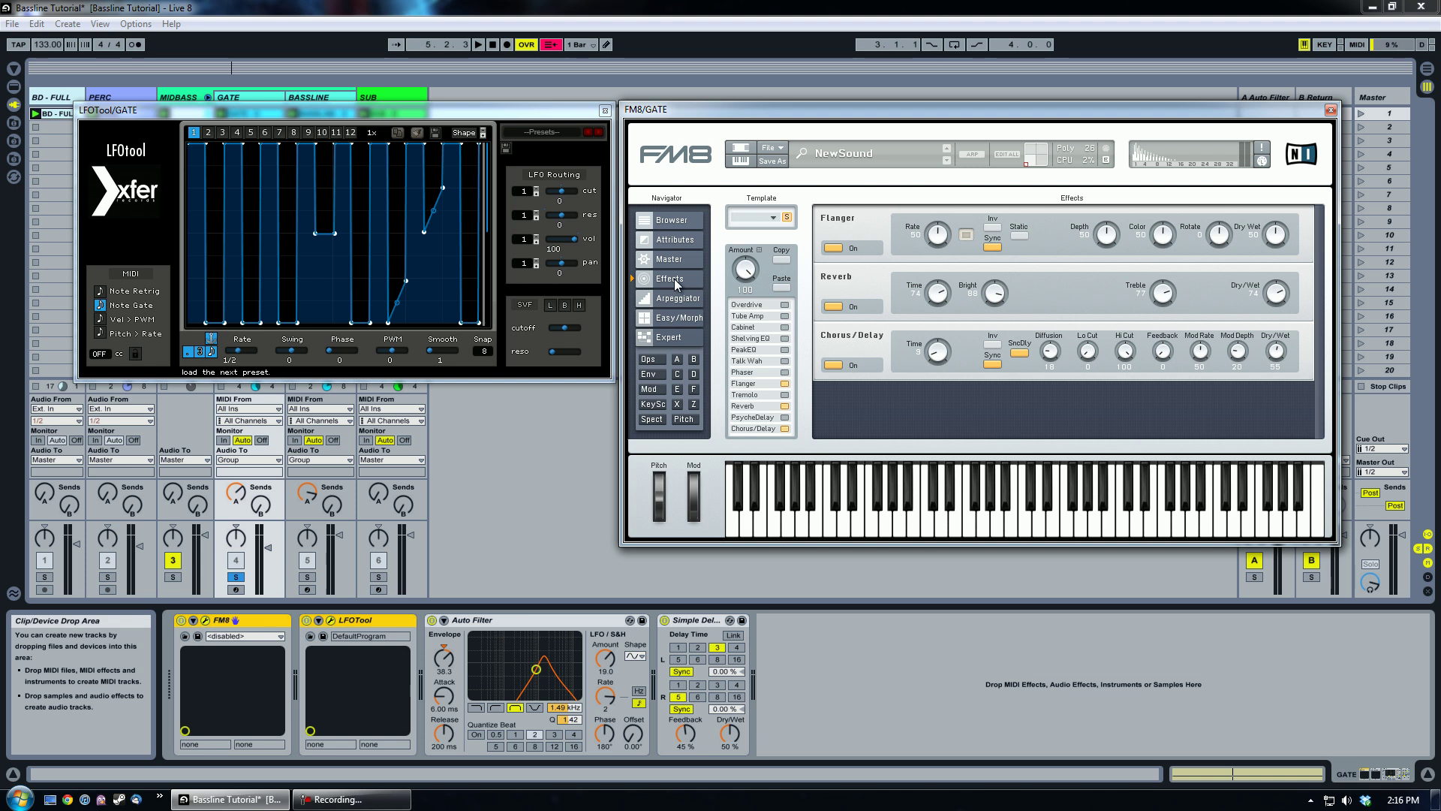
- Examine the sustained MIDI note in the GATE - D clip, and return to the track's device chain
left_click(1230, 771)
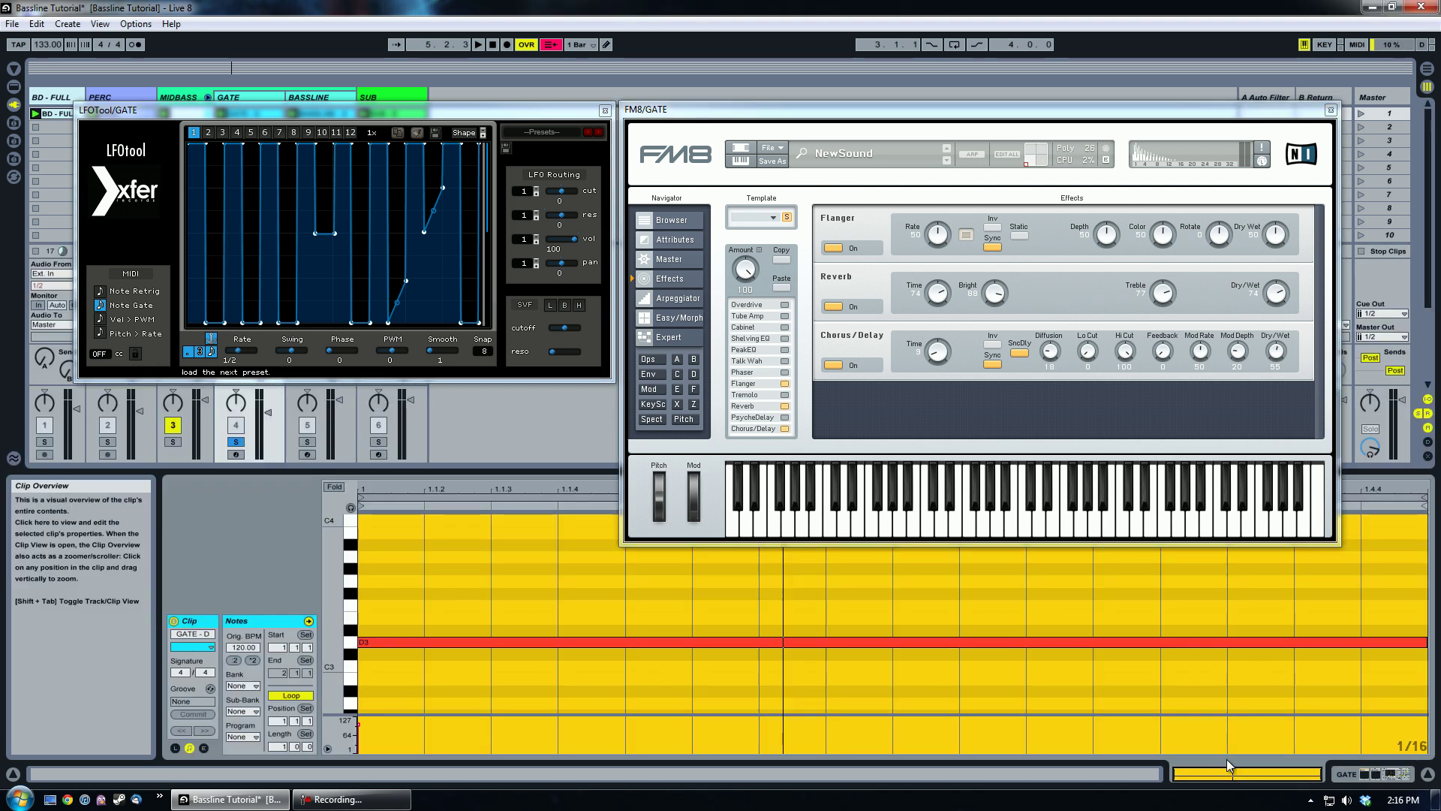
scroll(368, 667, "up", 2)
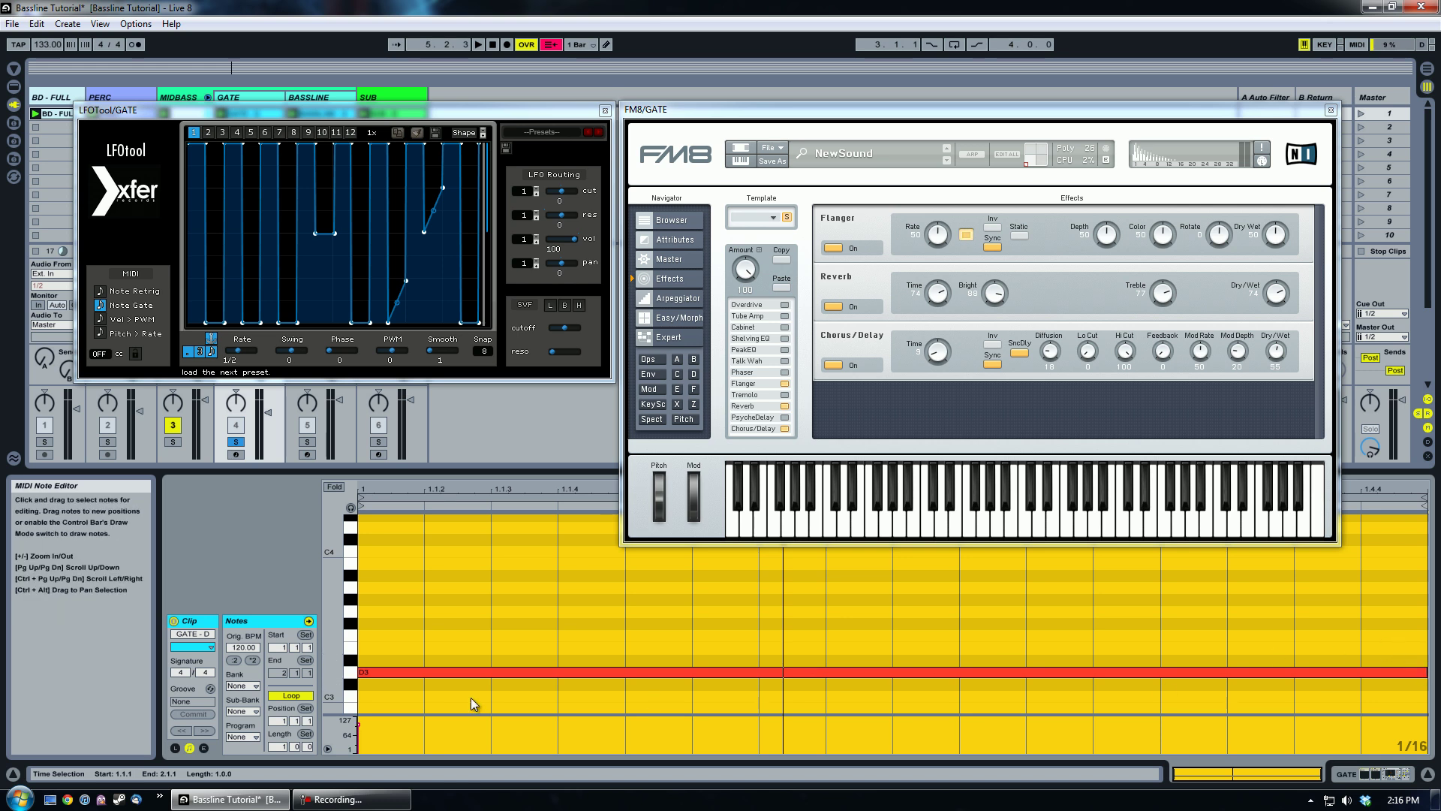
left_click(403, 654)
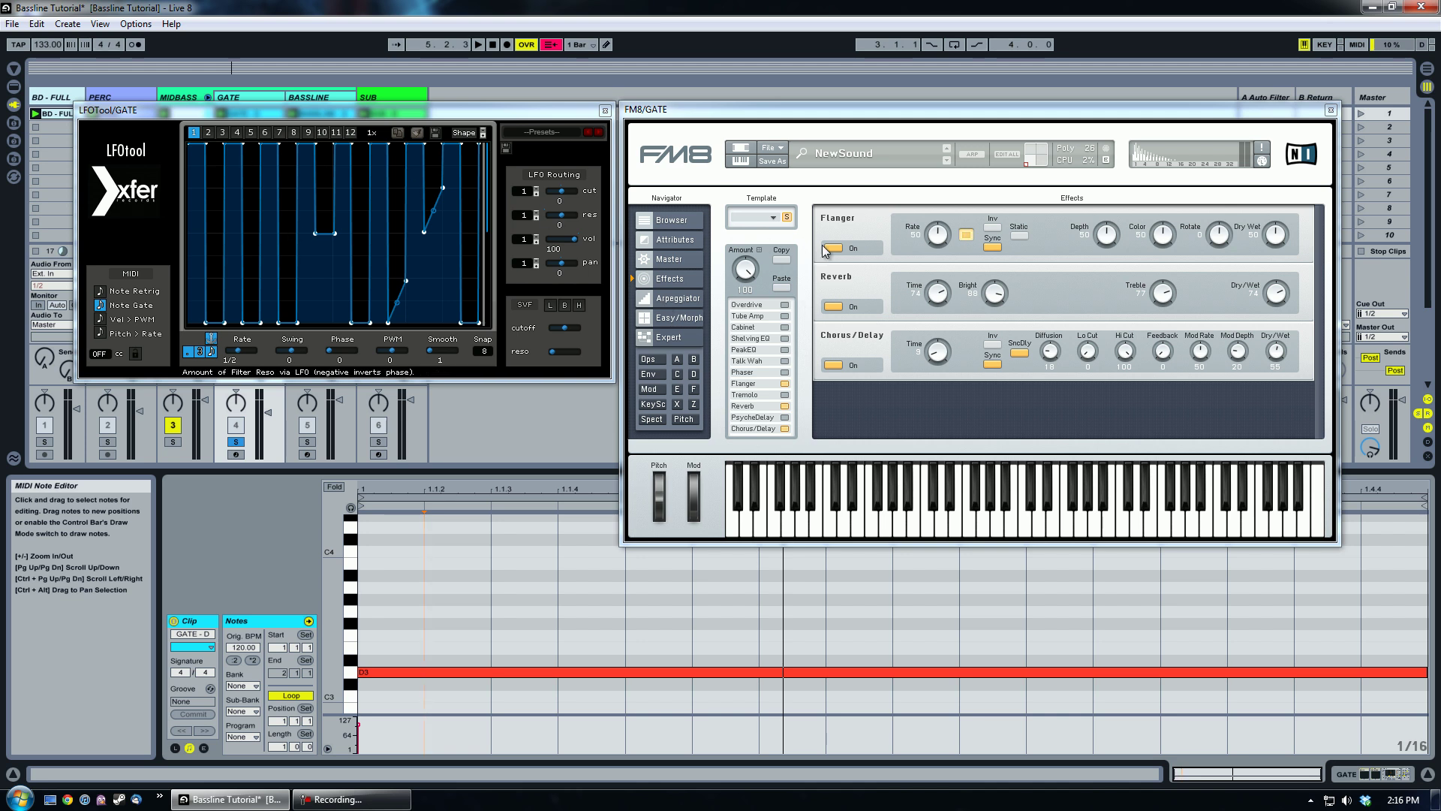
left_click(908, 115)
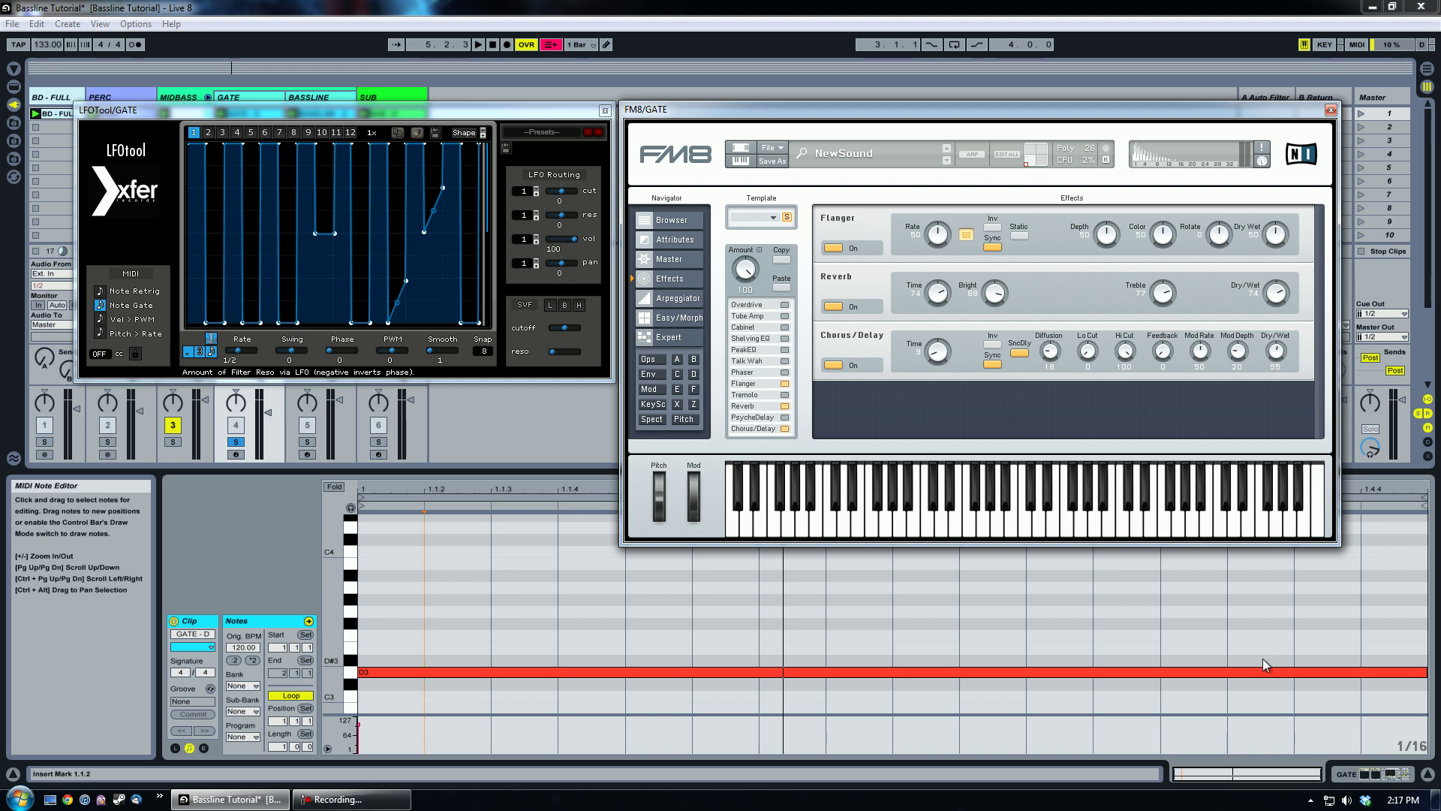
left_click(1357, 775)
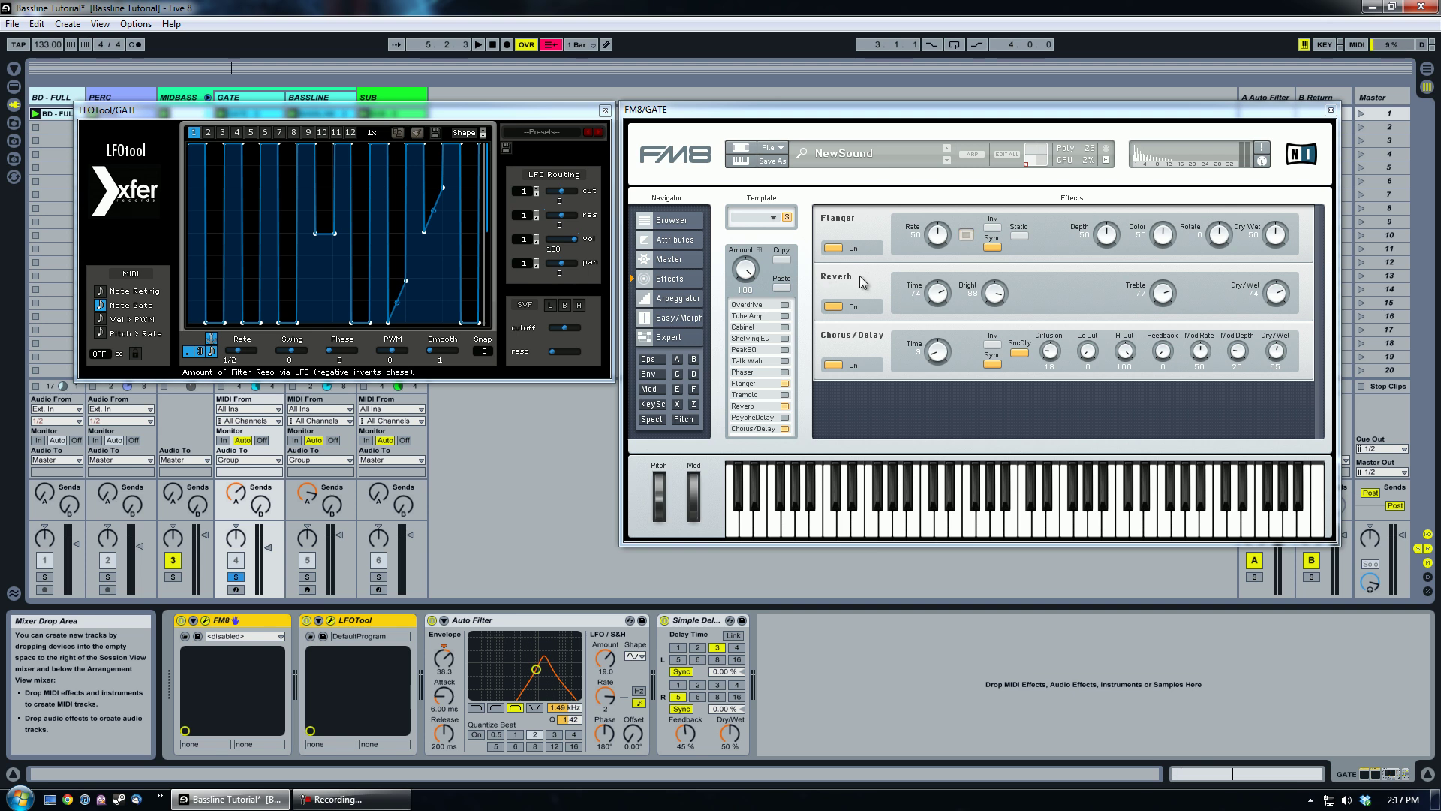
- Select the Simple Delay and LFOTool devices in turn, and examine LFOTool's gate pattern
left_click(699, 620)
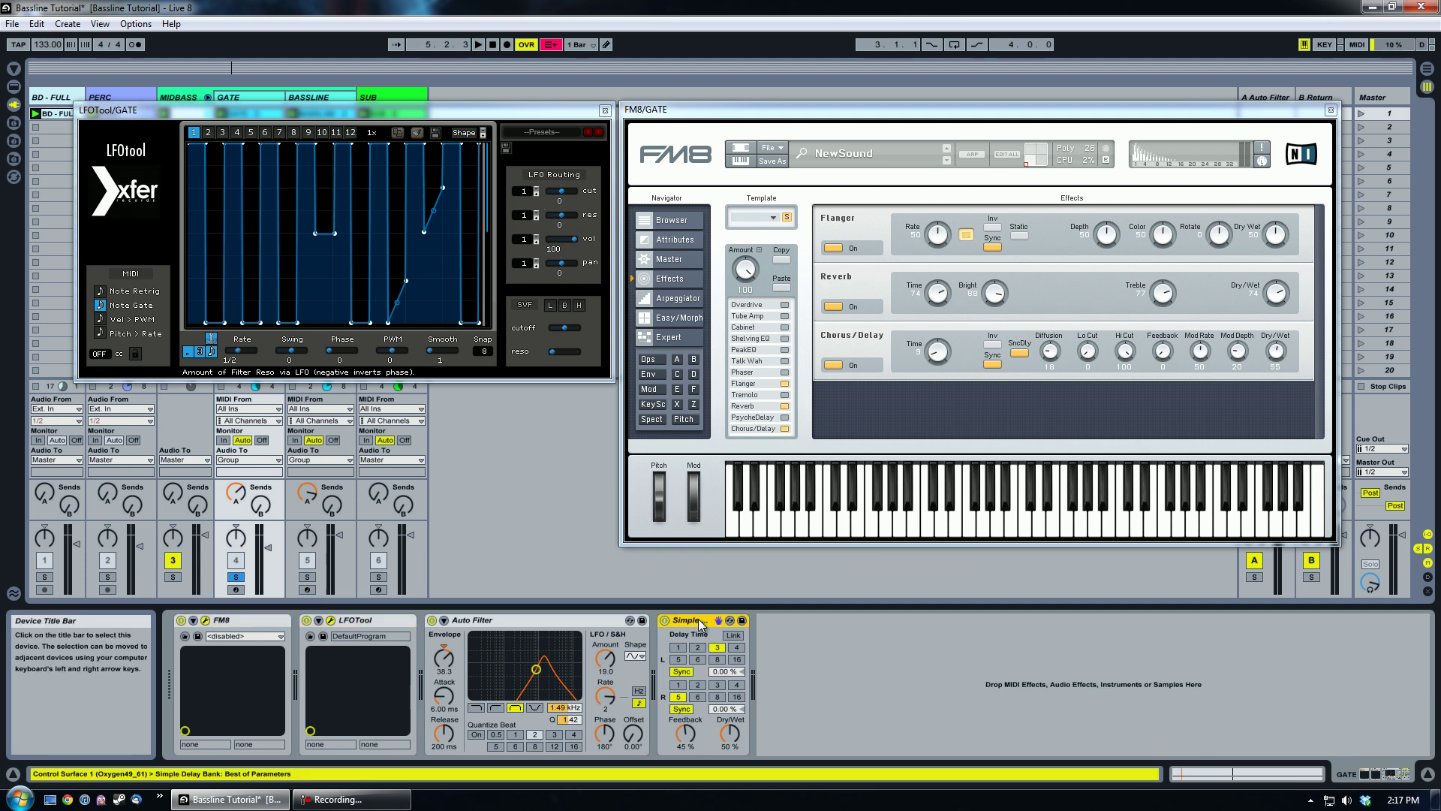
left_click(364, 622)
left_click(457, 112)
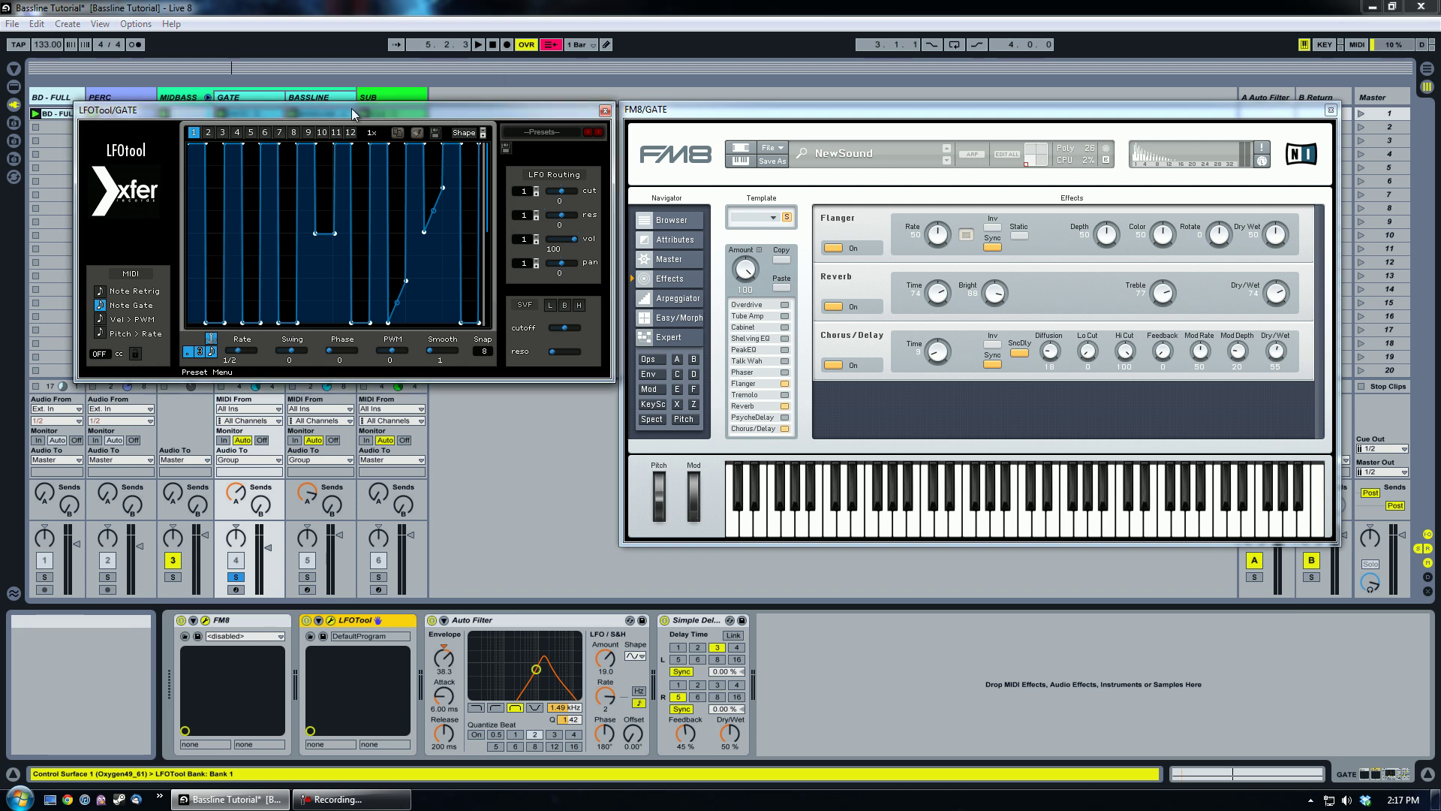
mouse_move(356, 112)
left_mouse_down()
mouse_move(373, 110)
mouse_move(356, 112)
left_mouse_up()
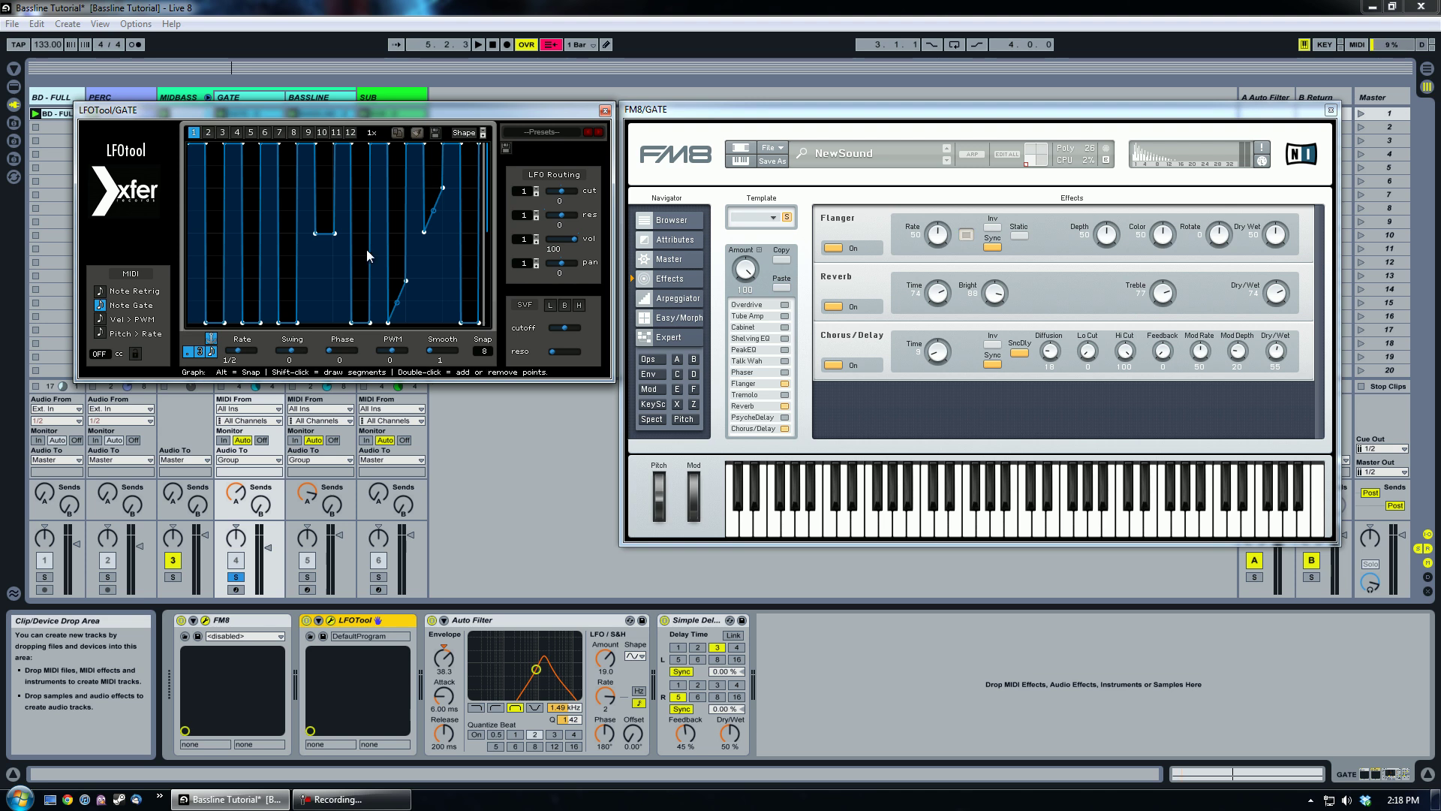
- Review FM8's Expert and Easy/Morph pages again, and examine the Flanger, Reverb and Chorus/Delay settings on the Effects page
left_click(1047, 400)
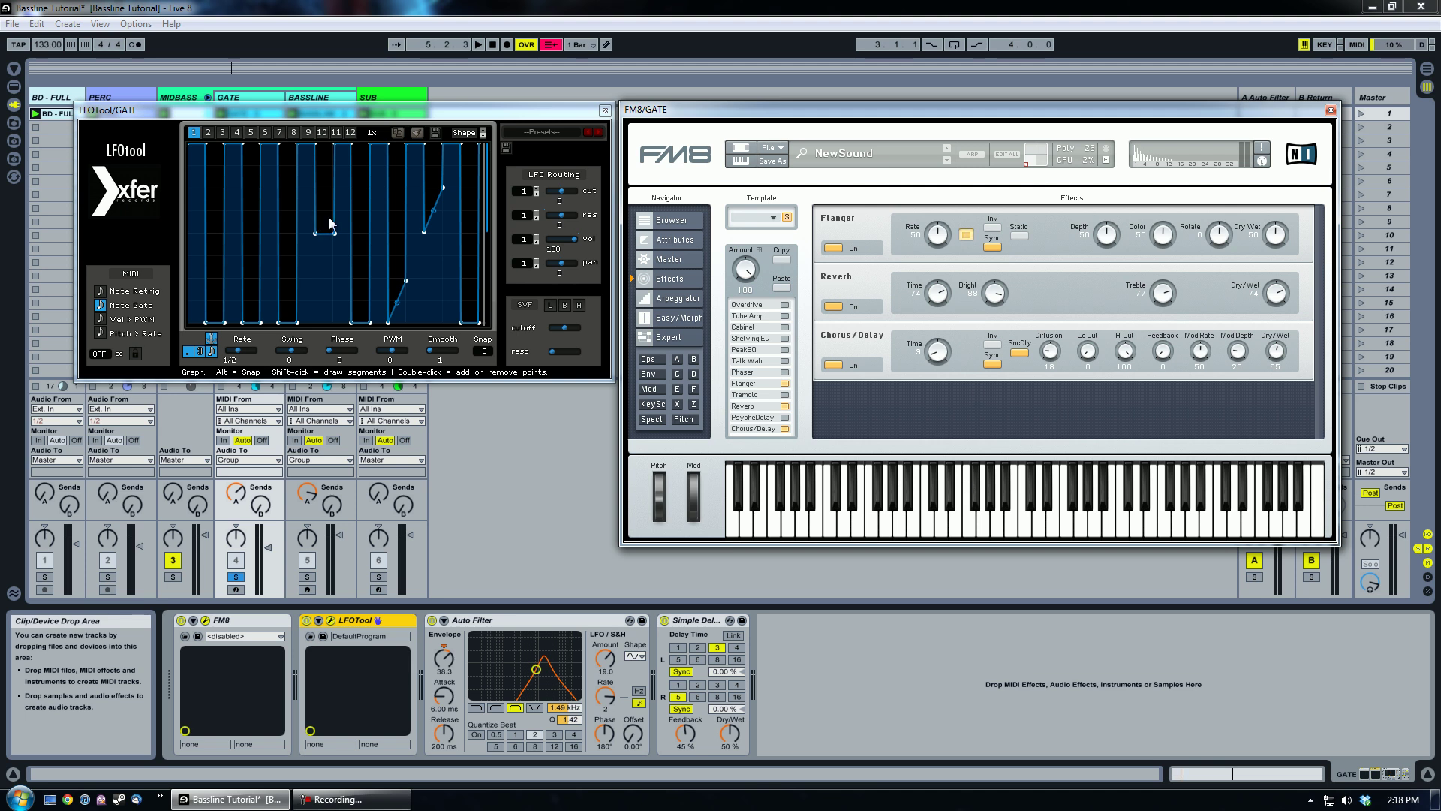
left_click(664, 340)
left_click(678, 318)
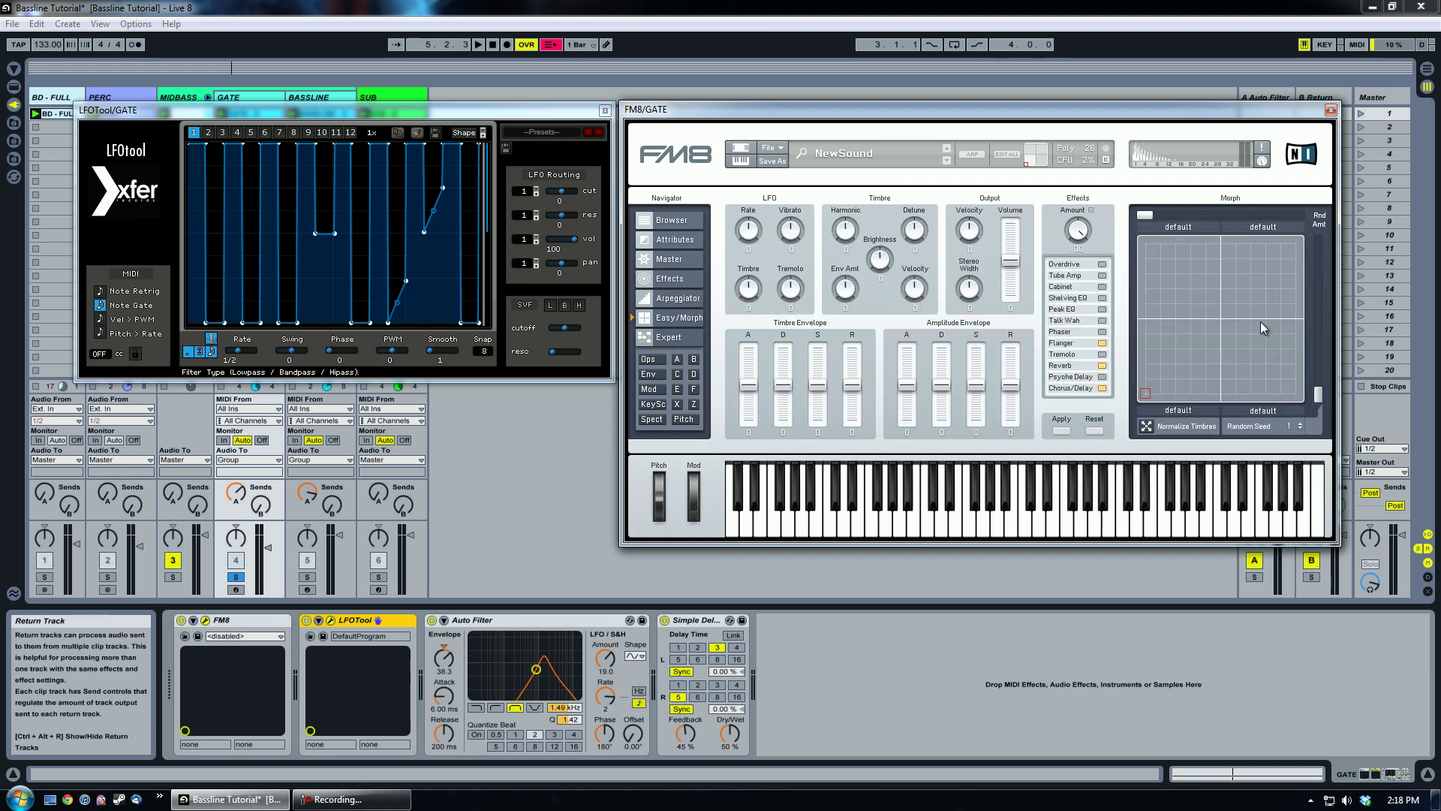
left_click(701, 282)
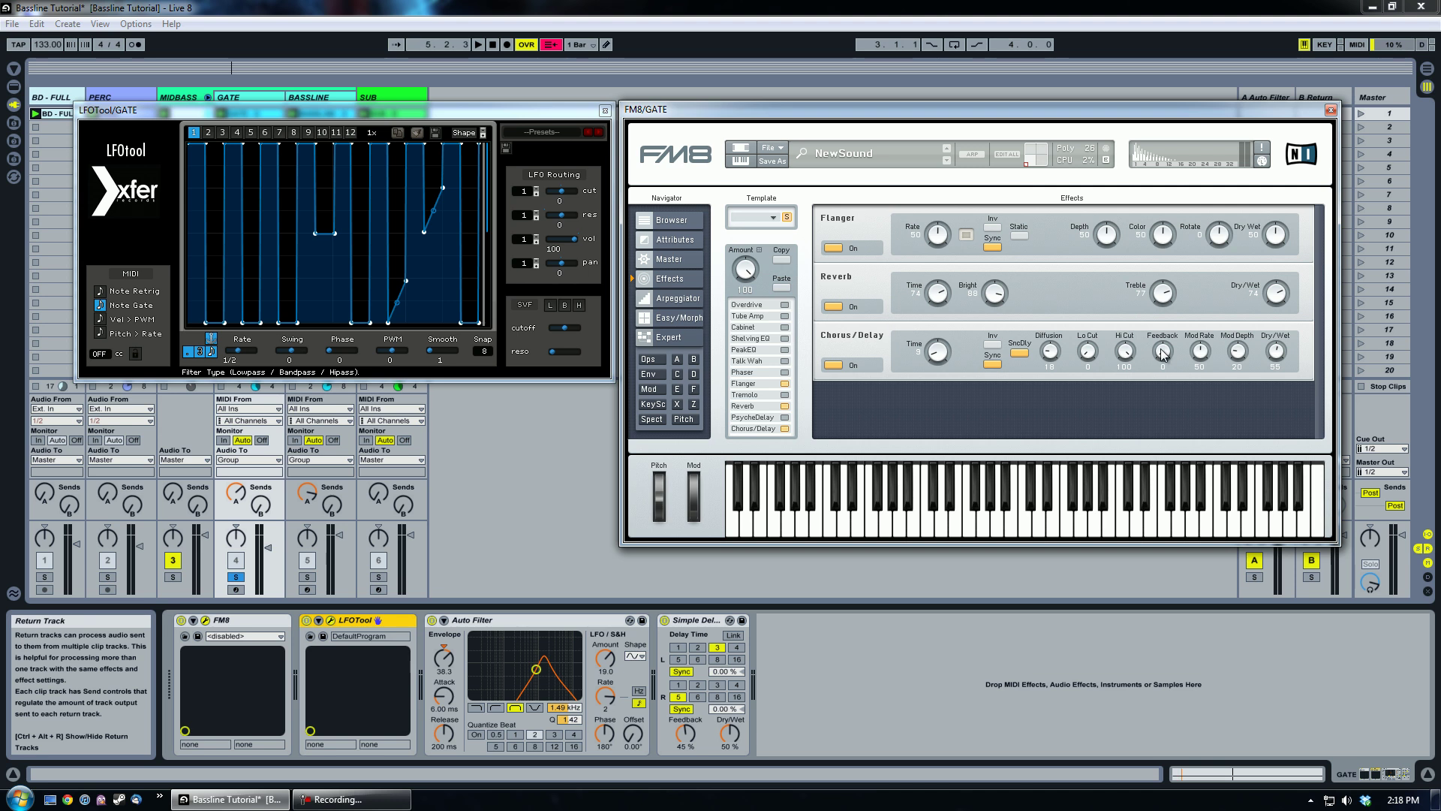
left_click(966, 236)
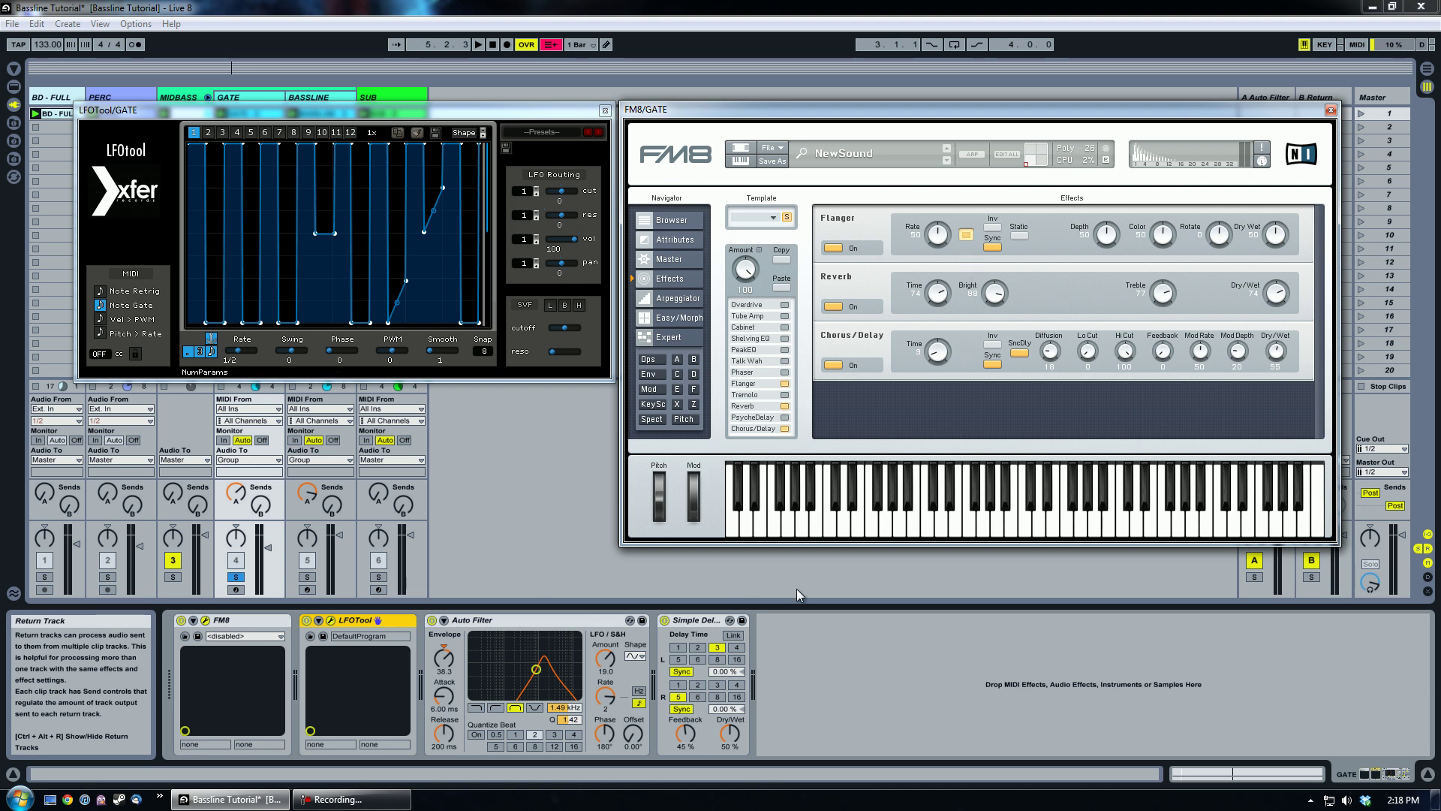
- Close the LFOTool and FM8 windows, select GATE's Auto Filter, and play scene 1 with GATE soloed
left_click(605, 111)
left_click(527, 623)
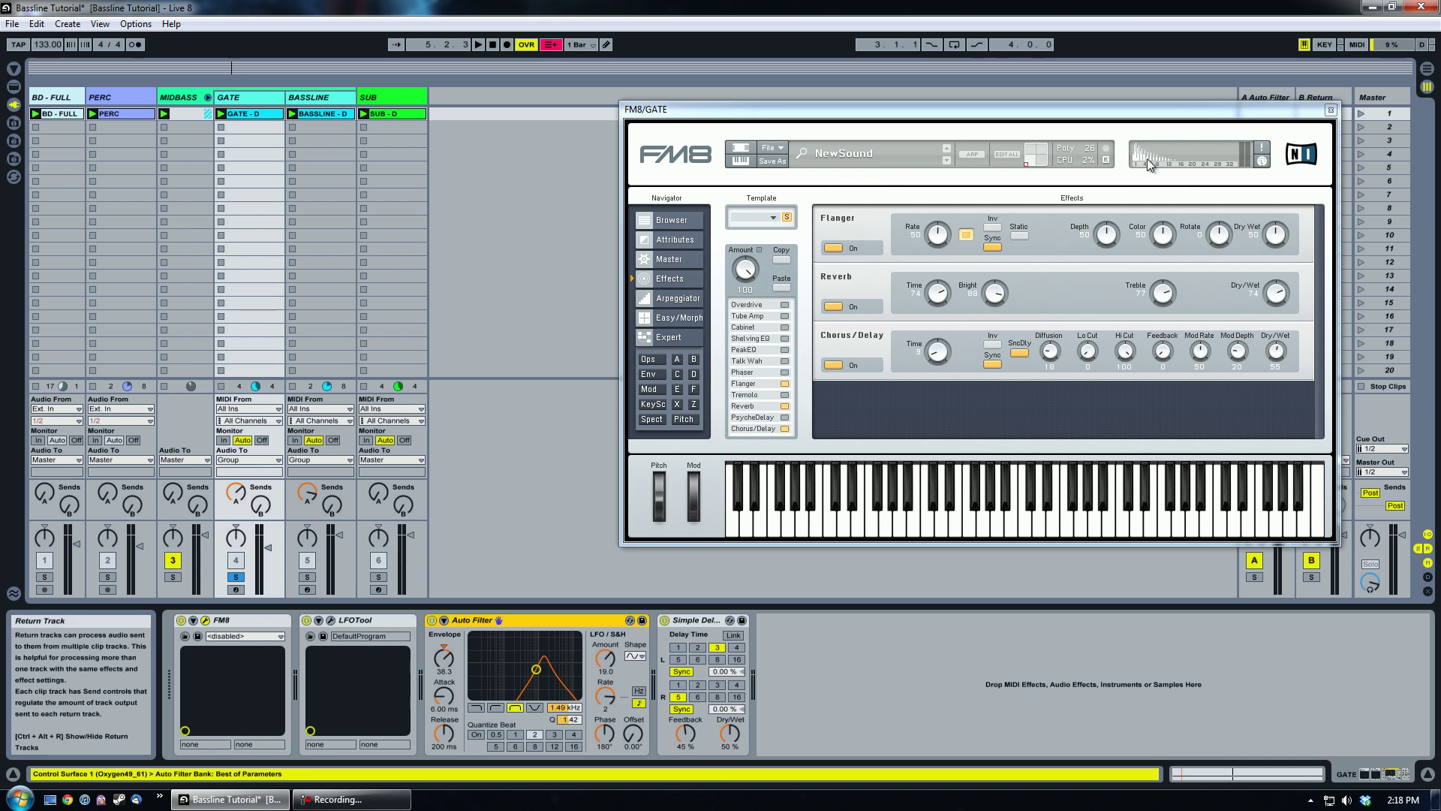
left_click(1330, 109)
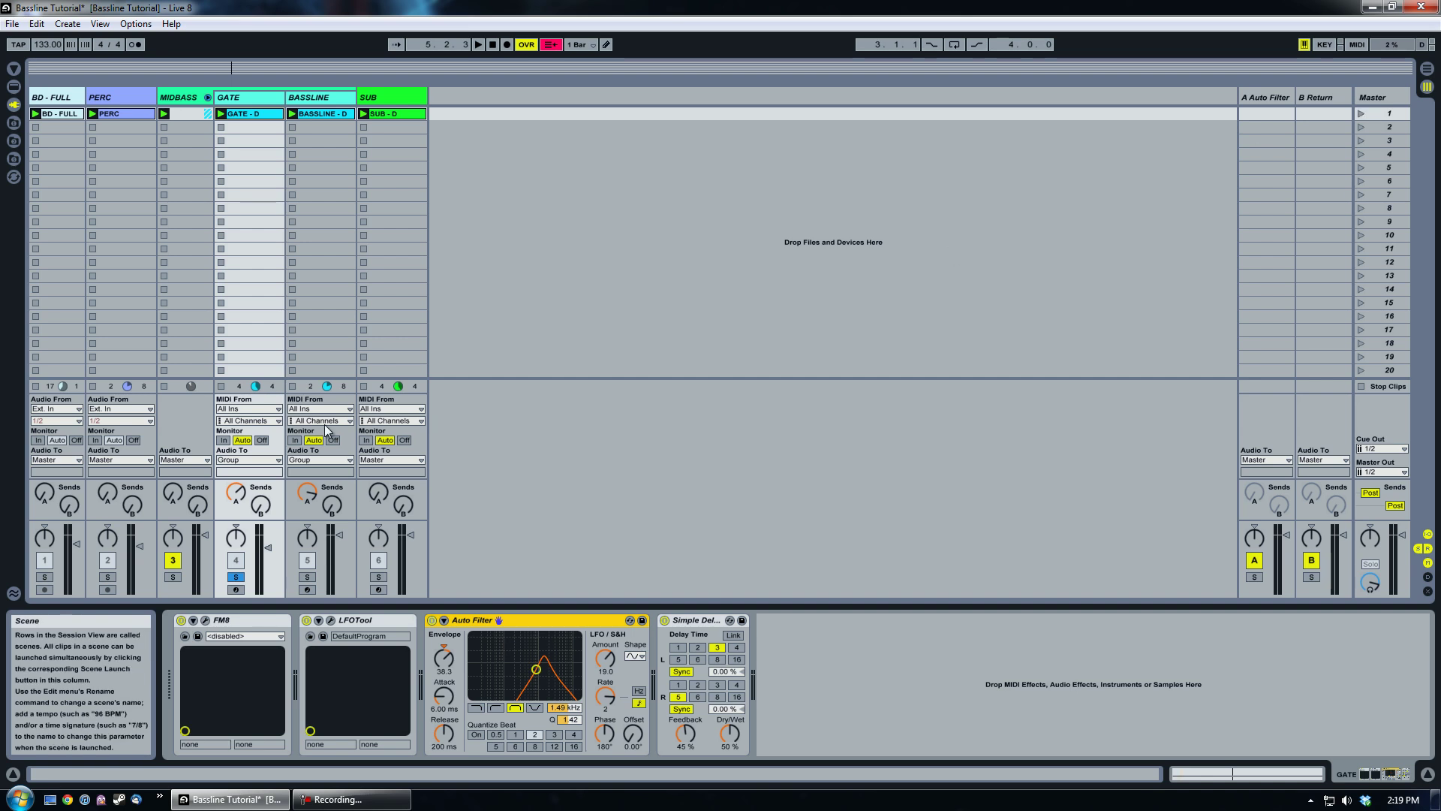
left_click(1362, 114)
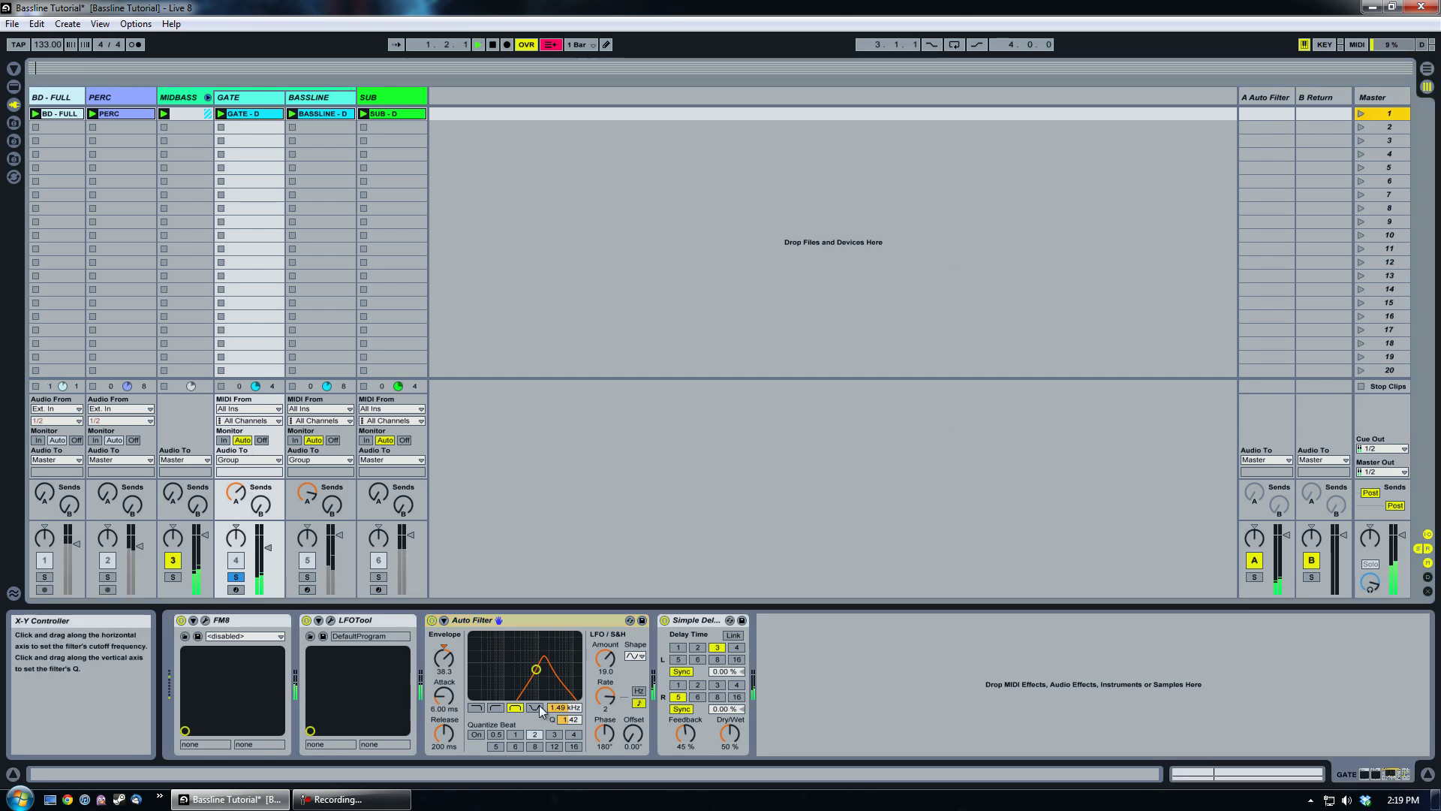
- Audition GATE with its Auto Filter switched off and back on, and select its Simple Delay device
left_click(432, 621)
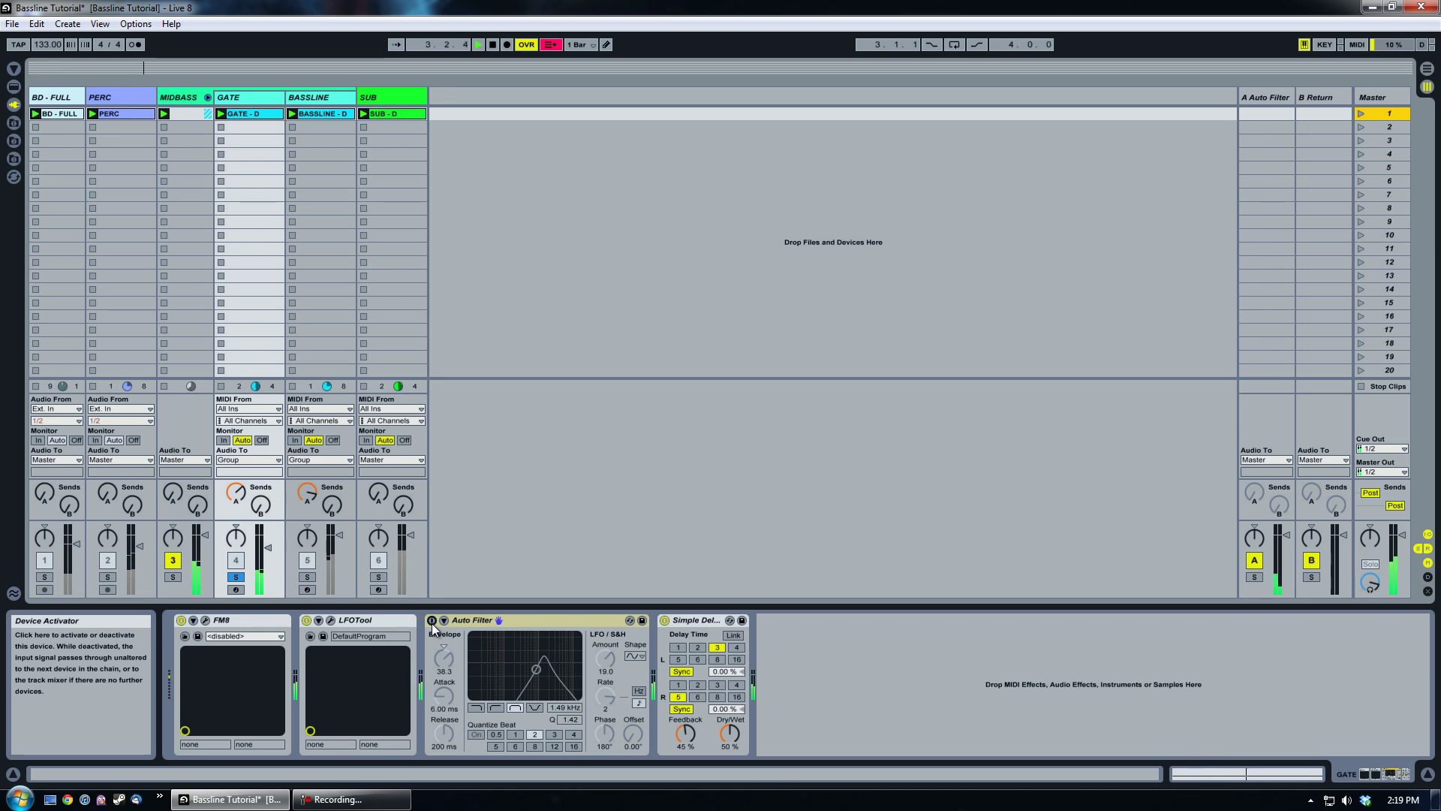
left_click(432, 621)
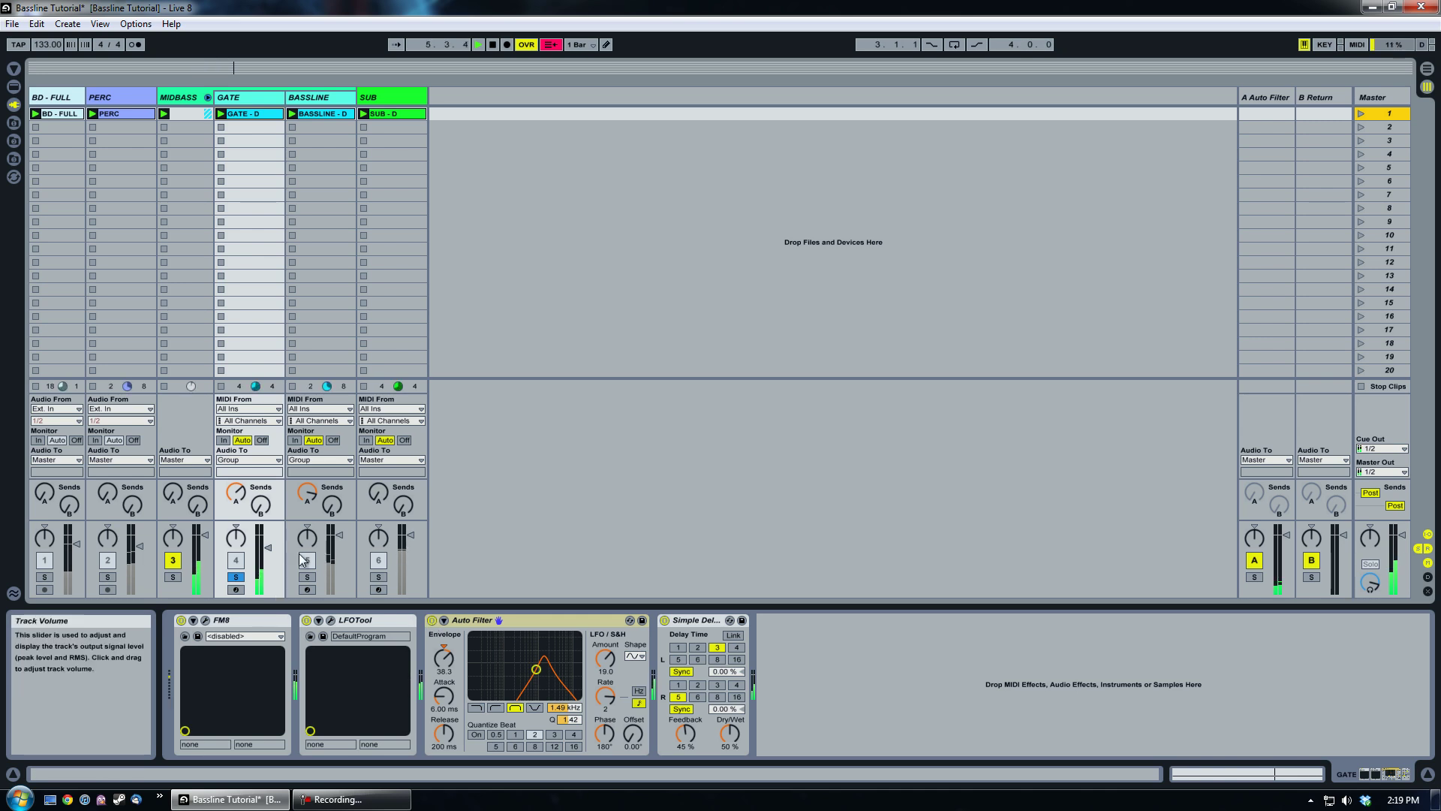
left_click(493, 47)
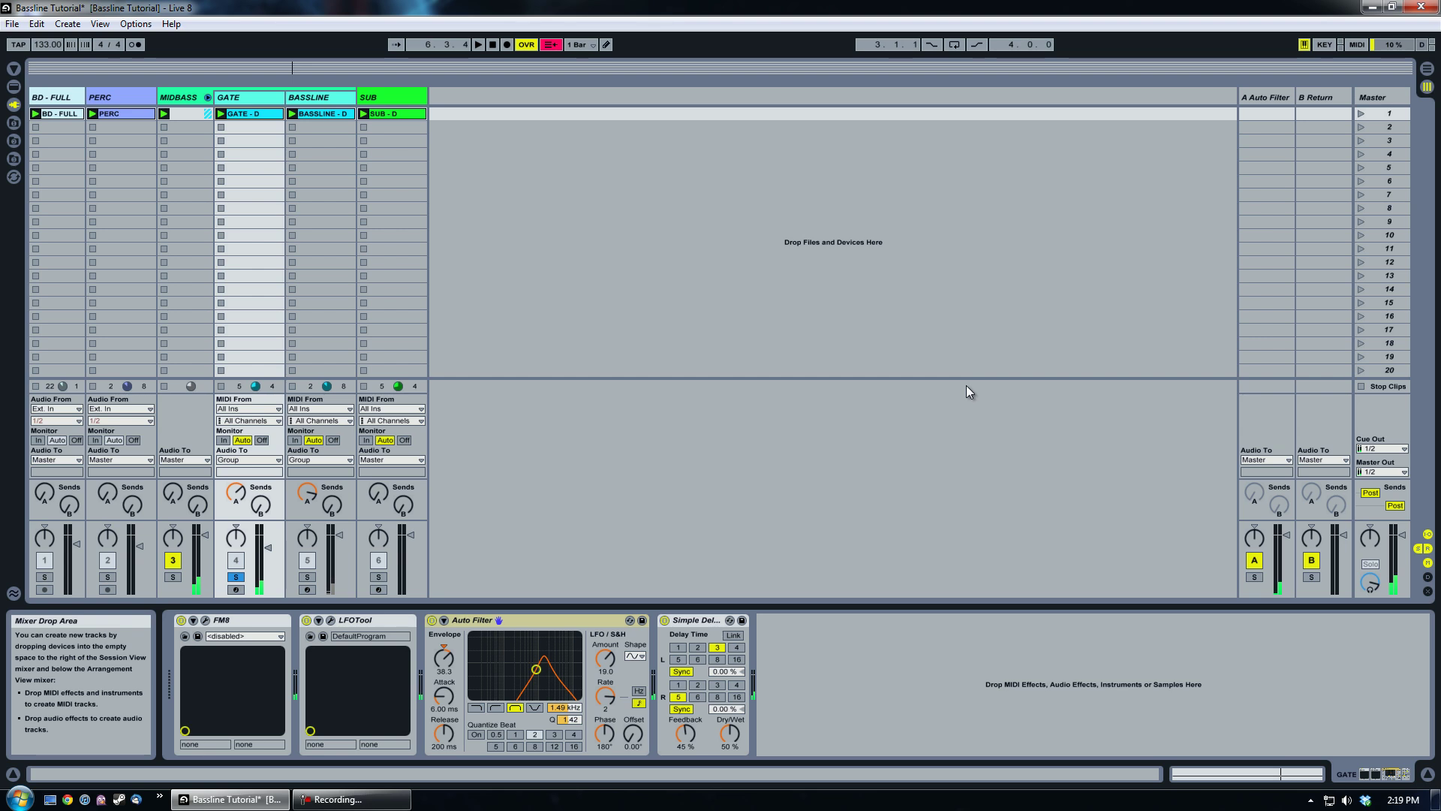
left_click(493, 46)
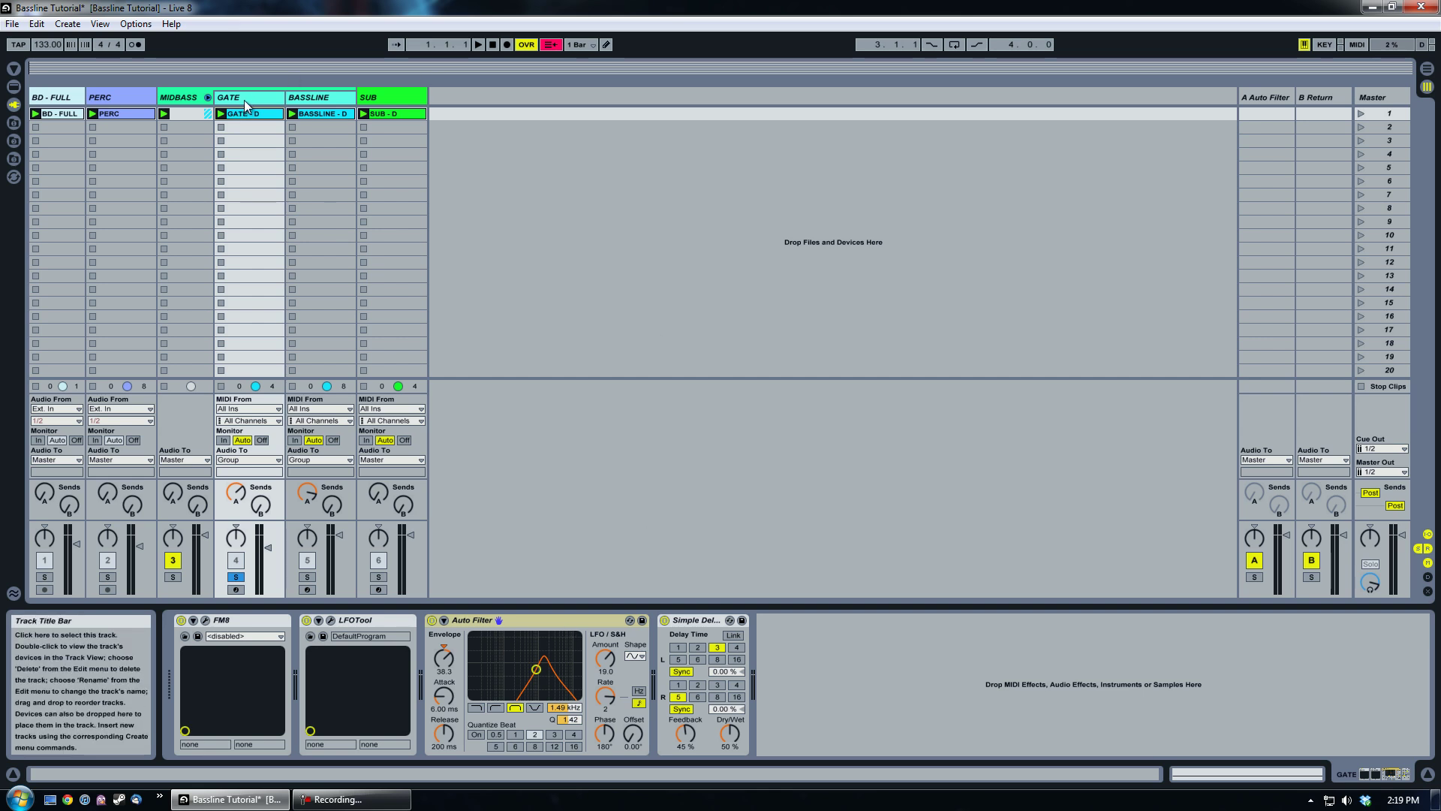
left_click(695, 620)
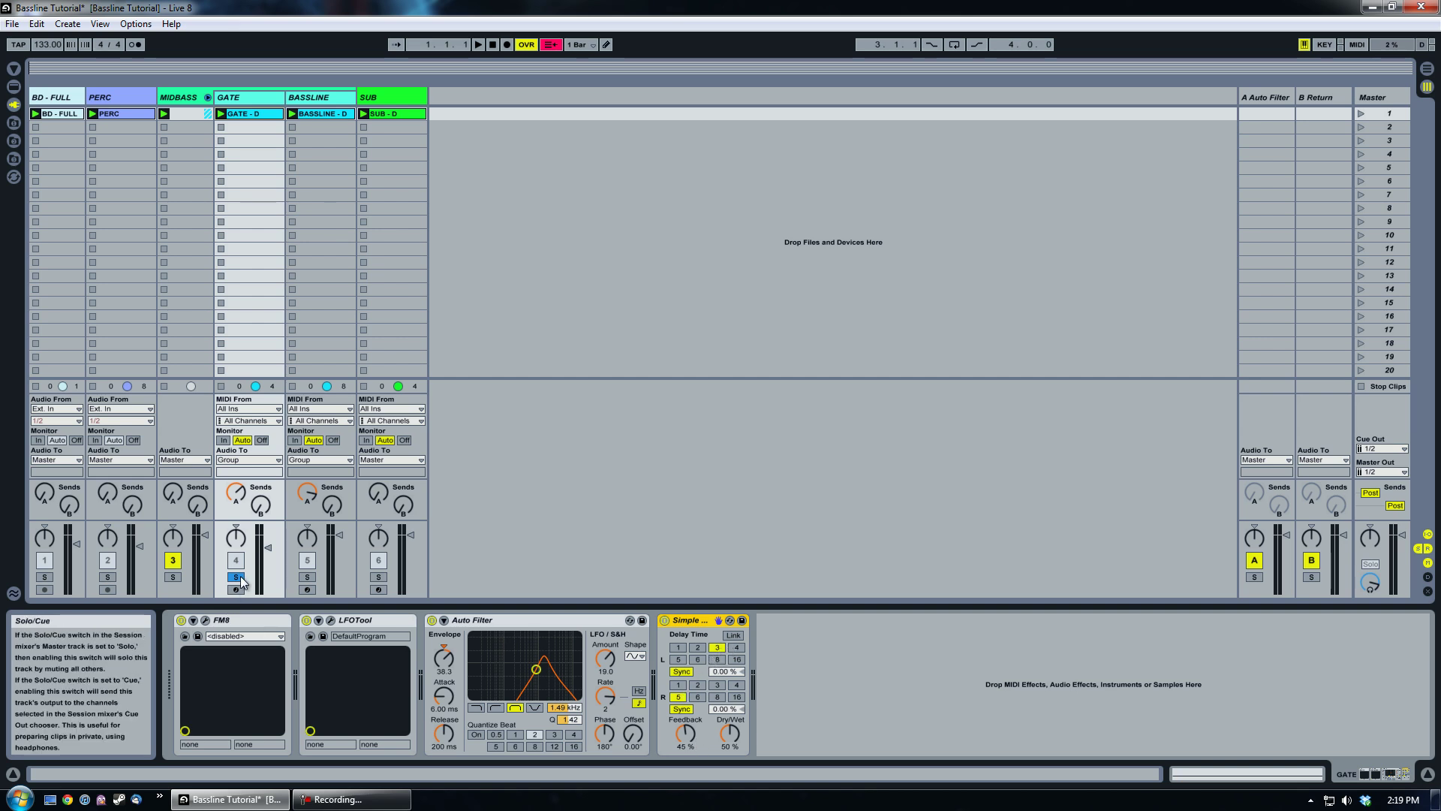
- Open the A Auto Filter return track and audition scene 1 with its Auto Filter switched off and back on
left_click(1263, 96)
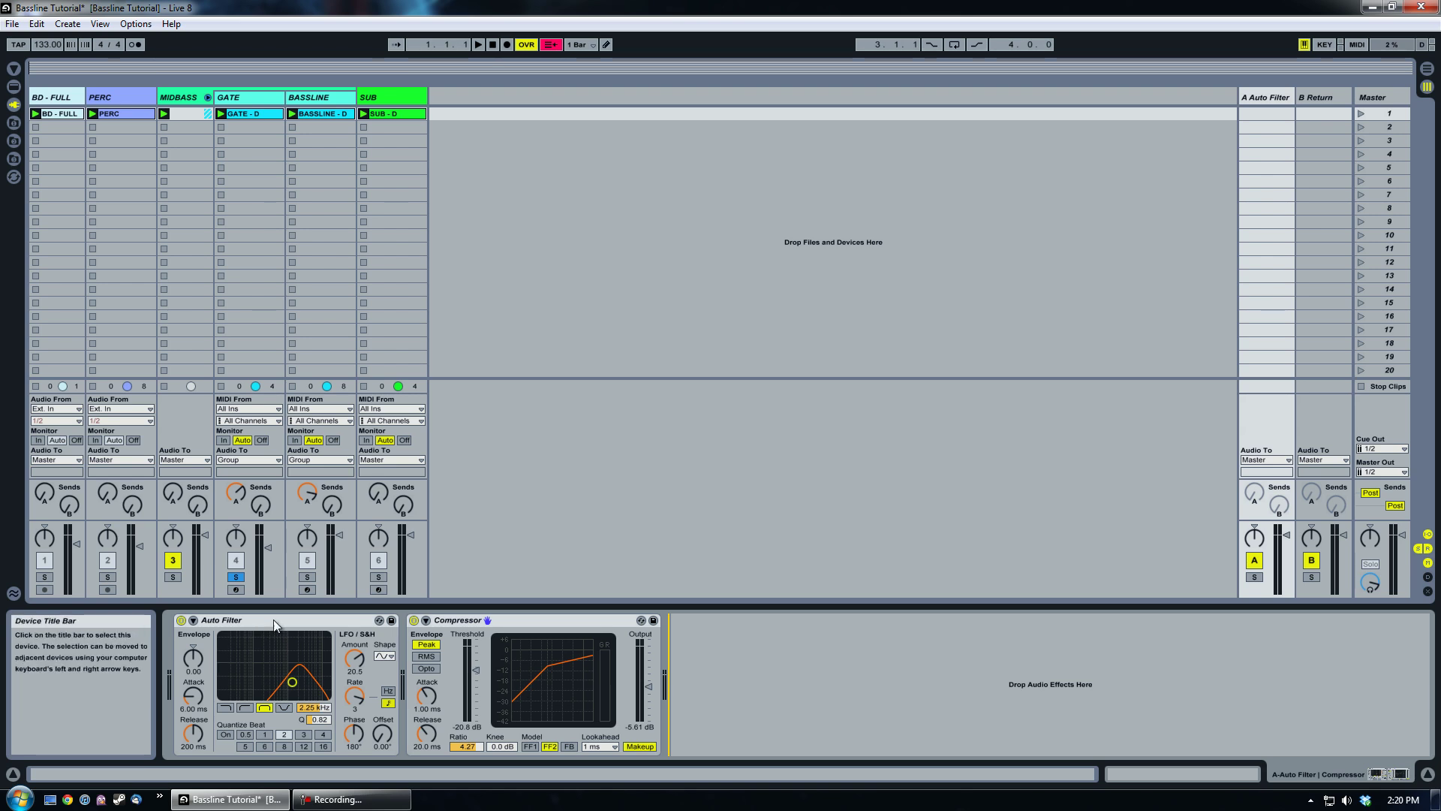
left_click(294, 620)
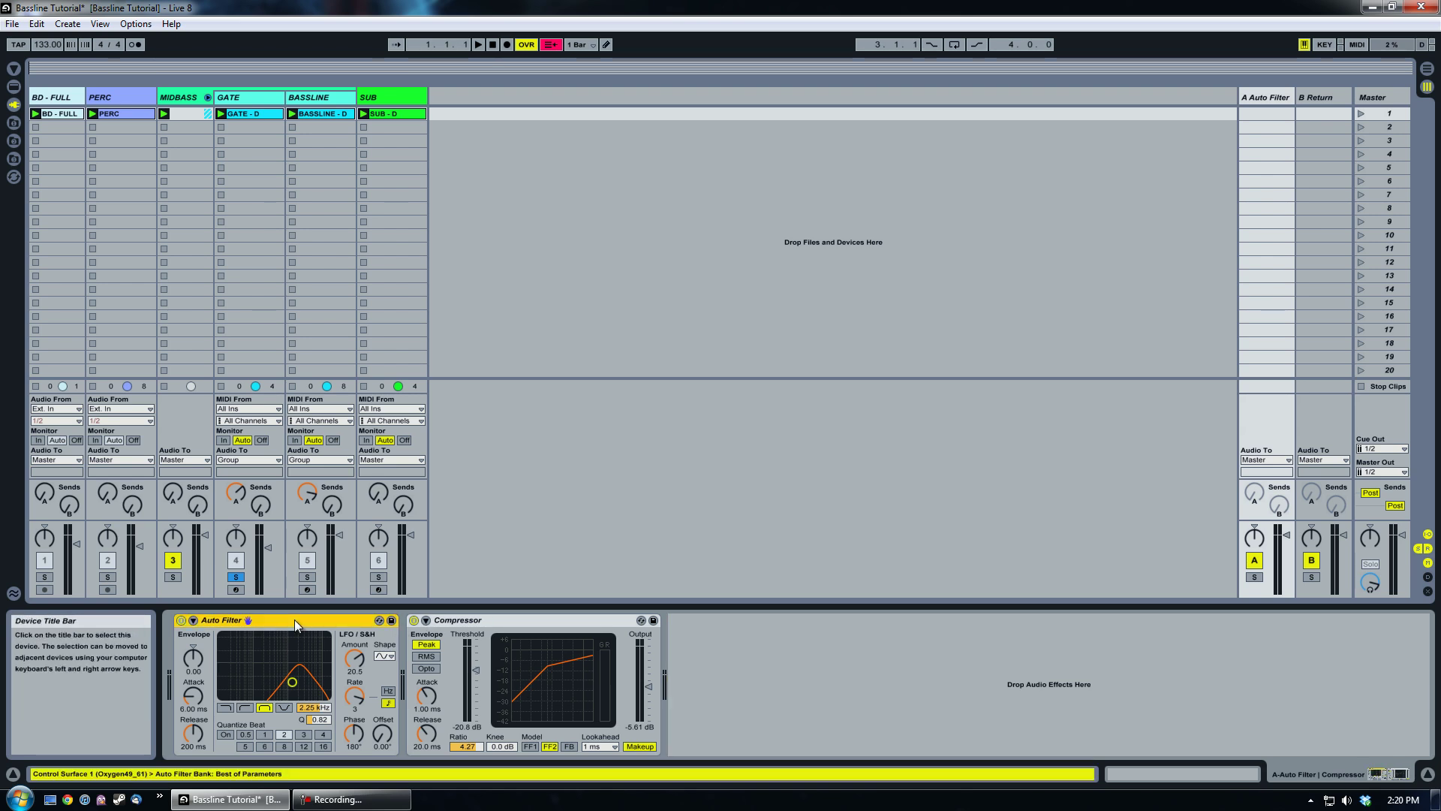
left_click(1360, 114)
left_click(182, 620)
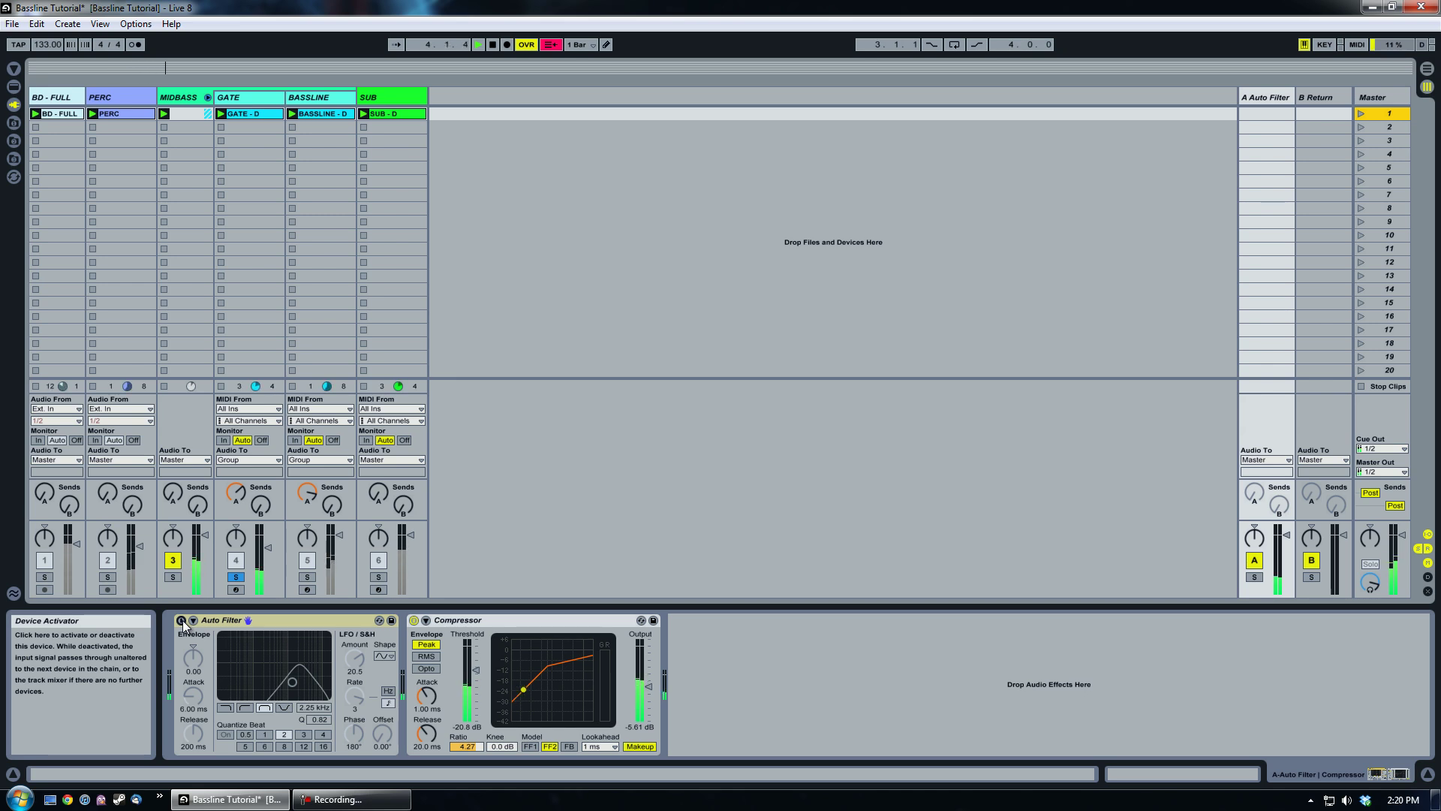
left_click(183, 622)
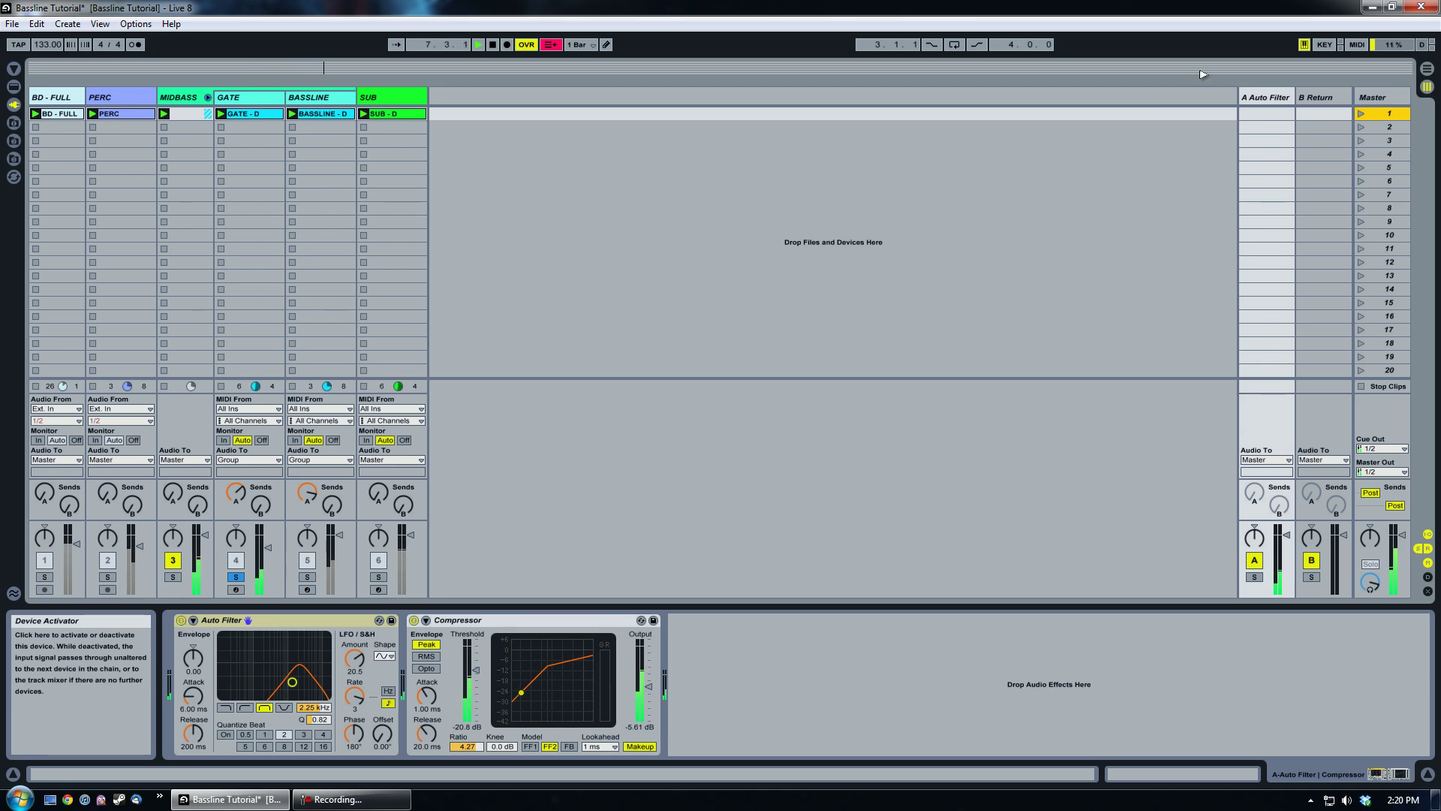
left_click(494, 45)
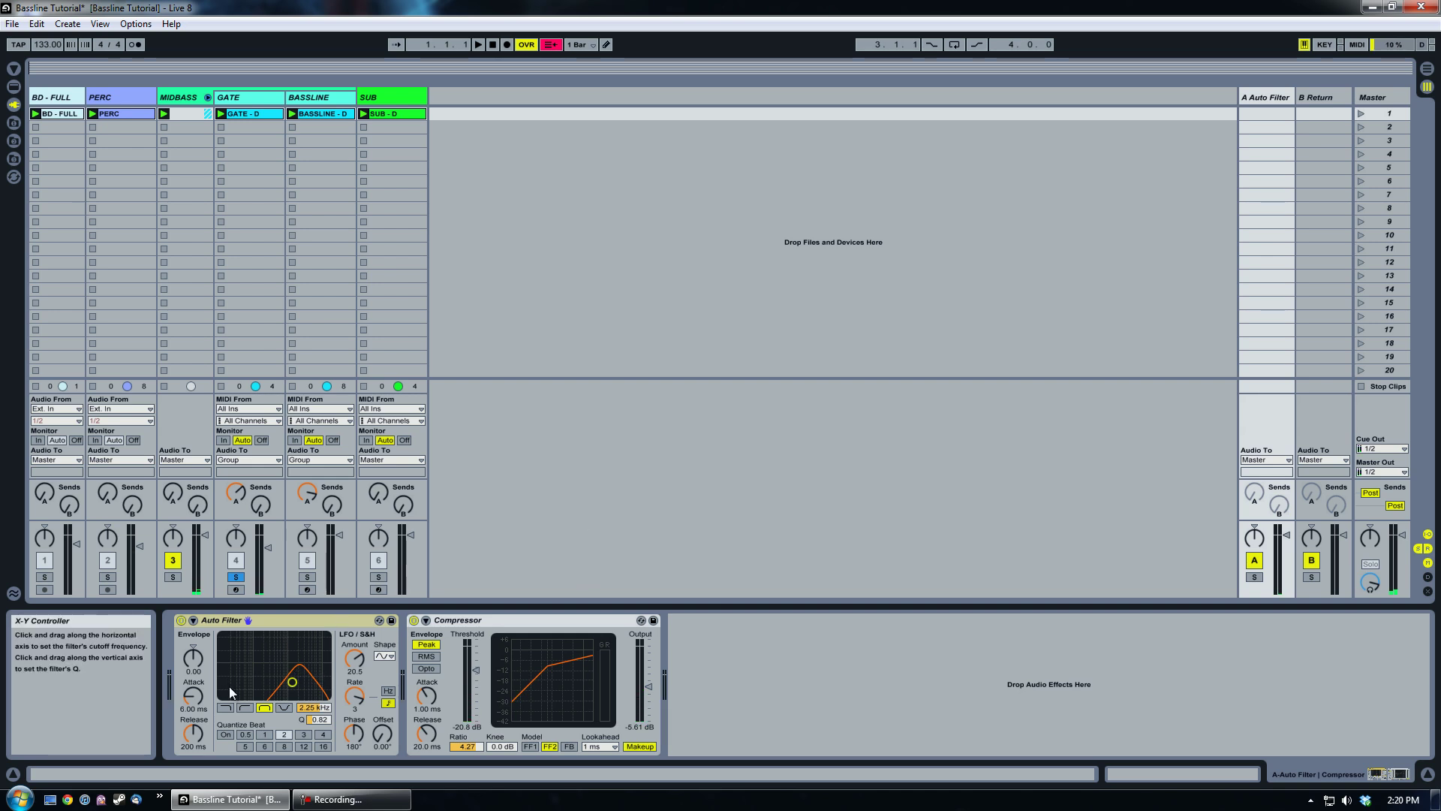
- Compare the BASSLINE and GATE device chains, and examine BASSLINE's Simple Delay settings
left_click(327, 98)
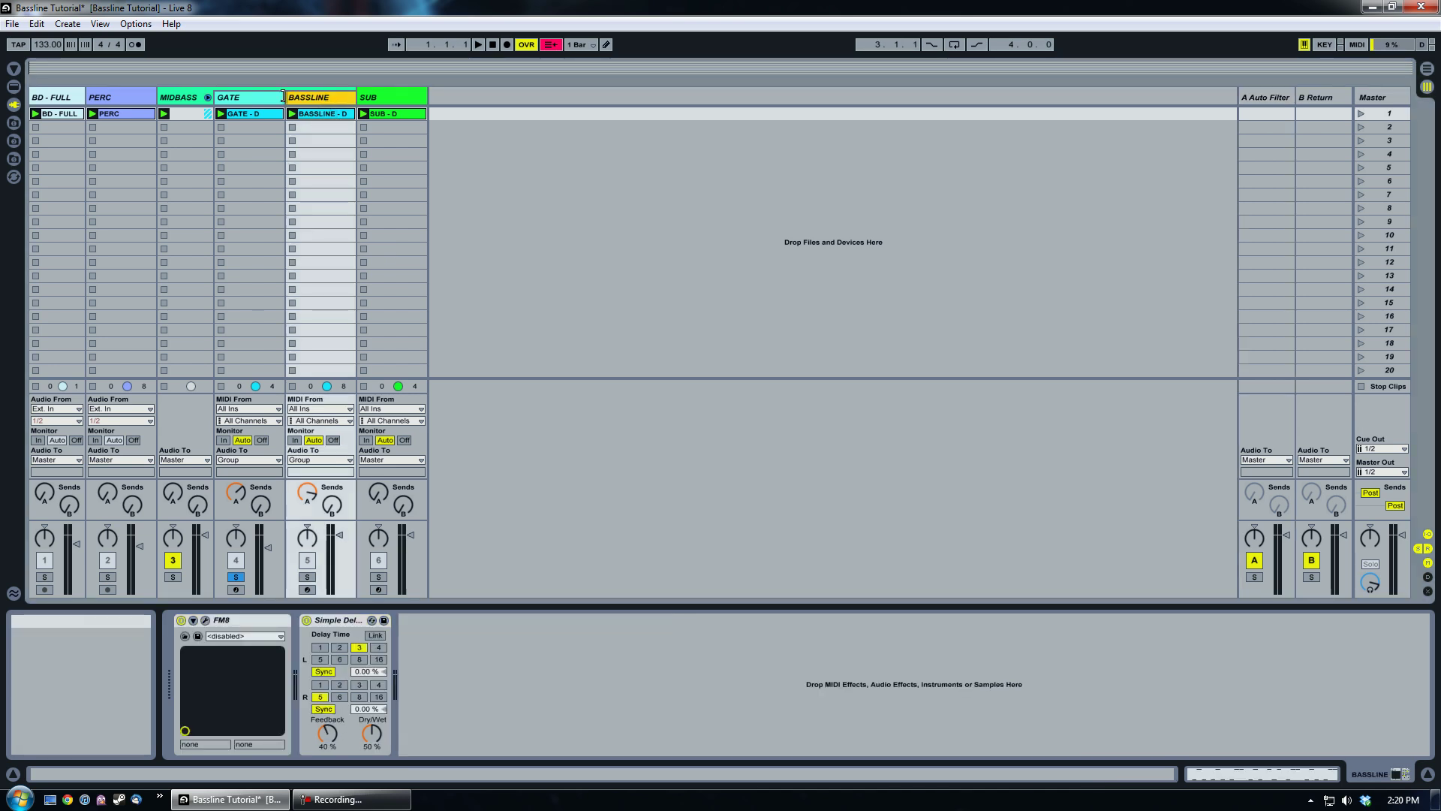
left_click(259, 98)
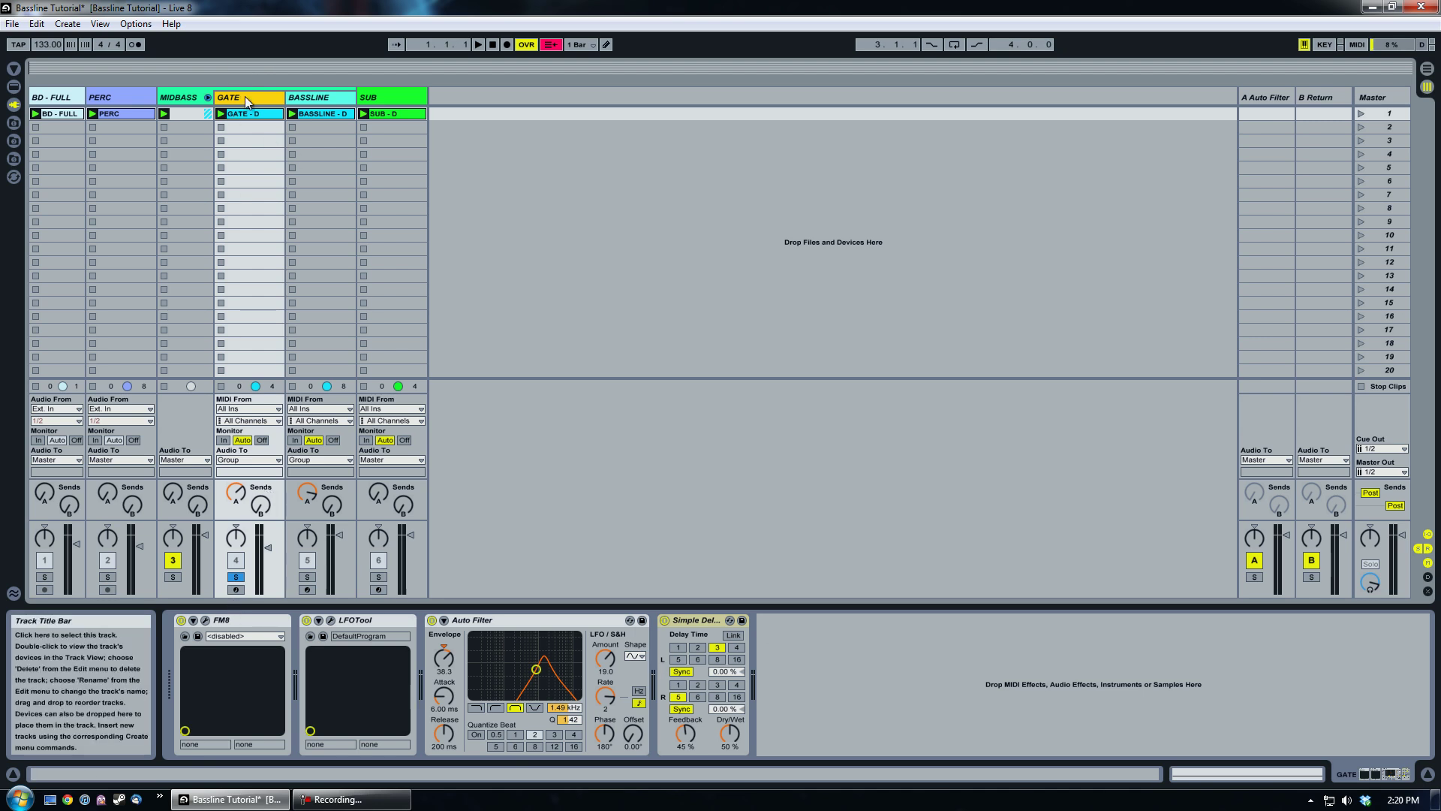
left_click(294, 100)
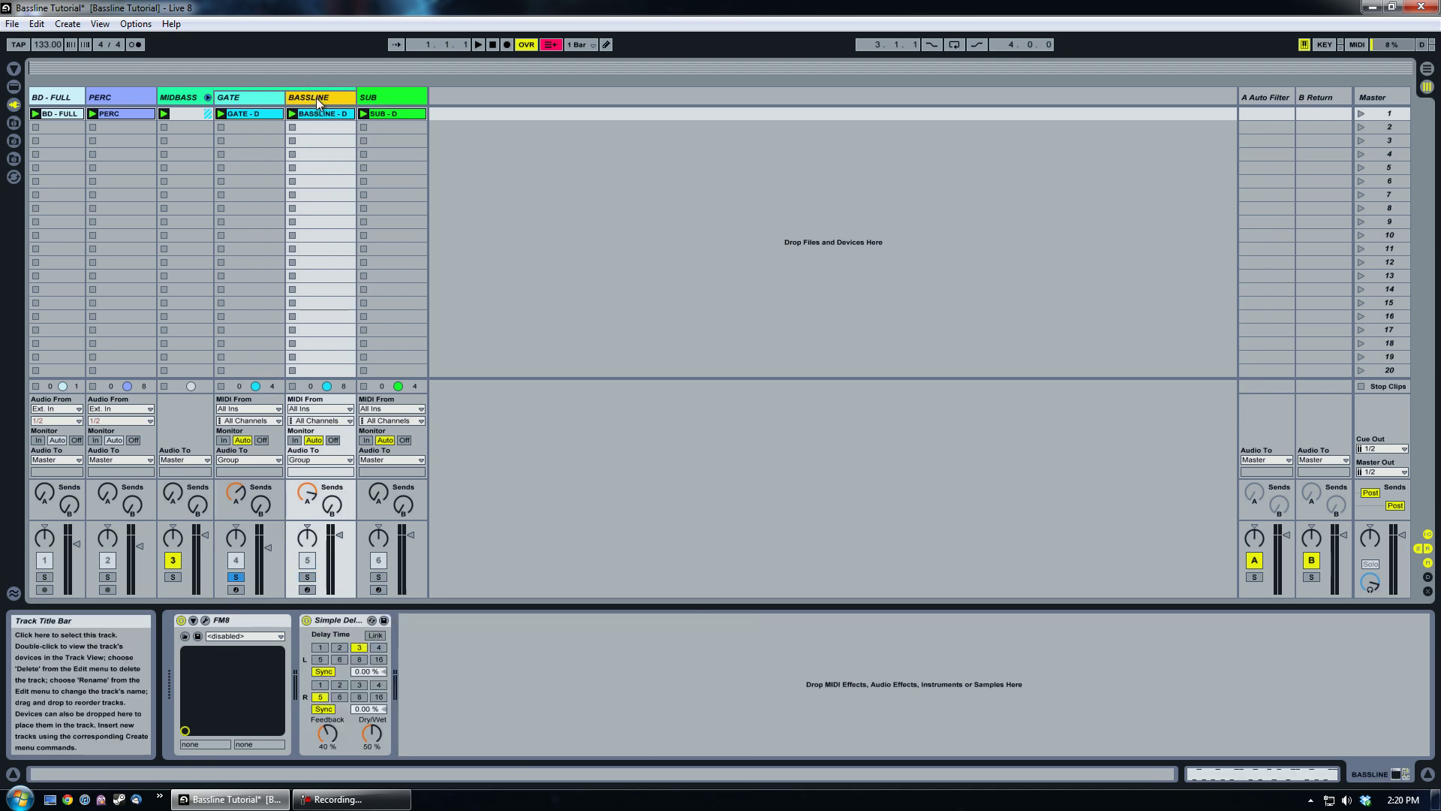
left_click(333, 622)
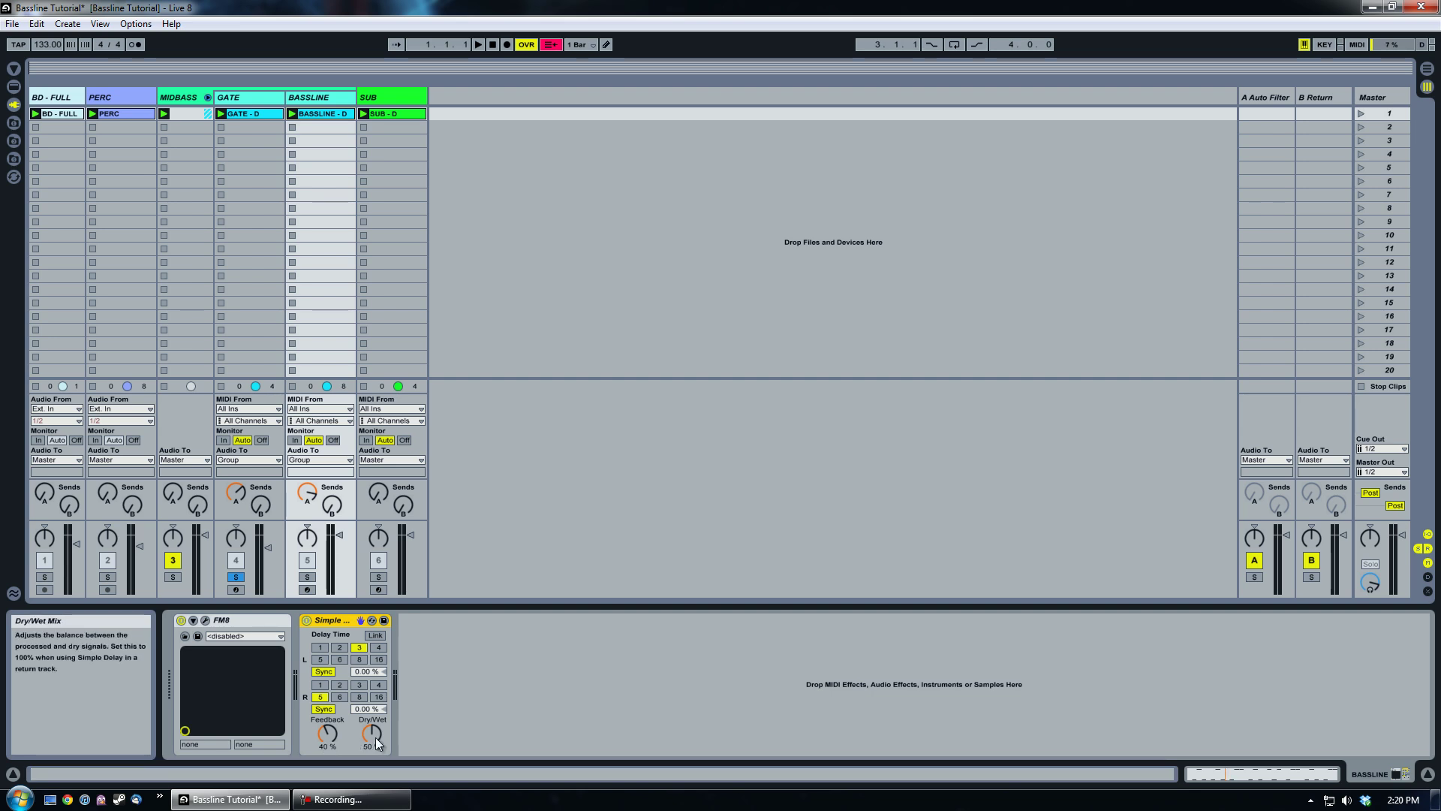
- Open BASSLINE's FM8 and examine the waveforms, envelopes and routing of operators E and F on the Expert page
left_click(205, 620)
left_click(695, 349)
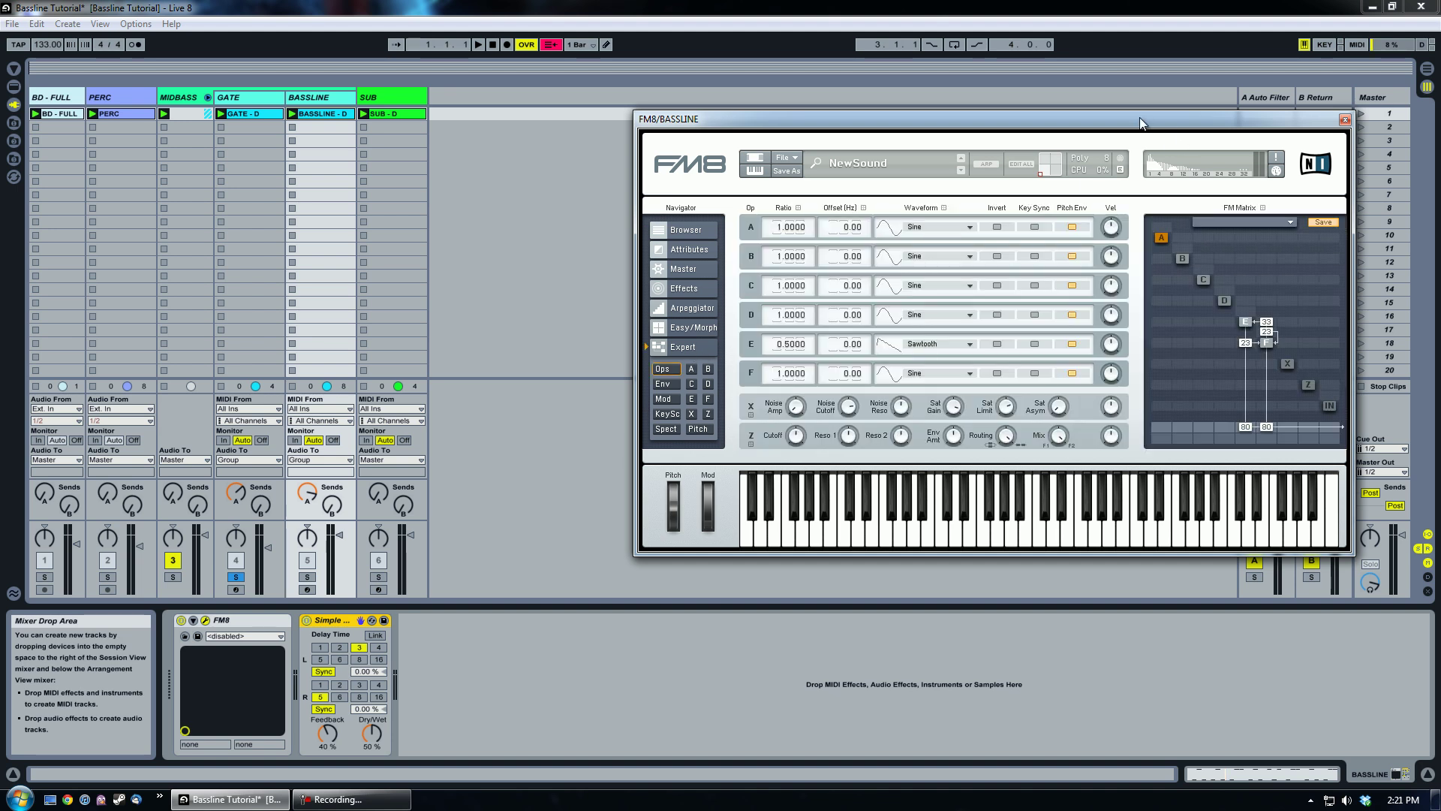
left_click_drag(1140, 118, 936, 137)
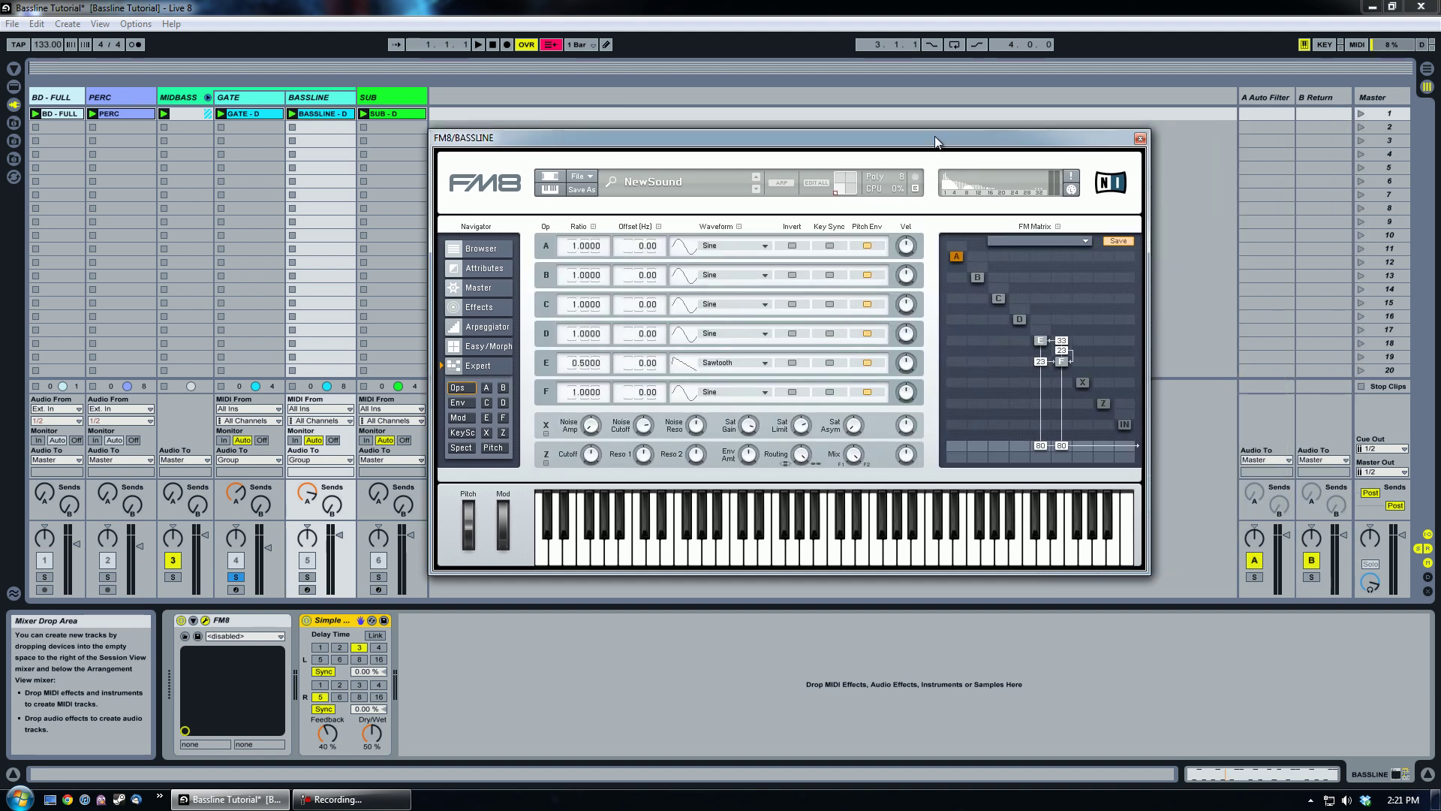
left_click(1062, 363)
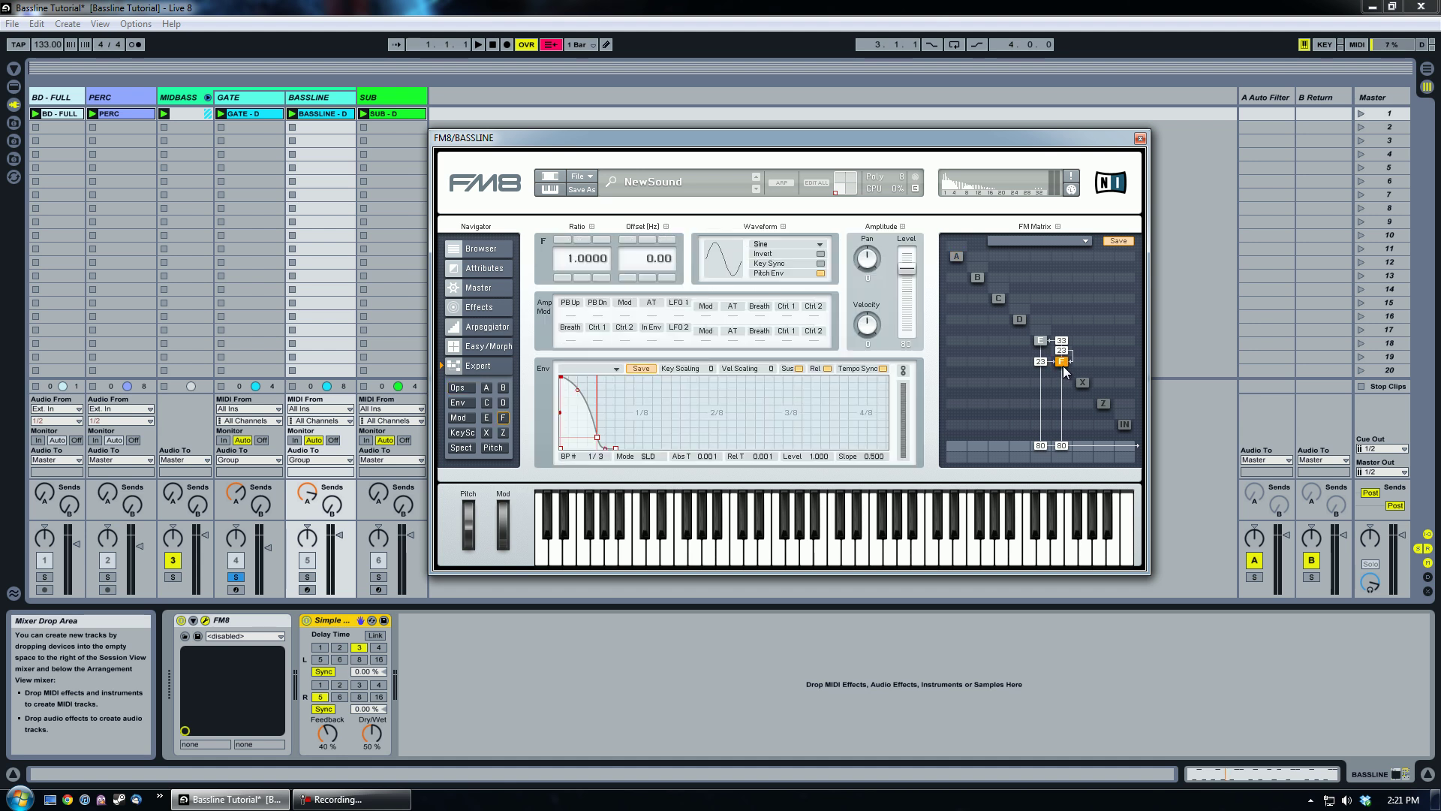
left_click(1040, 341)
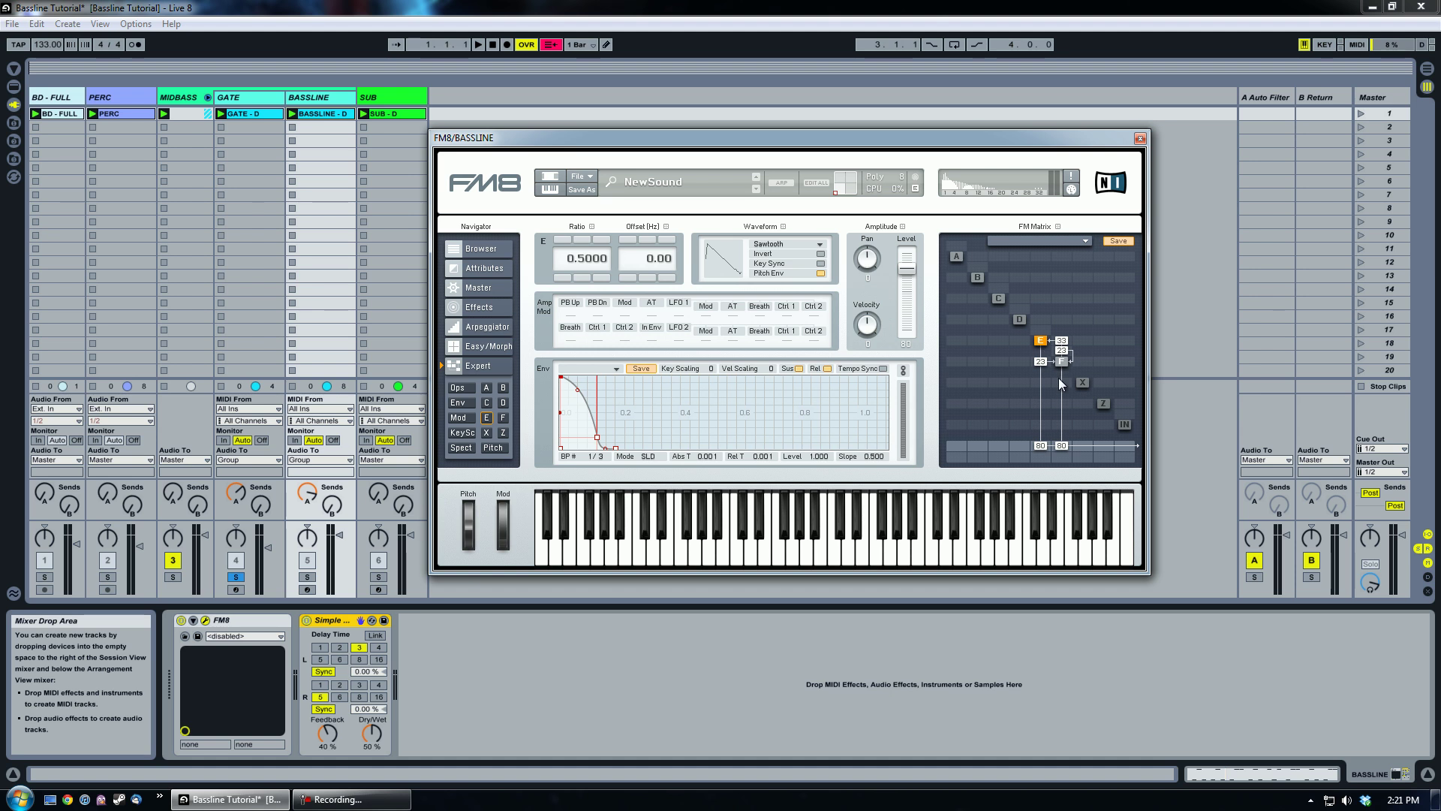
left_click(1061, 362)
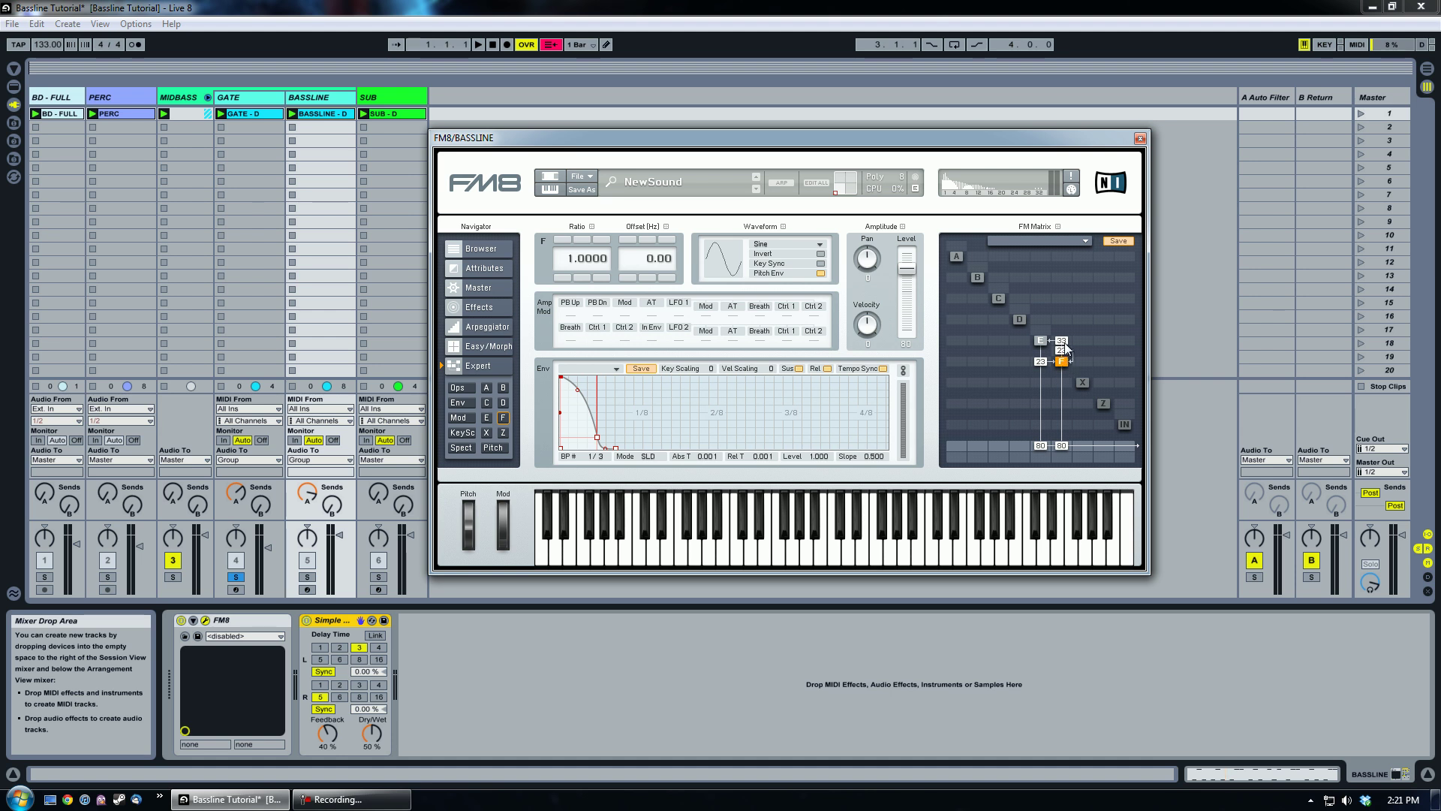
left_click(1041, 342)
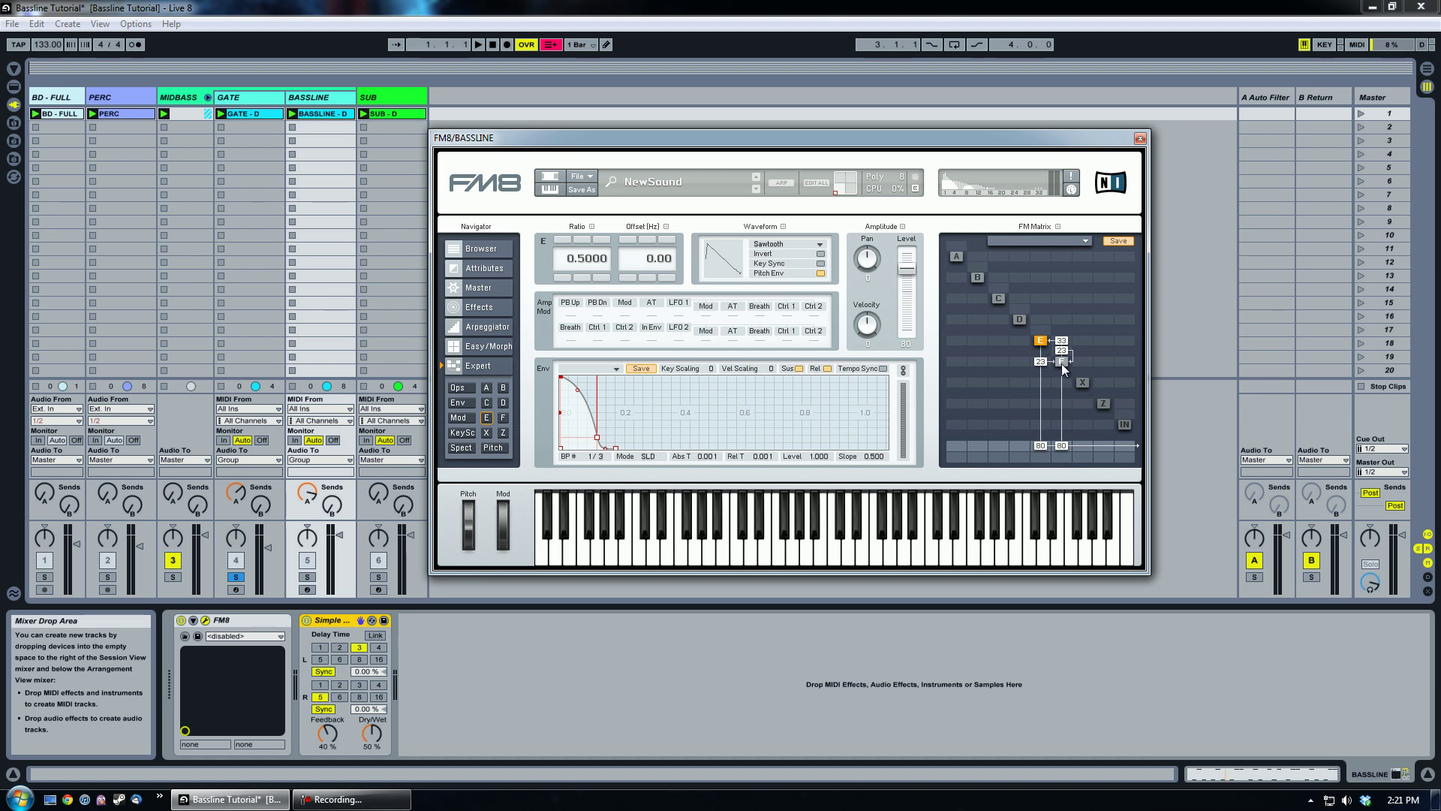
left_click(1062, 363)
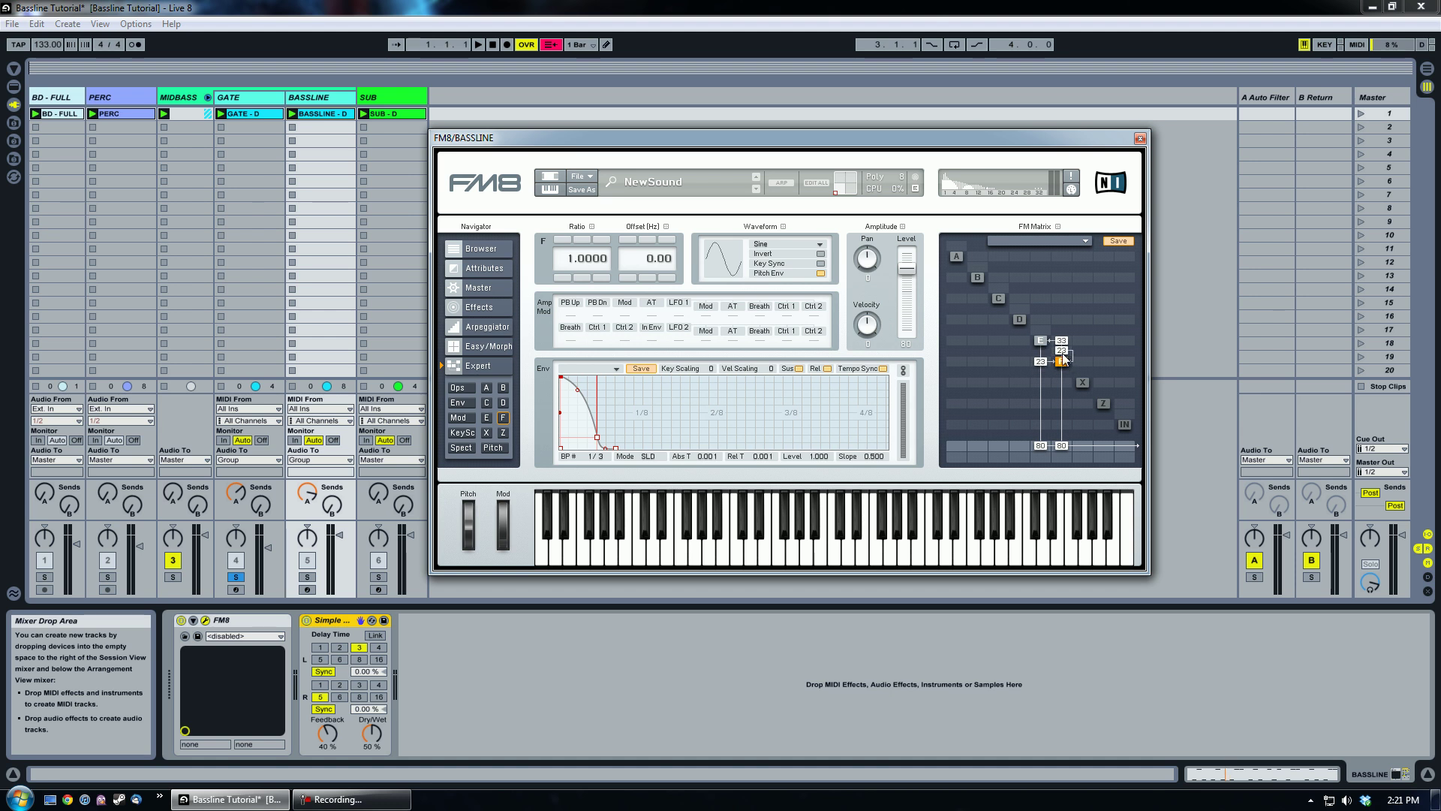
- Solo the BASSLINE track instead of GATE, and play scene 1 briefly before stopping it
left_click(307, 577)
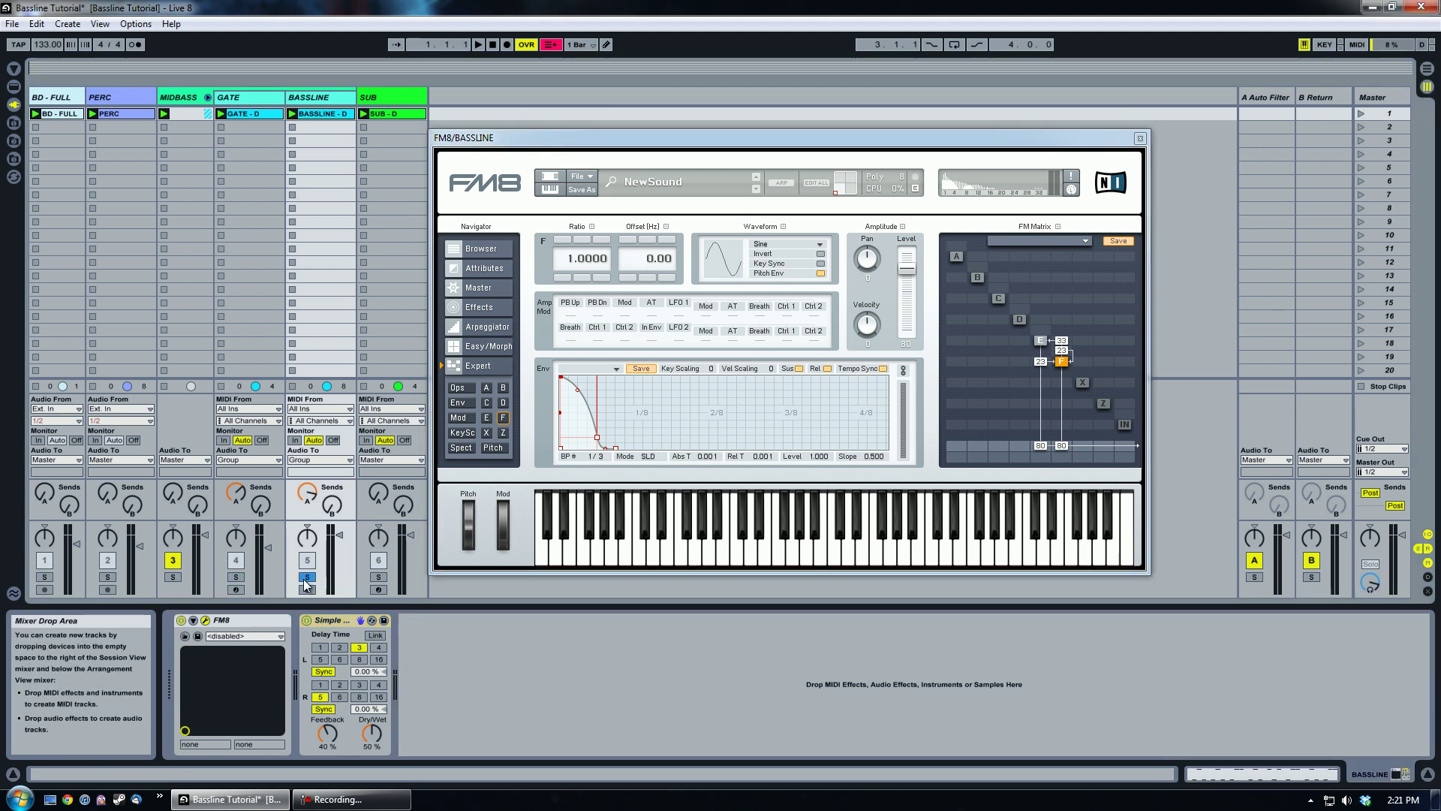
left_click(1360, 114)
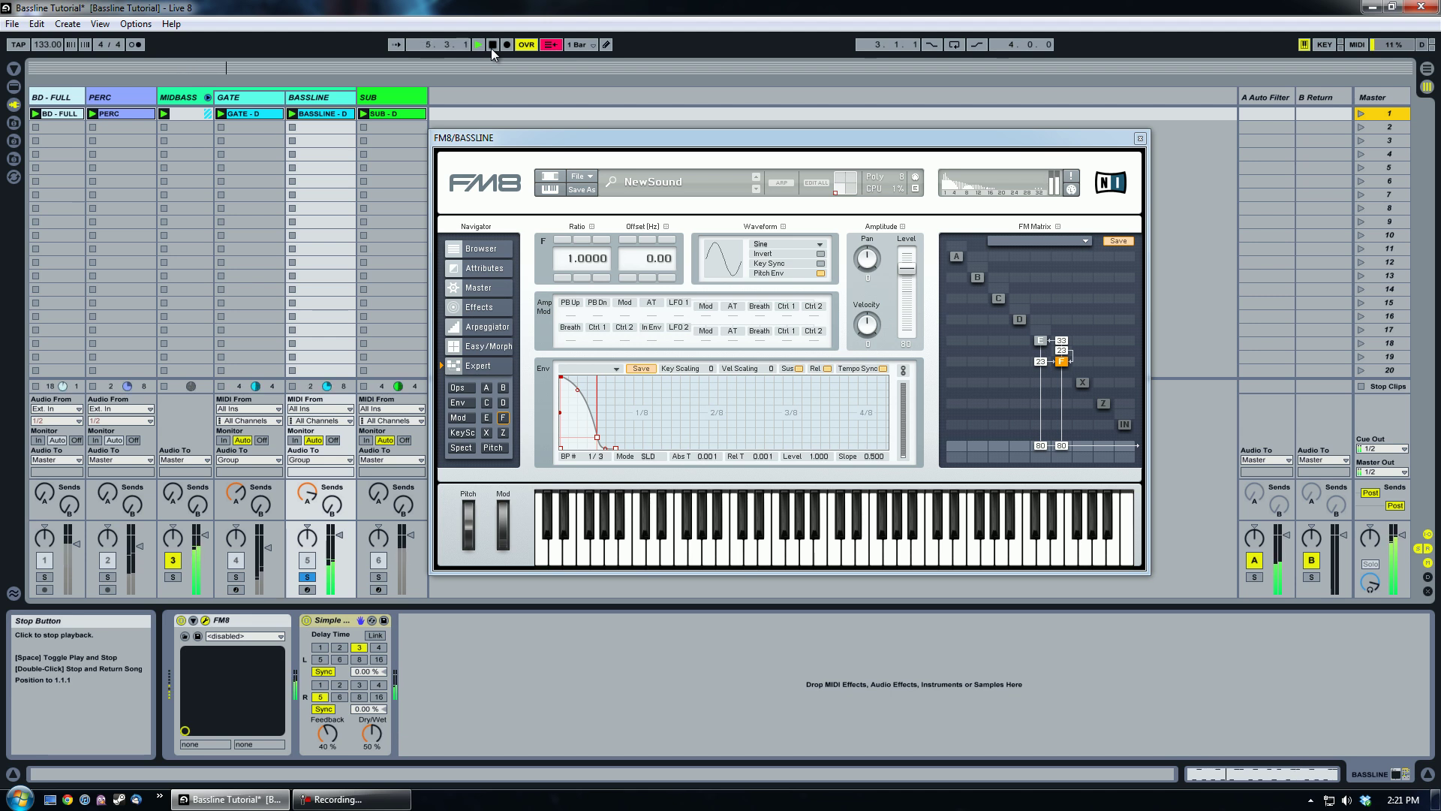
left_click(492, 45)
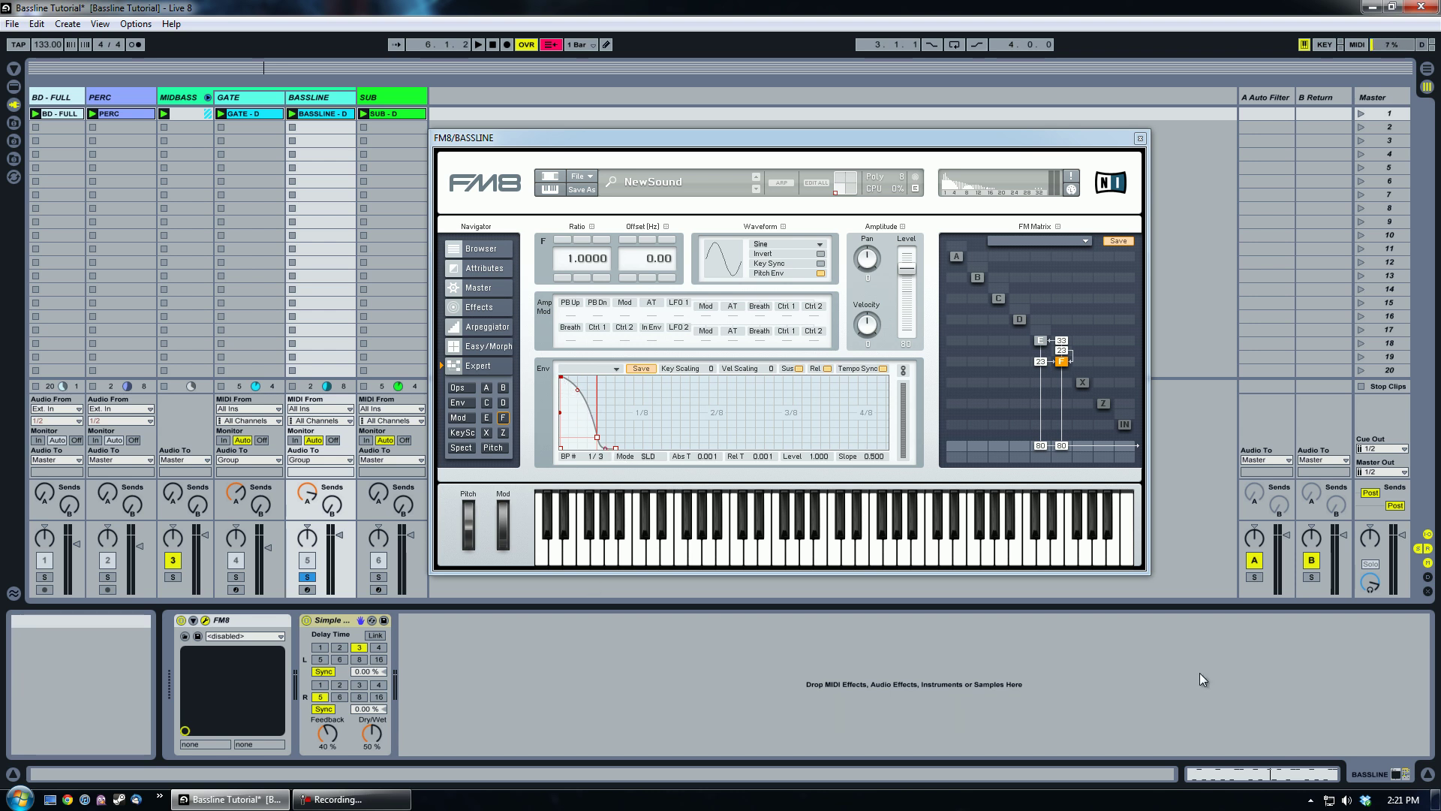
- Show the BASSLINE - D clip's MIDI notes in an enlarged note editor, with the FM8 window moved clear of it
left_click(1288, 772)
left_click_drag(957, 139, 1036, 30)
left_click_drag(338, 575, 340, 585)
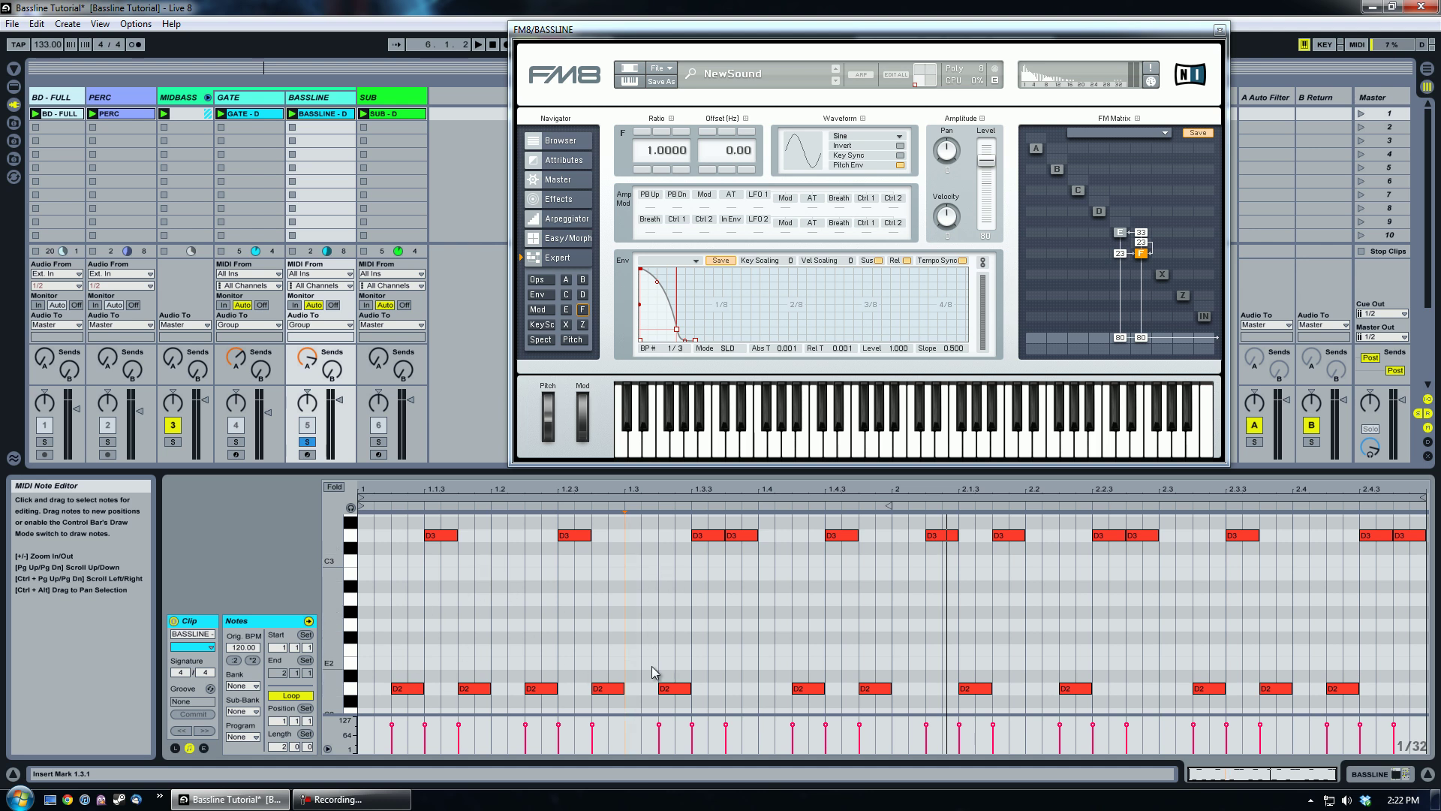
left_click(403, 689)
- Extend the BASSLINE - D clip's loop length to 4 bars
left_click(274, 746)
key("Up")
key("Up")
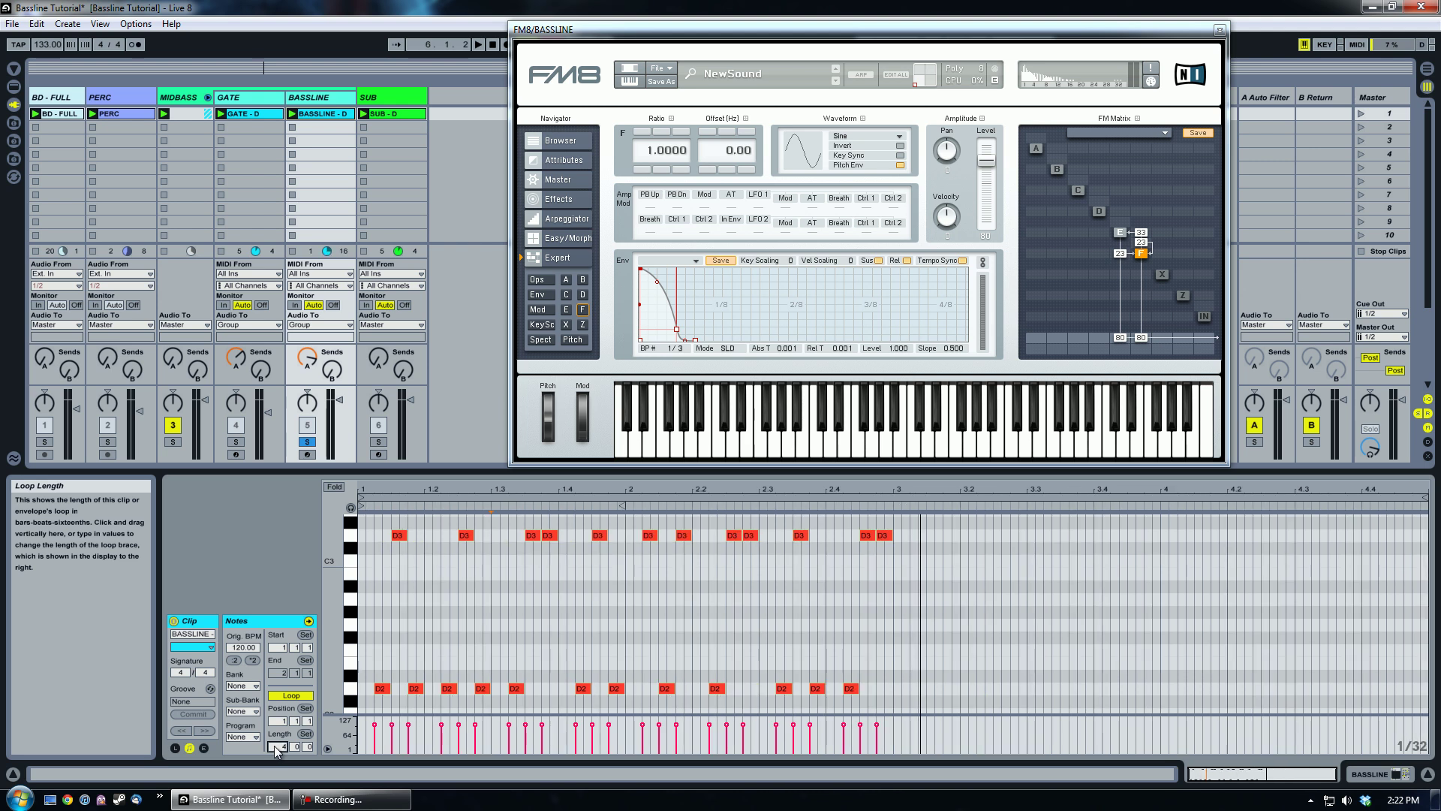
left_click(785, 624)
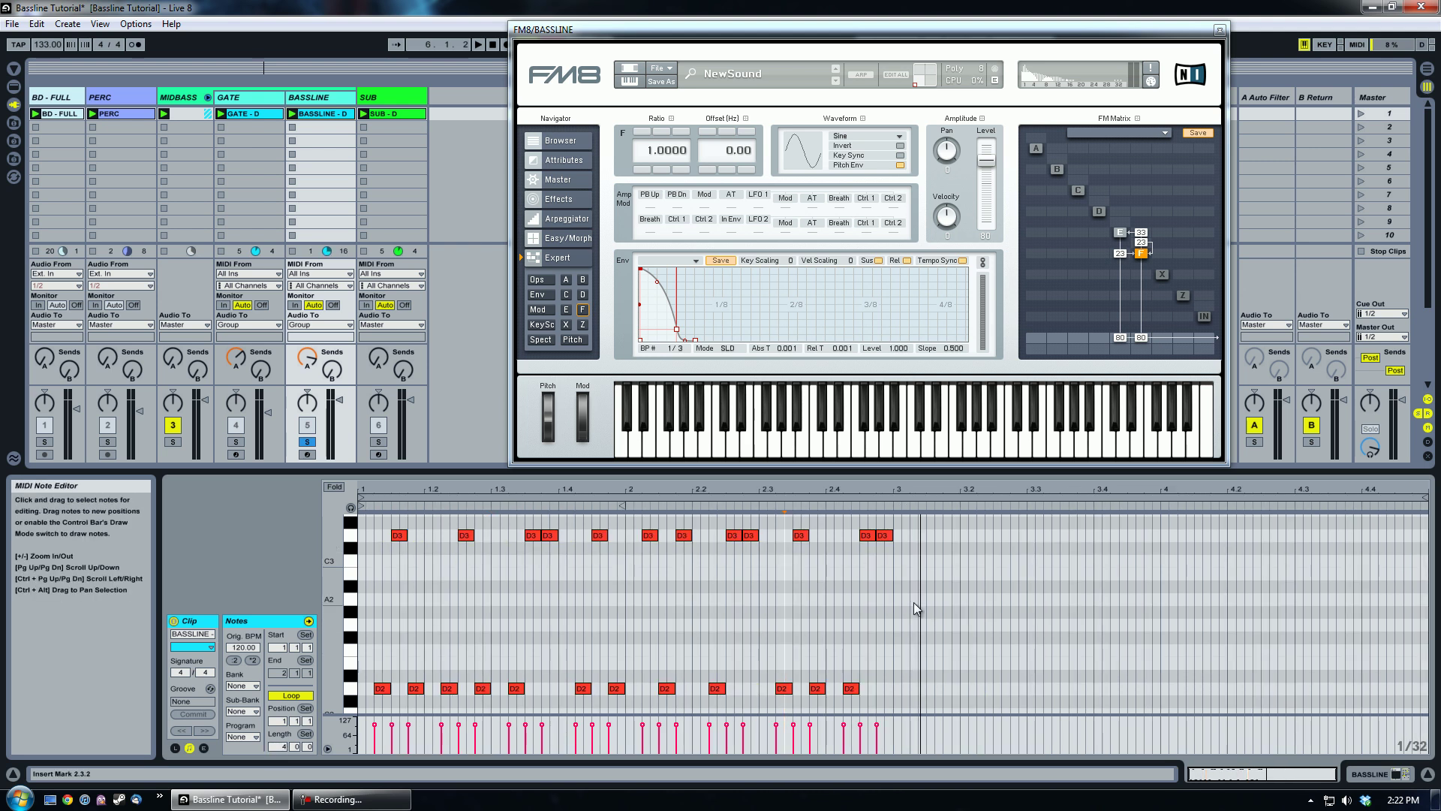
- Extend the BASSLINE - D clip's loop length further to 8 bars
left_click(952, 633)
left_click(280, 746)
key("Up")
key("Up")
key("Up")
key("Up")
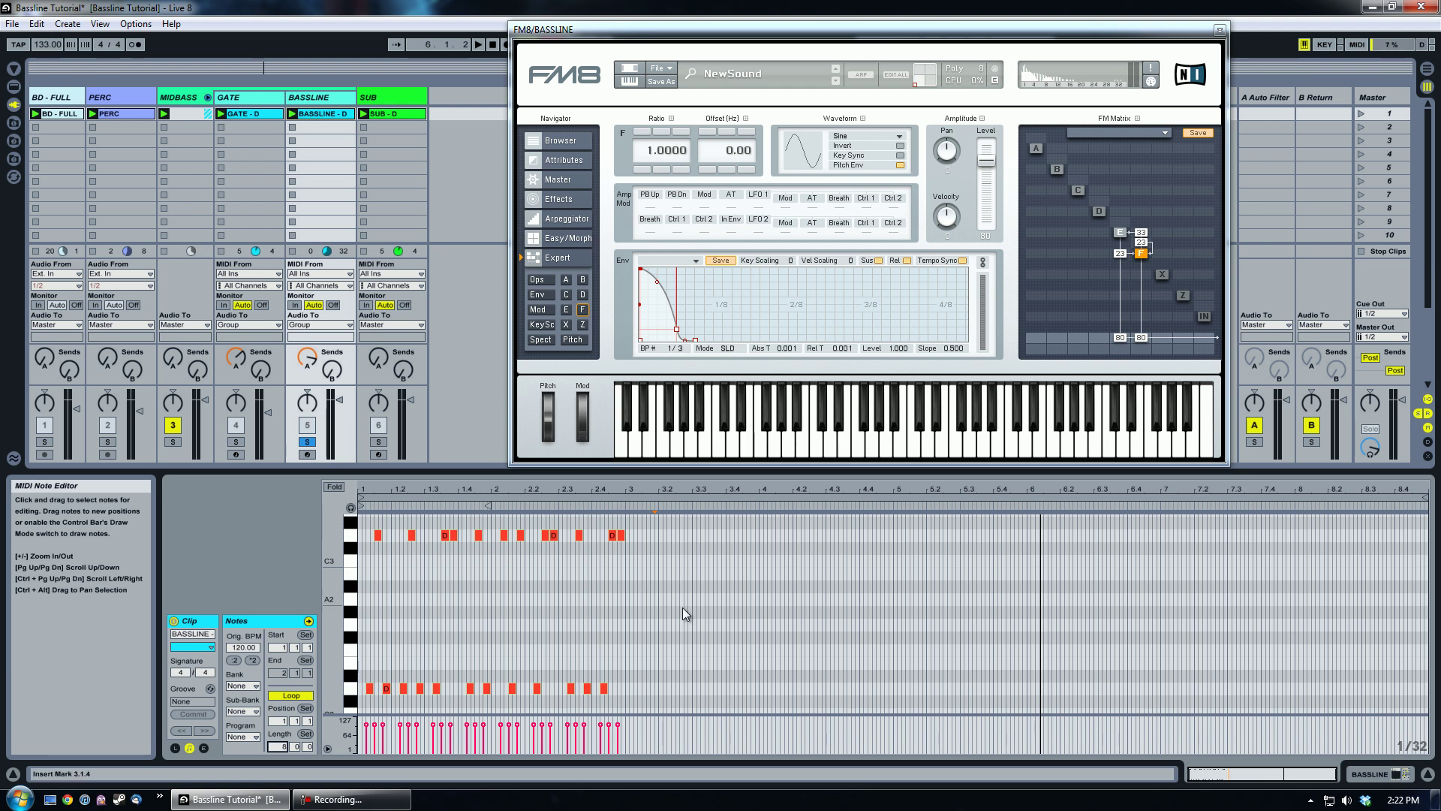
- Return the BASSLINE - D clip's loop length to 2 bars and fit its notes in the editor
left_click_drag(289, 745, 289, 773)
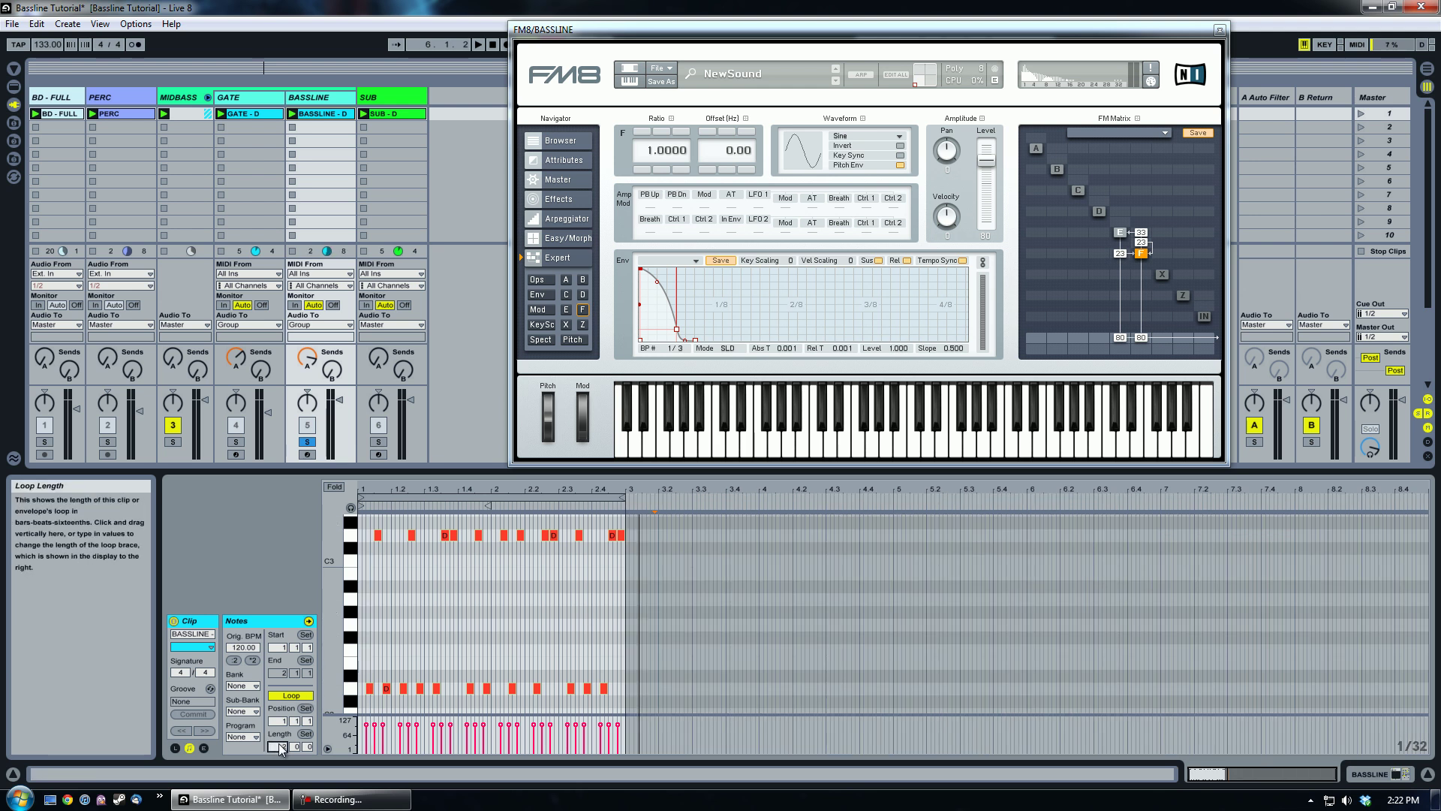
left_click_drag(434, 490, 561, 486)
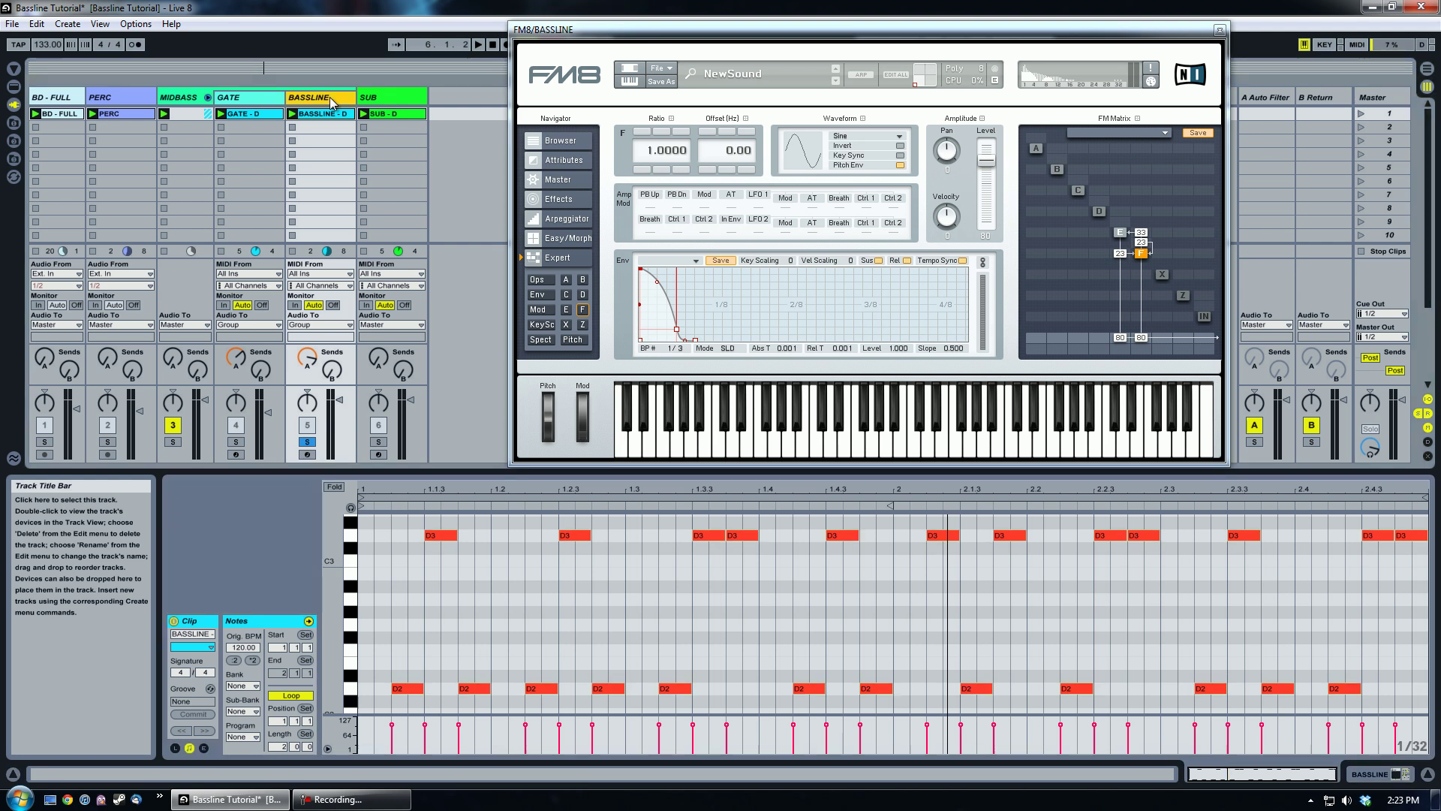
- Reshape operator F's envelope while scene 1 plays, placing breakpoint 2 at absolute time about 0.094 and level about 0.367, and stop playback
left_click_drag(908, 30, 931, 37)
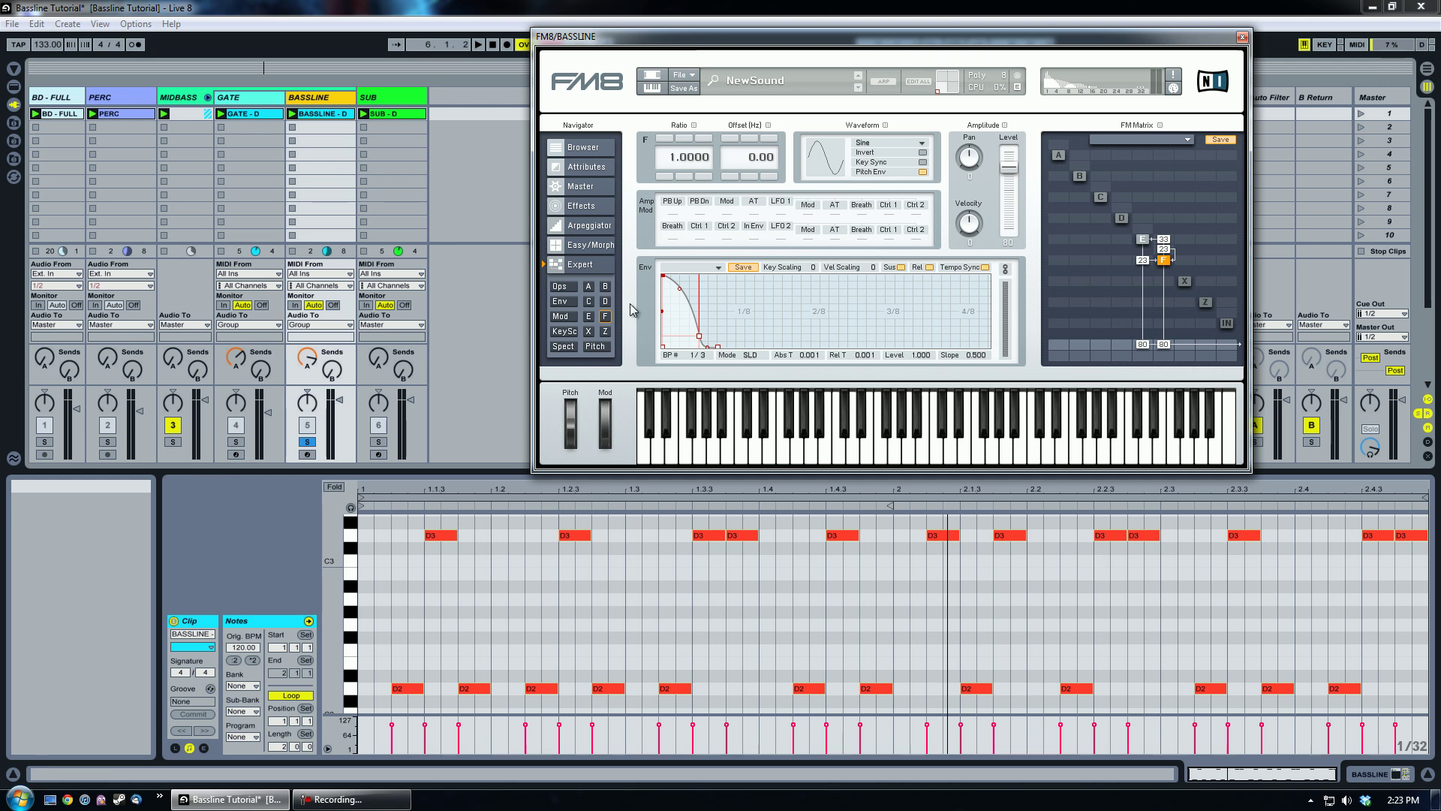
left_click(1361, 113)
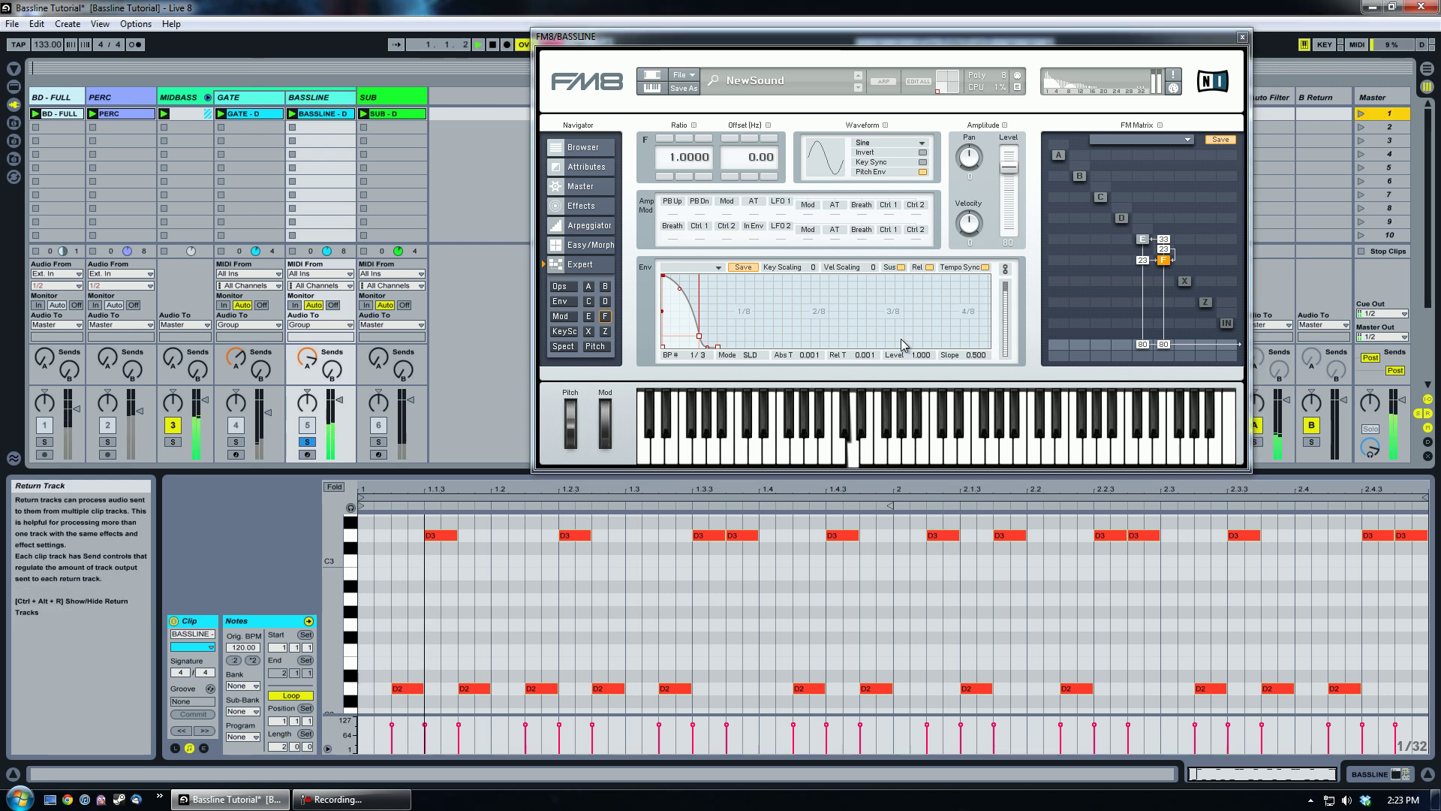
left_click_drag(698, 336, 715, 268)
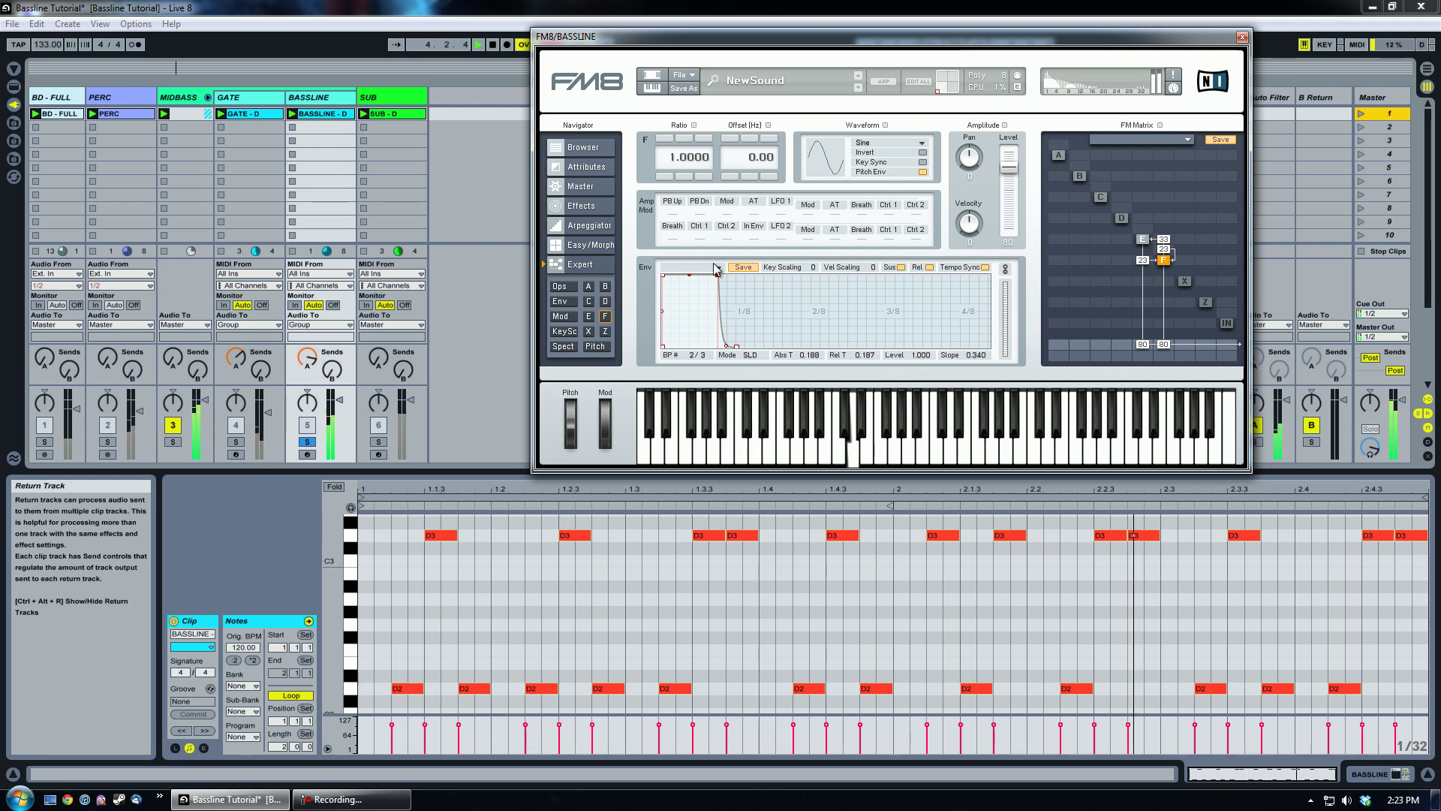
left_click_drag(715, 268, 693, 325)
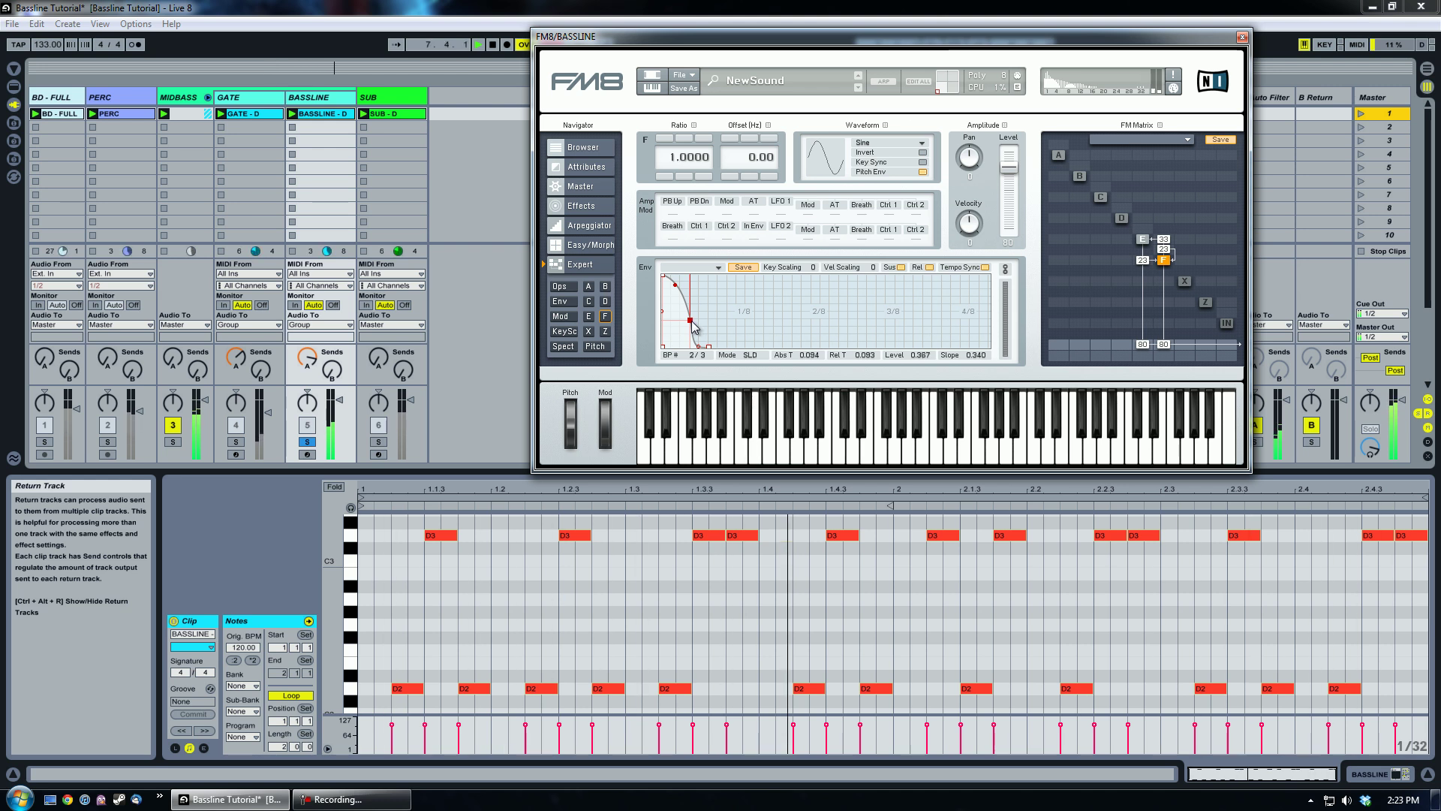
left_click(491, 45)
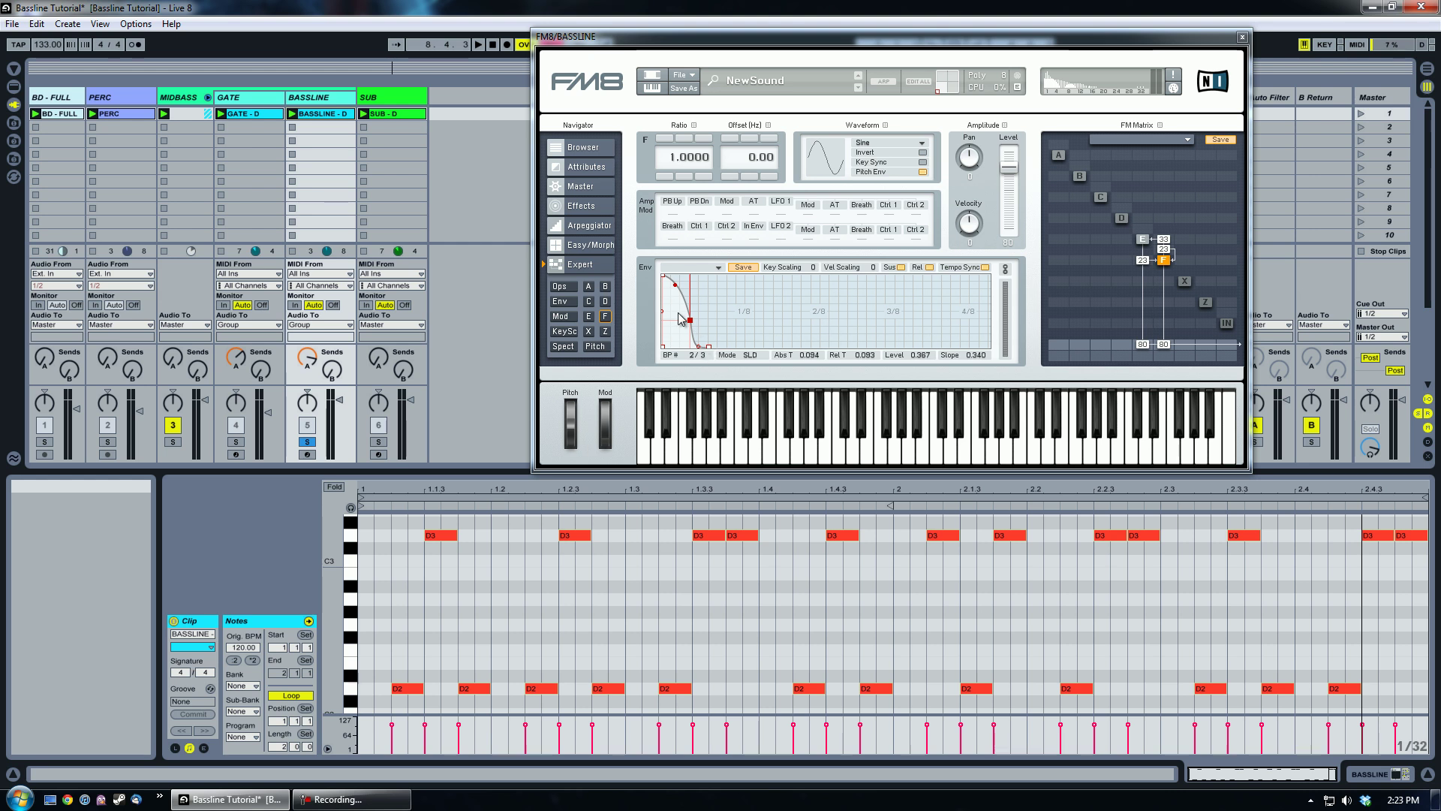
- Compare the settings and envelopes of operators E and F in the BASSLINE track's FM8
left_click(1143, 240)
left_click(1162, 261)
left_click(1145, 242)
left_click(1161, 262)
left_click(1143, 242)
left_click(1166, 265)
left_click(1144, 241)
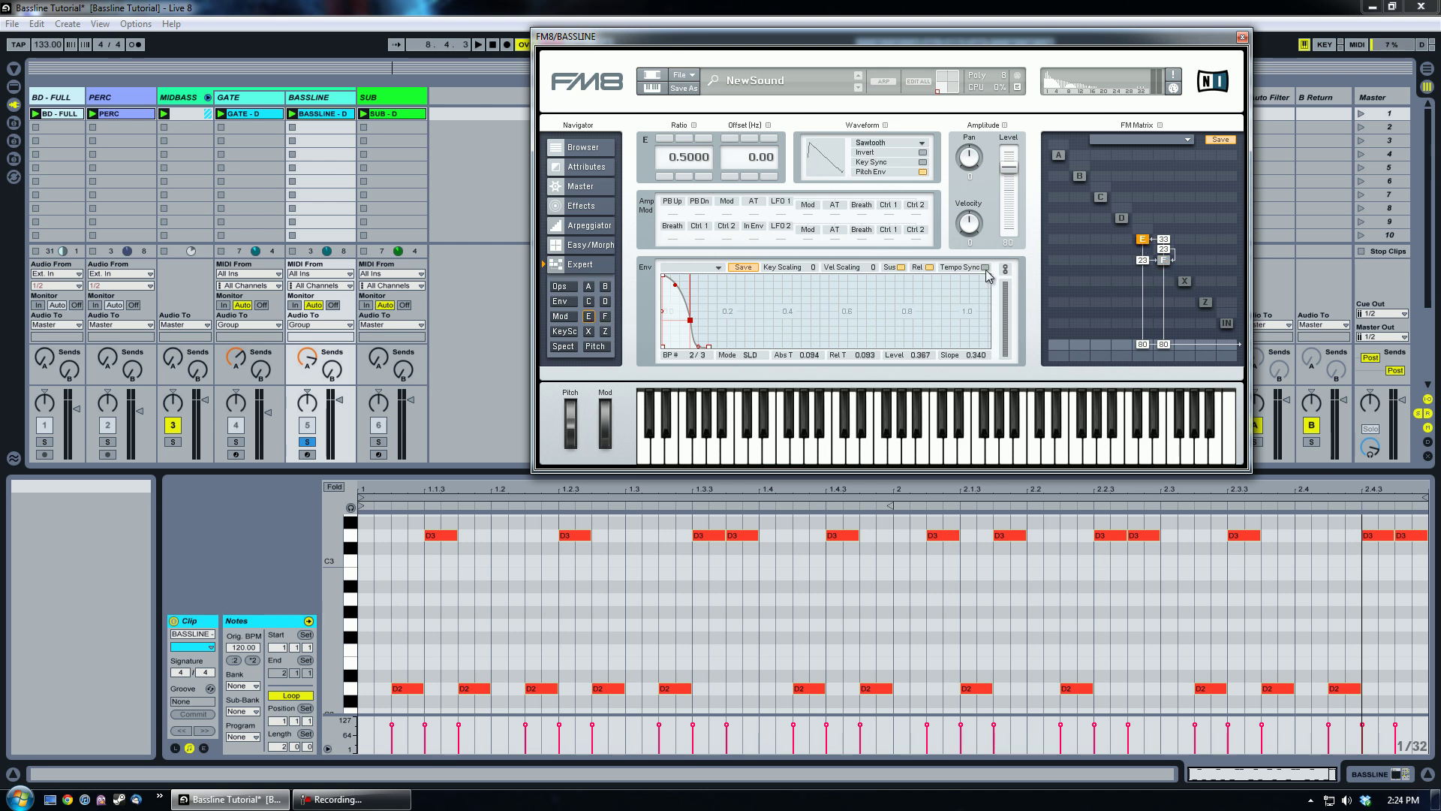
left_click(1166, 263)
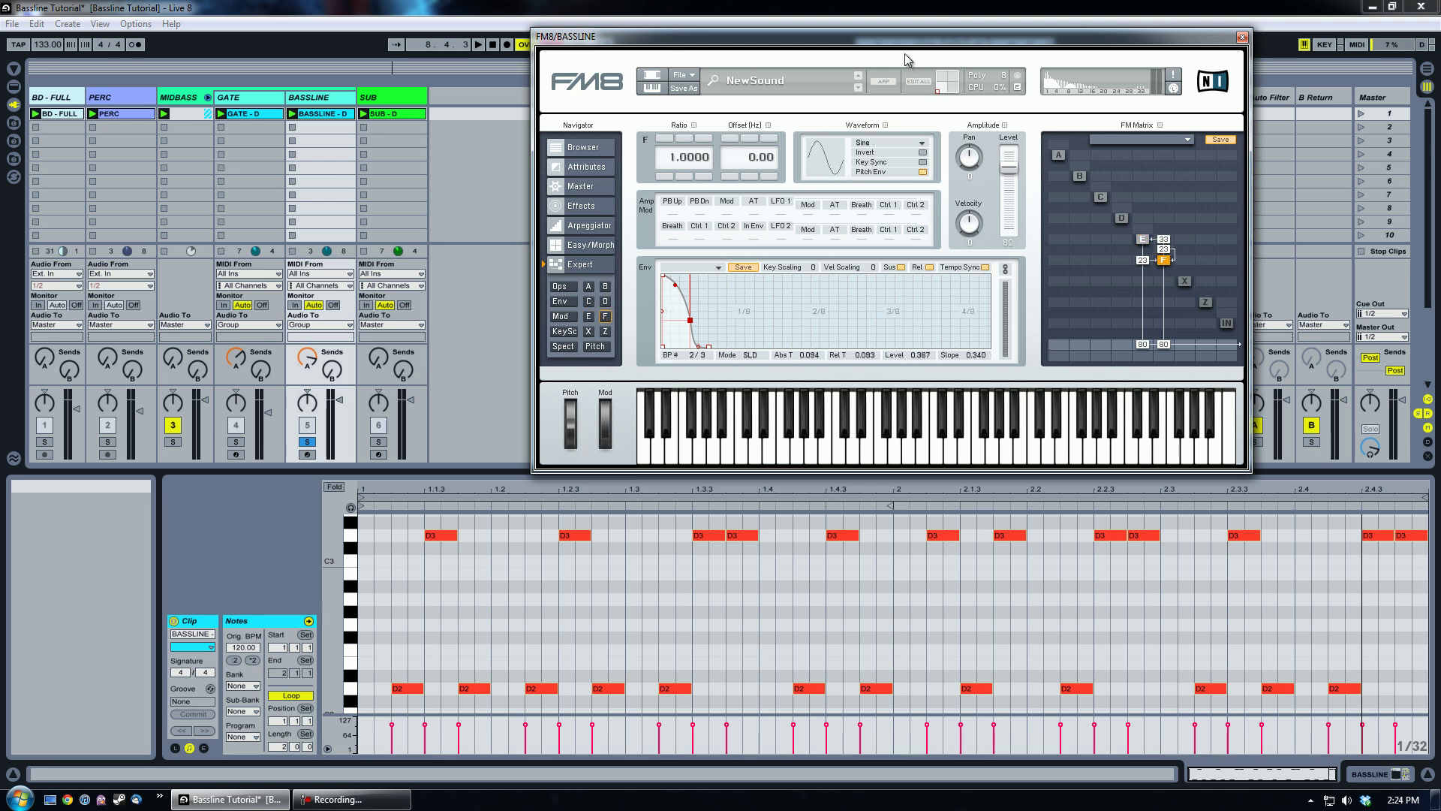
- Show the effects page of the BASSLINE track's FM8 and move its window clear of the scene launchers
left_click_drag(913, 38, 1044, 77)
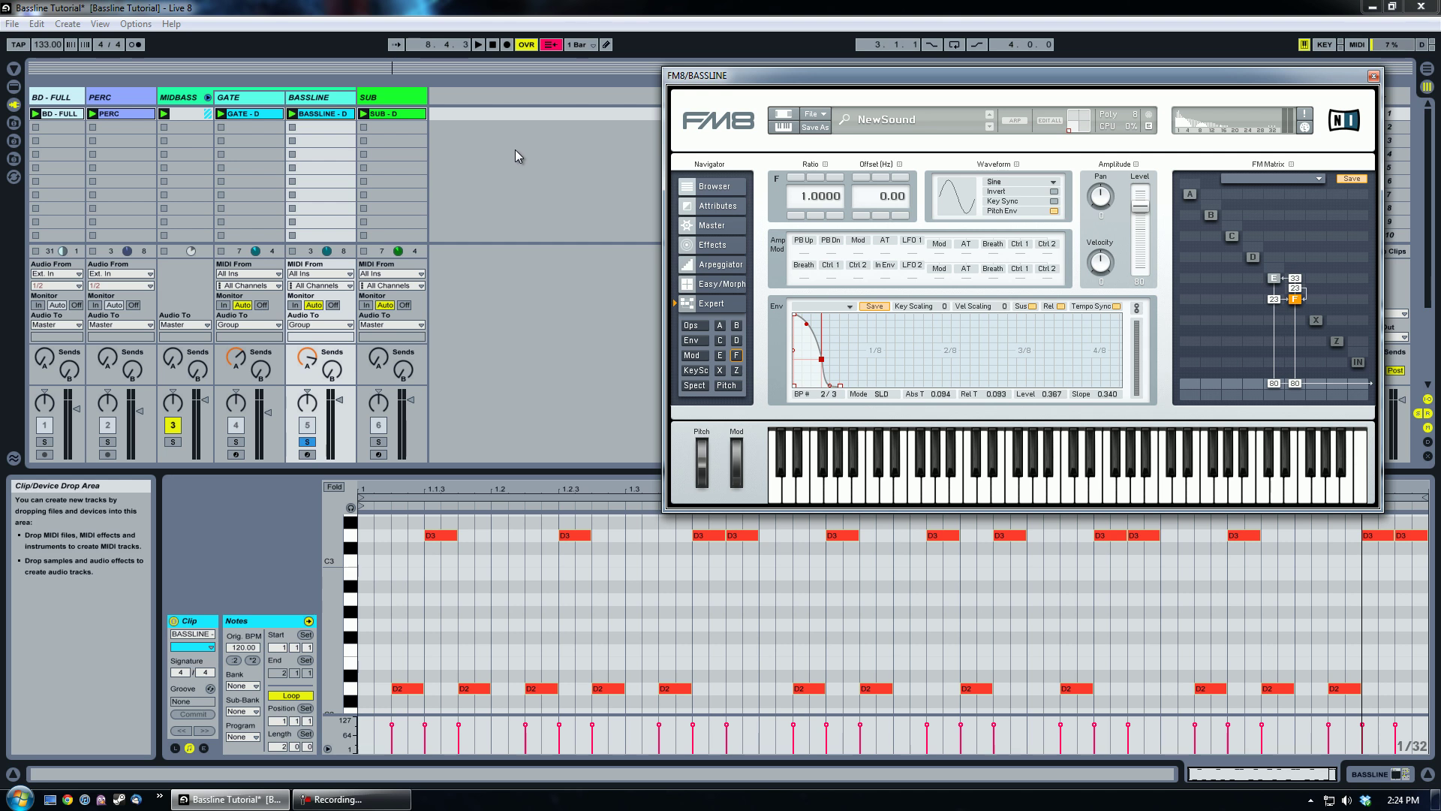
left_click(718, 284)
left_click(717, 248)
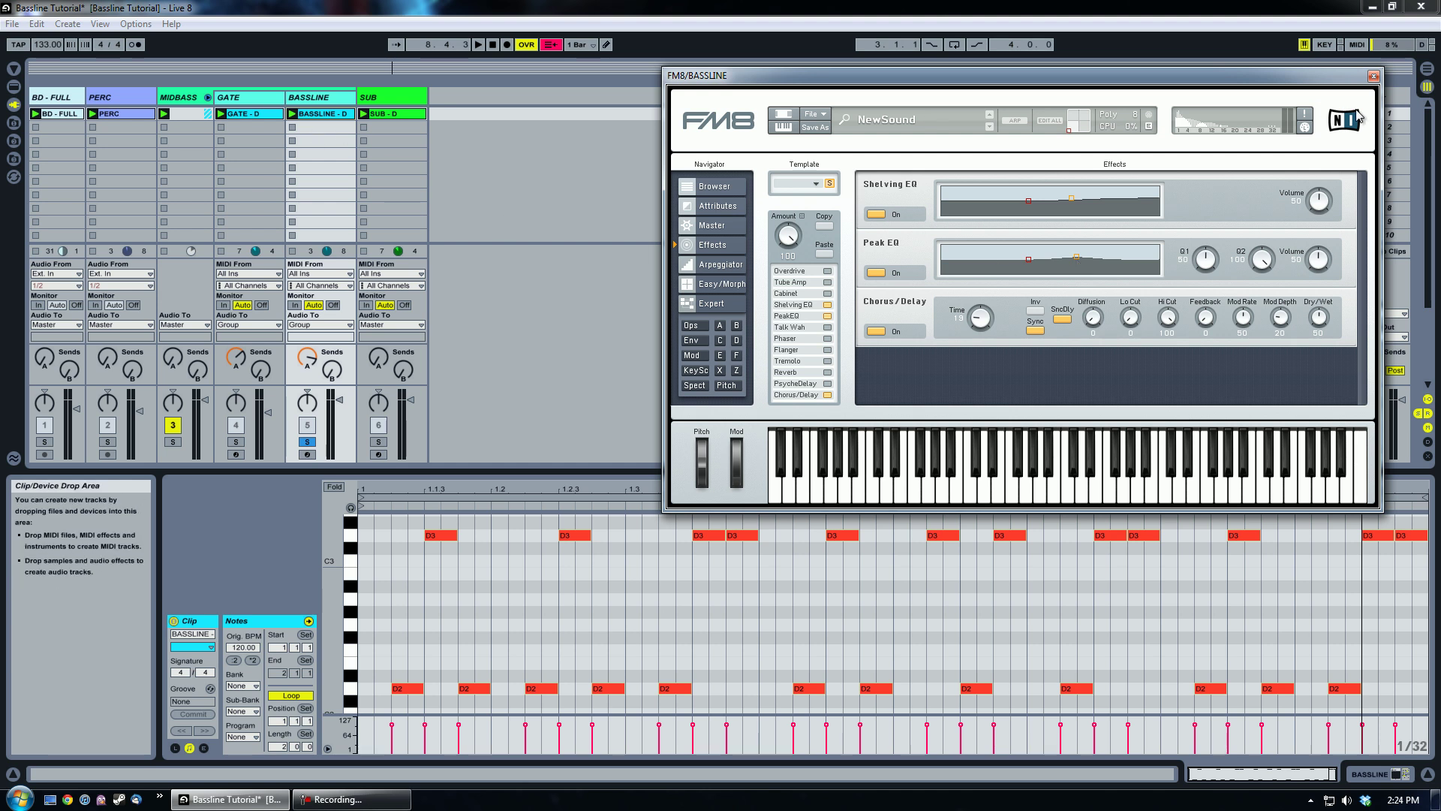
left_click_drag(1265, 74, 1148, 86)
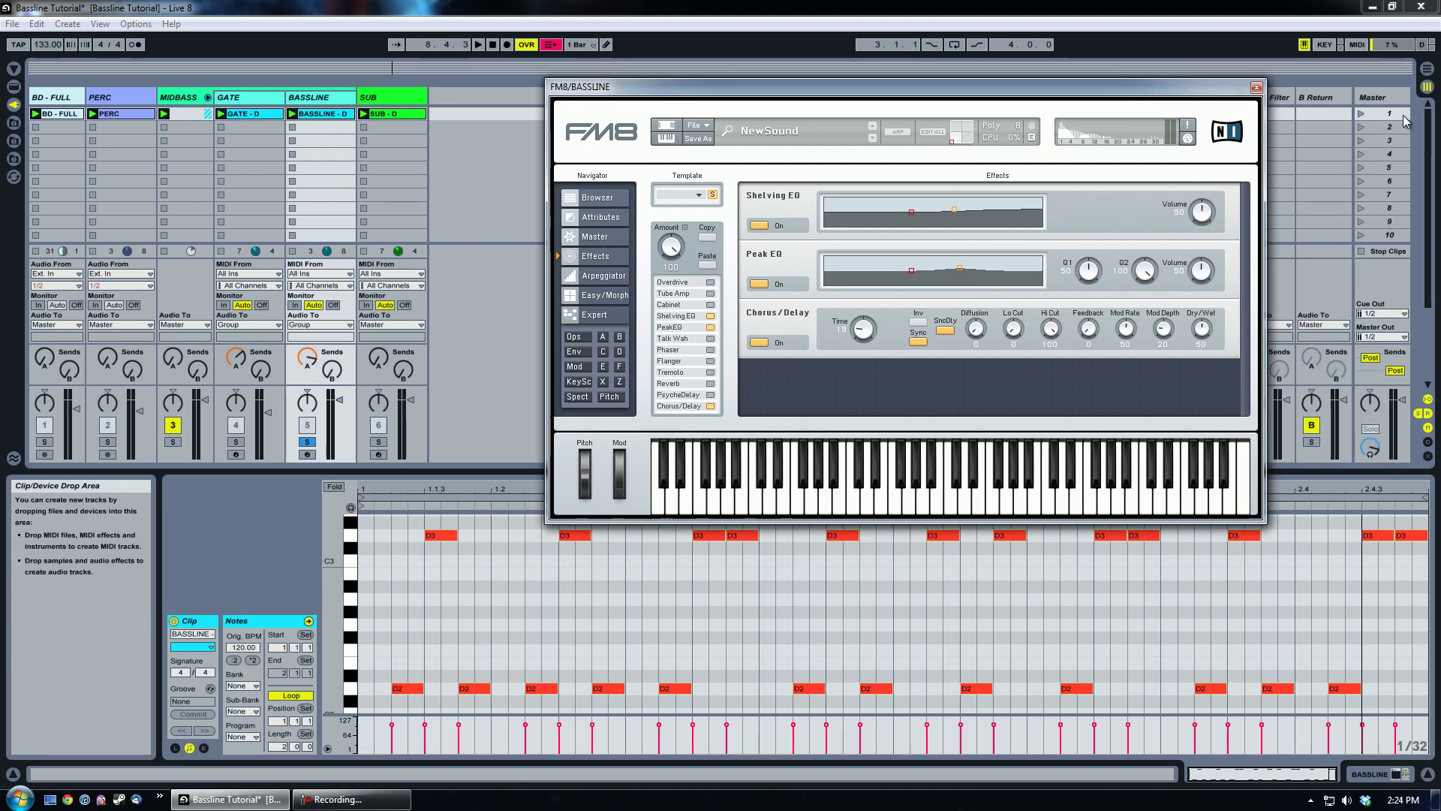
- Audition scene 1 with FM8's Peak EQ removed and restored, and stop playback
left_click(1360, 118)
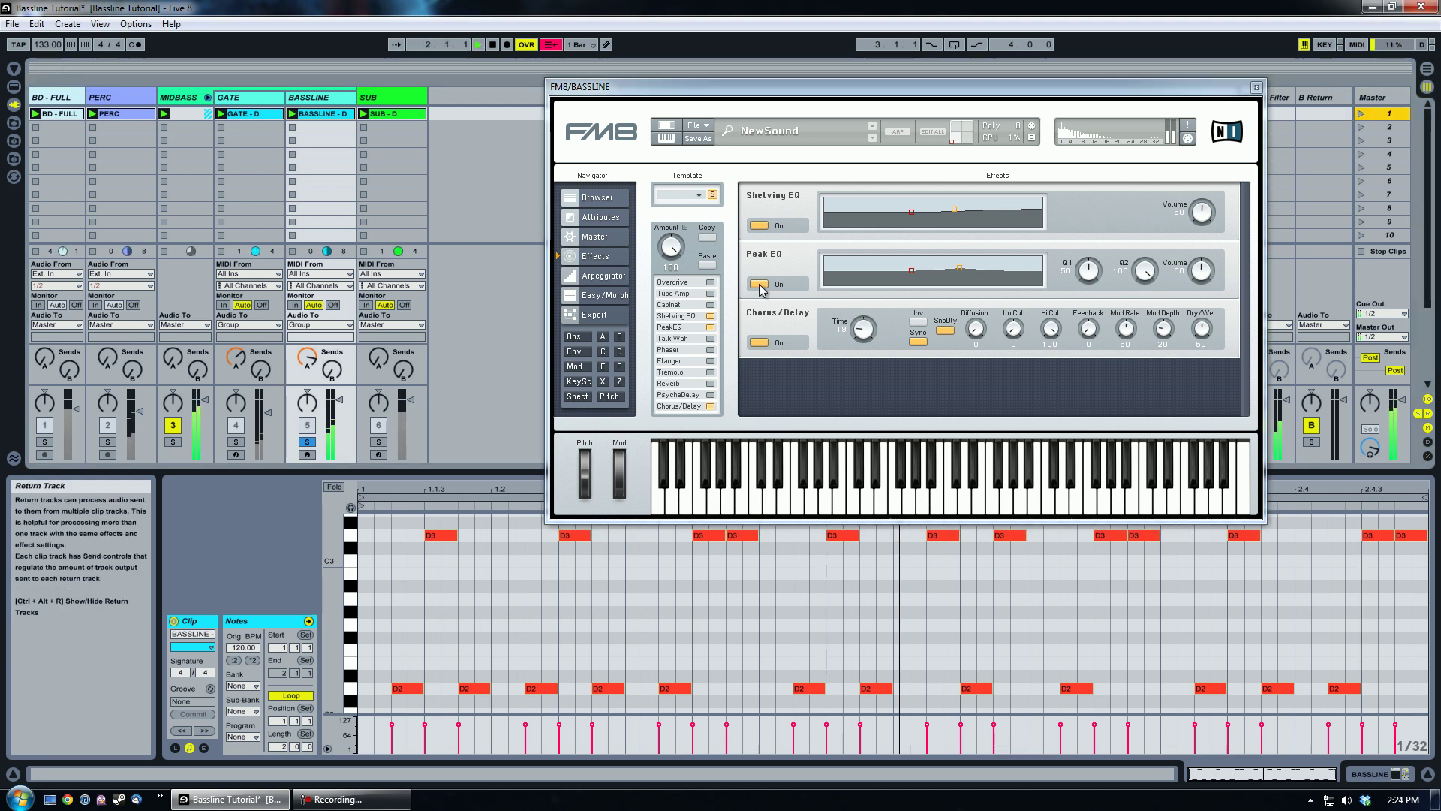
left_click(711, 328)
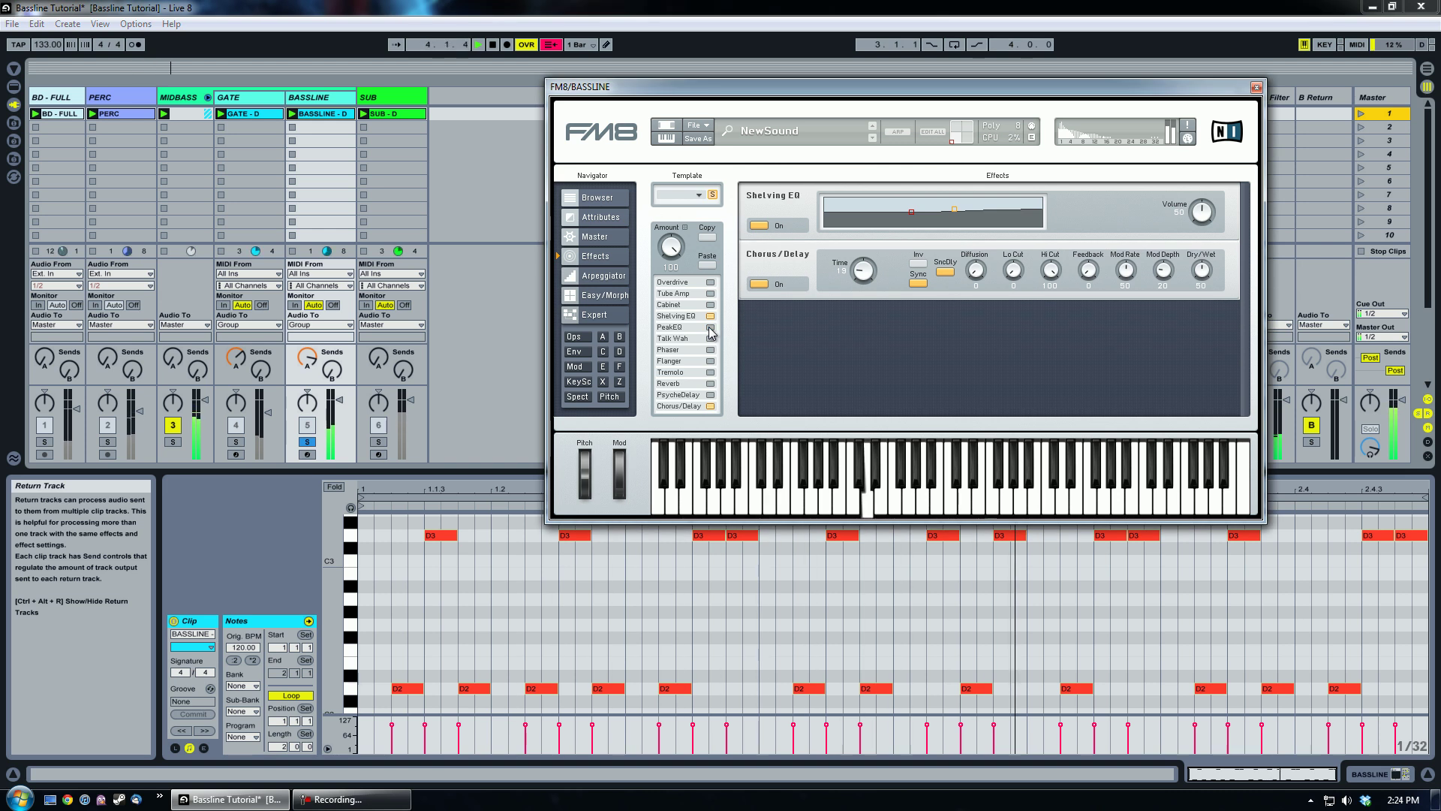
left_click(710, 328)
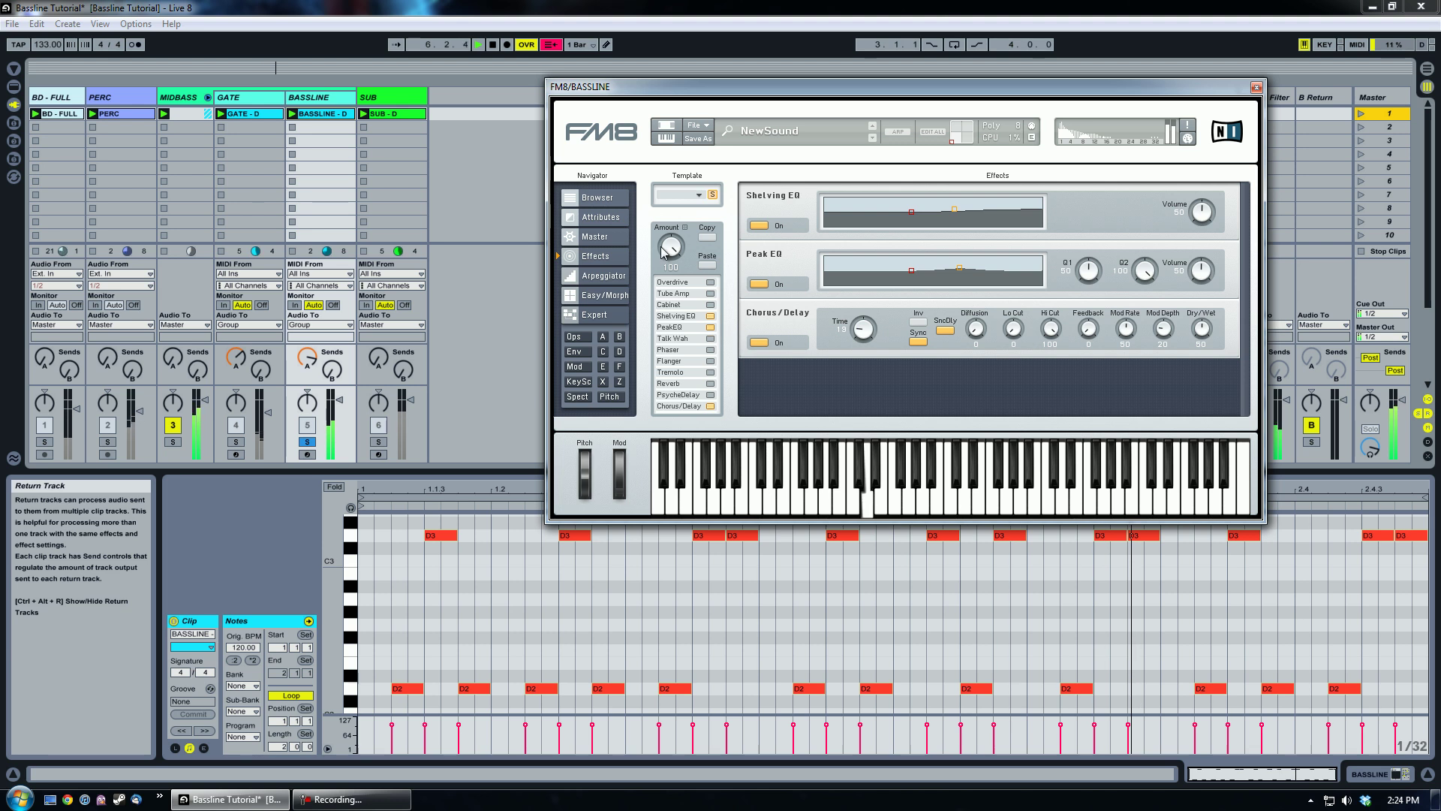
left_click(493, 48)
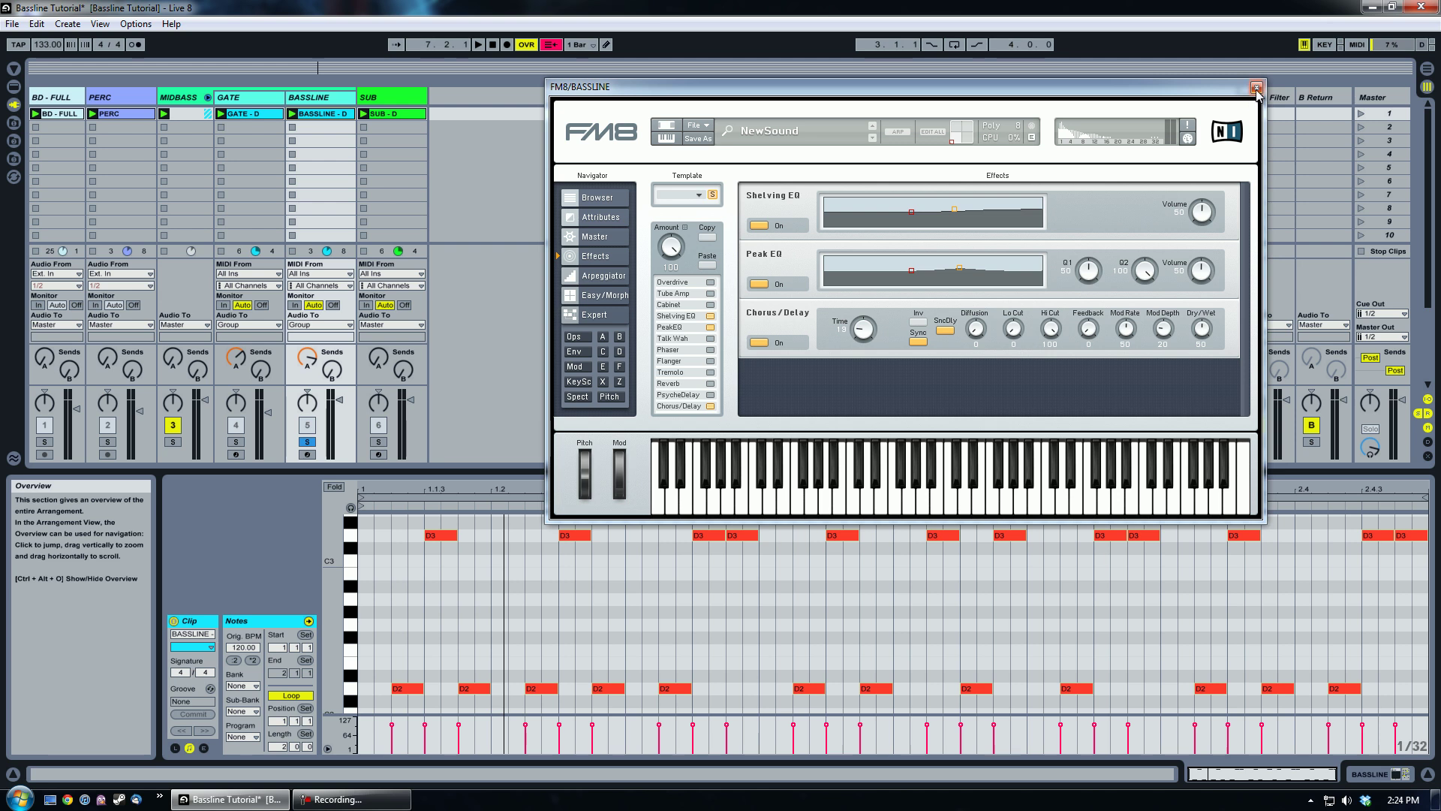
- Show the BASSLINE track's device chain with FM8 and Simple Delay, and move the FM8 window towards the centre
left_click(1357, 783)
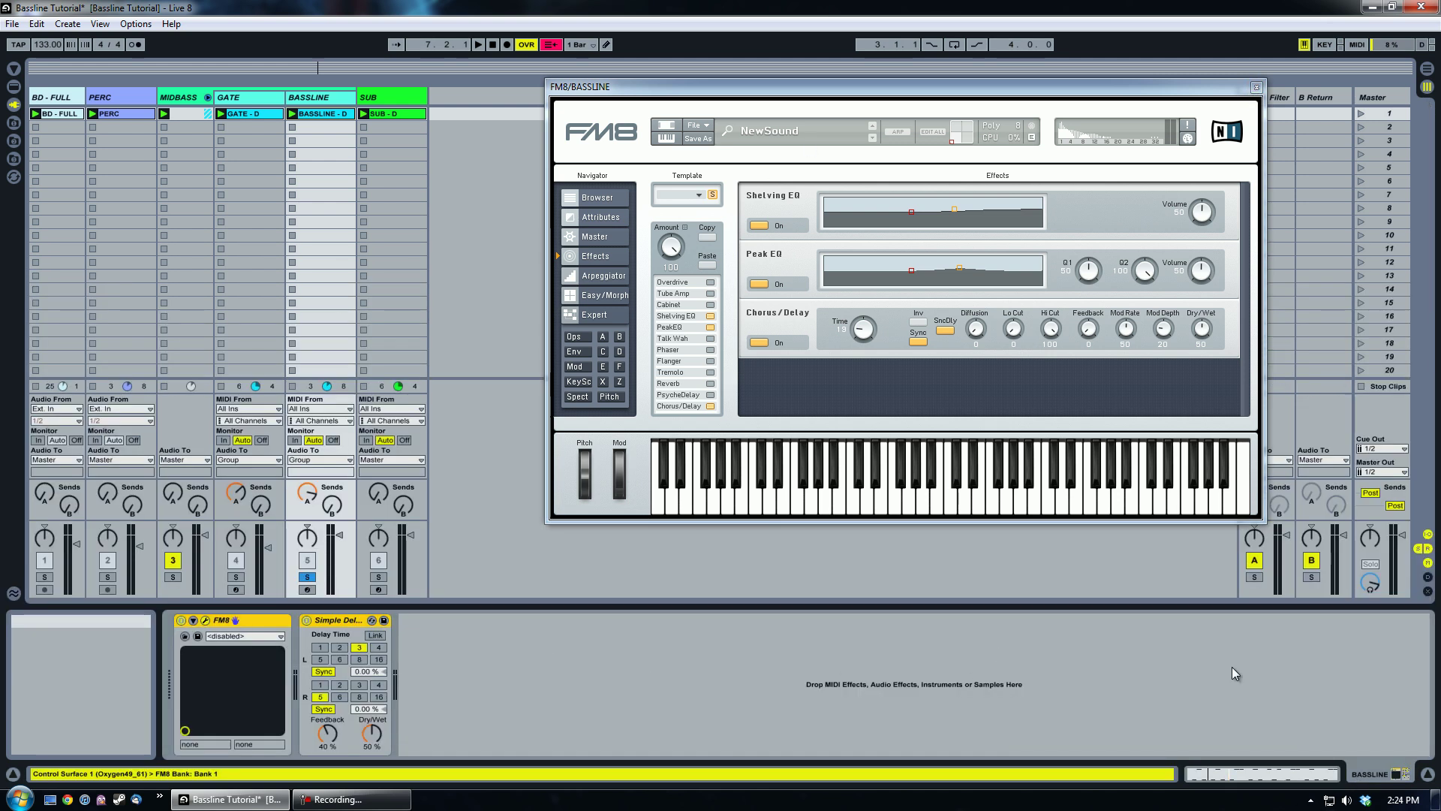
left_click_drag(916, 89, 821, 96)
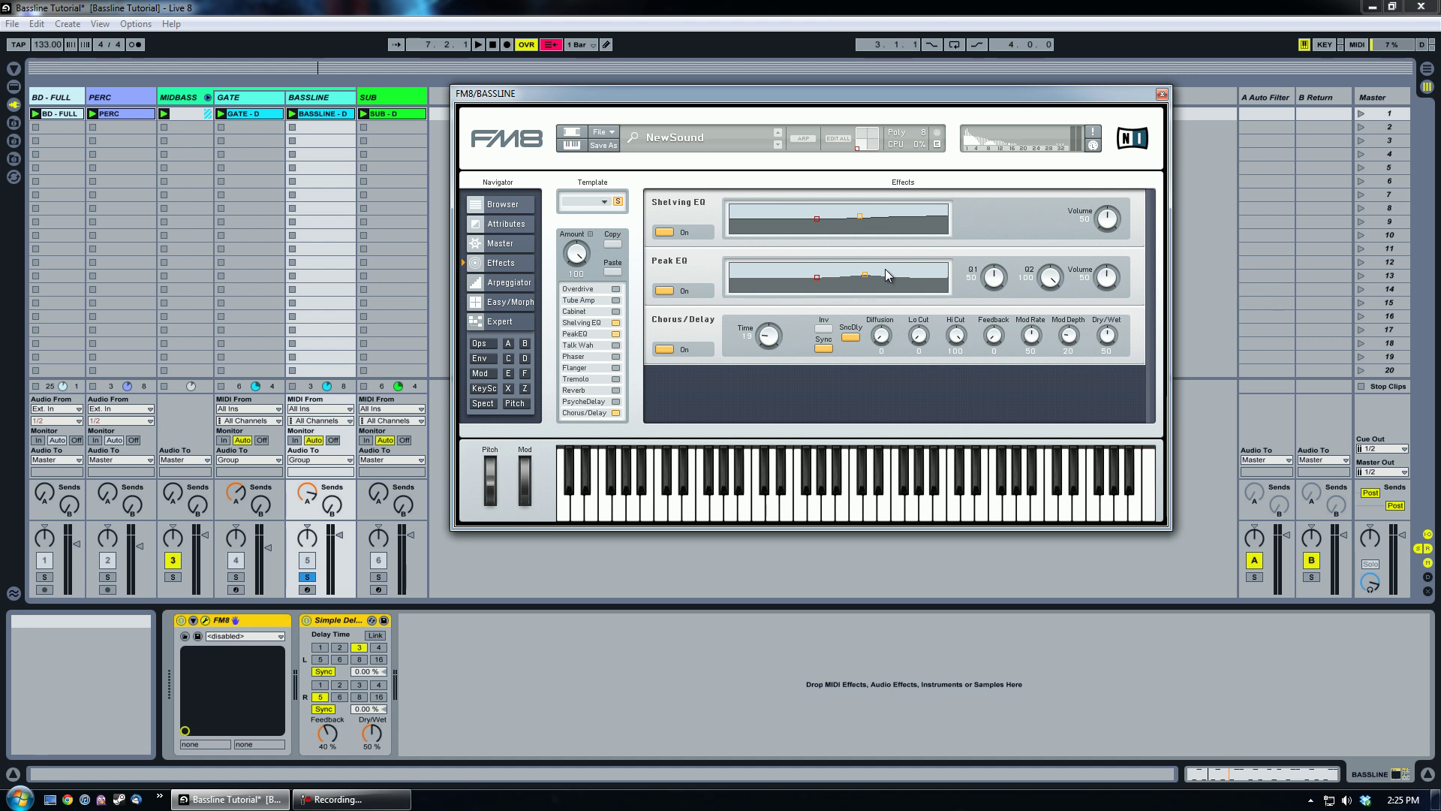
left_click_drag(805, 100, 825, 121)
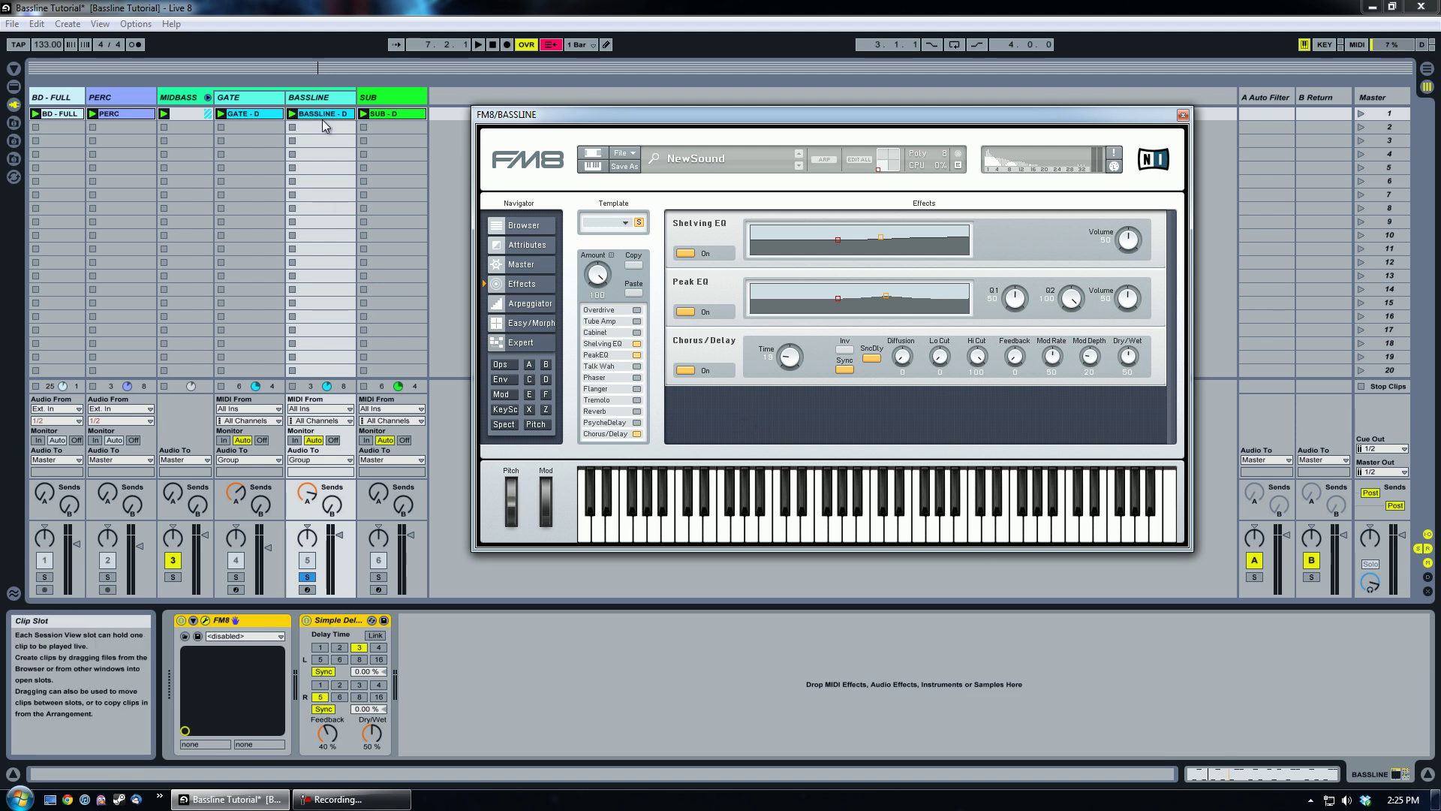
left_click(328, 101)
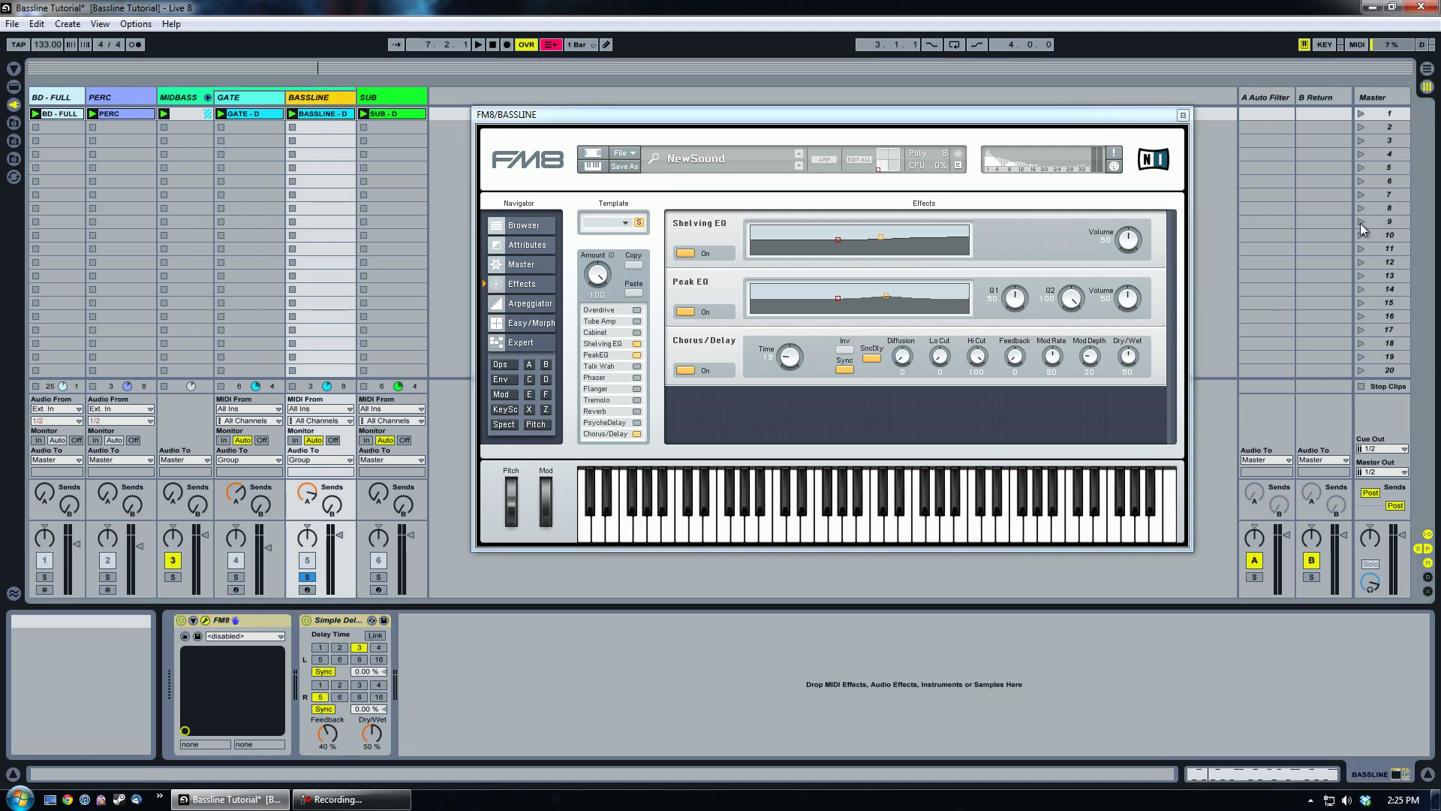
- Audition scene 1 with the Auto Filter on return track A bypassed and re-enabled, and stop playback
left_click(1277, 102)
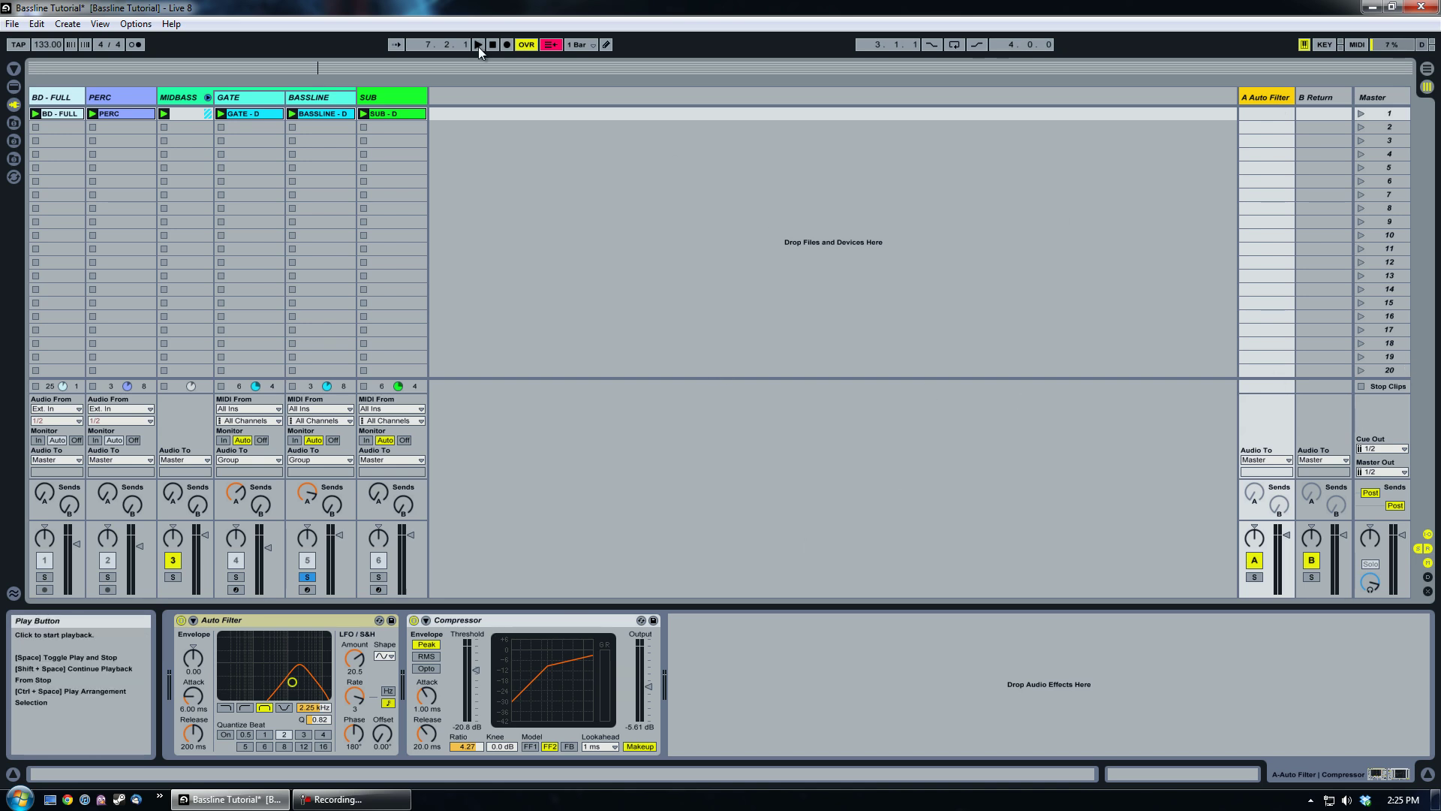
left_click(1360, 113)
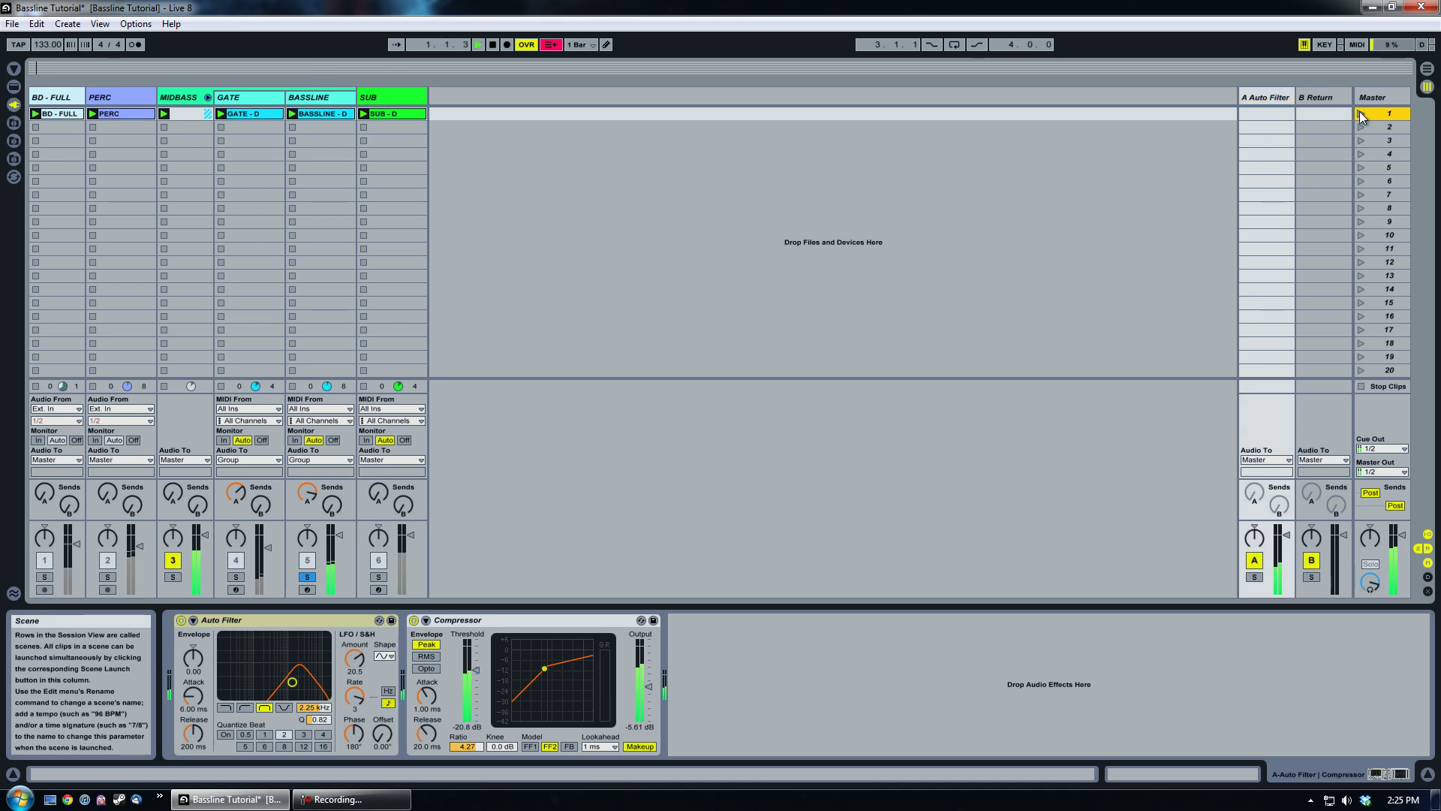
left_click(181, 621)
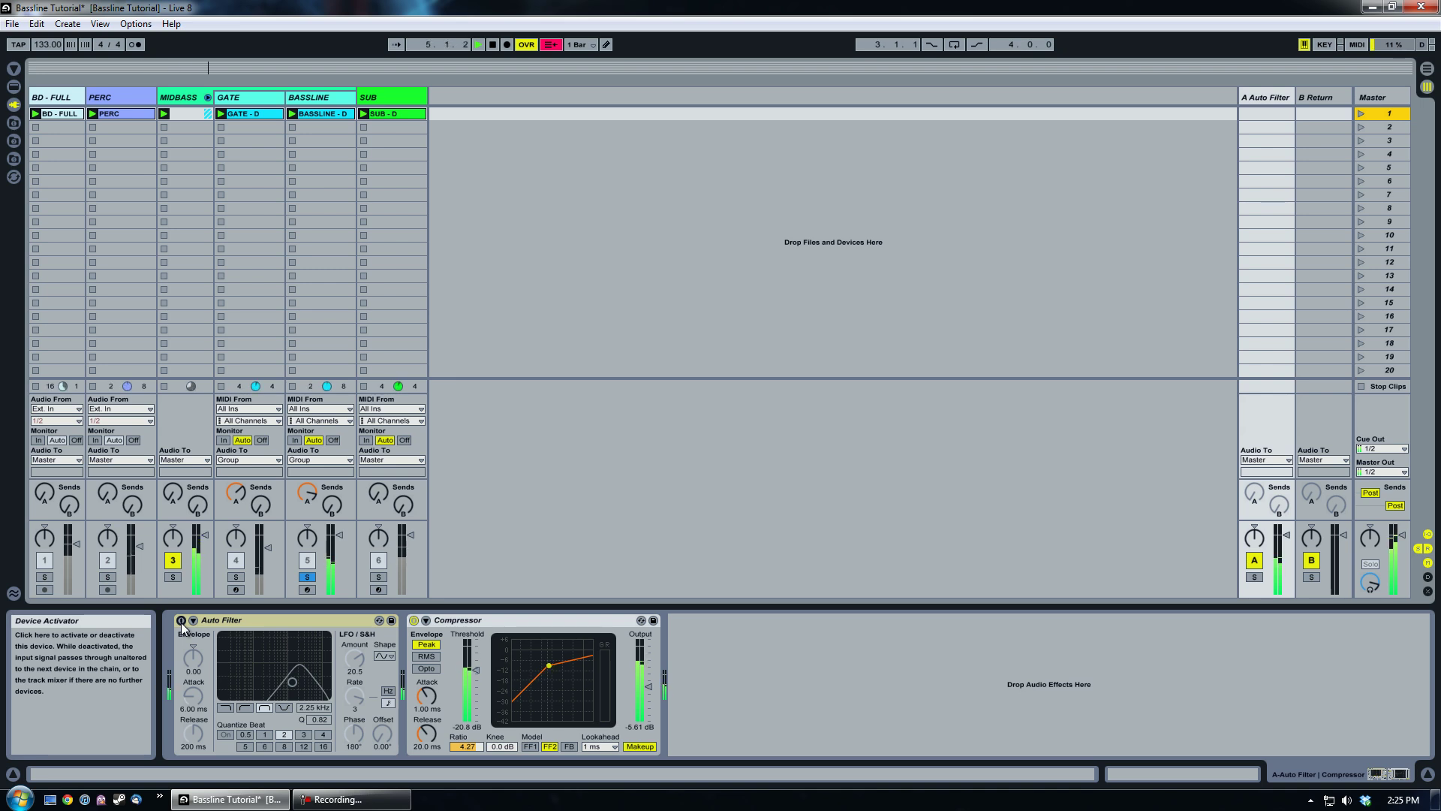
left_click(181, 621)
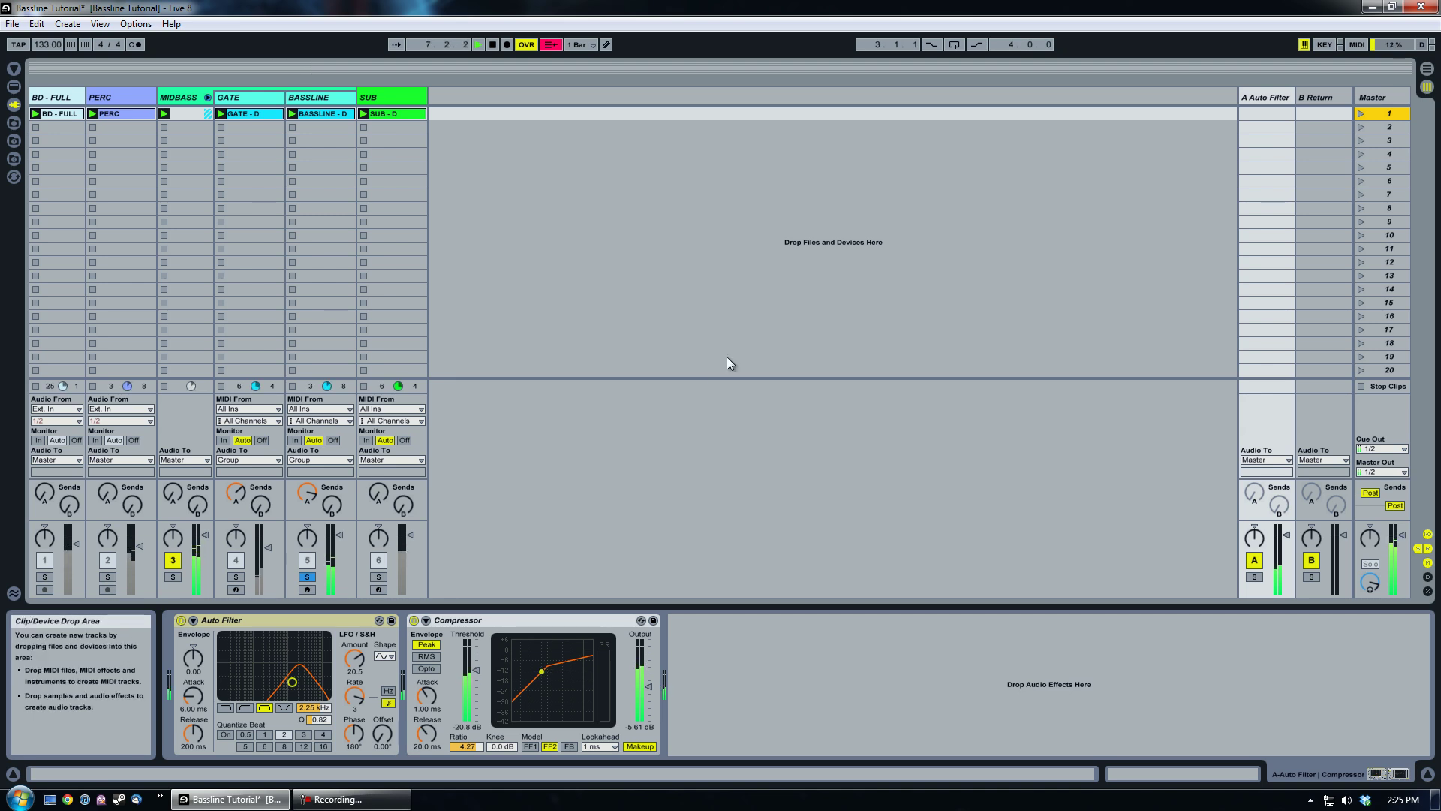
left_click(493, 45)
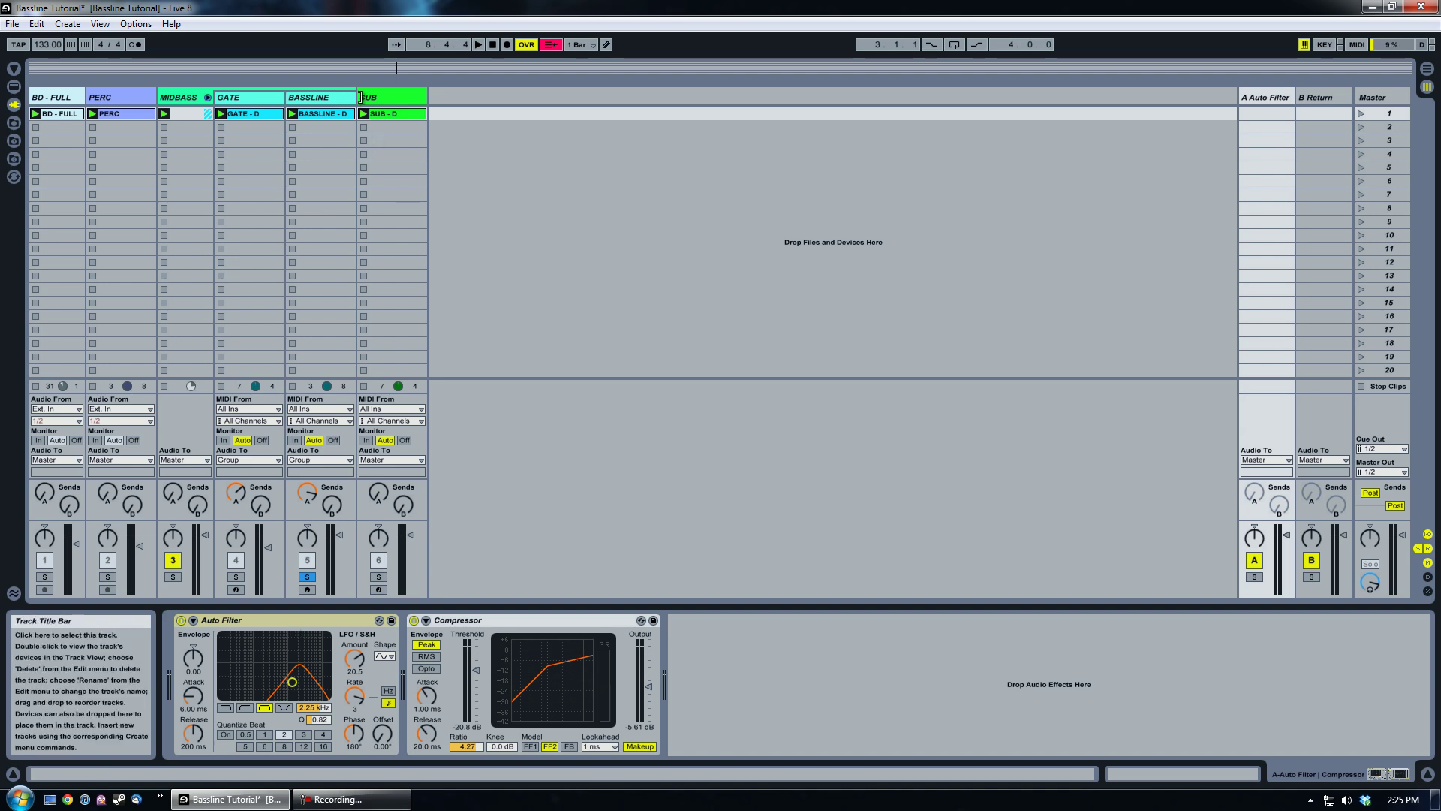
- Compare the BASSLINE track's device chain with the devices on the A Auto Filter return track
left_click(328, 99)
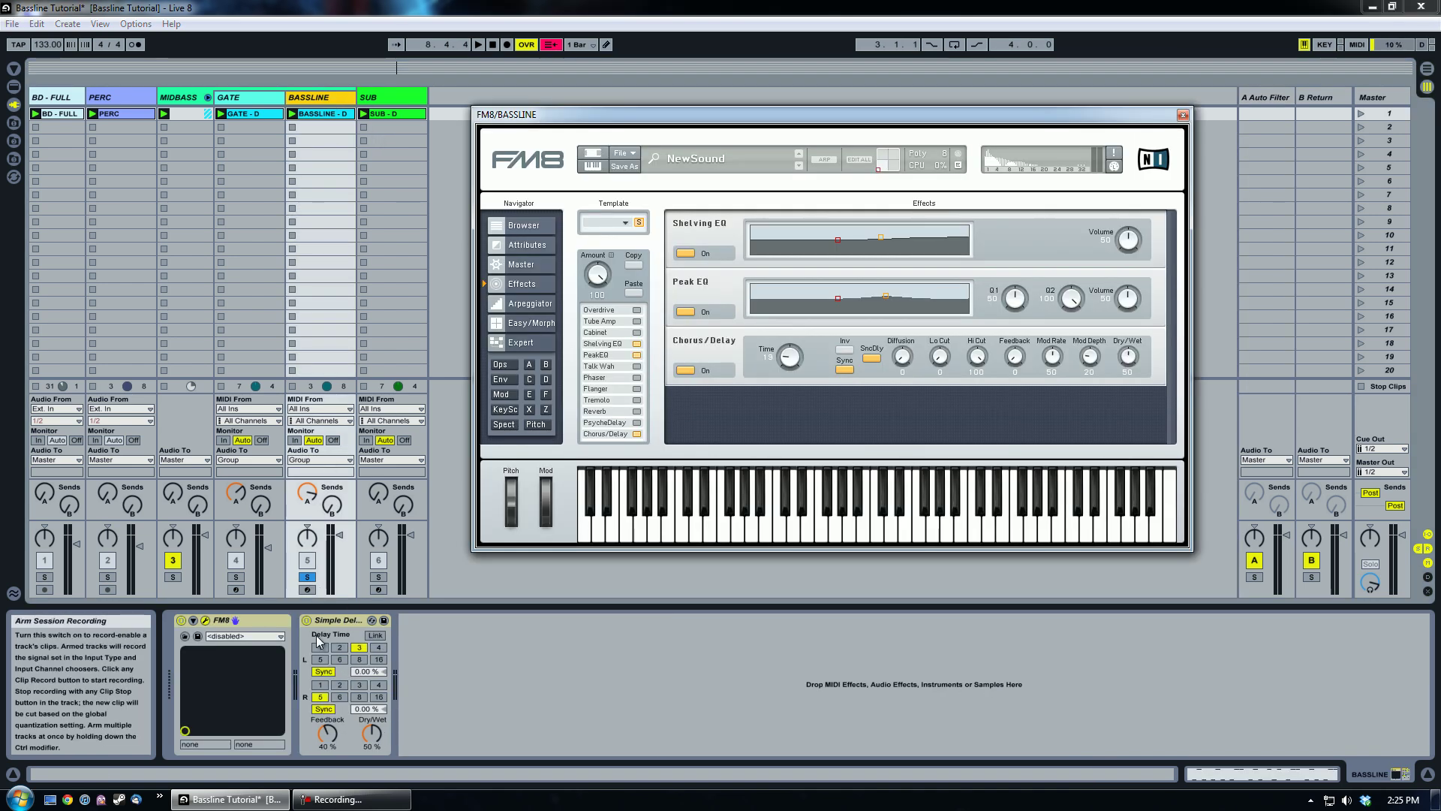
left_click(334, 102)
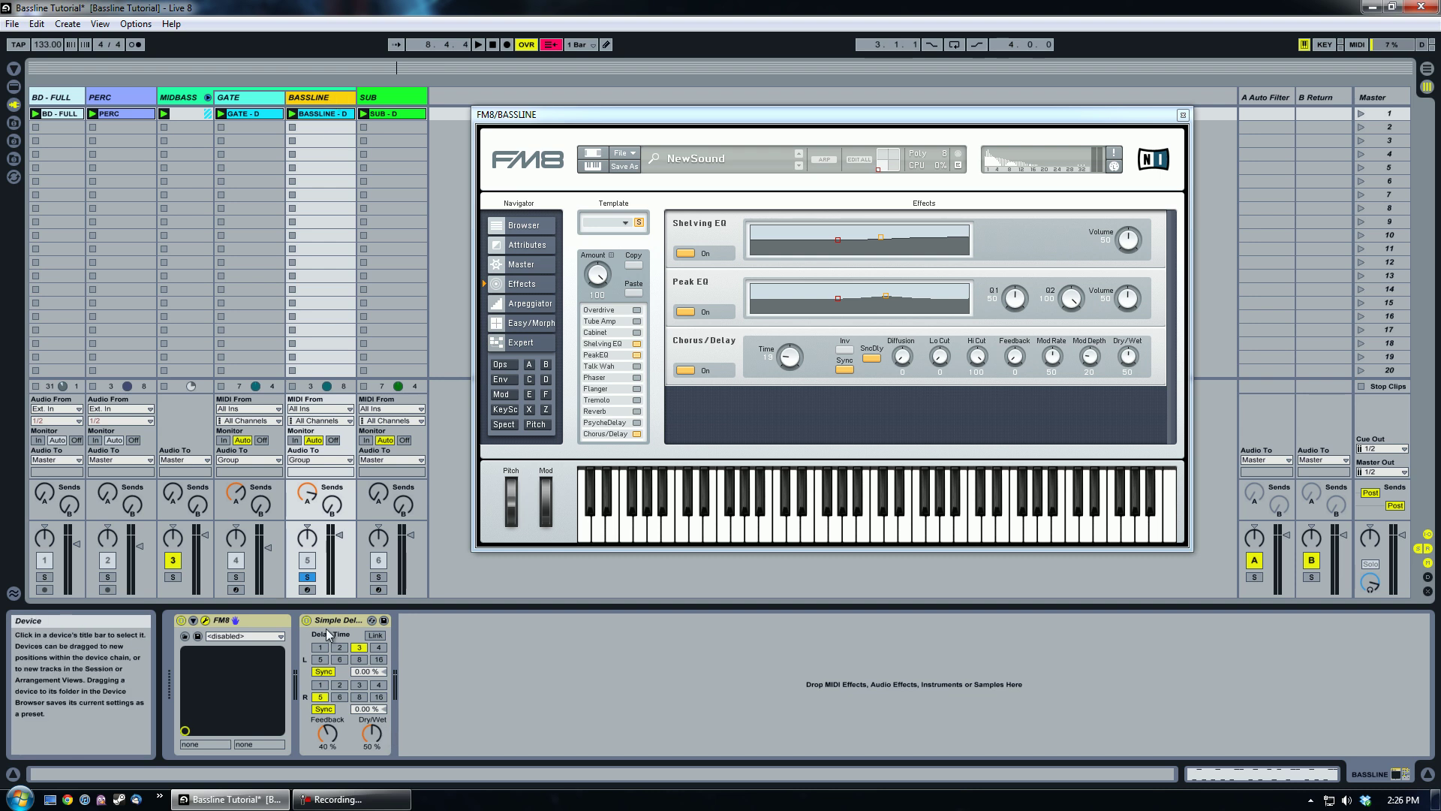
left_click(1264, 96)
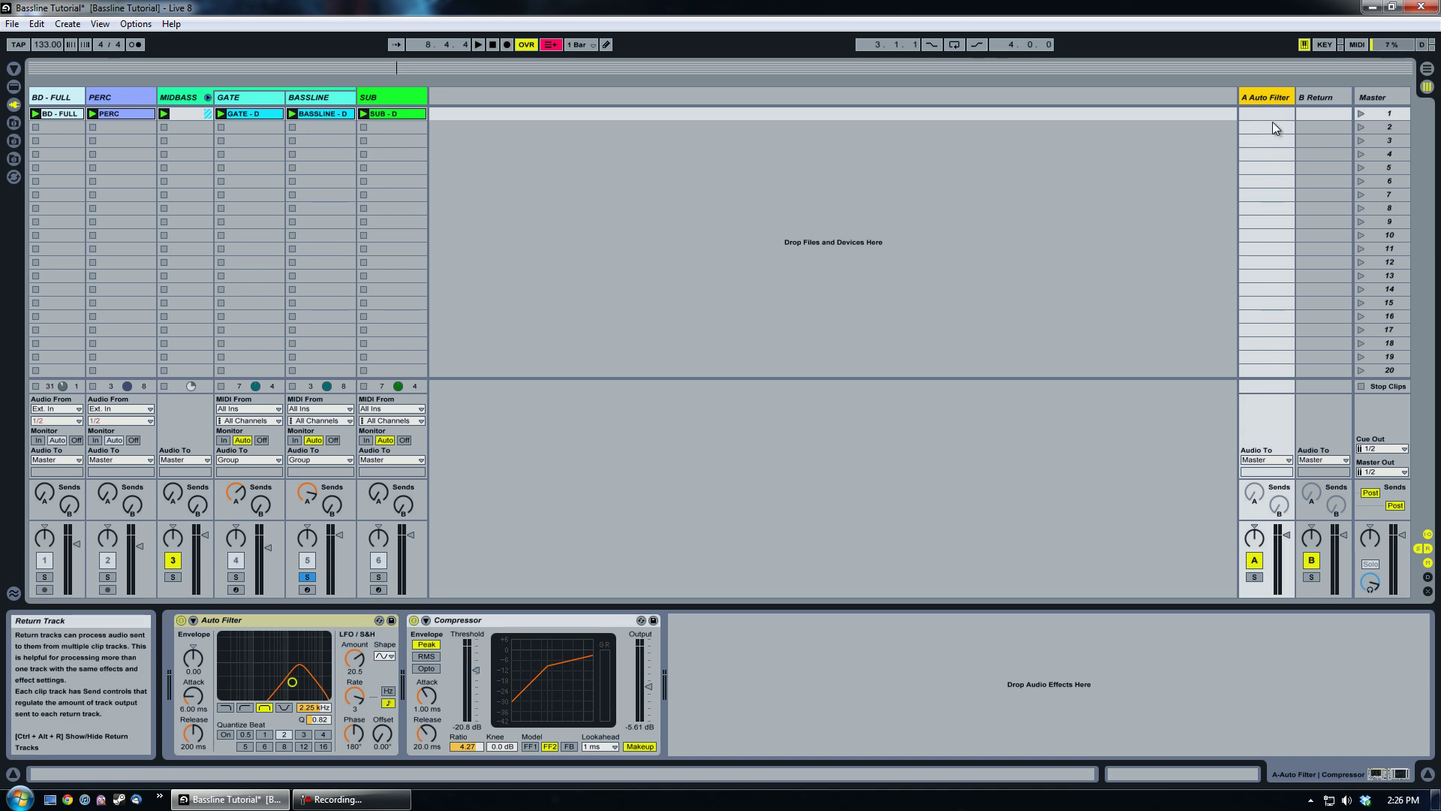
- Audition scene 1 with the A Auto Filter return track soloed, and stop playback
left_click(1360, 114)
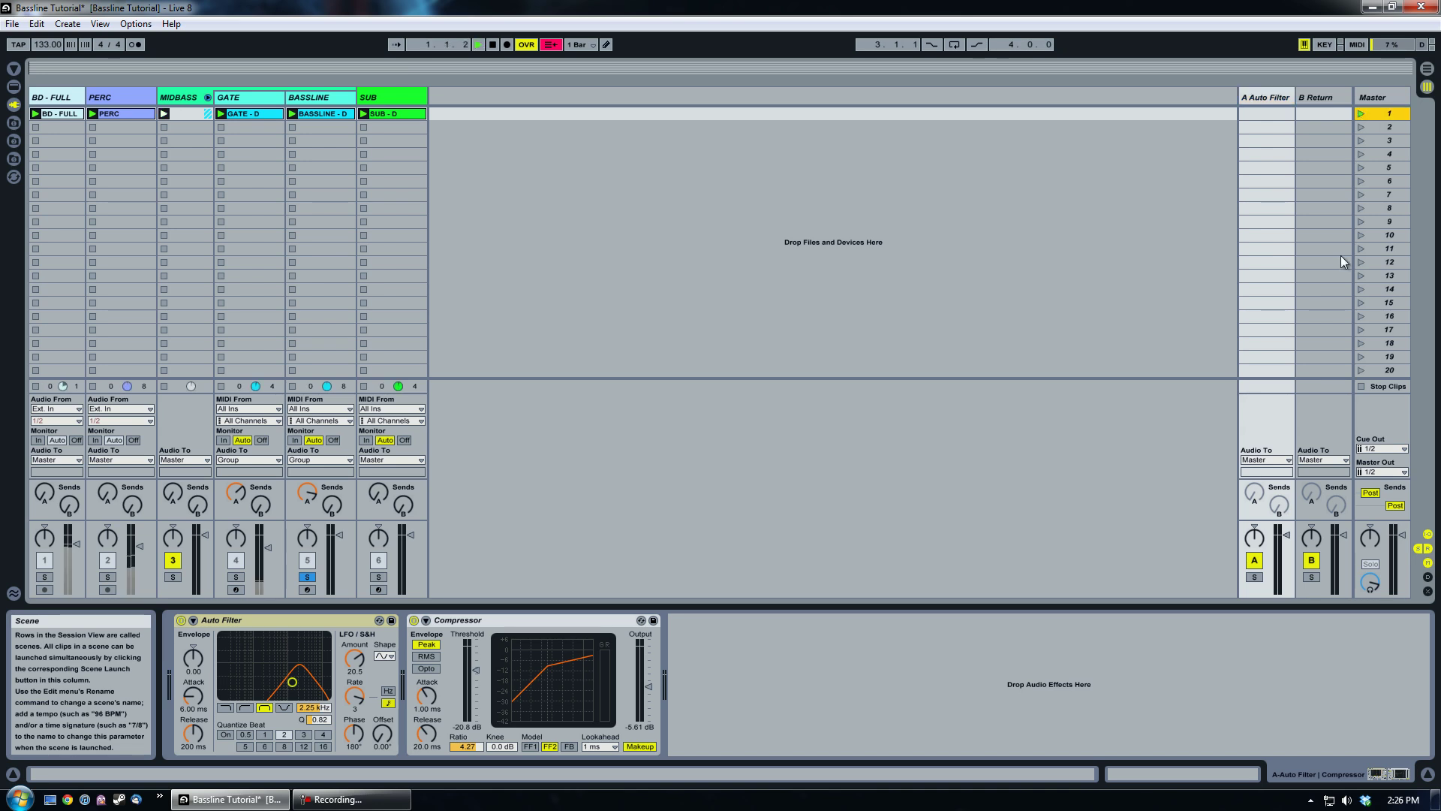
left_click(1262, 575)
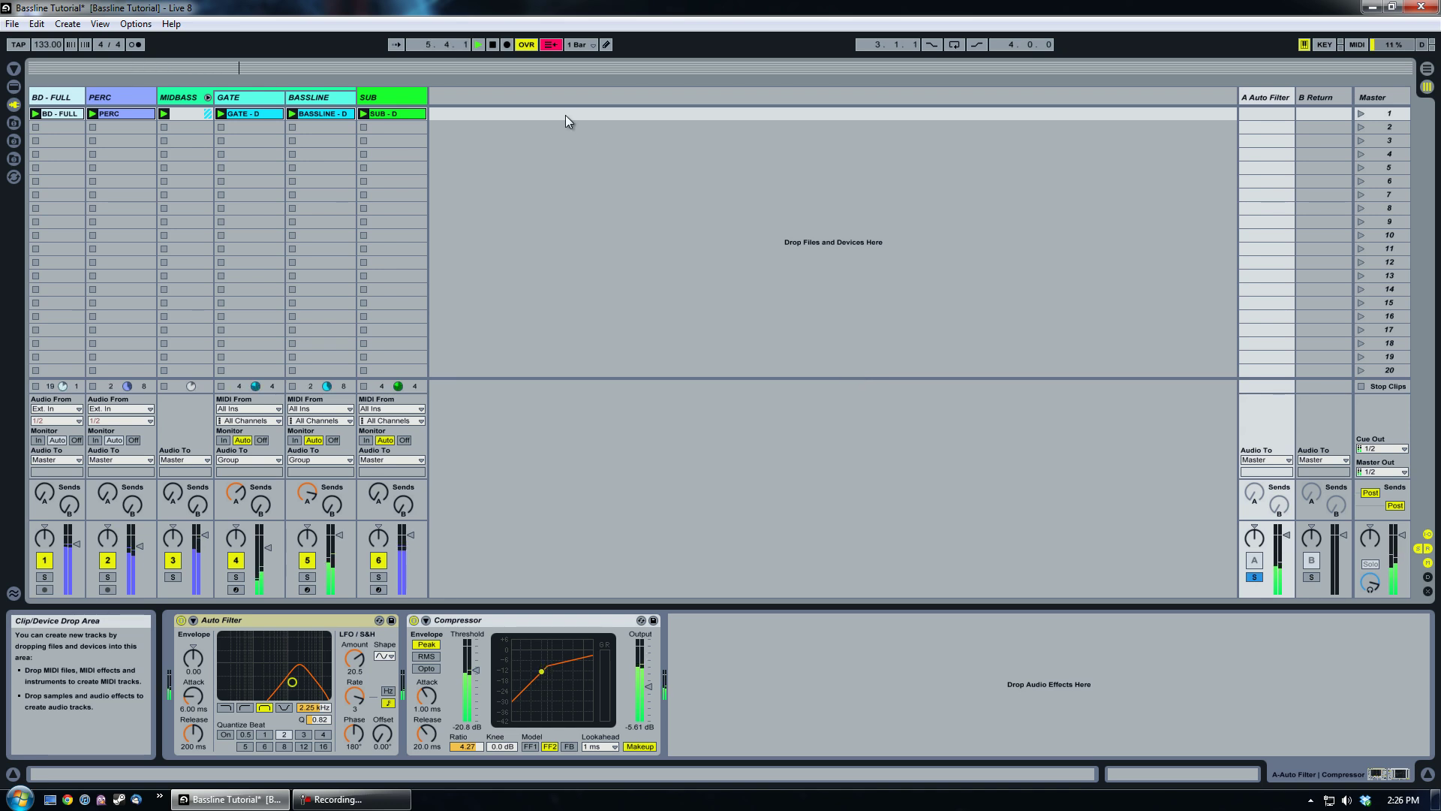
left_click(492, 45)
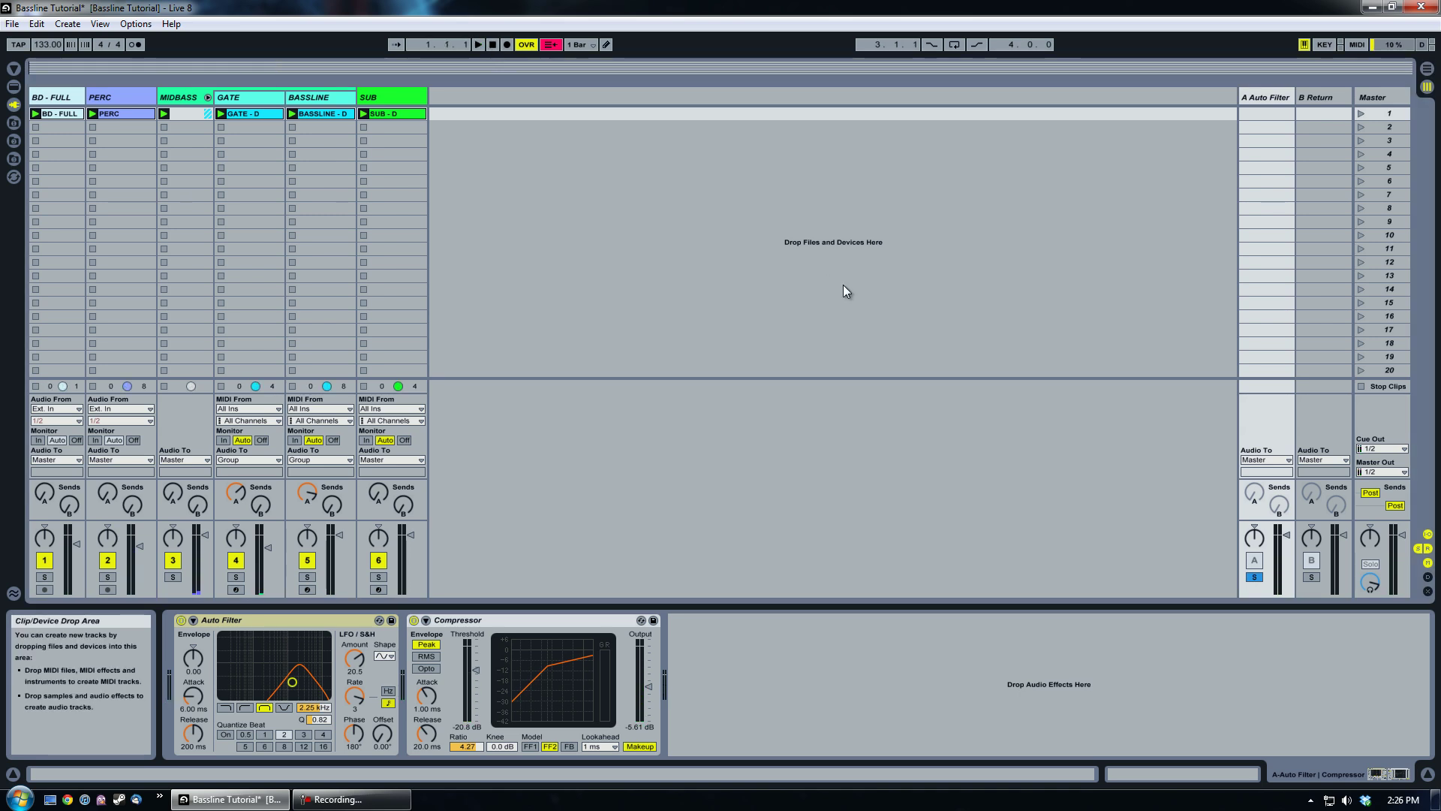
- Bring back the BASSLINE track's devices and reposition its FM8 effects window
left_click(329, 111)
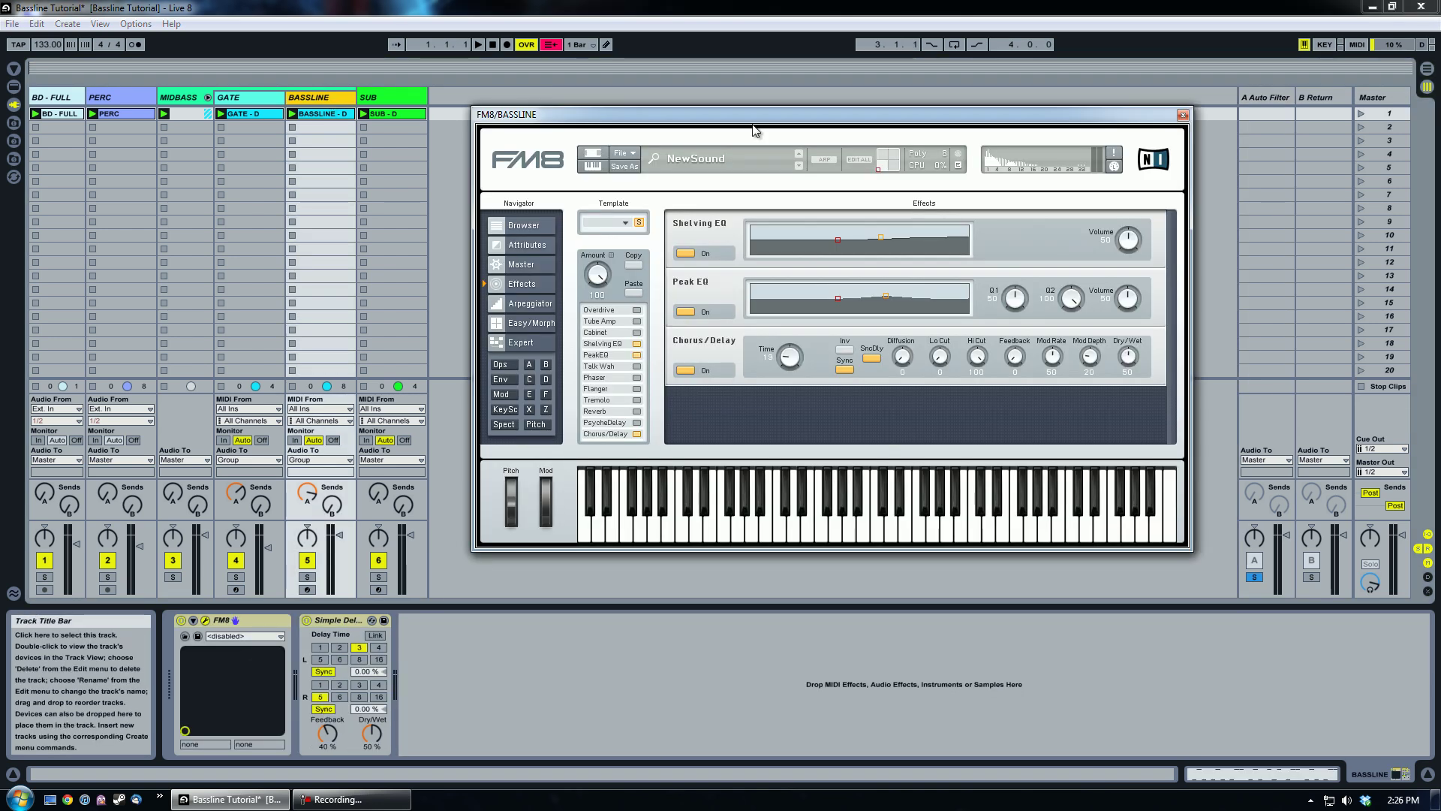
mouse_move(940, 122)
left_mouse_down()
mouse_move(994, 114)
mouse_move(928, 119)
left_mouse_up()
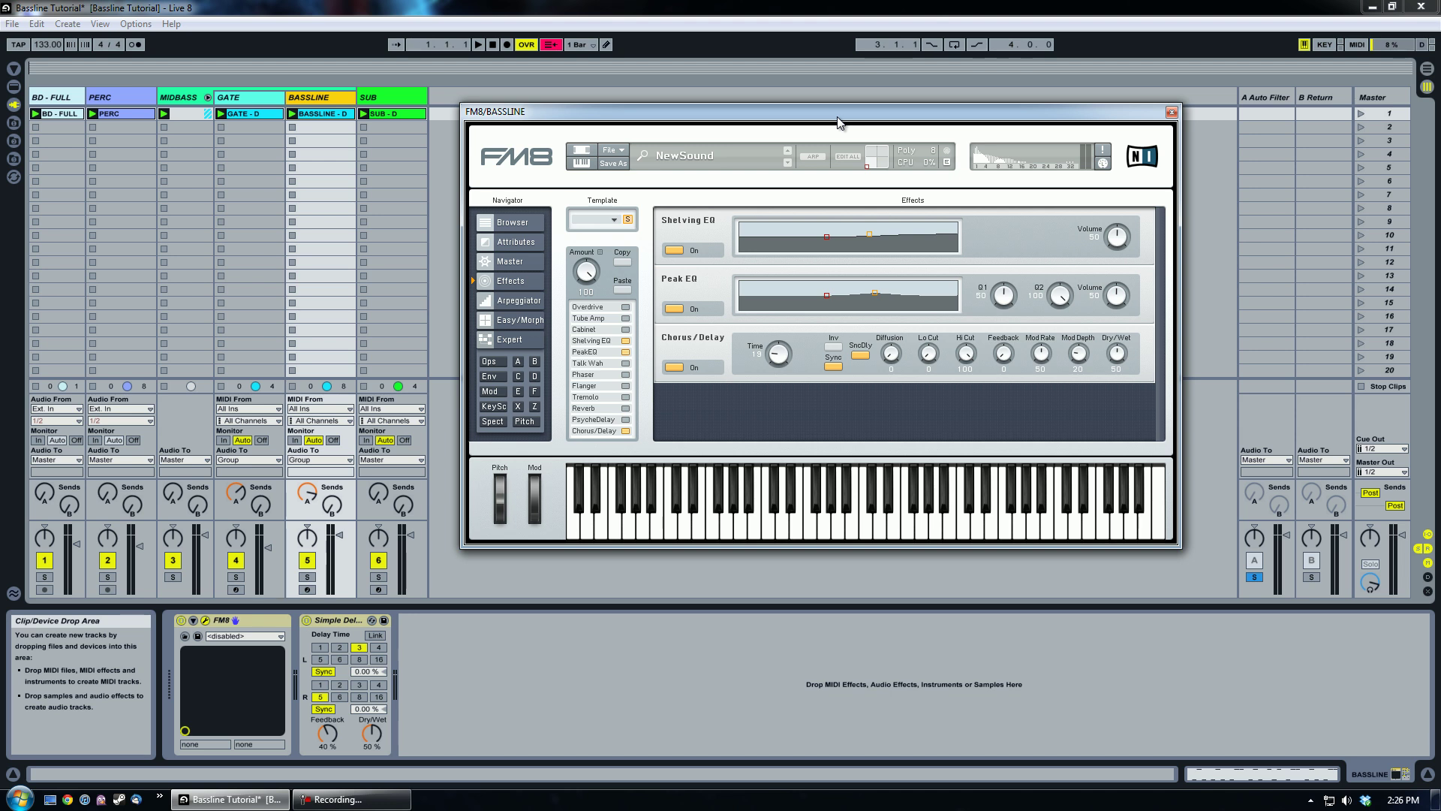
left_click_drag(839, 122, 873, 117)
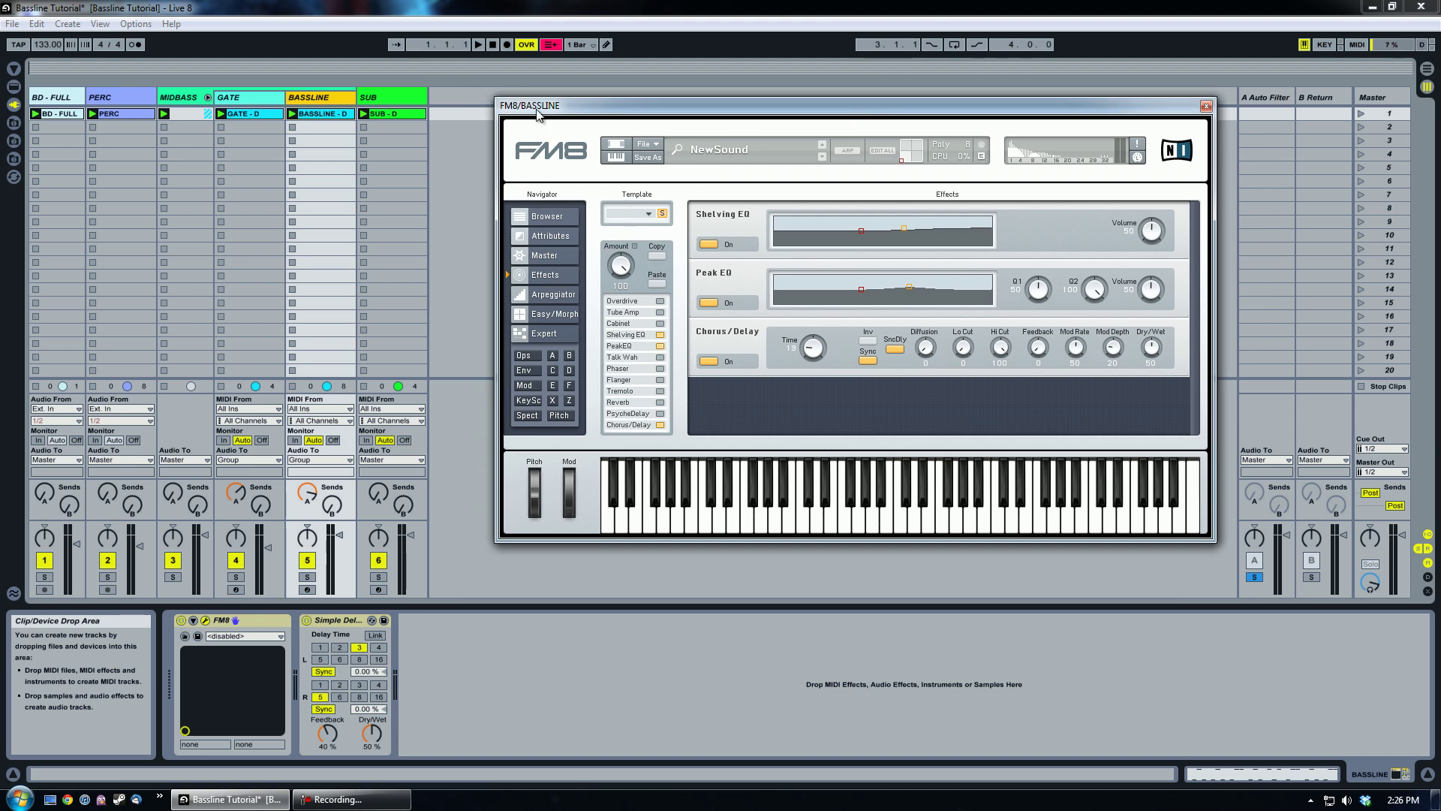
- Open the SUB track's FM8 and examine its operator overview and Master page settings
left_click(354, 96)
left_click(404, 93)
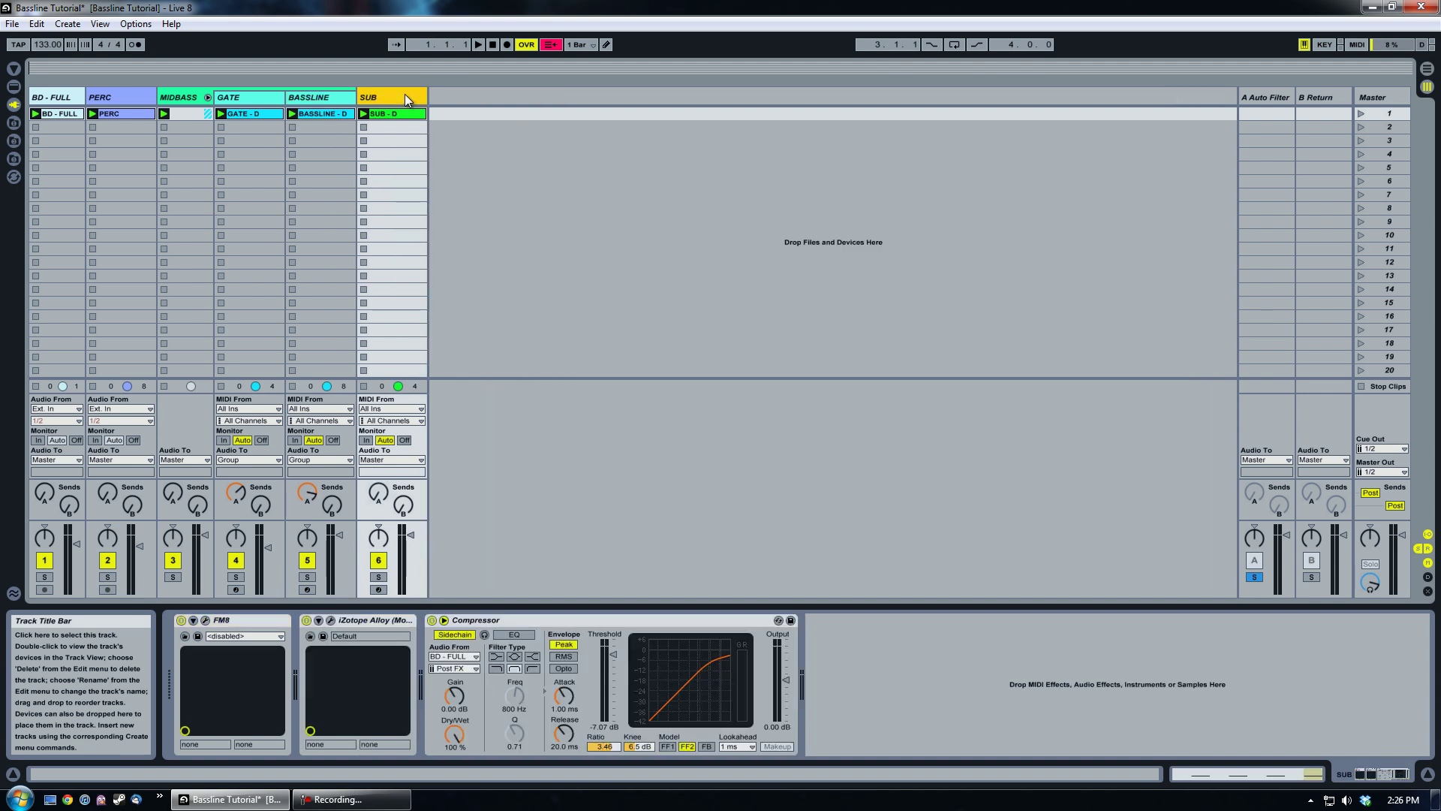
left_click(205, 618)
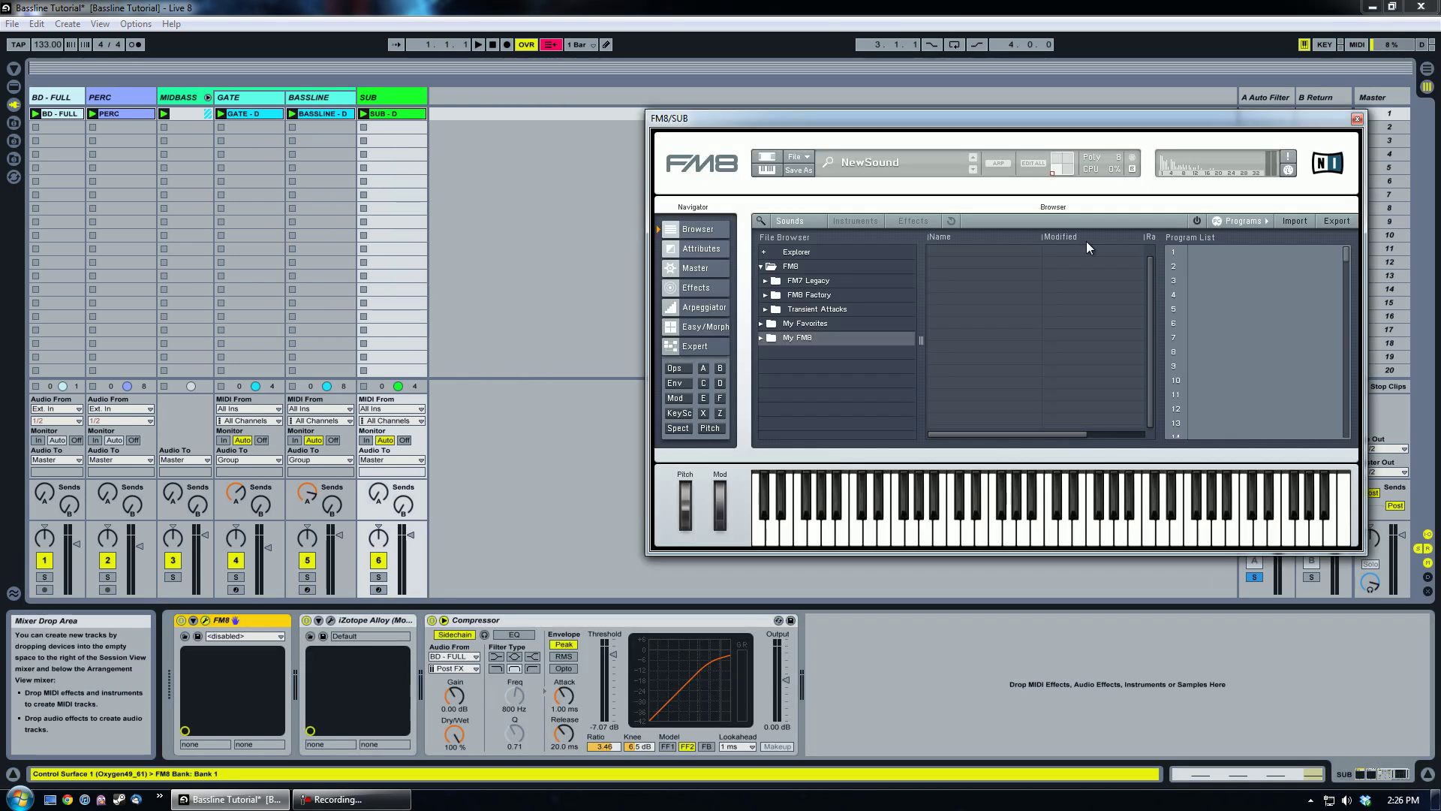
left_click(698, 345)
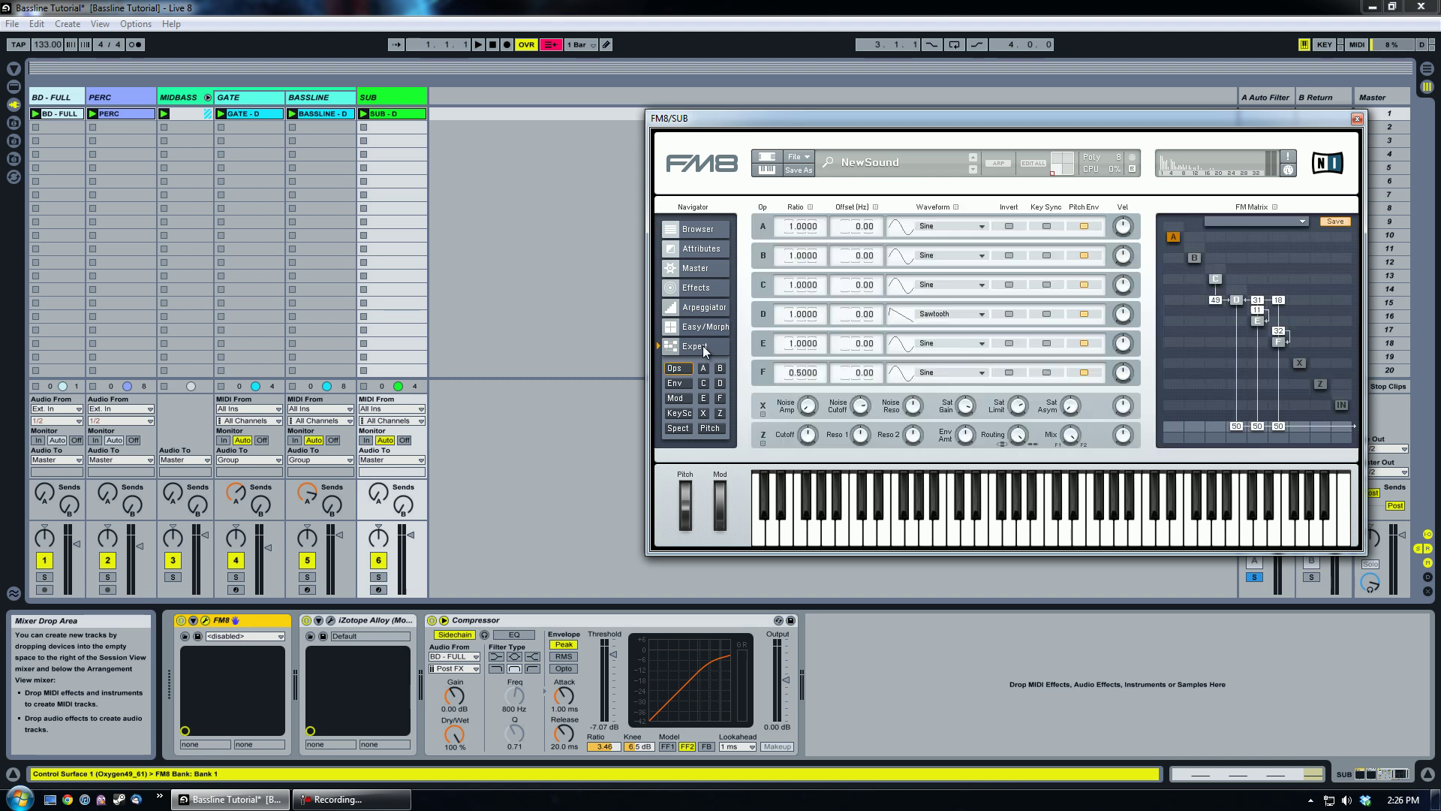
left_click(703, 269)
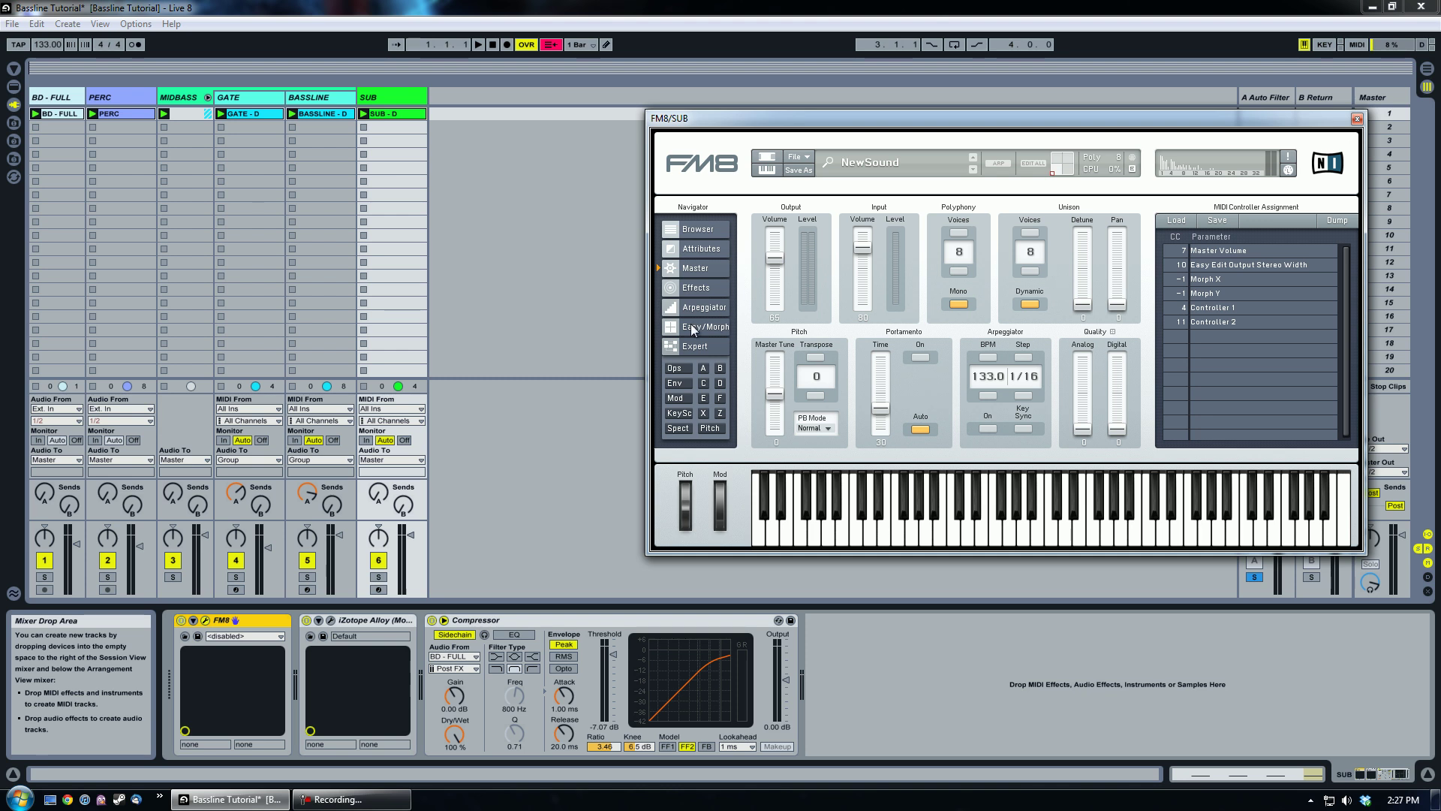
left_click(701, 343)
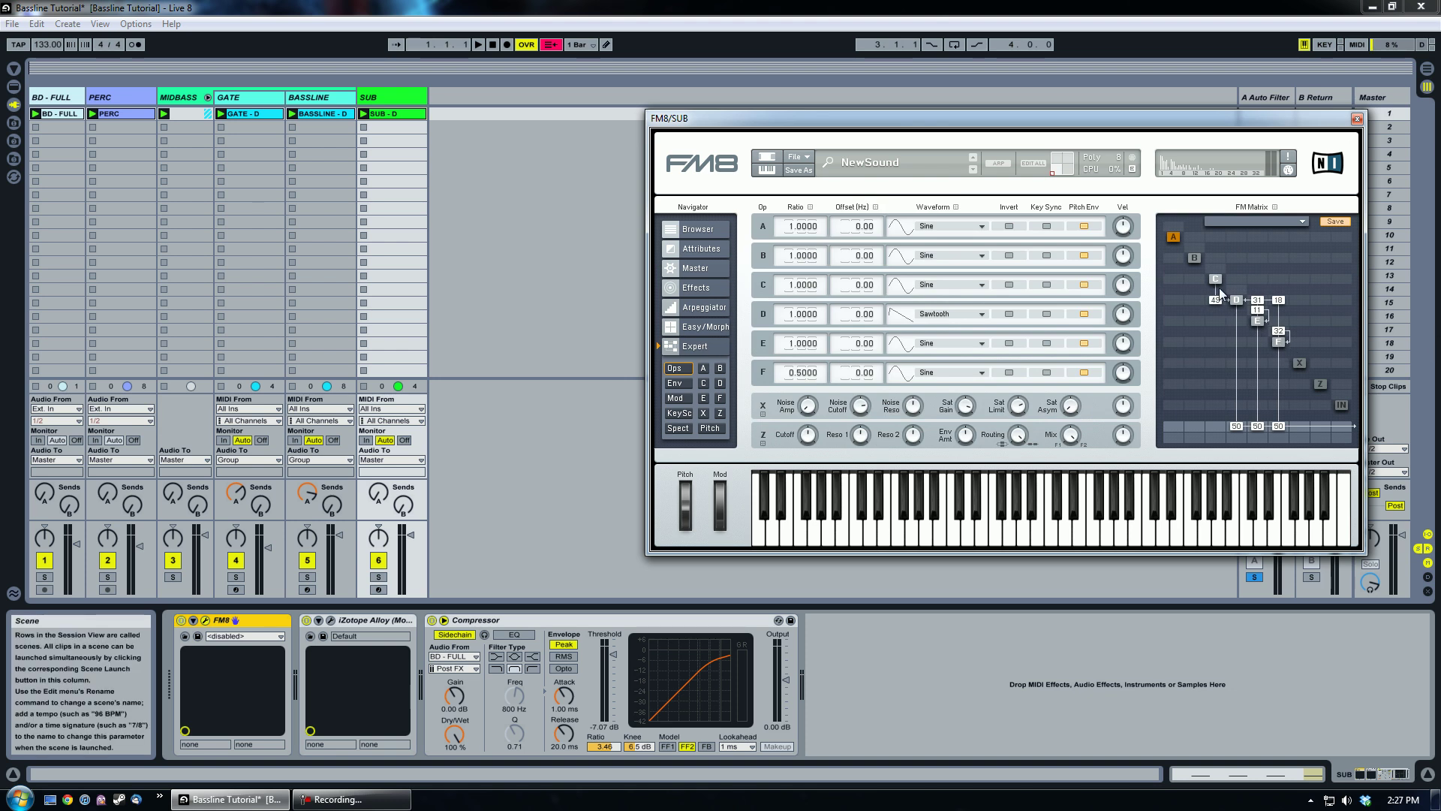
- Compare the settings and envelopes of operators D, E and F in the SUB track's FM8
left_click(1278, 342)
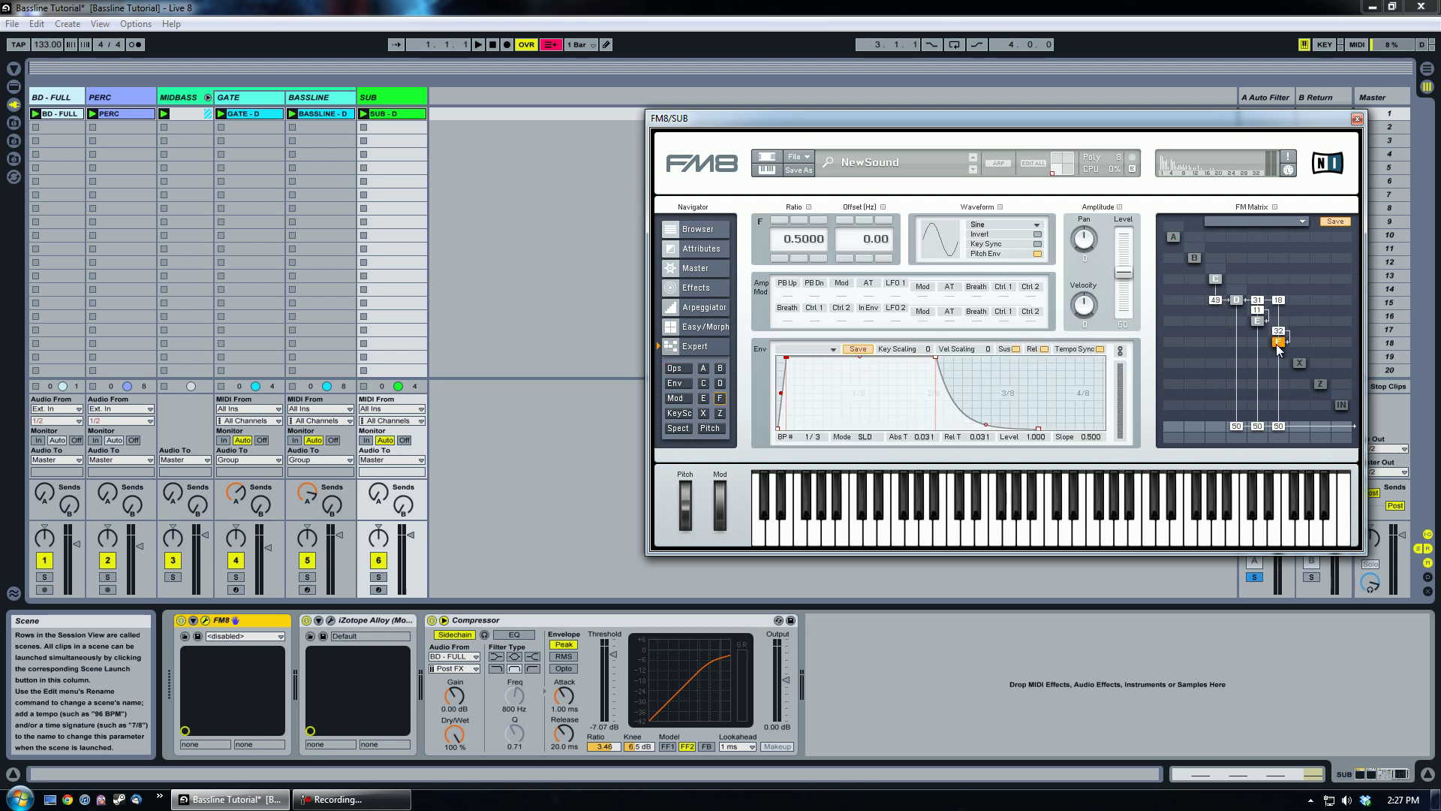
left_click(1258, 322)
left_click(1236, 300)
left_click(1258, 322)
left_click(1236, 300)
left_click(1280, 342)
left_click(1258, 322)
left_click(1278, 342)
left_click(1256, 322)
left_click(1281, 345)
- Solo the SUB track and move its FM8 window towards the centre of the session
left_click_drag(1262, 120, 1053, 132)
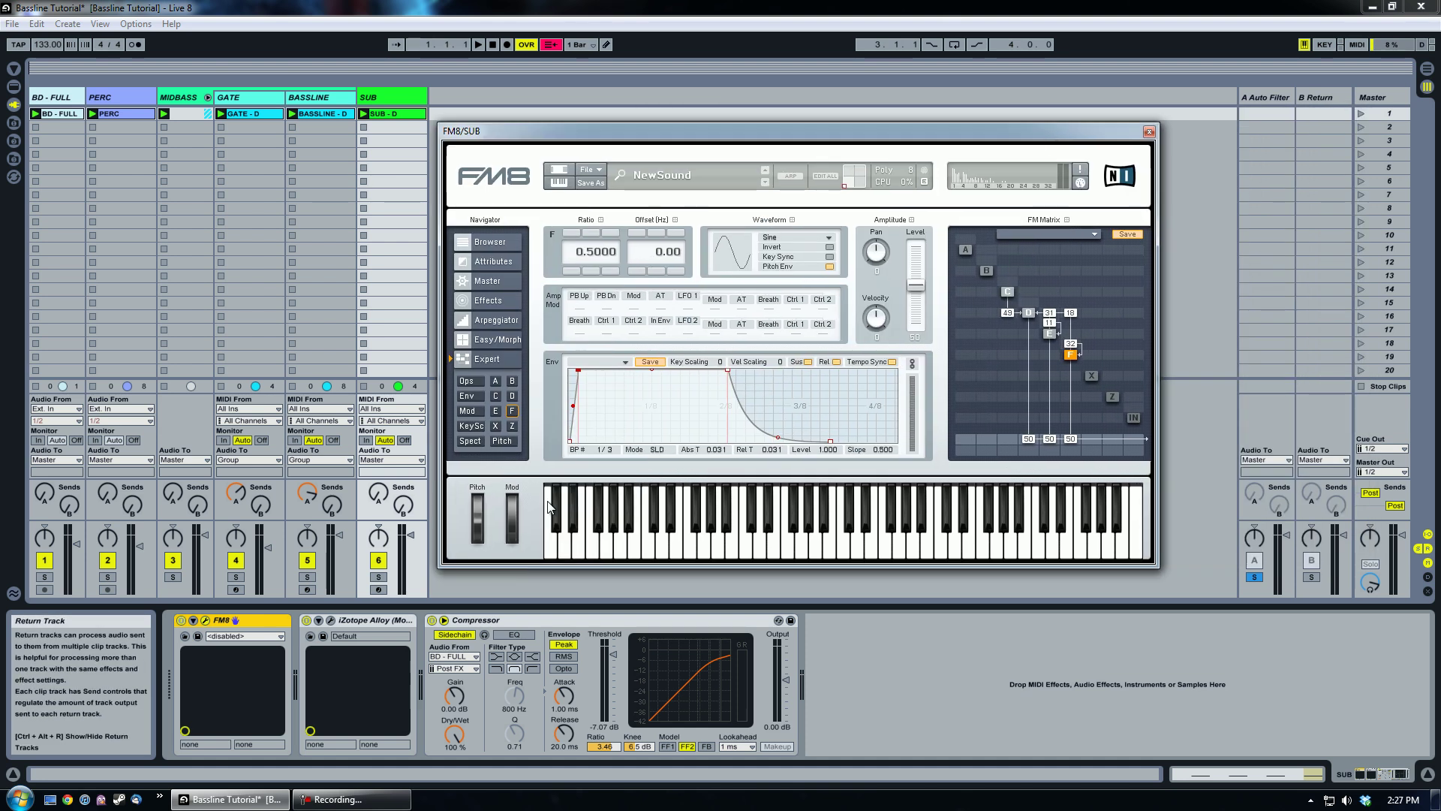
left_click(377, 578)
left_click_drag(693, 138, 698, 144)
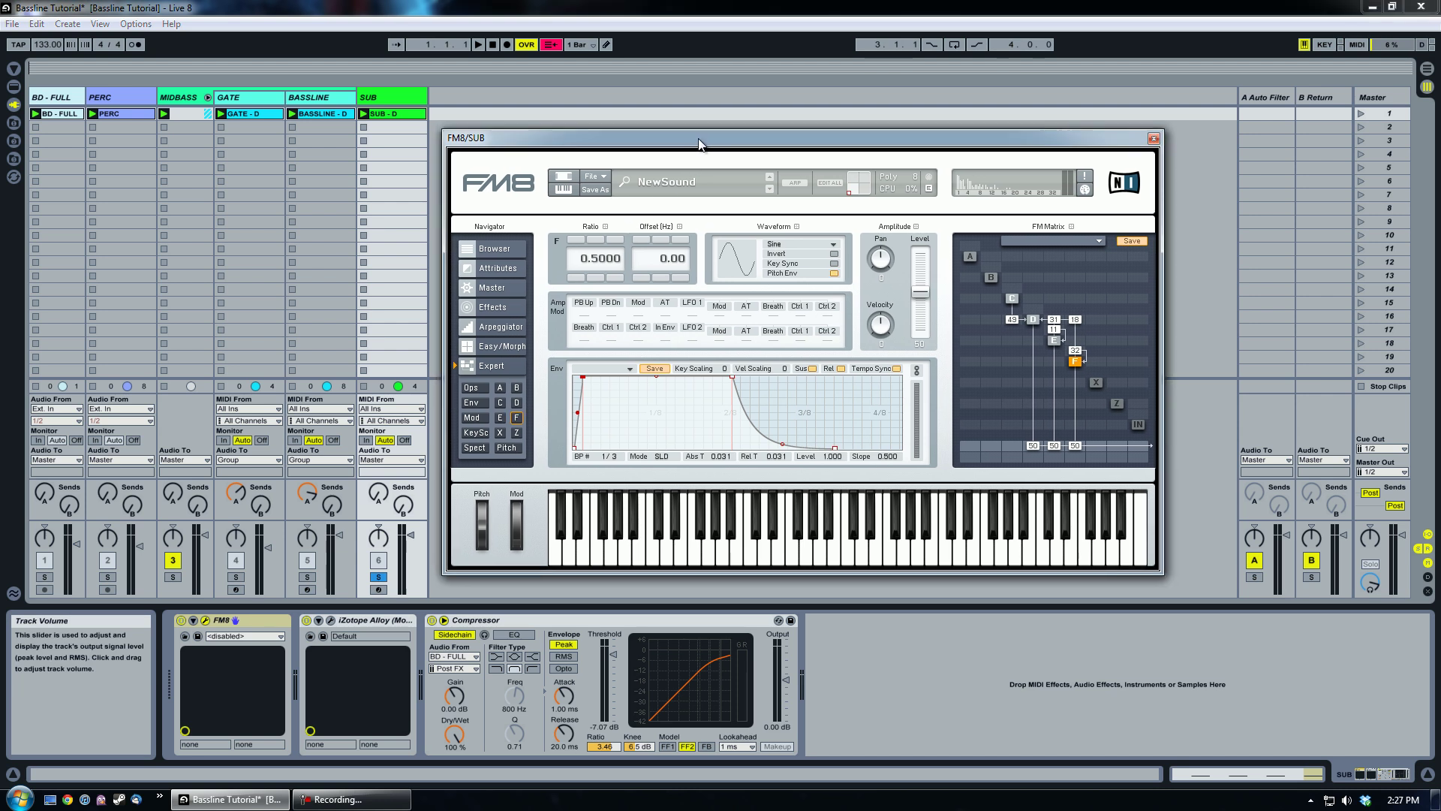
- Play scene 1 and audition operators D, E and F separately by removing and restoring their output levels in the SUB track's FM8 matrix
left_click(1360, 114)
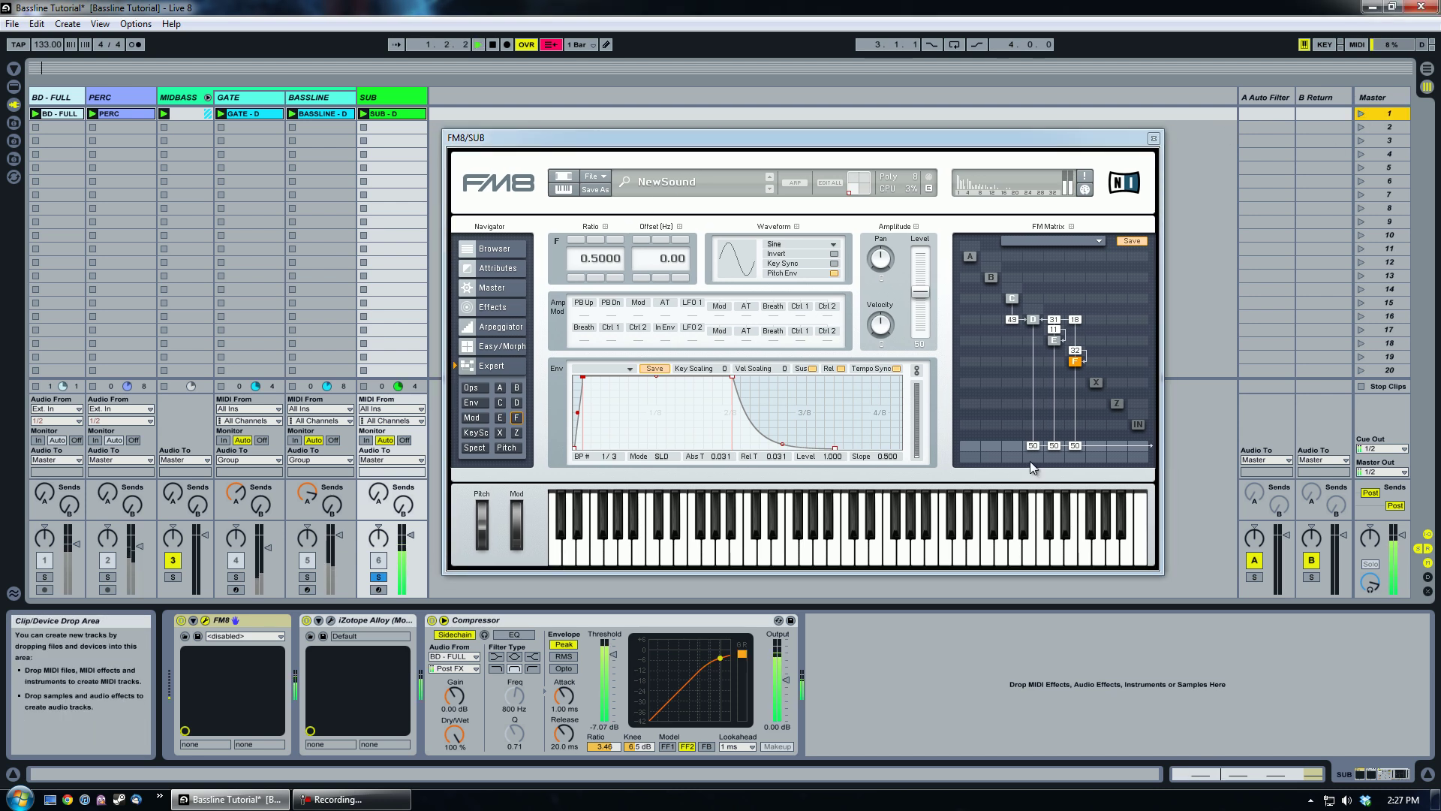
left_click_drag(1054, 446, 1038, 488)
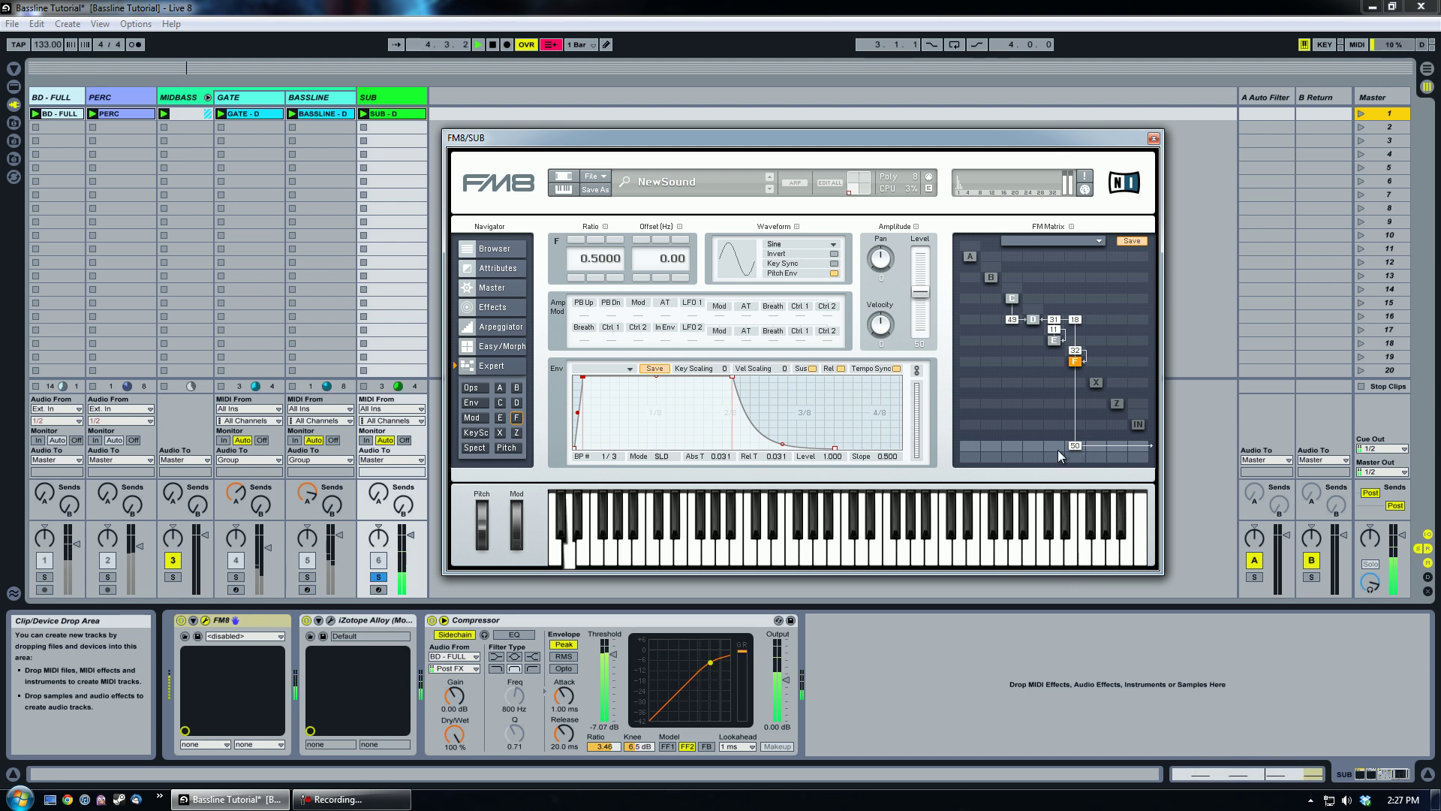
left_click_drag(1058, 448, 1079, 481)
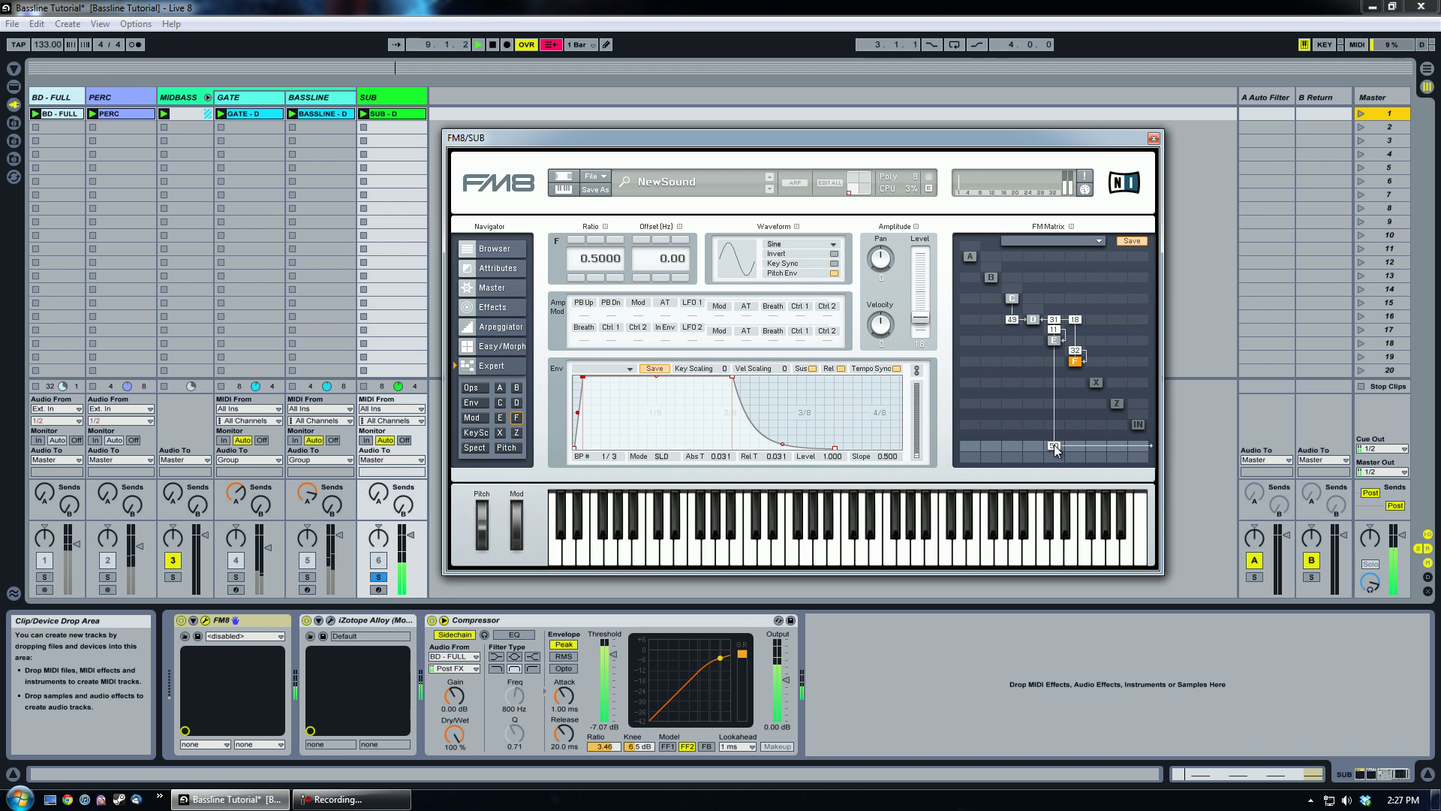
left_click(1034, 446)
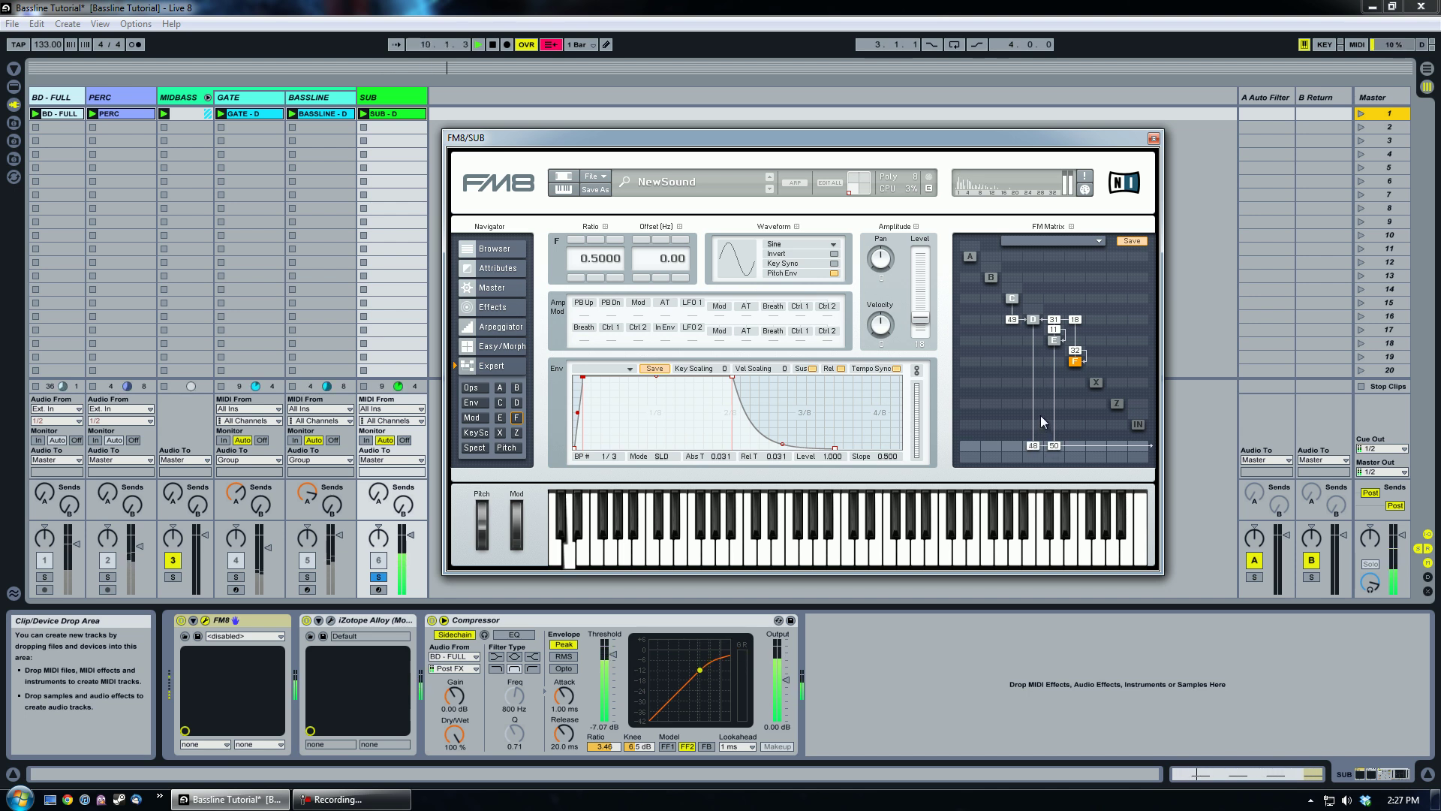
left_click_drag(1054, 446, 1059, 464)
left_click_drag(1059, 444, 1081, 413)
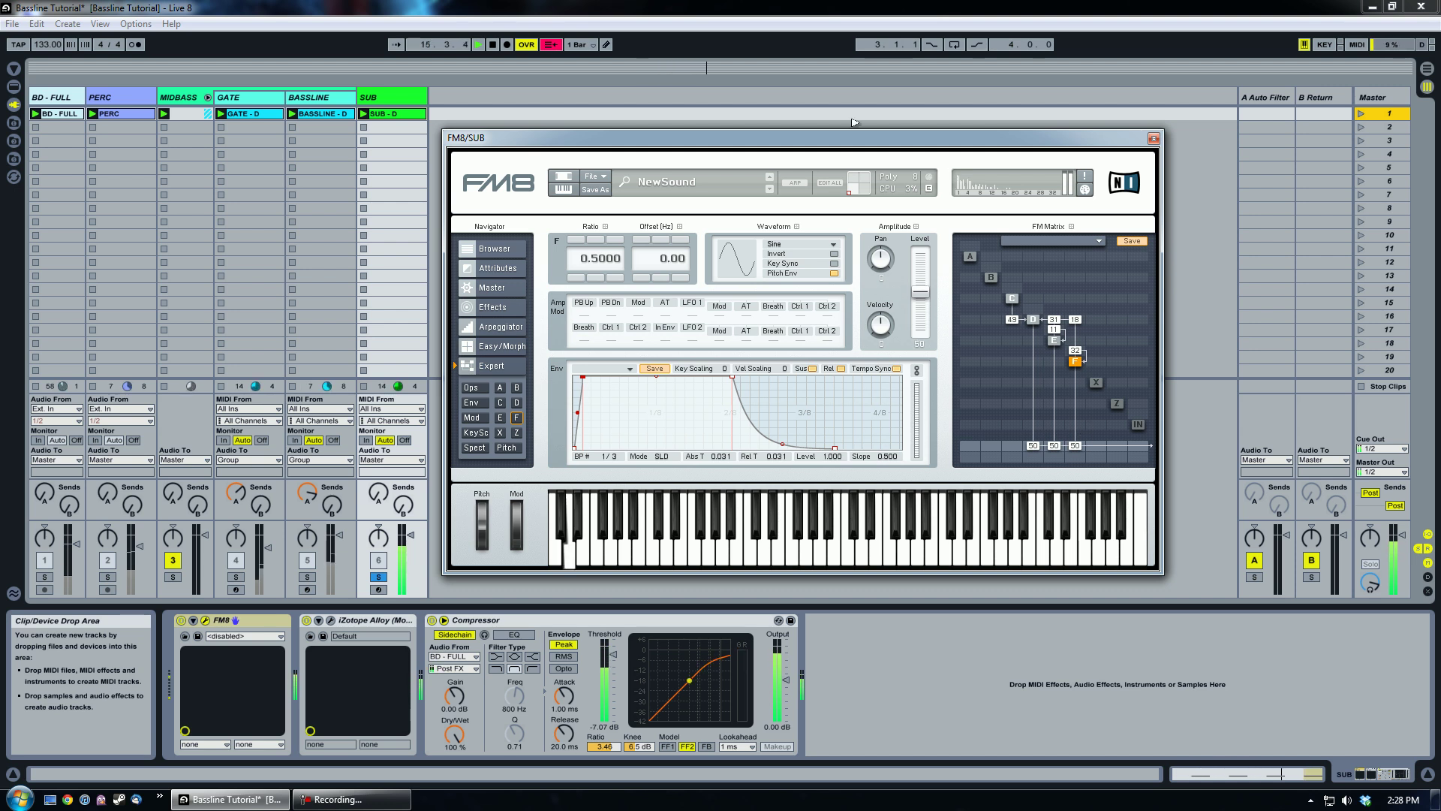
left_click(492, 45)
- Reposition the SUB track's FM8 window and compare the ratio, waveform and envelope settings of operators C, D, E and F
left_click_drag(762, 140, 838, 136)
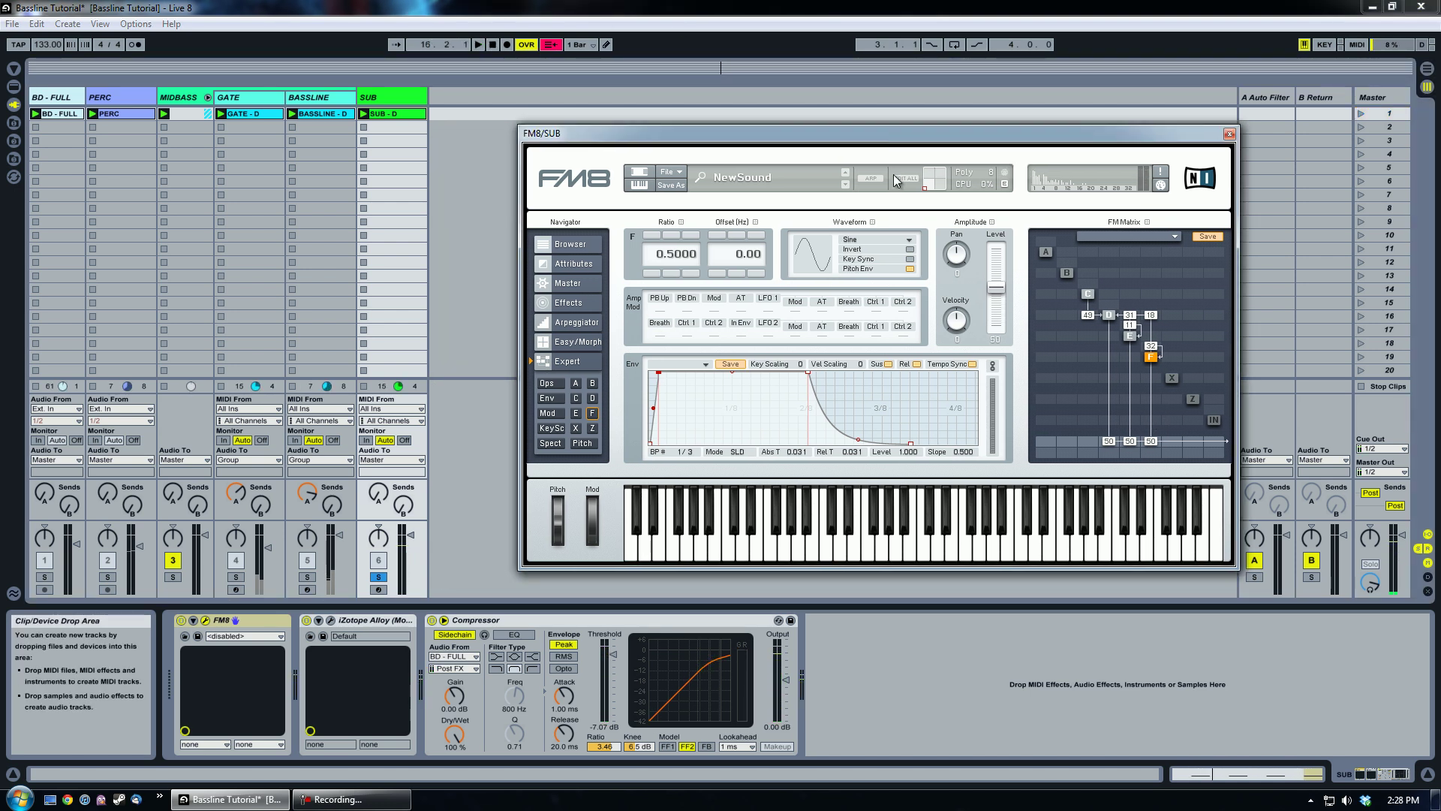
left_click(1130, 337)
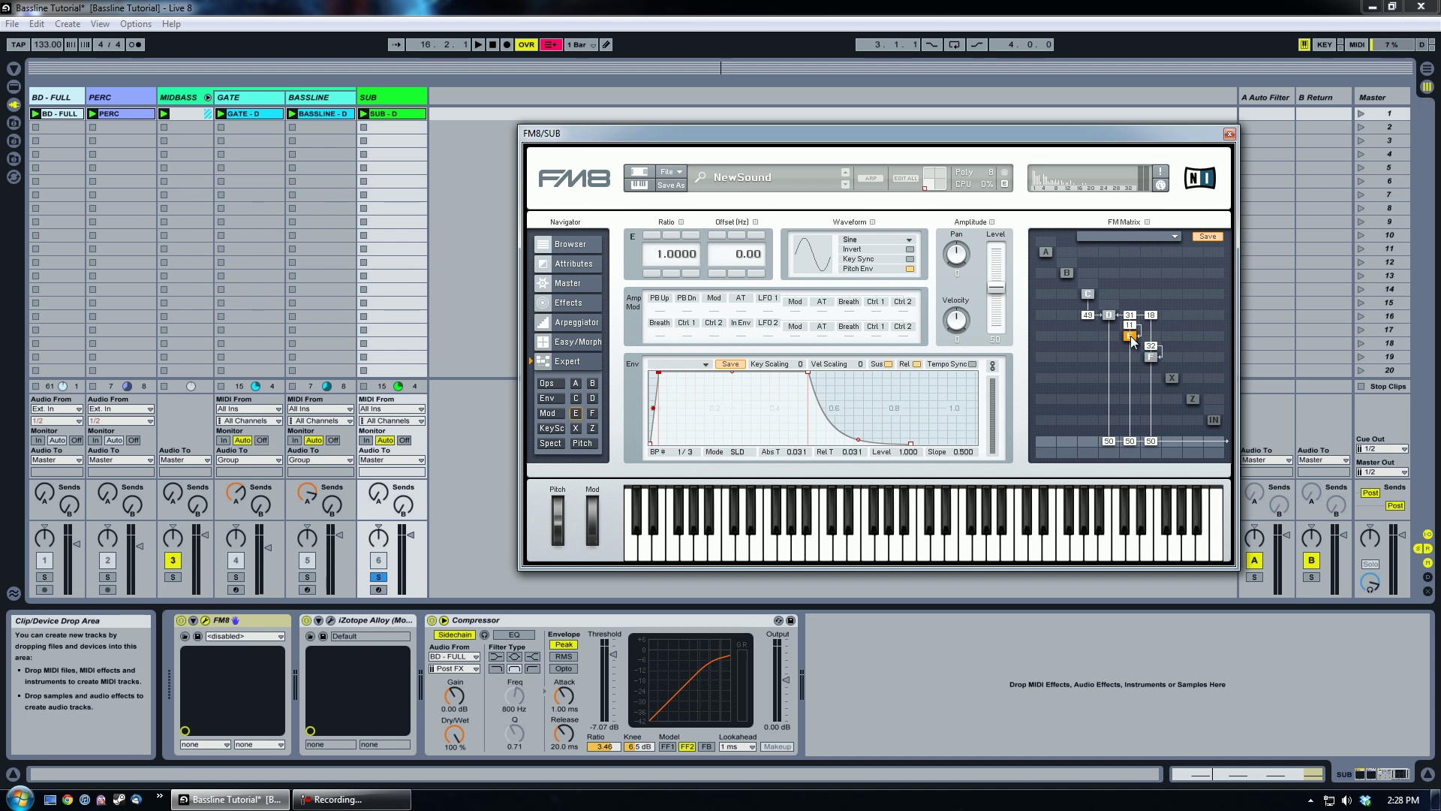
left_click(1088, 294)
left_click(1110, 316)
left_click(1151, 358)
left_click(1109, 316)
left_click(1151, 358)
left_click(1130, 337)
left_click(1087, 294)
left_click(1108, 316)
- Review the FM8's Master and Expert pages and open its Effects page to examine the Peak EQ
left_click(578, 287)
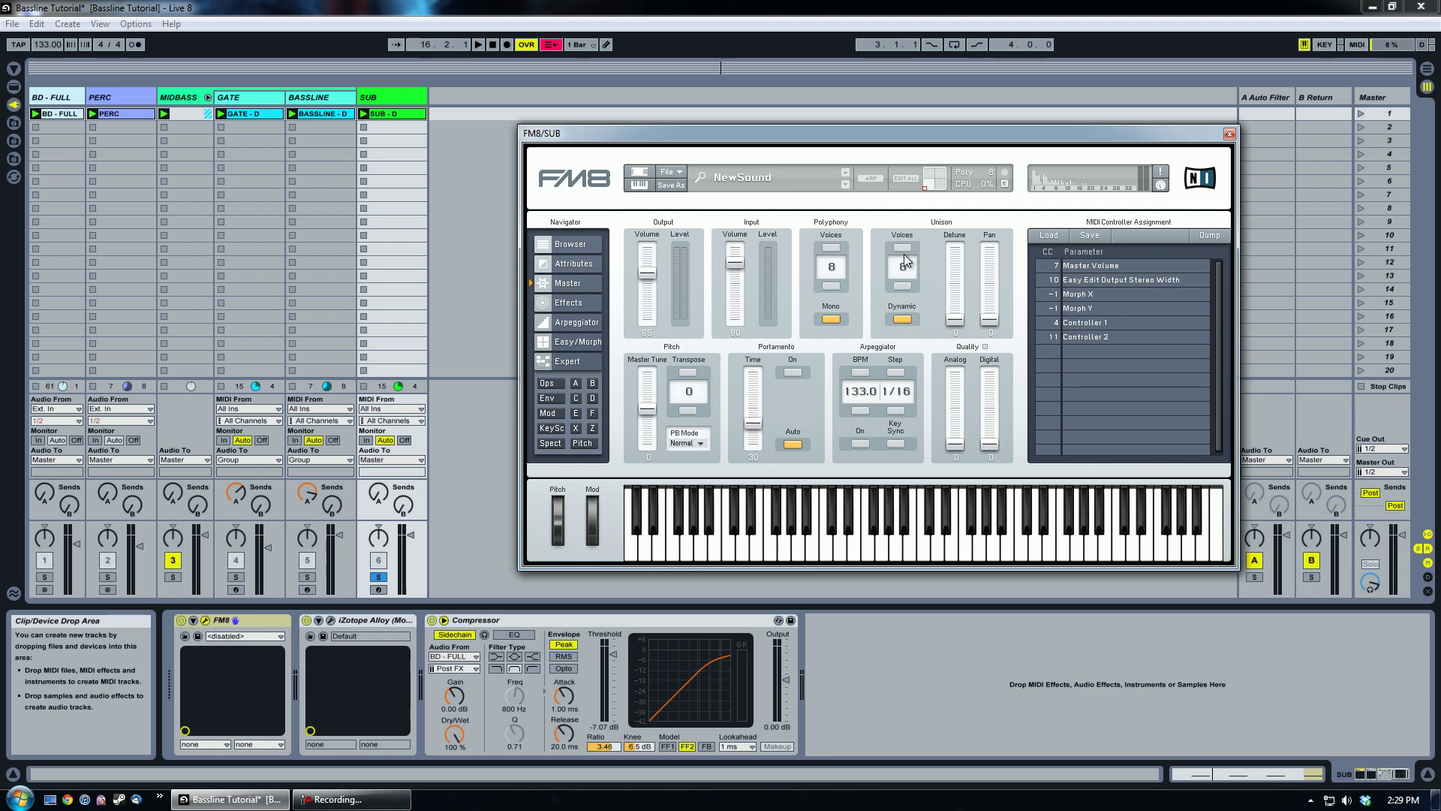
left_click(568, 361)
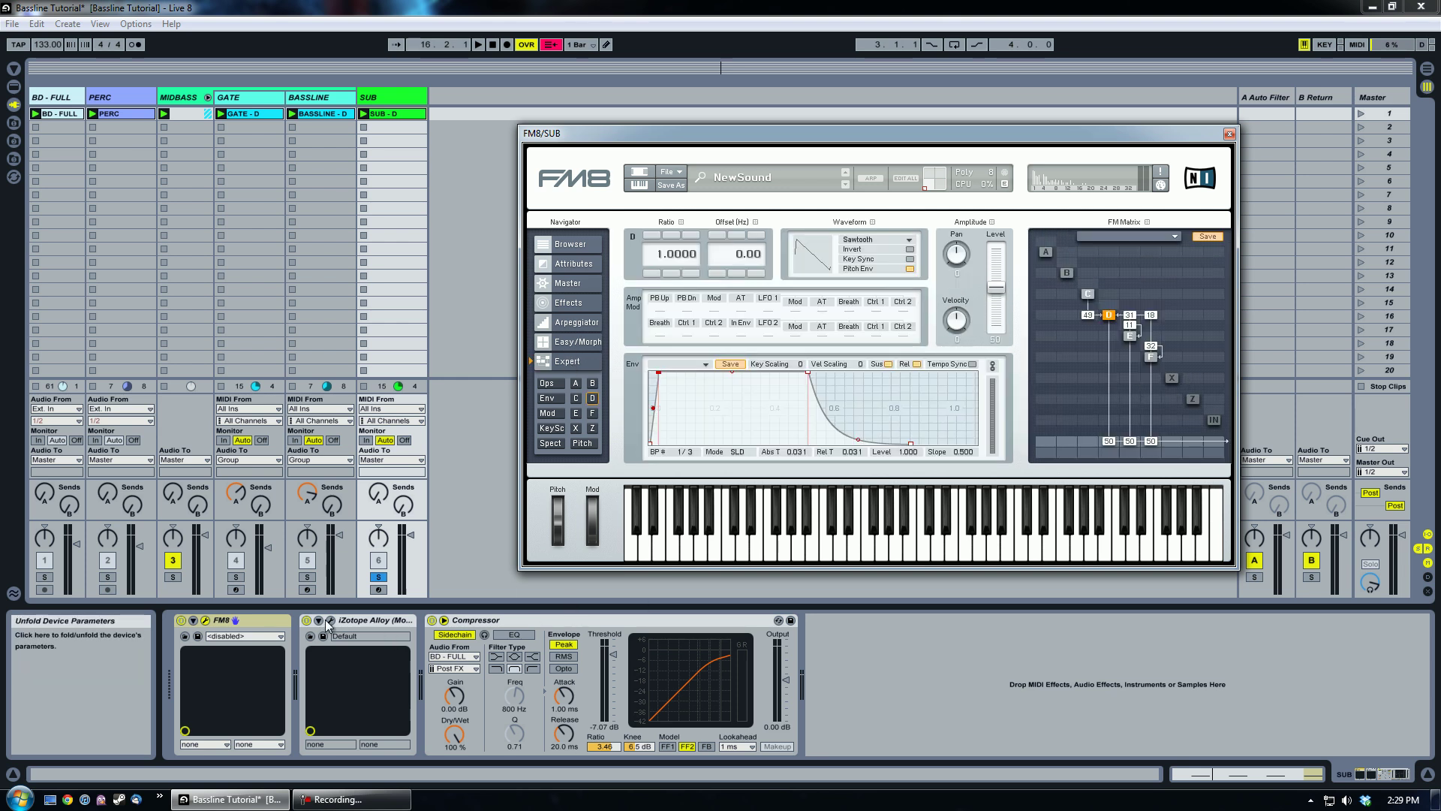
left_click(574, 302)
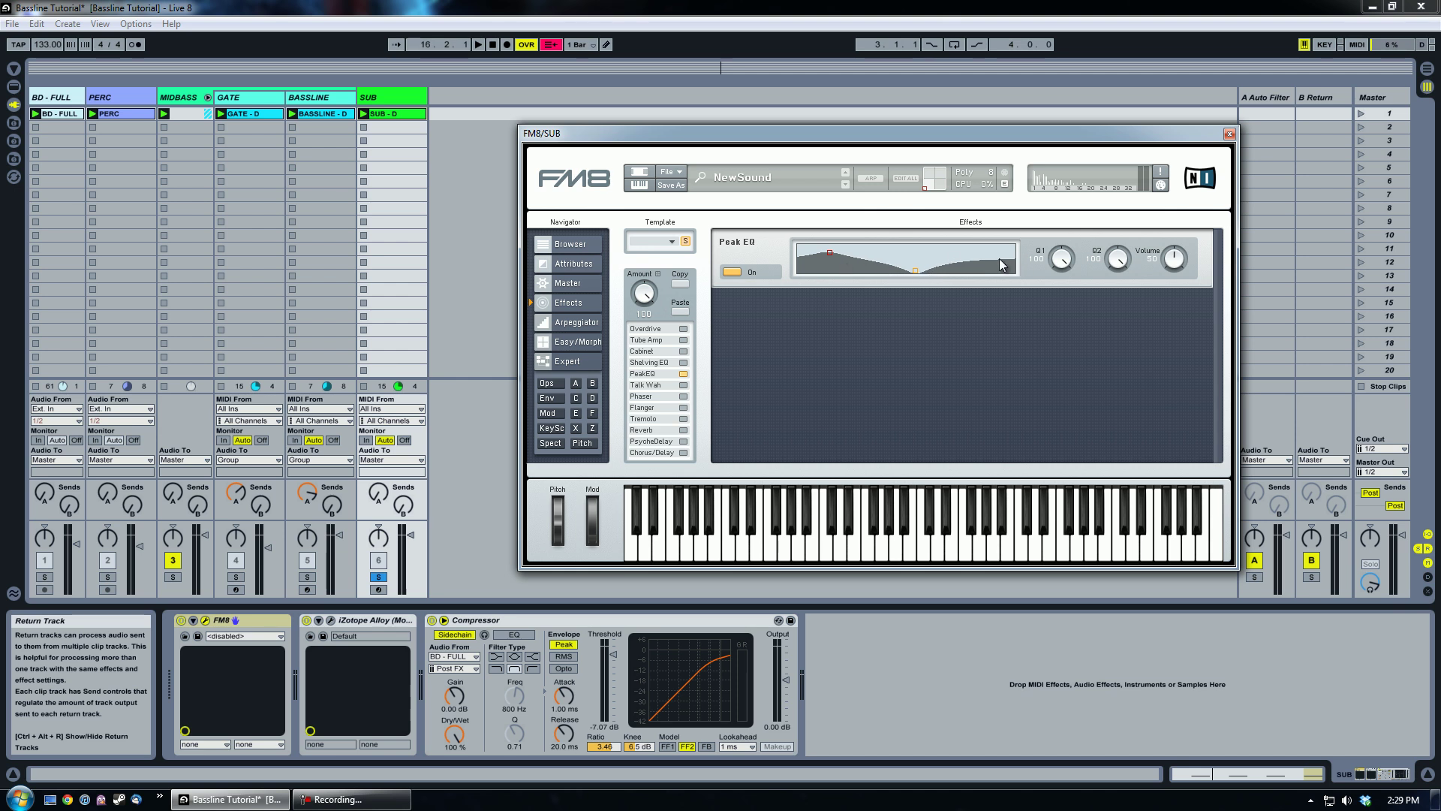
- Play scene 1 and compare the SUB sound with FM8's Peak EQ off and on, stopping playback when finished
left_click(1361, 116)
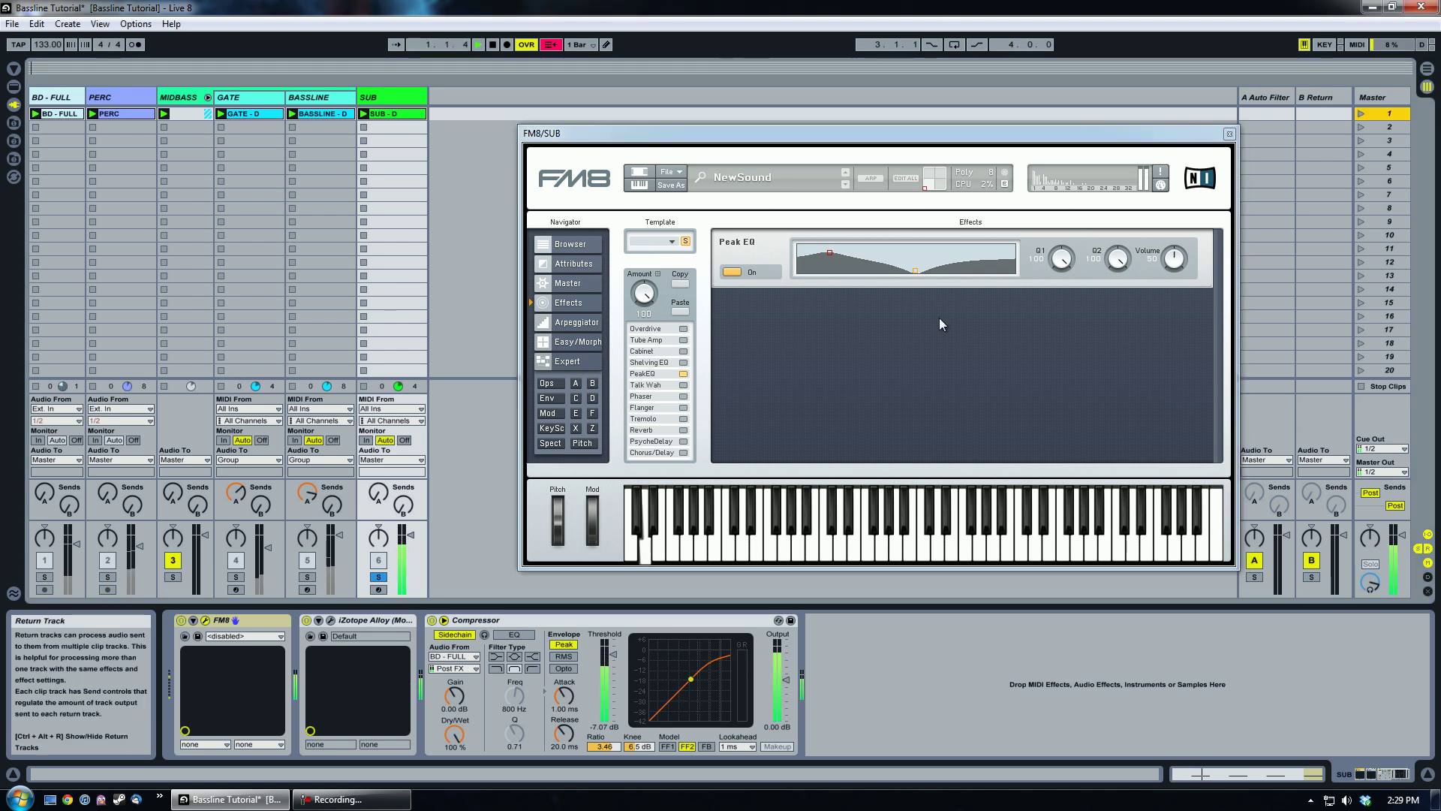
left_click(732, 273)
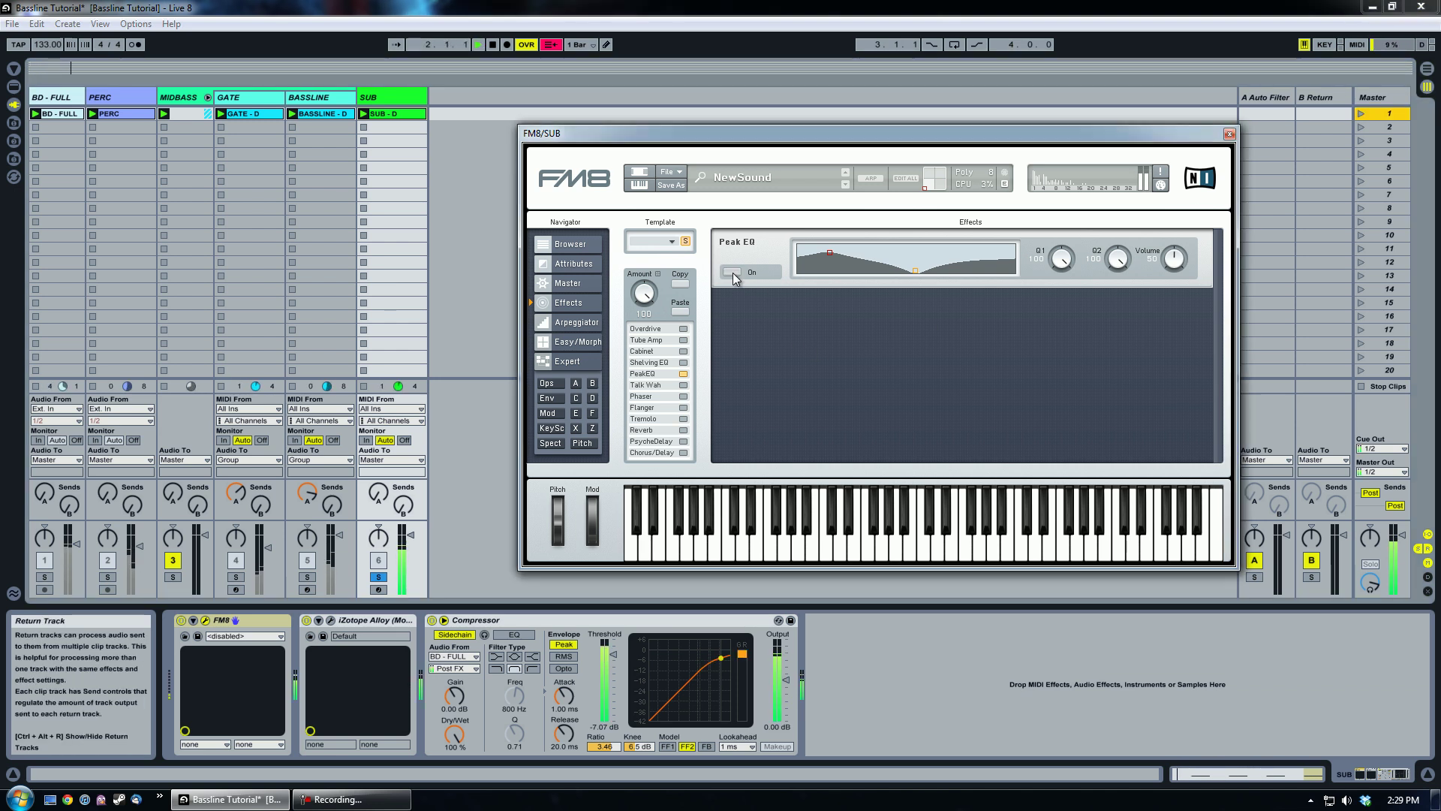
left_click(683, 374)
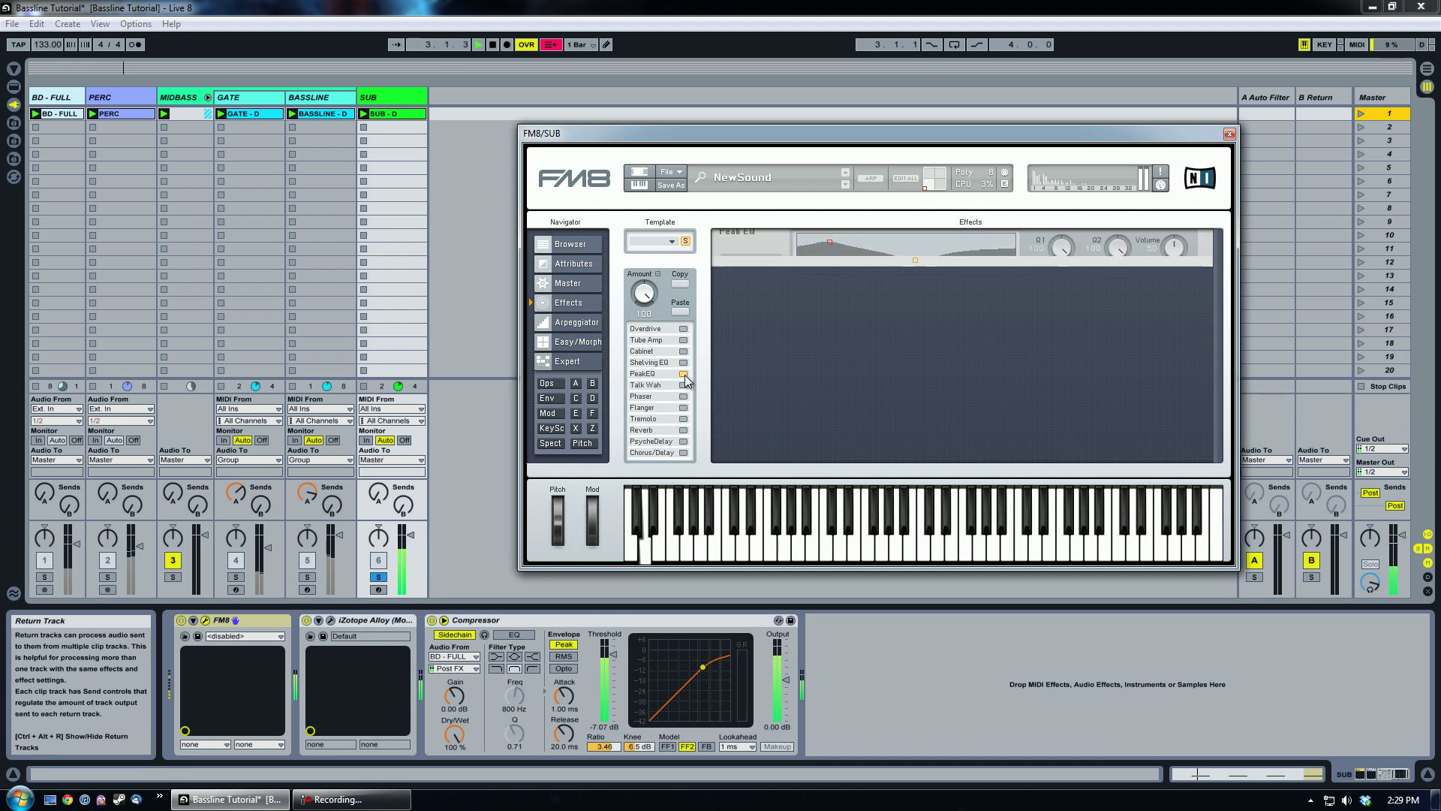
left_click(493, 45)
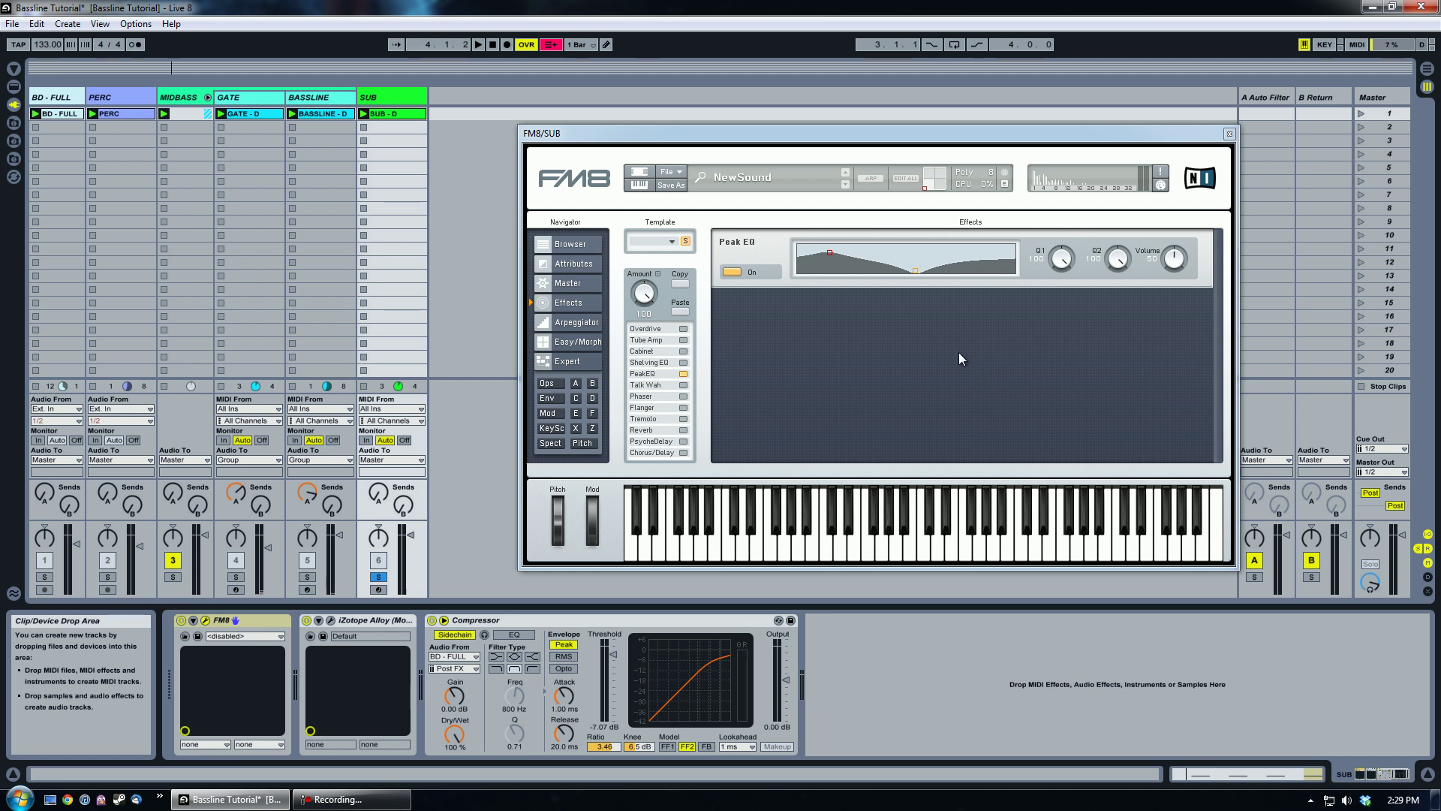
left_click(916, 338)
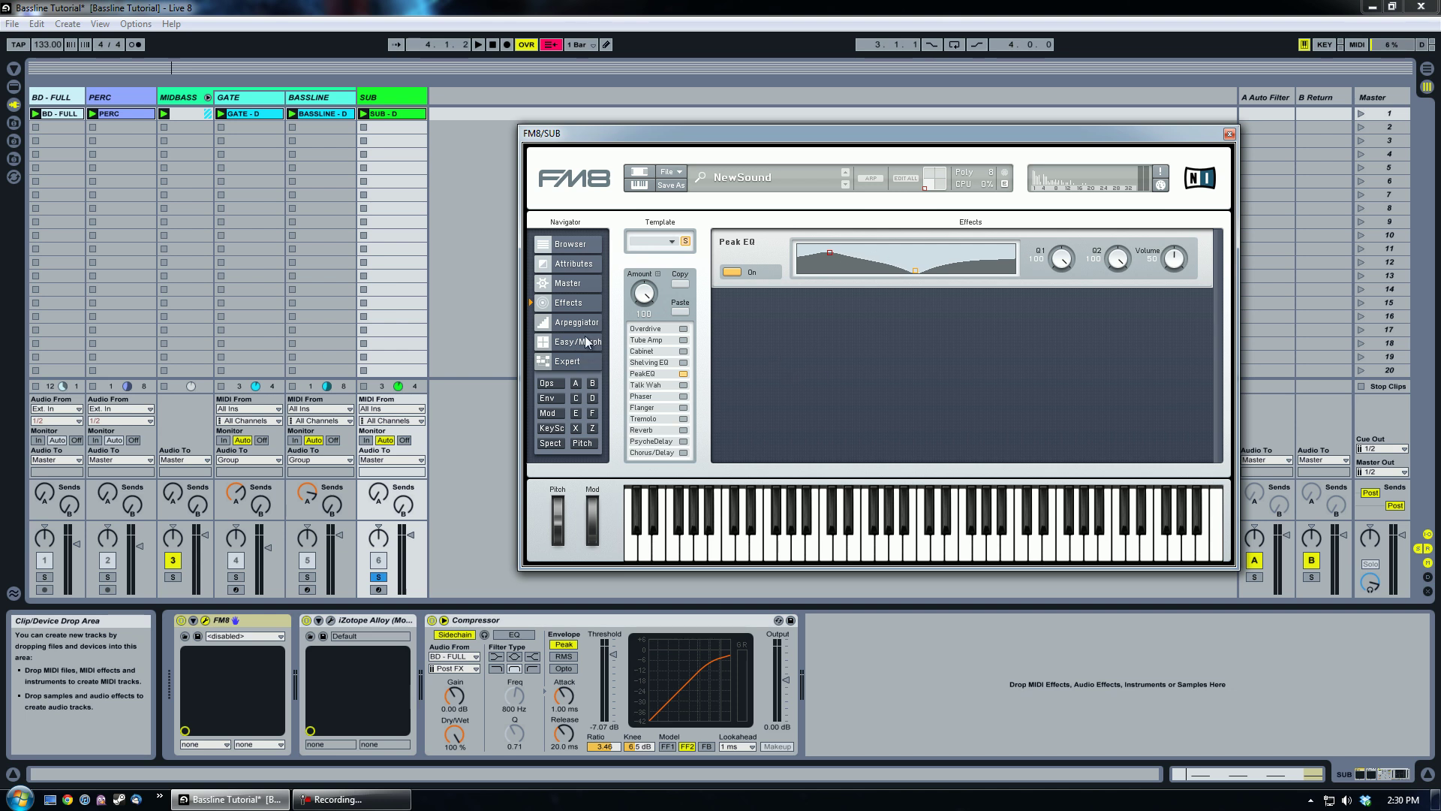
- Close FM8 and open the SUB track's iZotope Alloy to examine its macro overview, Dynamics and Exciter settings
left_click(1230, 135)
left_click(339, 624)
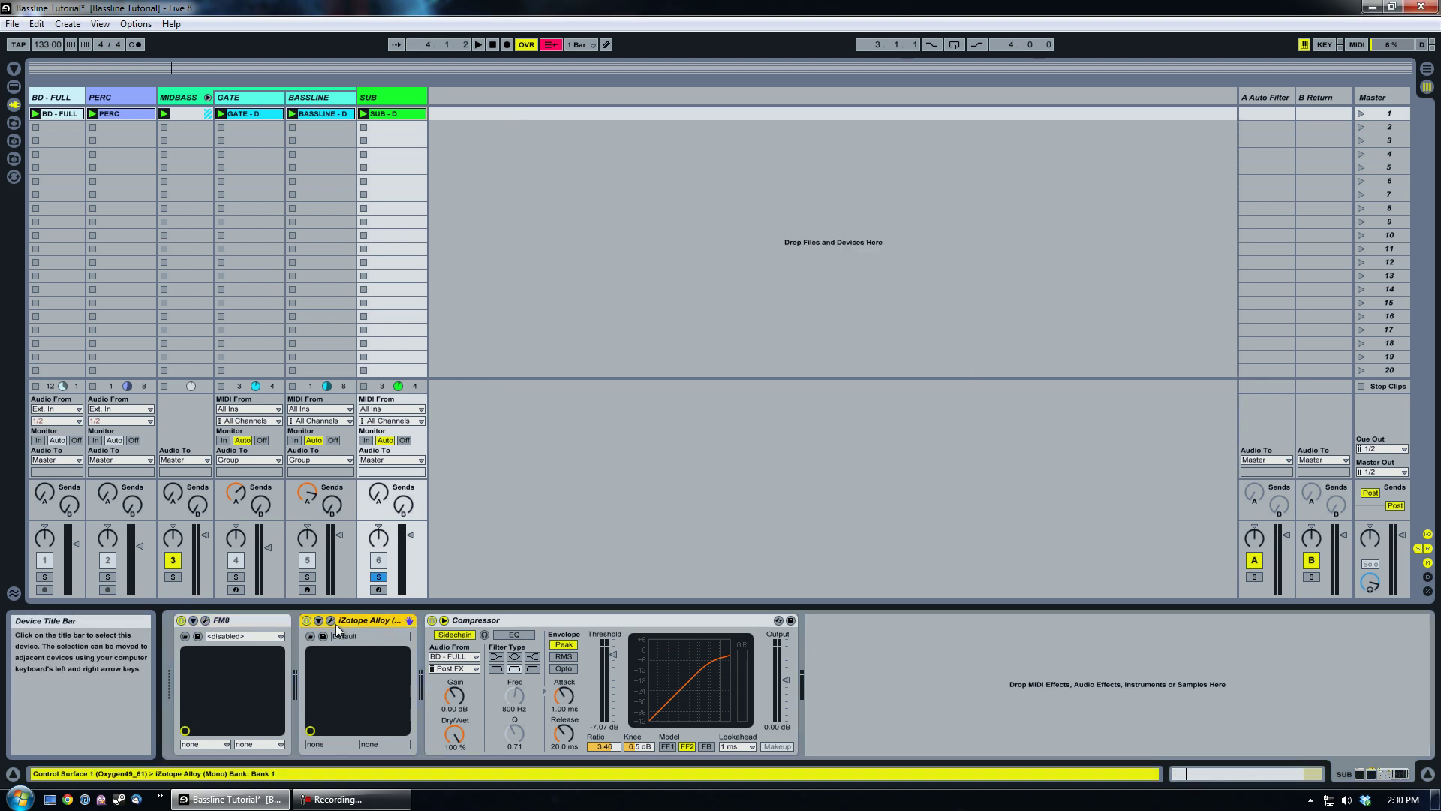
left_click(330, 621)
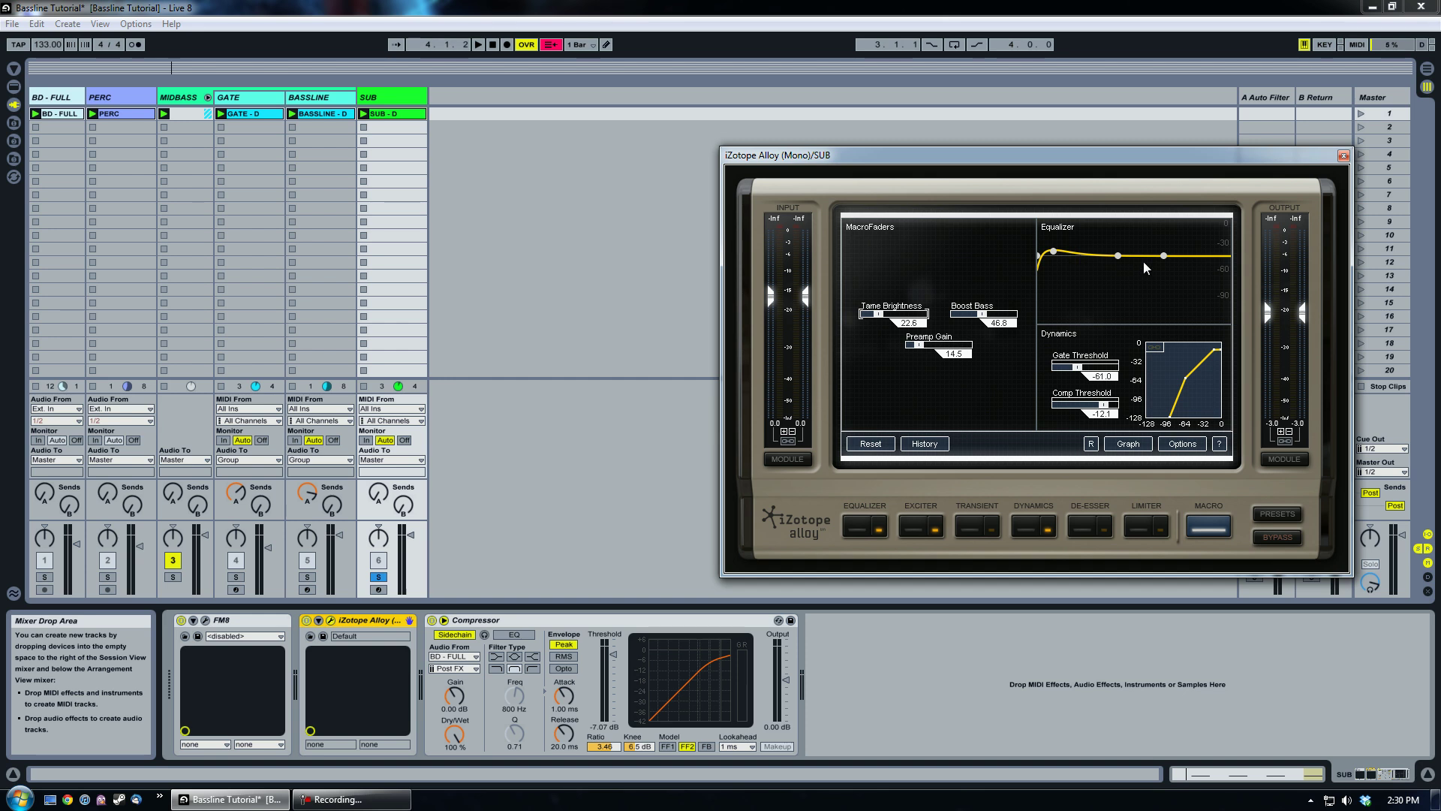
left_click(1025, 526)
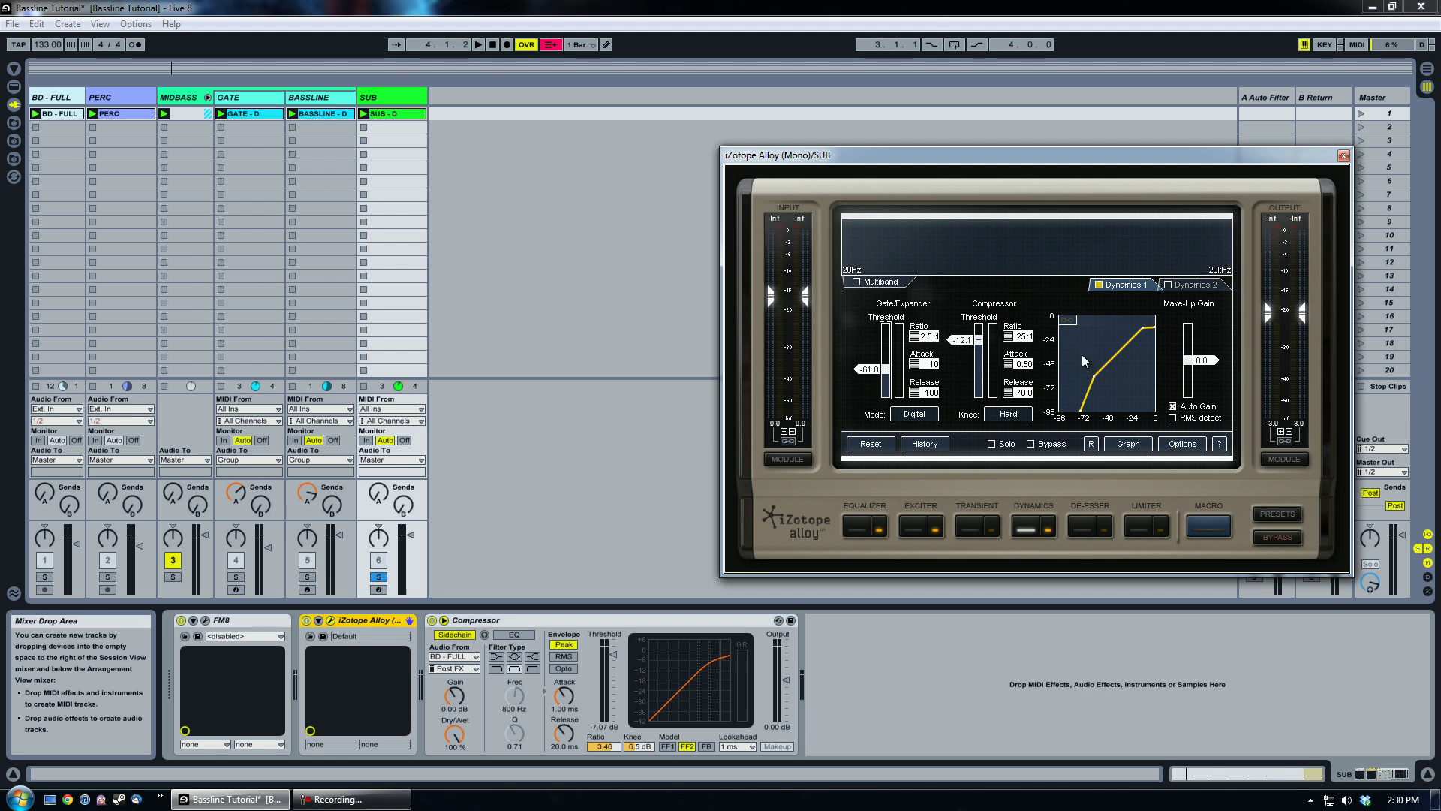
left_click(913, 528)
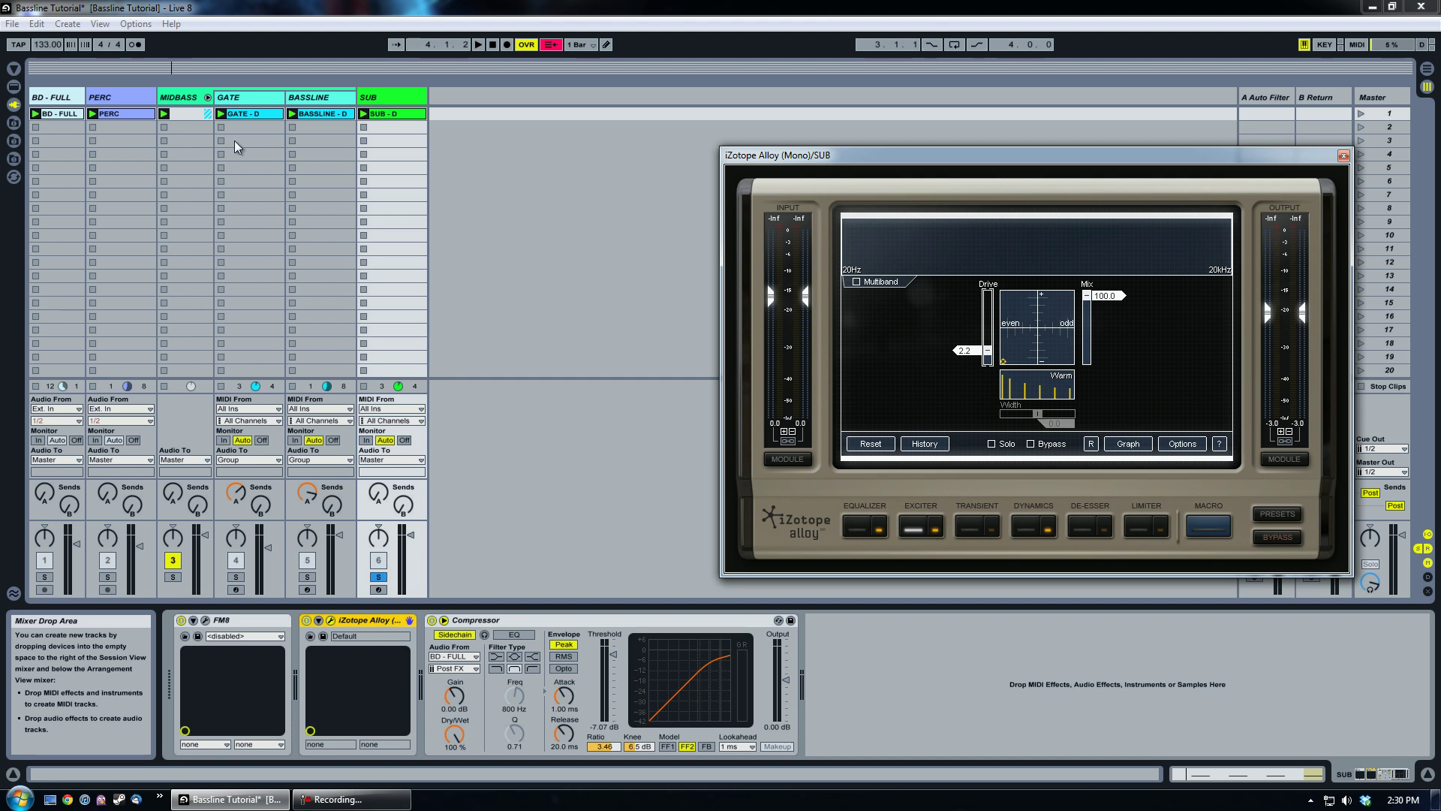
- Play scene 1 to compare the SUB sound with Alloy's Exciter off and on, and close Alloy after stopping playback
left_click(1360, 114)
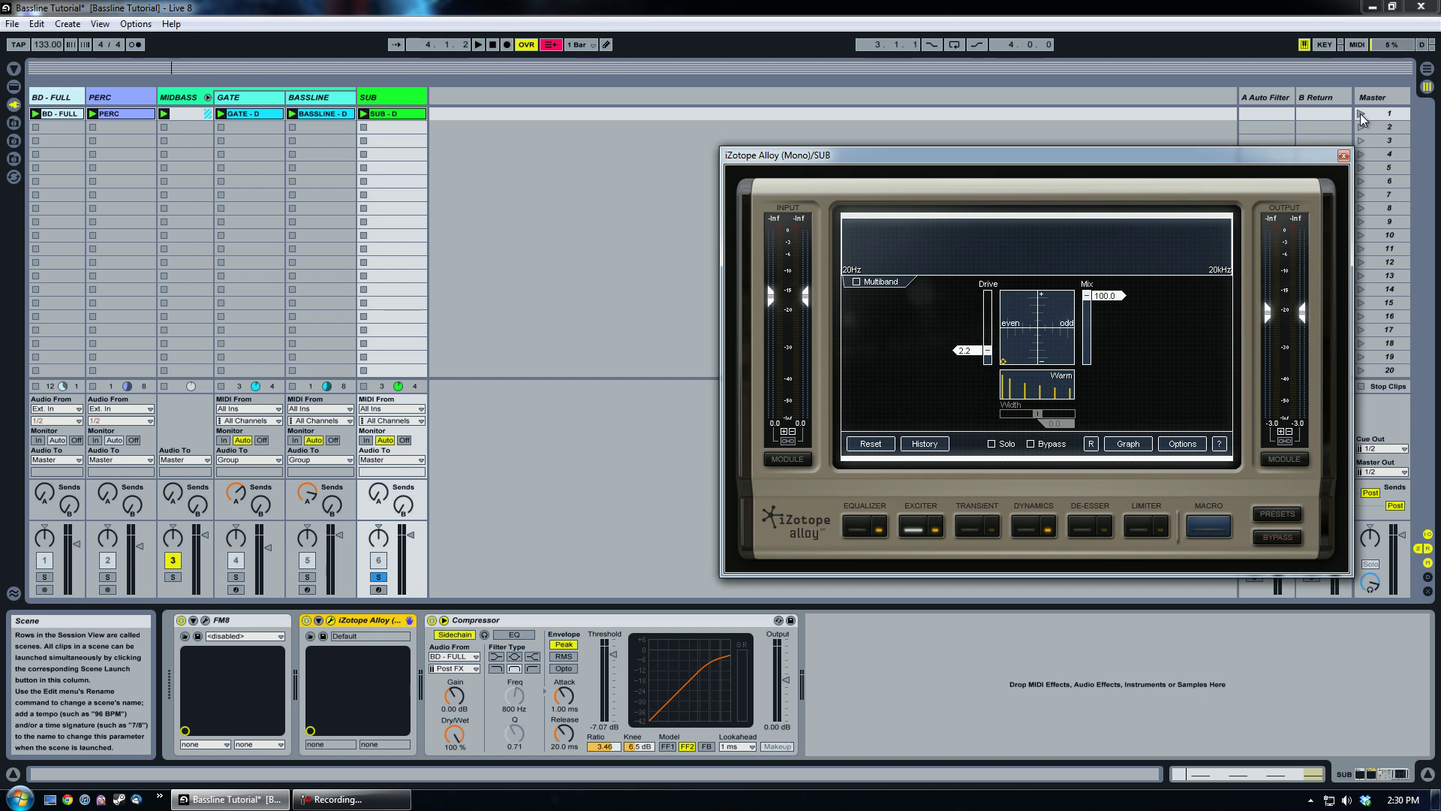
left_click(934, 530)
left_click(936, 529)
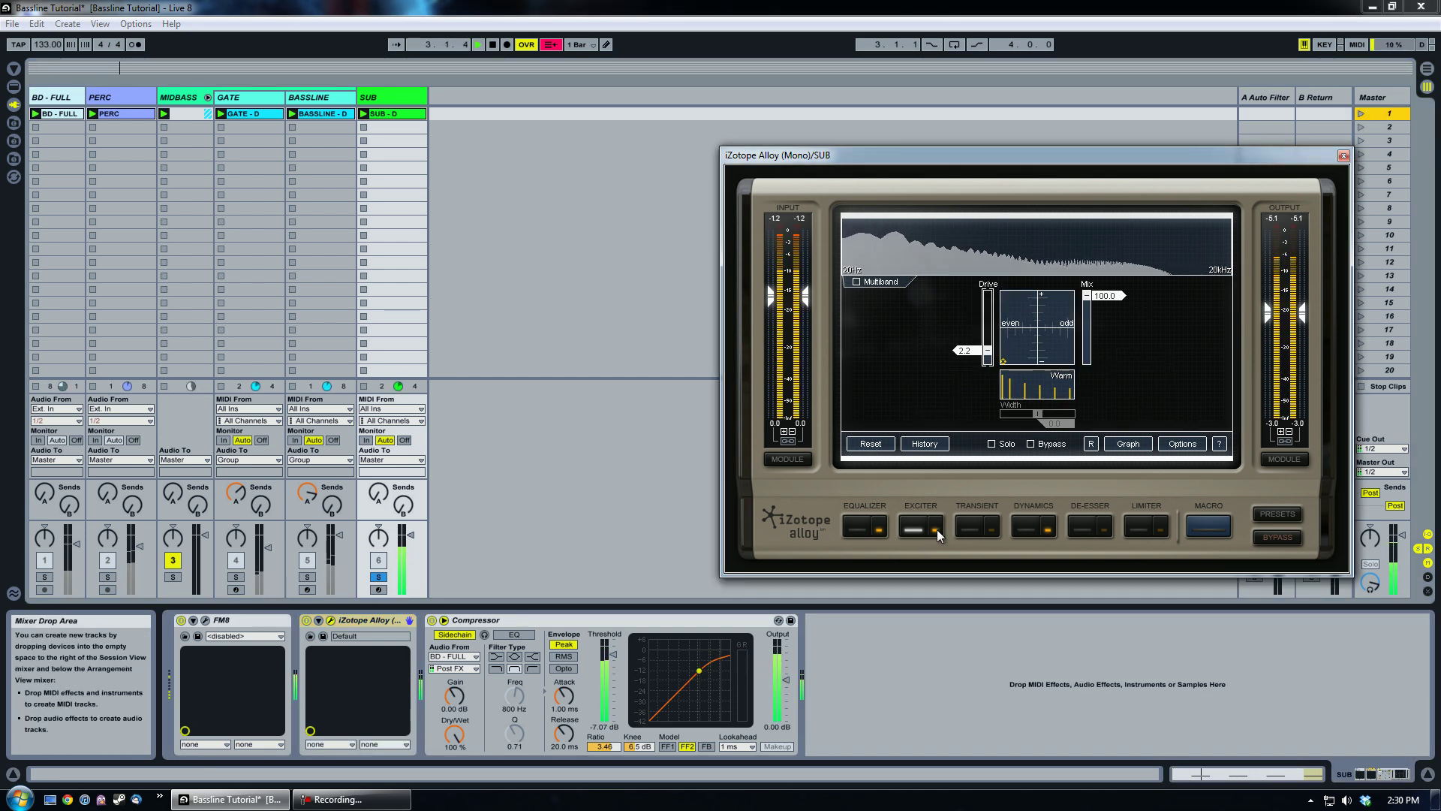
left_click(489, 45)
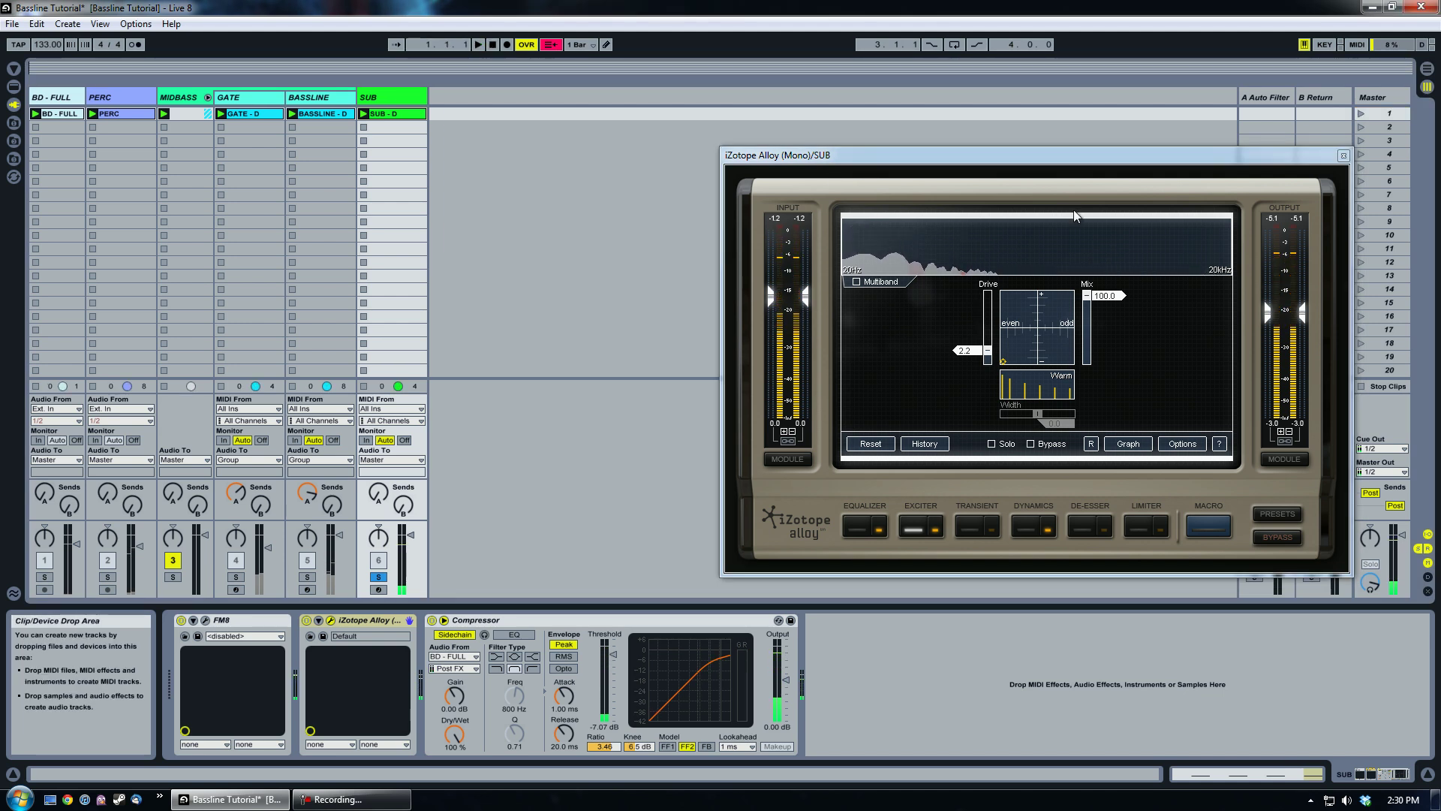
left_click_drag(1055, 157, 938, 113)
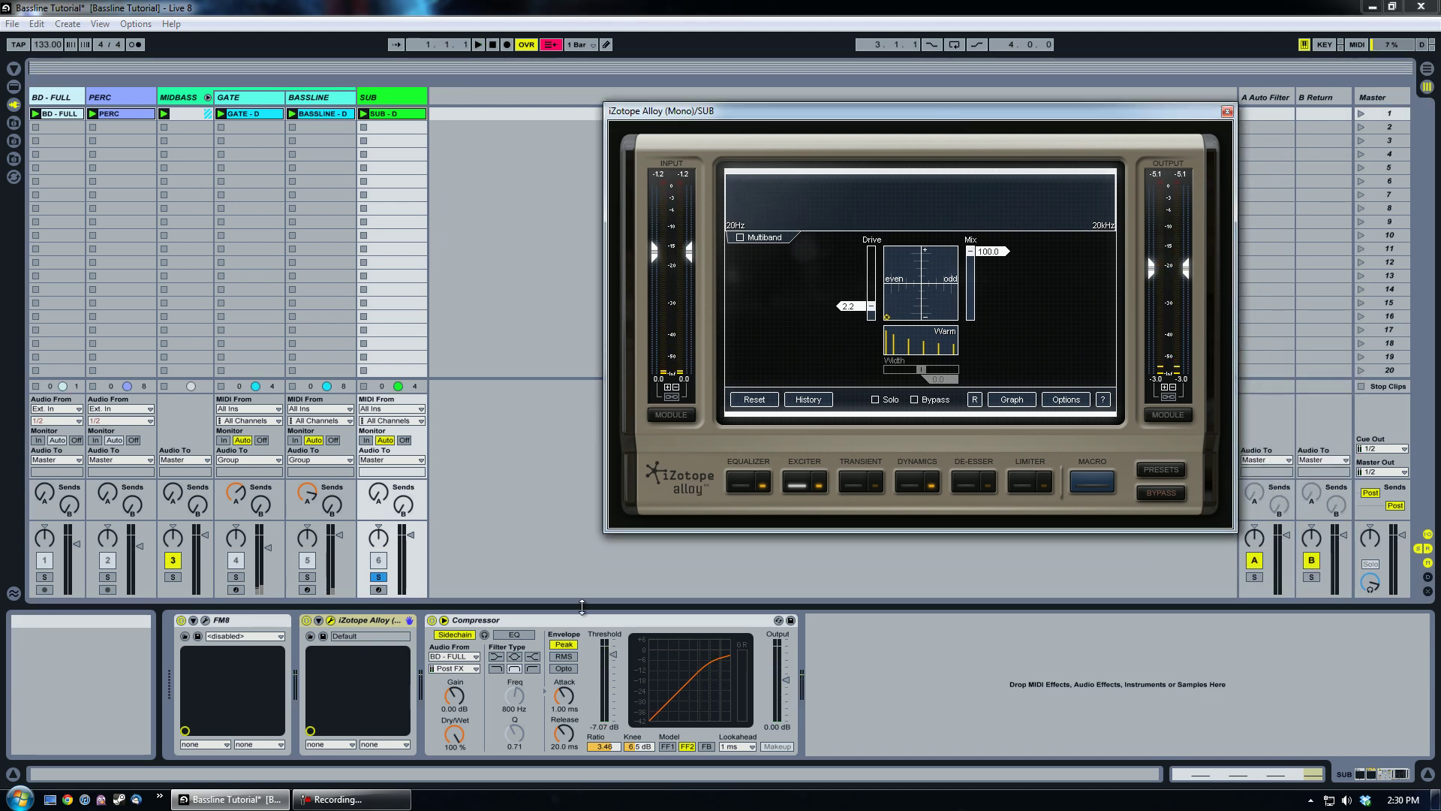
left_click(1226, 112)
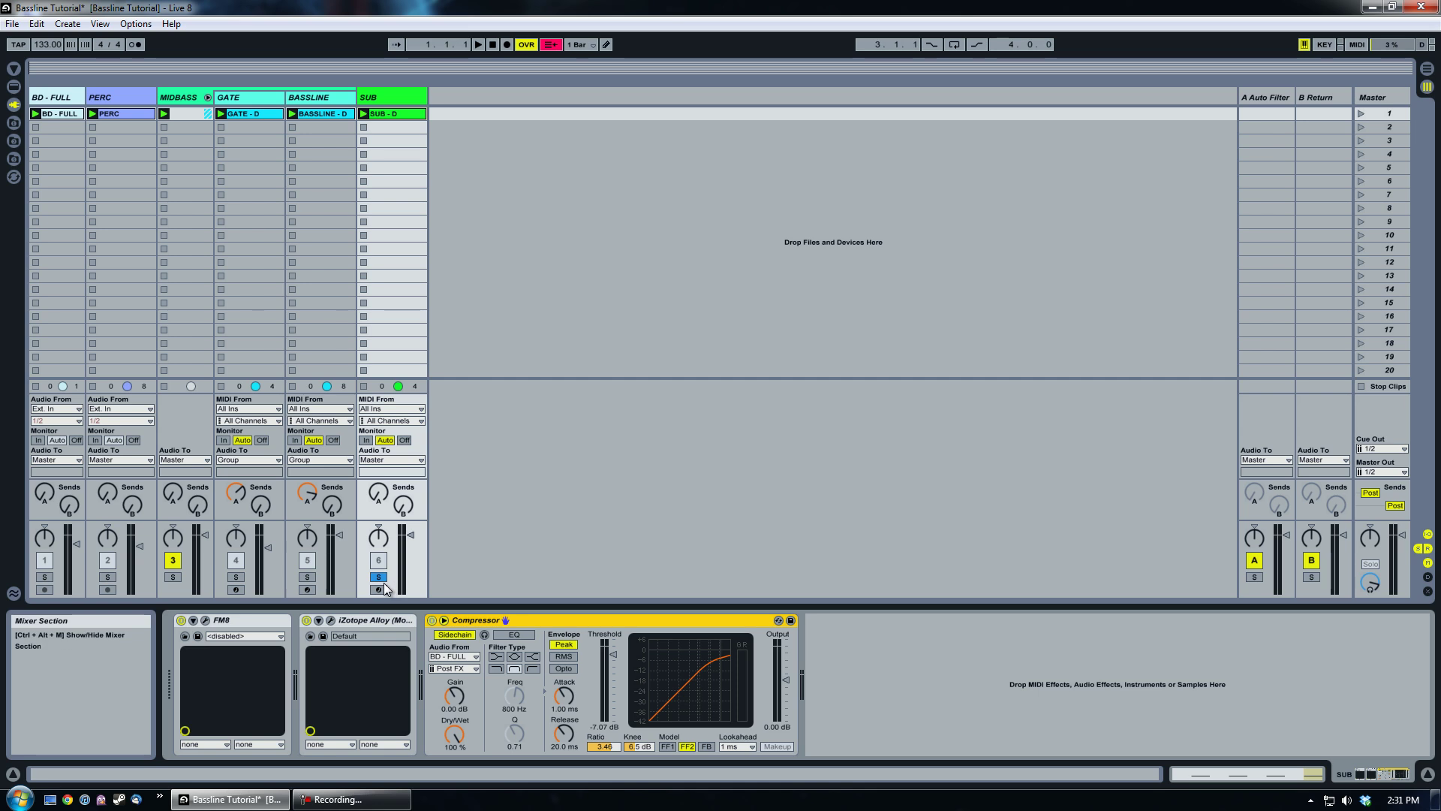
- Solo BD-FULL alongside SUB during scene 1 playback and compare the SUB's sidechain Compressor off and on
left_click(1360, 114)
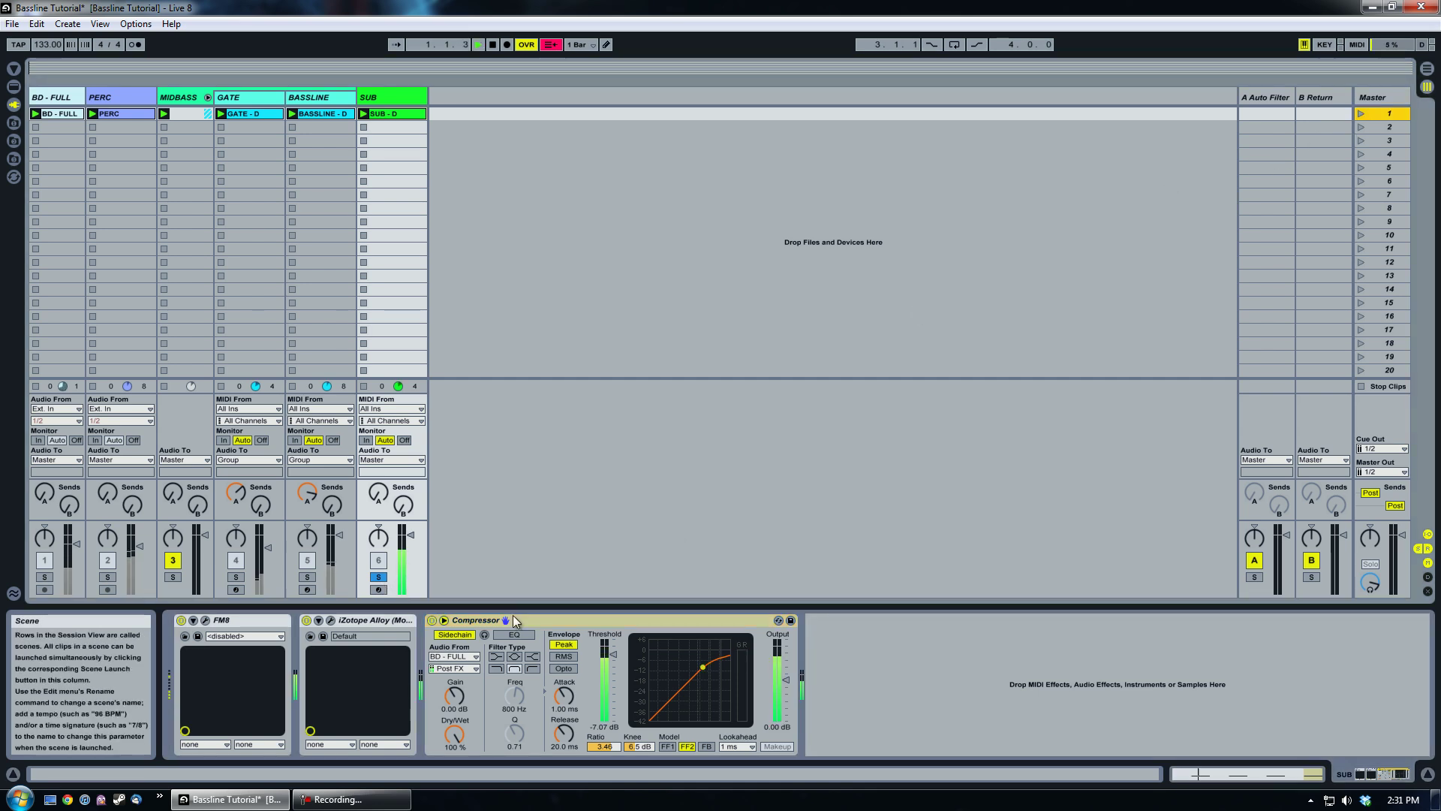
left_click(433, 621)
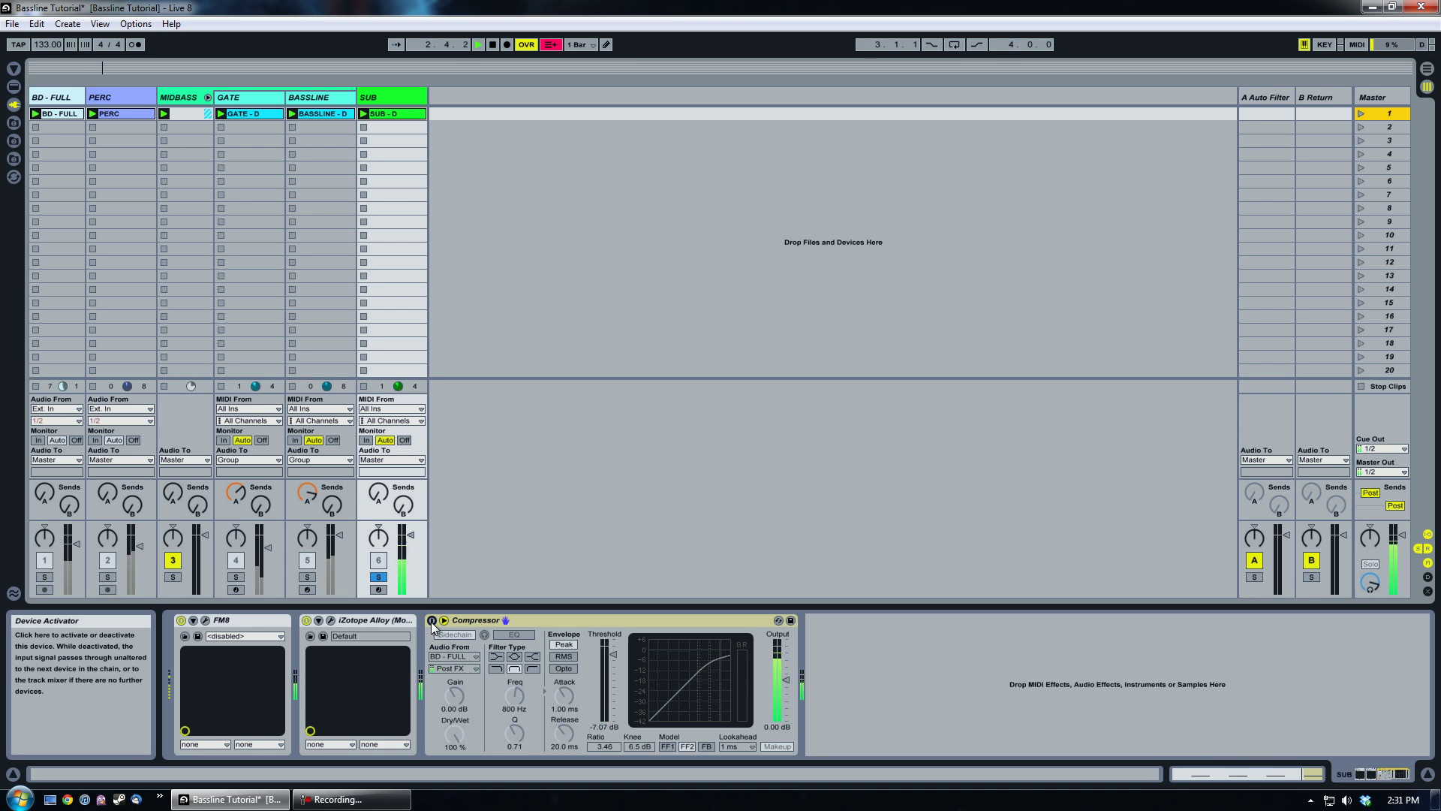
left_click(45, 577, "ctrl")
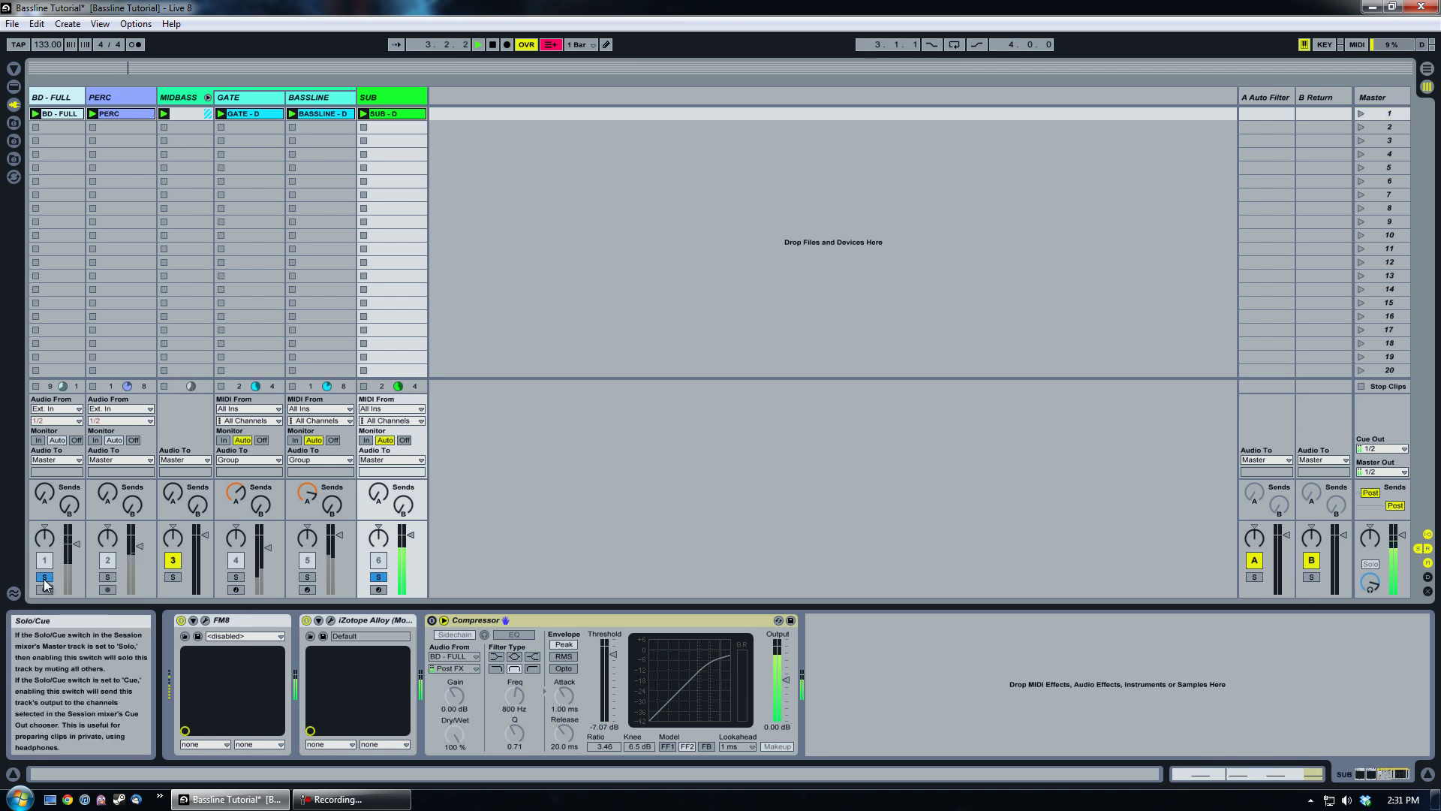
left_click(433, 621)
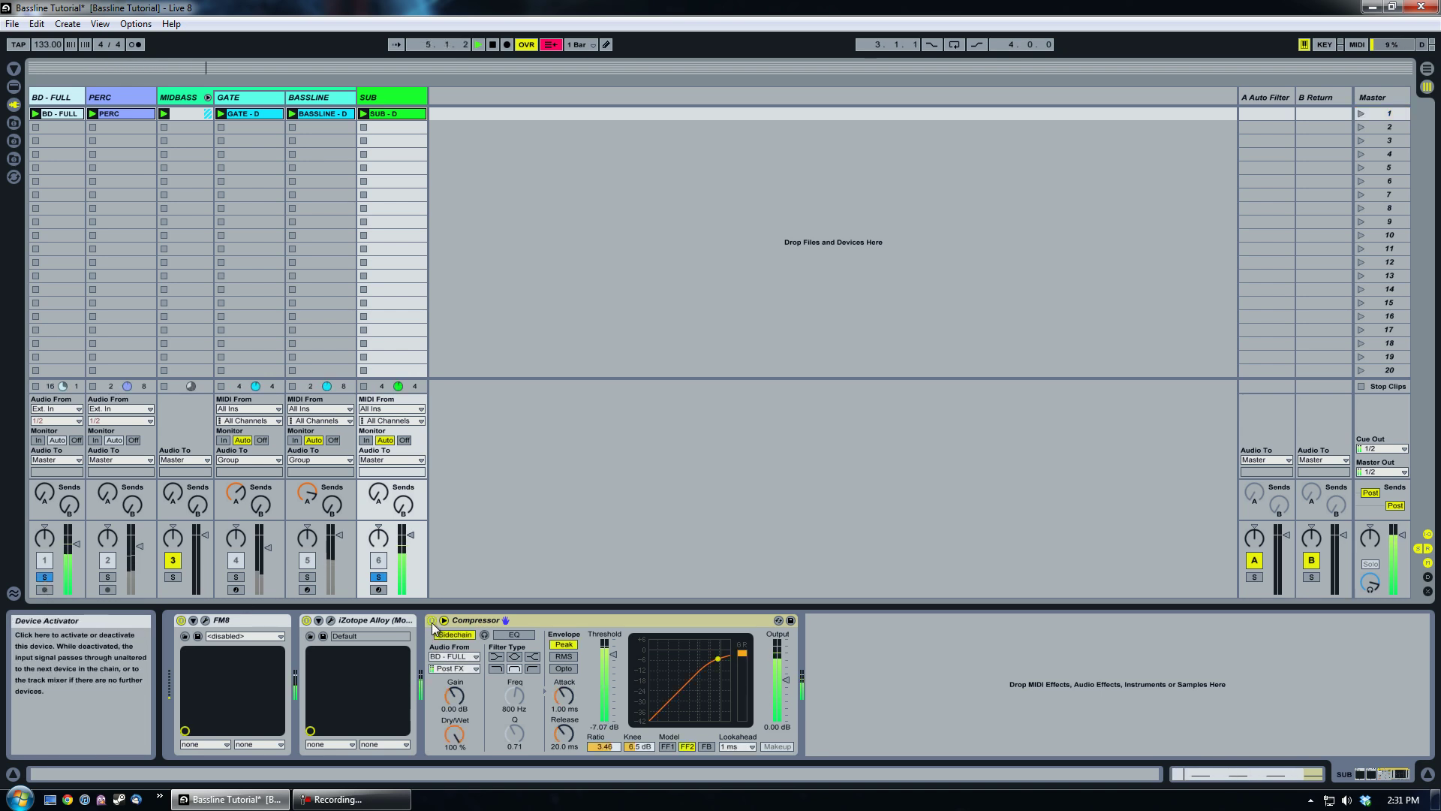
left_click(493, 45)
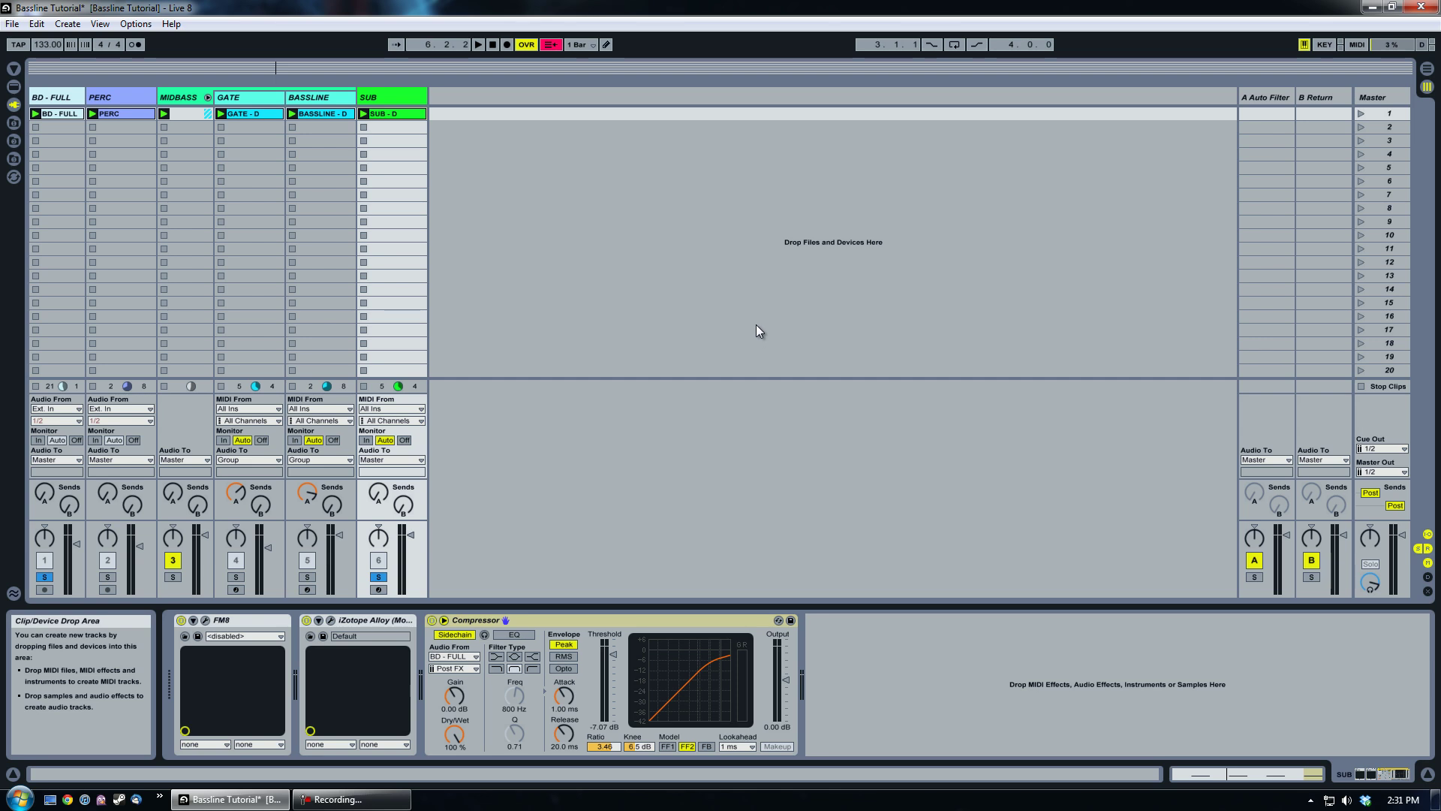
- Review the device chains of the SUB, BASSLINE and GATE tracks, the MIDBASS group and the A Auto Filter return
left_click(394, 93)
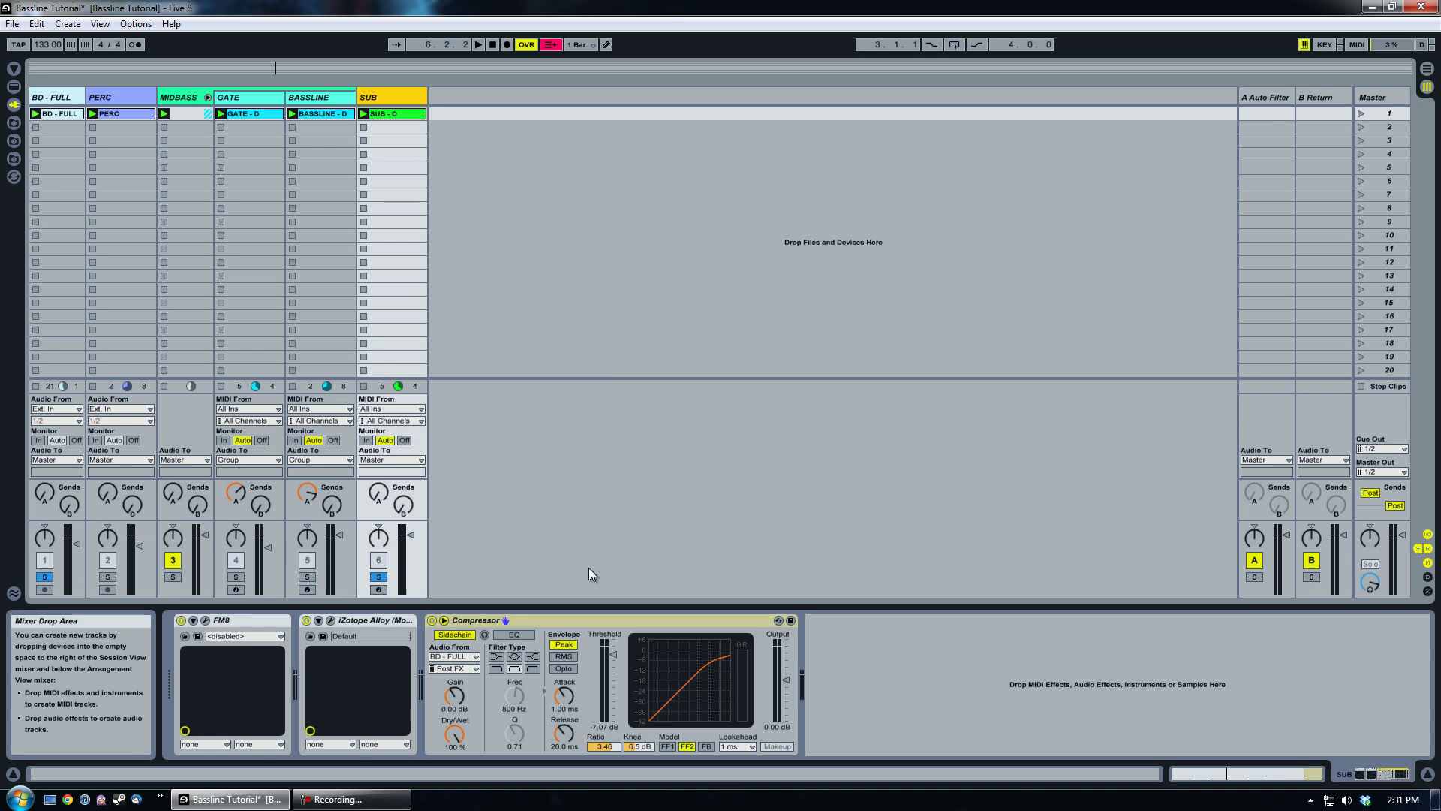
left_click(566, 619)
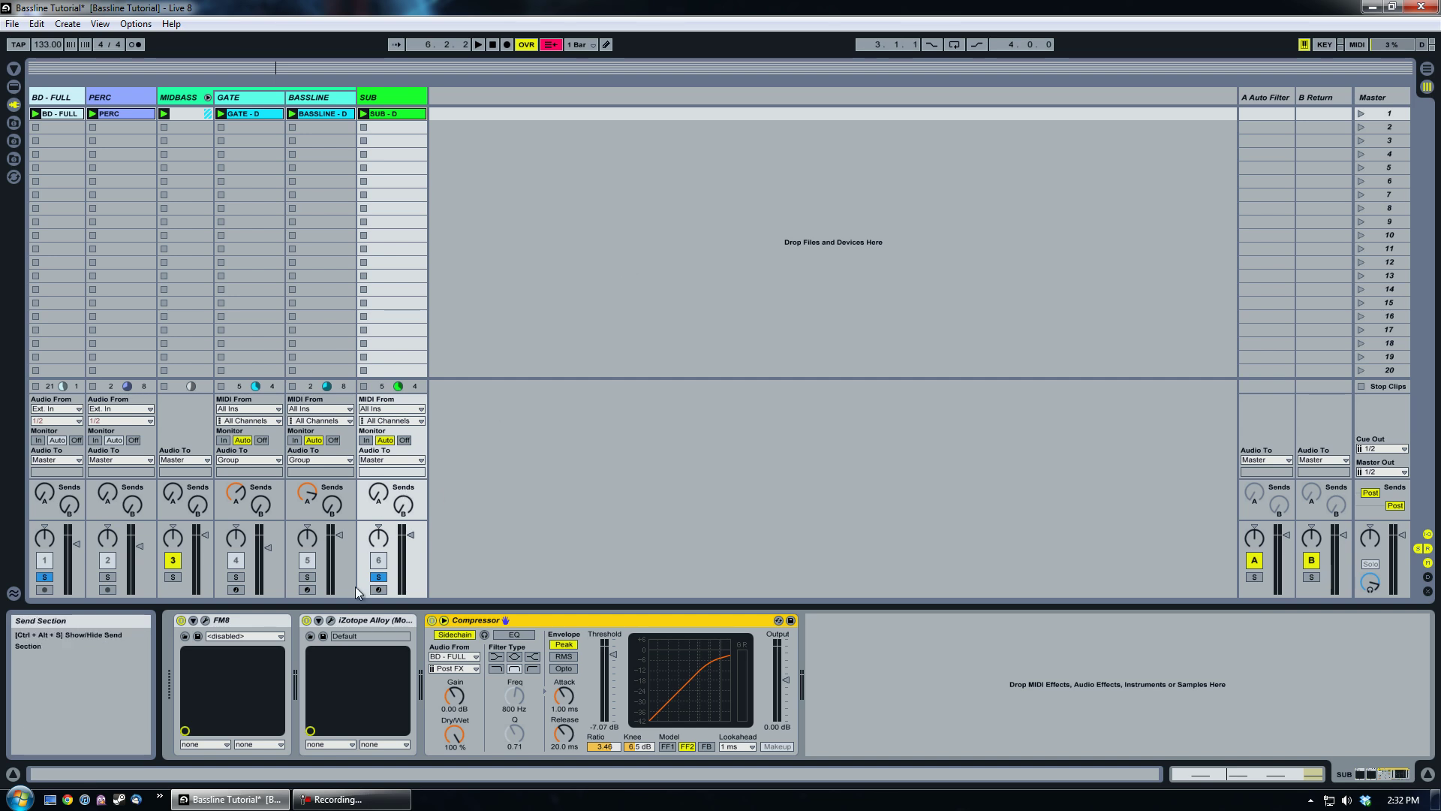
left_click(310, 99)
left_click(238, 101)
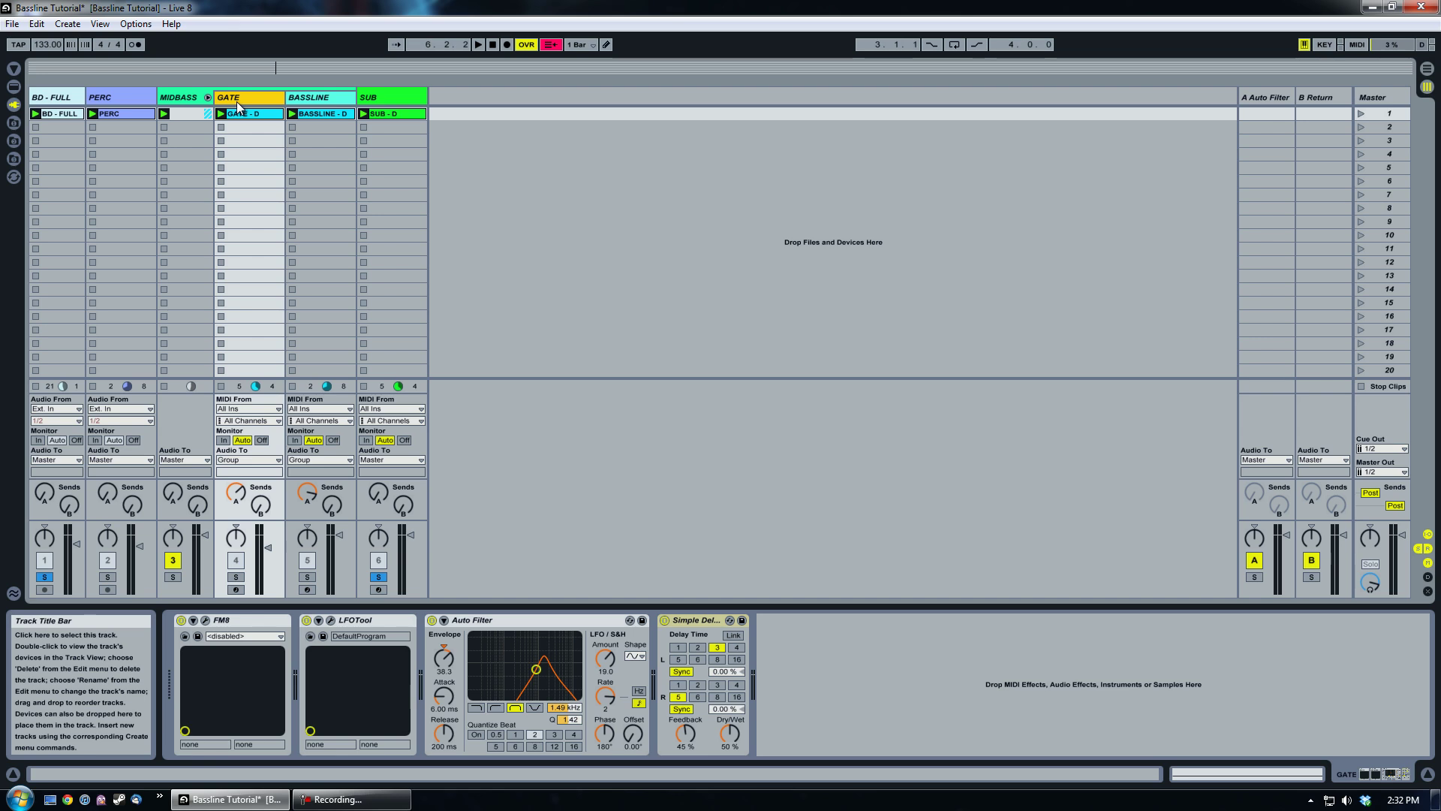
left_click(321, 100)
left_click(228, 105)
left_click(292, 99)
left_click(390, 95)
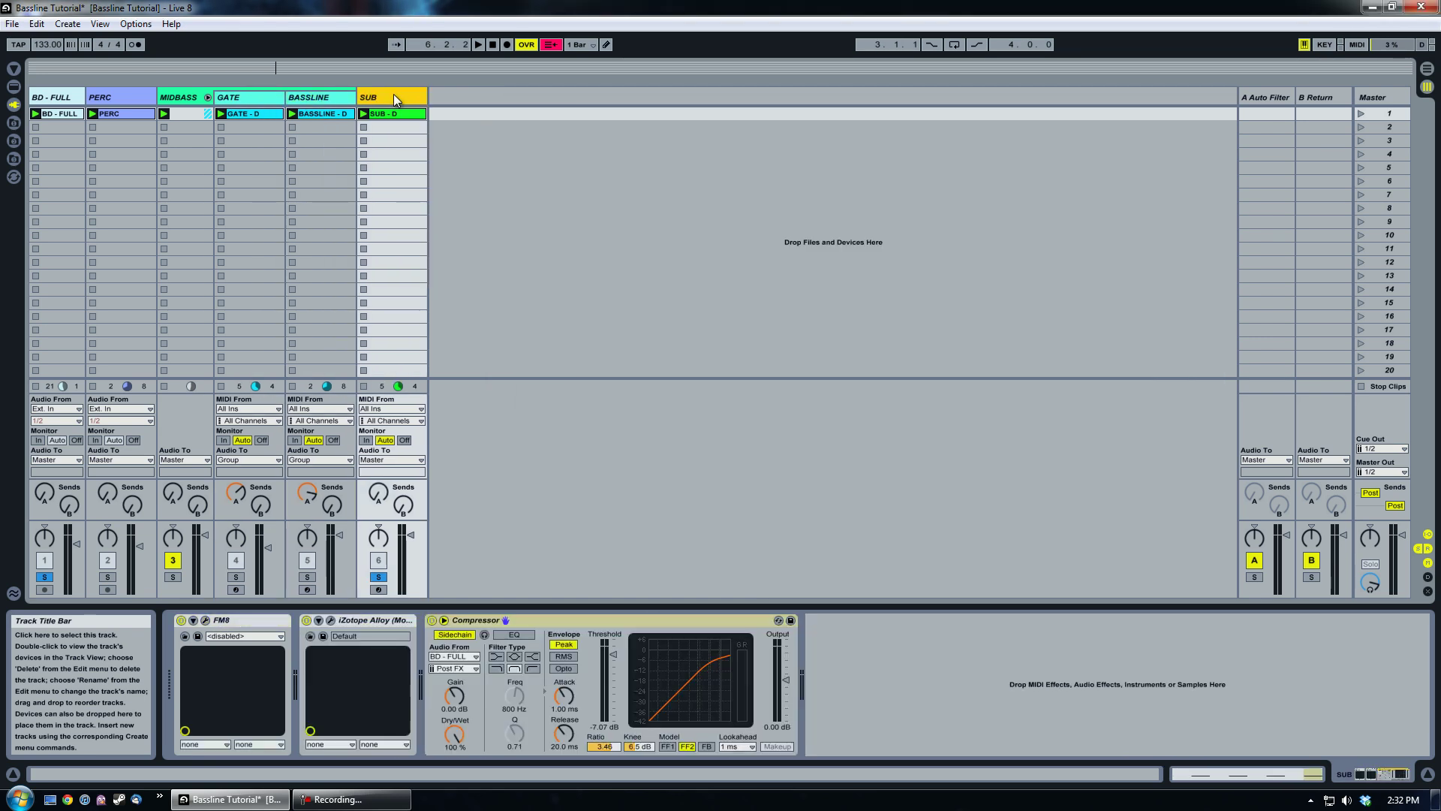
left_click(180, 96)
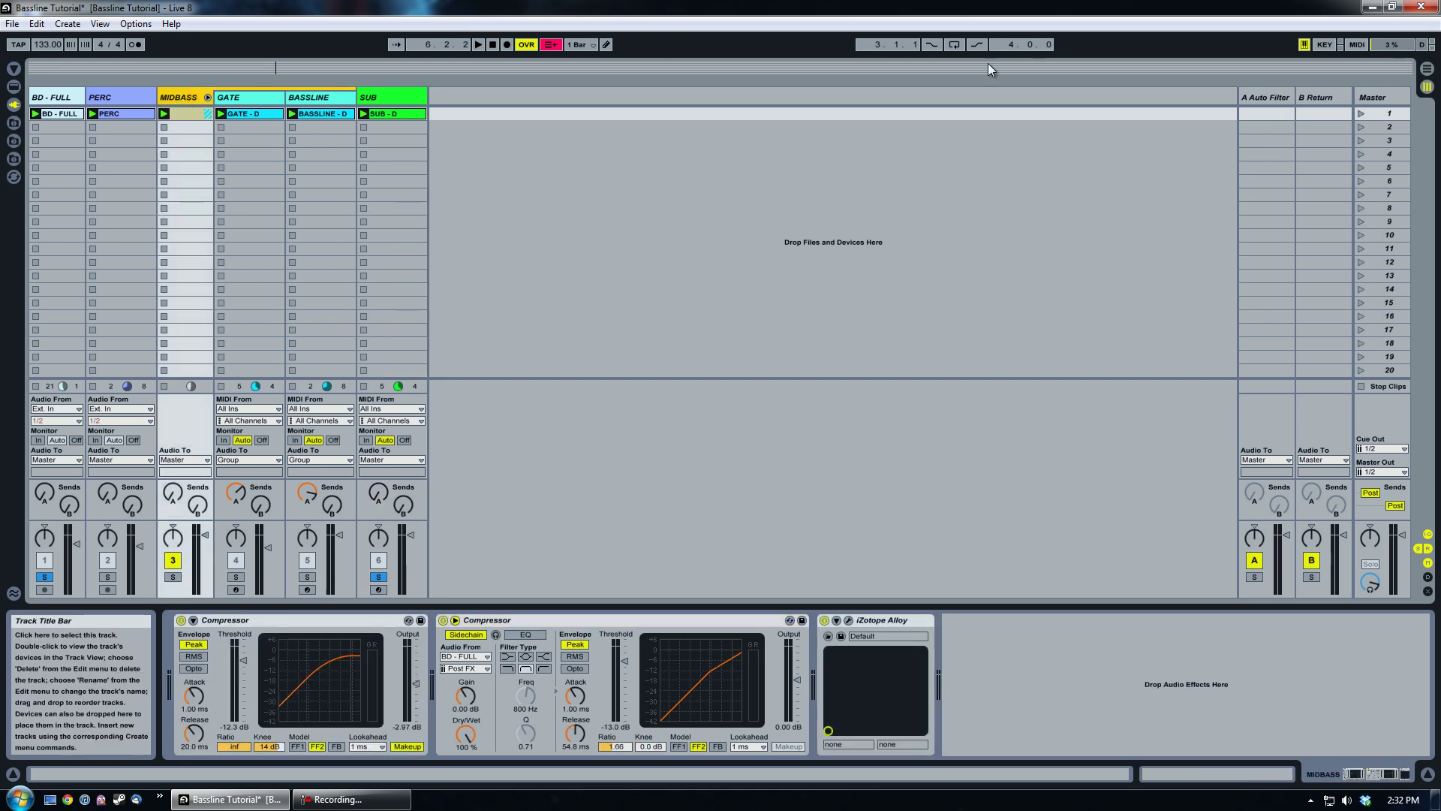
left_click(1273, 96)
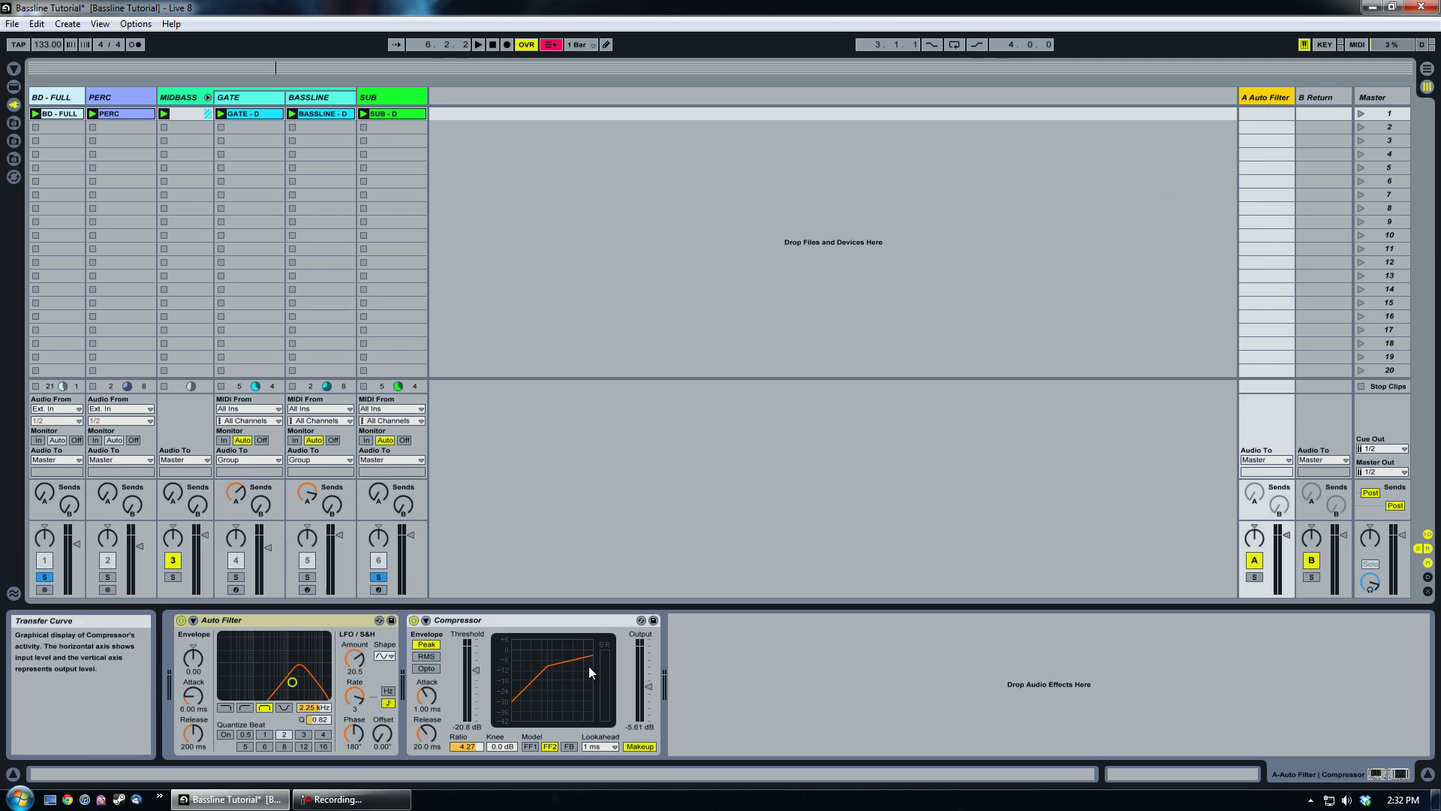
- Show the GATE track's device chain, clear the track solos and play scene 1 with the full mix
left_click(246, 96)
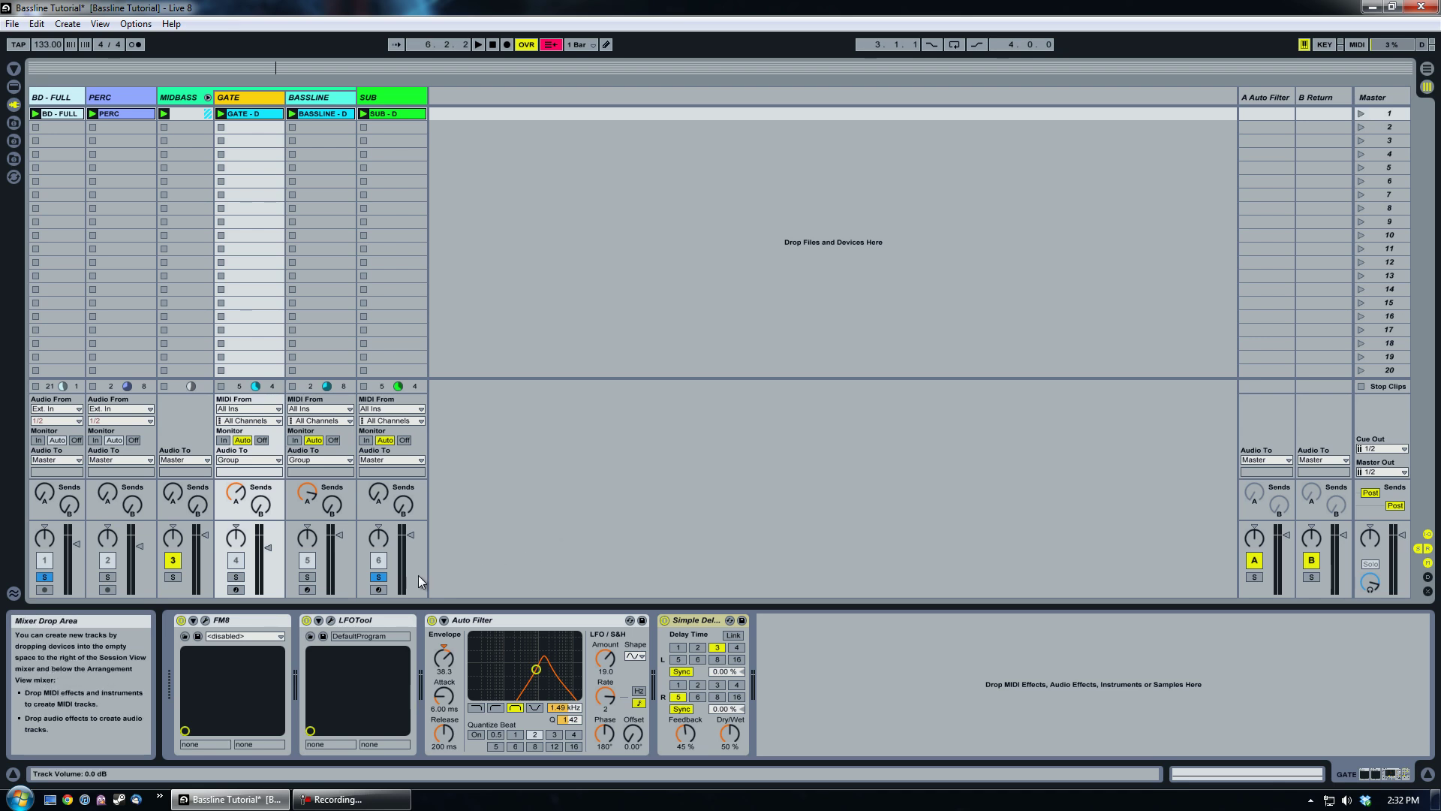
left_click(380, 577)
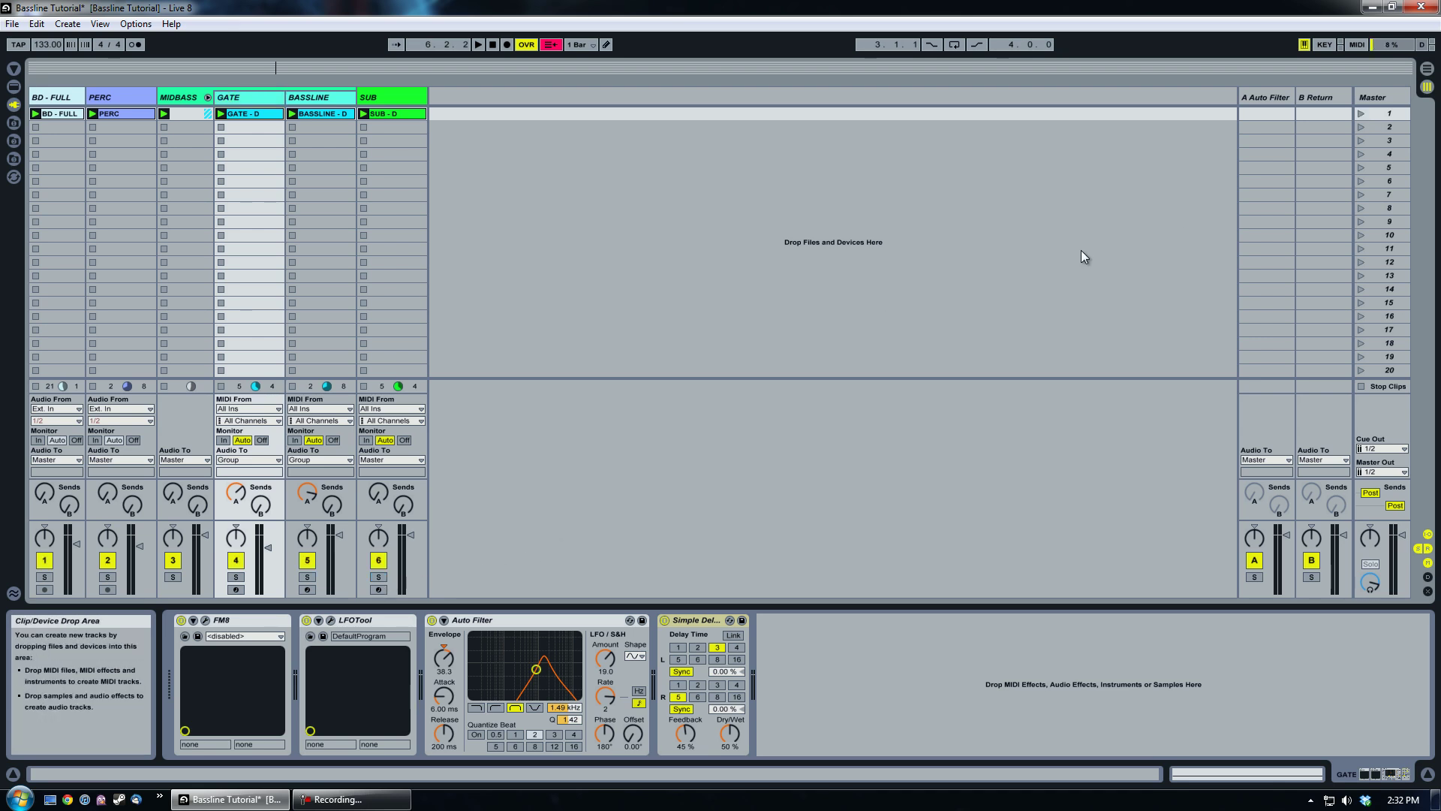
left_click(1361, 114)
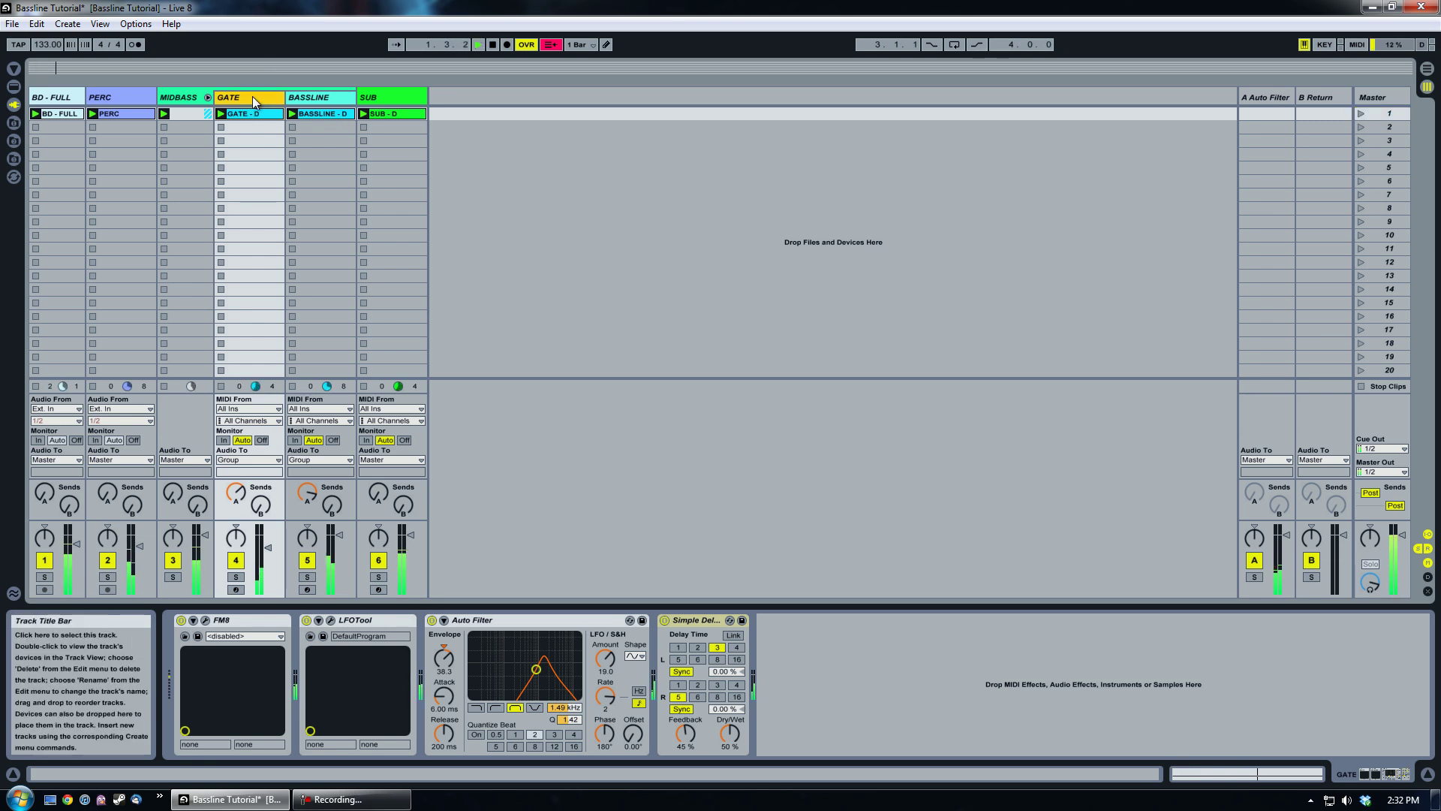
- Turn off the GATE track's Auto Filter and lower Send A to minimum on both GATE and BASSLINE during playback
left_click(432, 621)
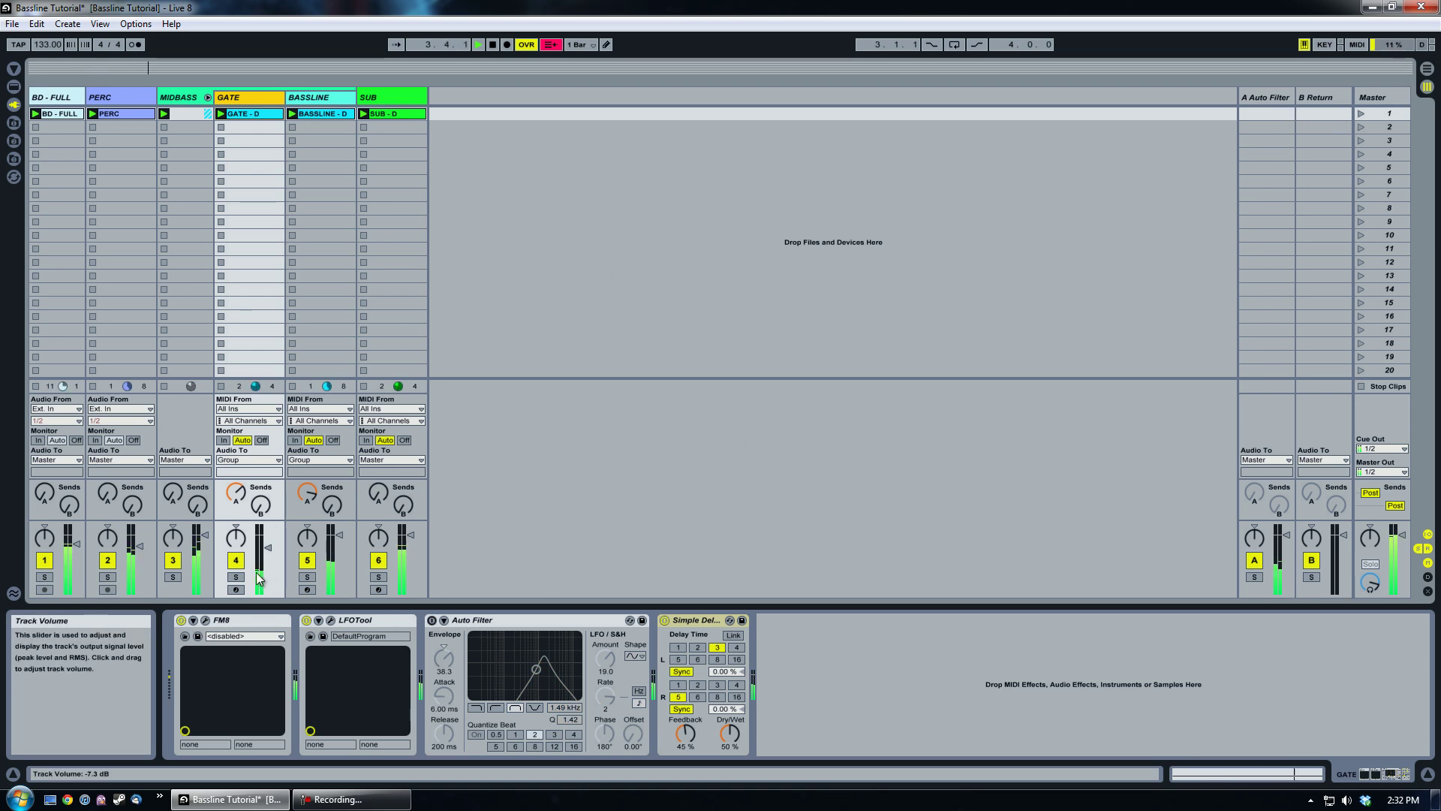
left_click_drag(238, 492, 237, 556)
left_click_drag(309, 492, 309, 555)
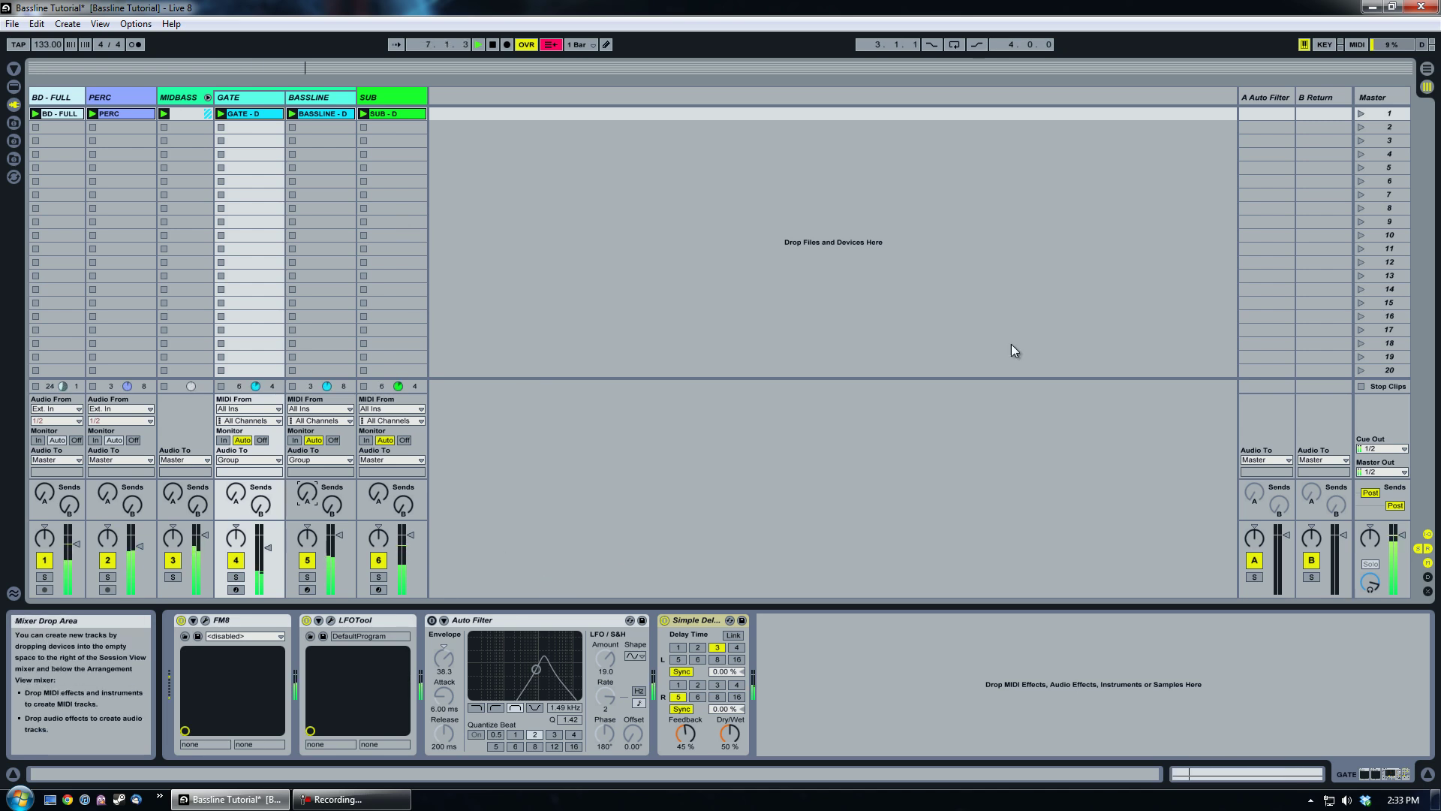
- Turn GATE's Auto Filter back on, raise Send A on GATE and BASSLINE, and stop playback
left_click(1268, 96)
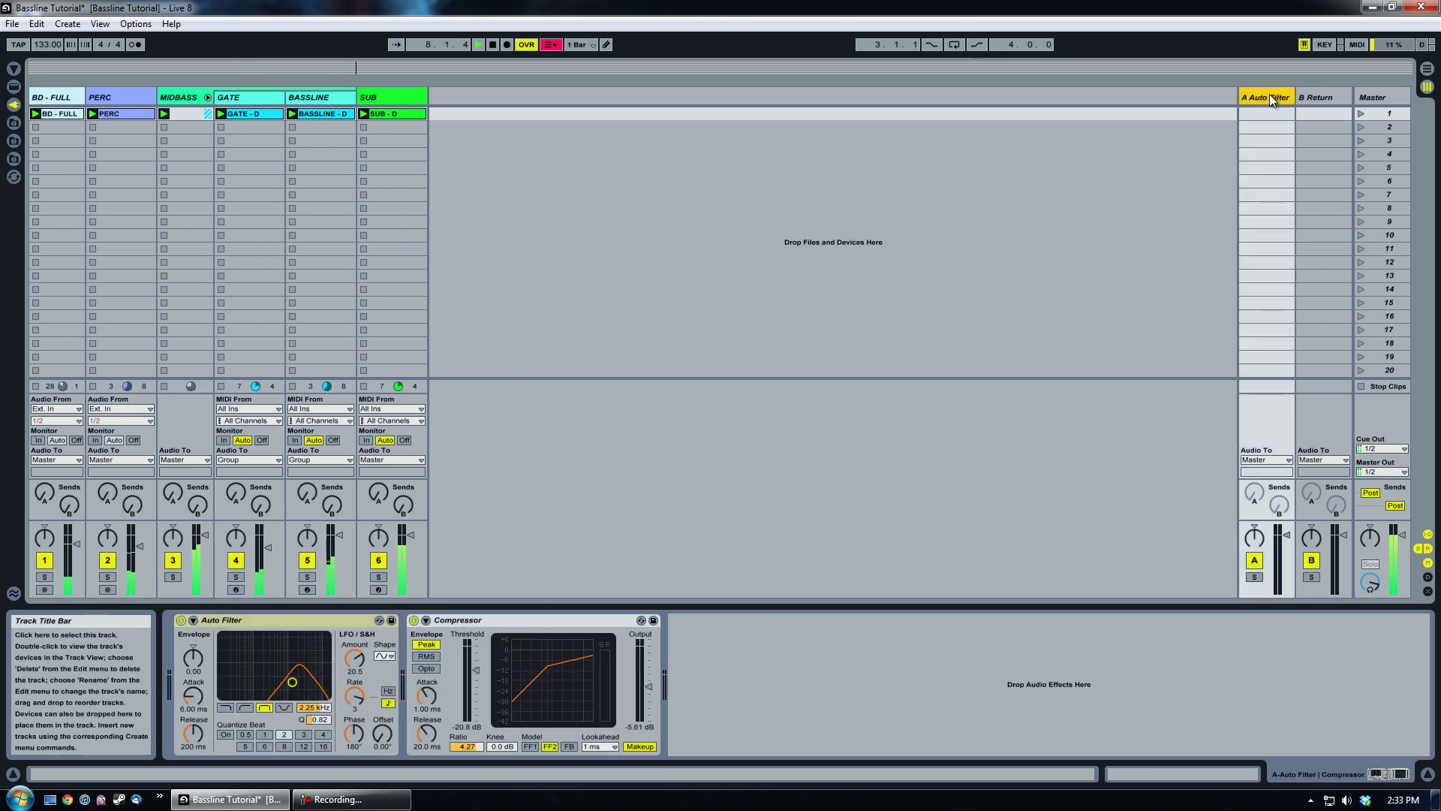
left_click(248, 97)
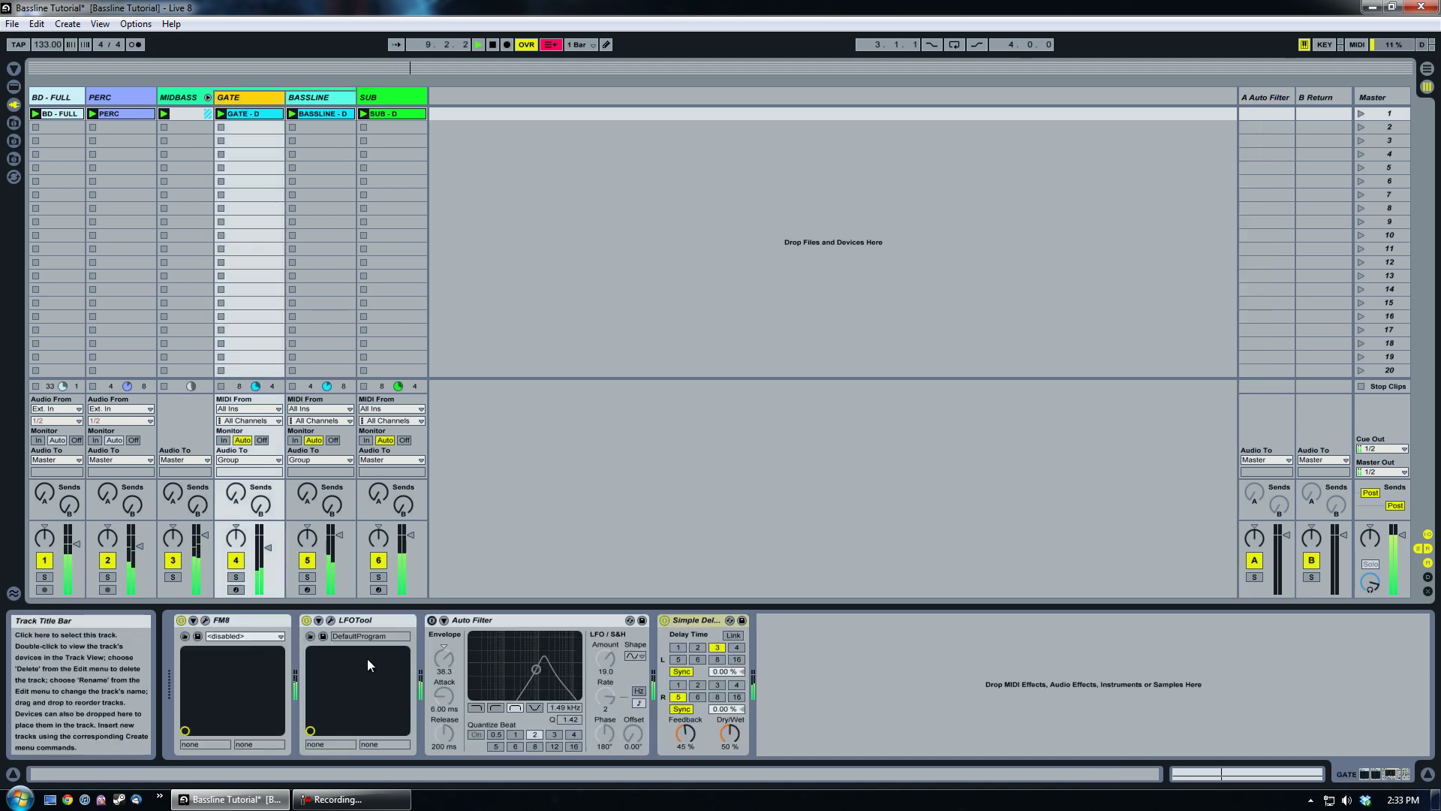
left_click(426, 623)
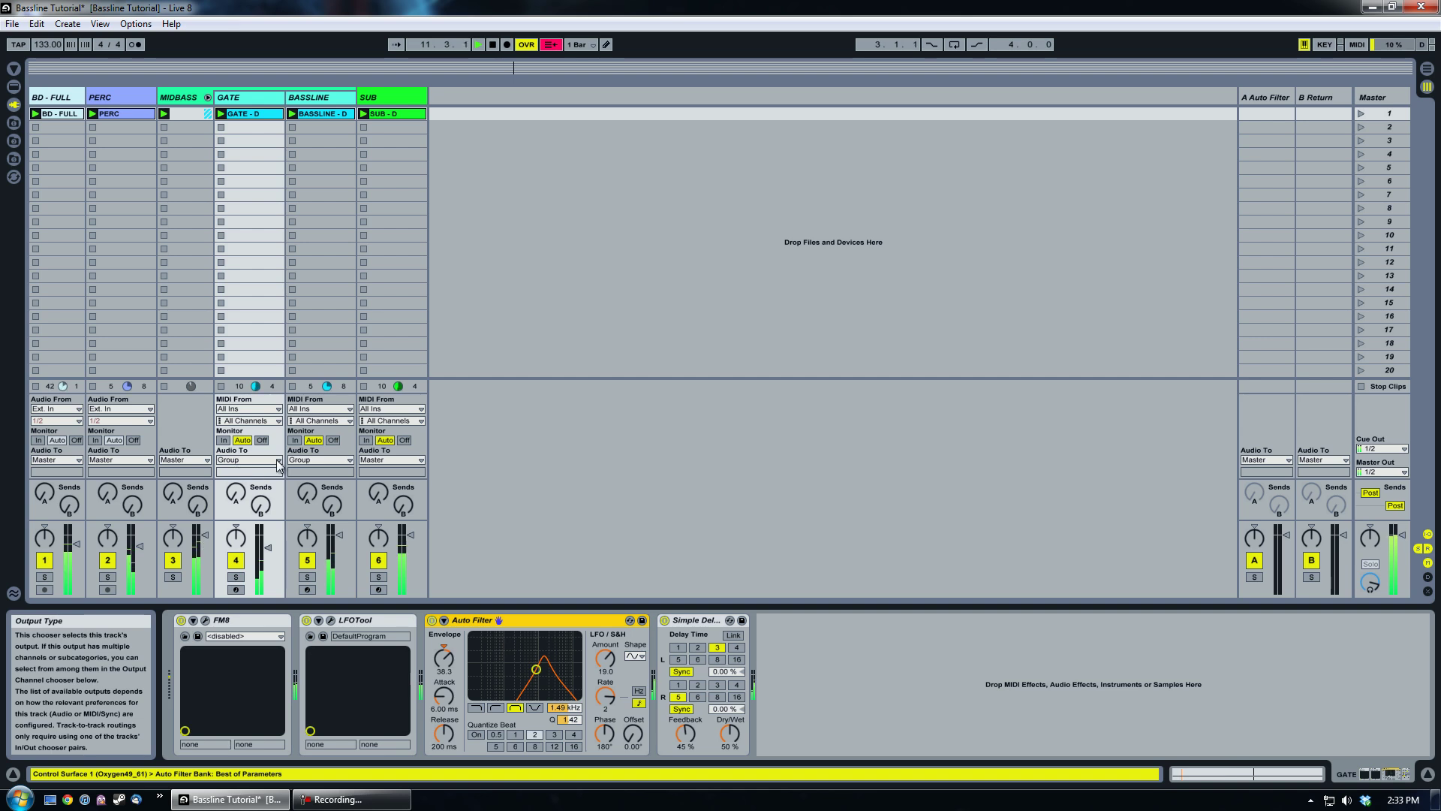
left_click_drag(236, 496, 236, 443)
left_click_drag(309, 497, 308, 494)
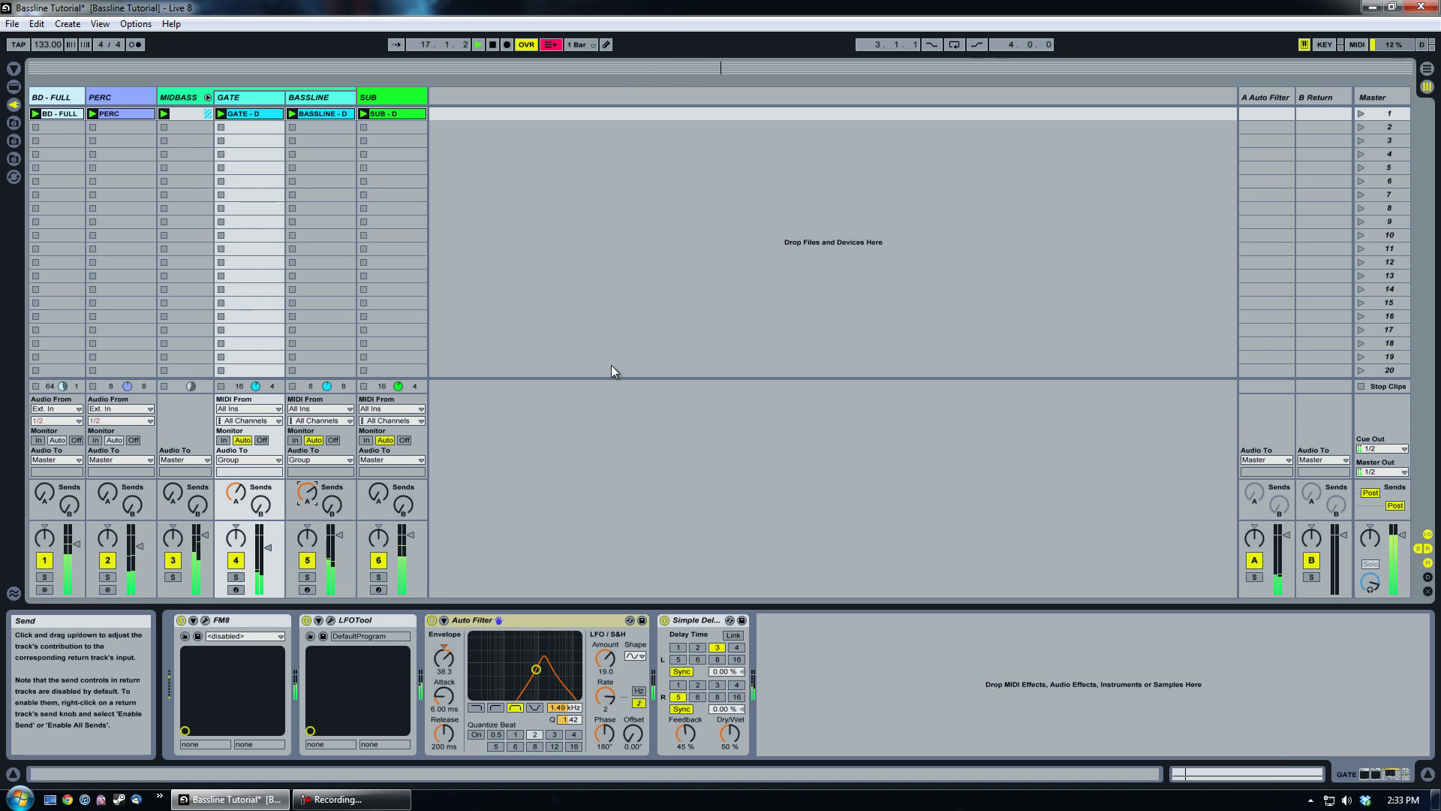
left_click(492, 46)
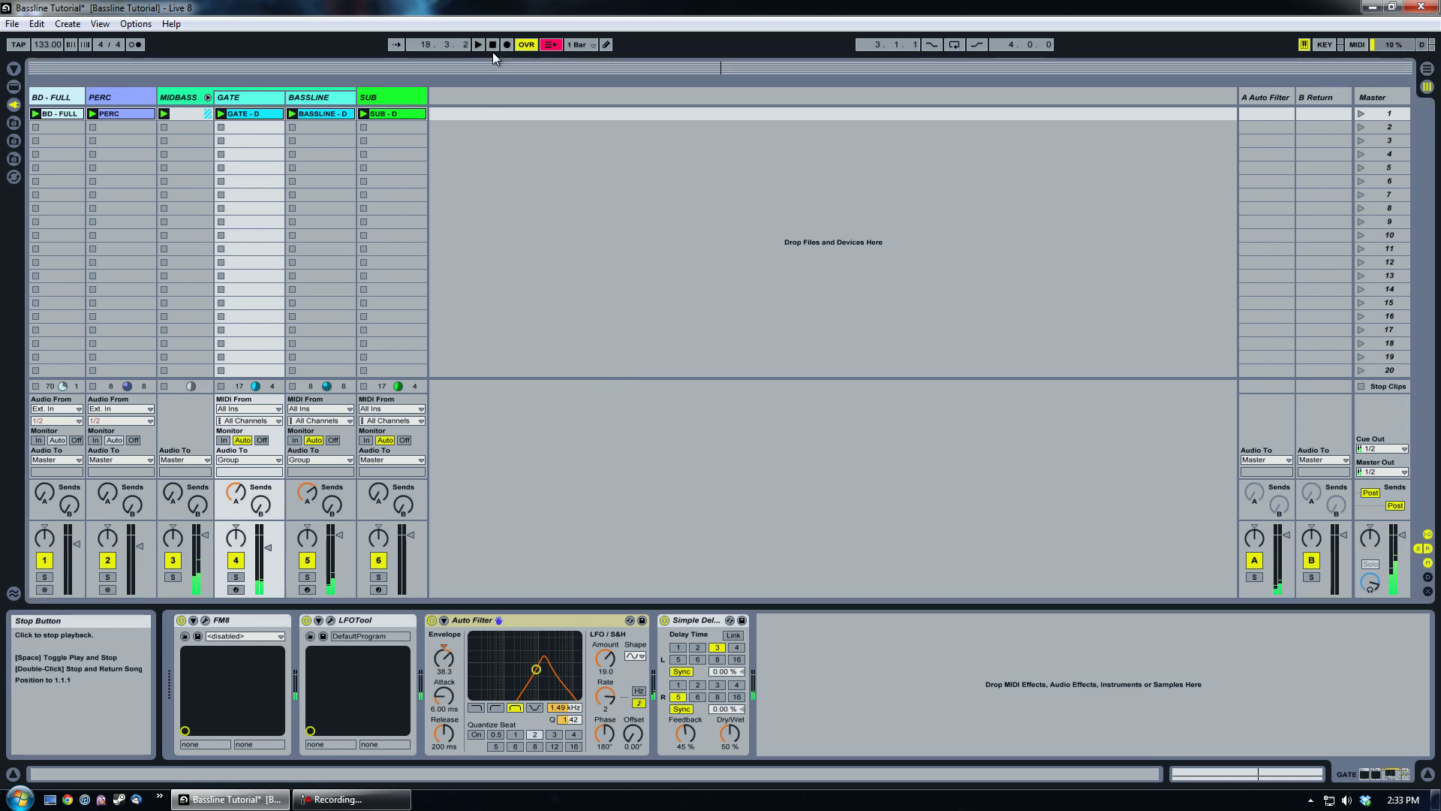
- Examine the A Auto Filter return's Auto Filter and Compressor, briefly play scene 1, and compare with the GATE track's devices
left_click(1263, 97)
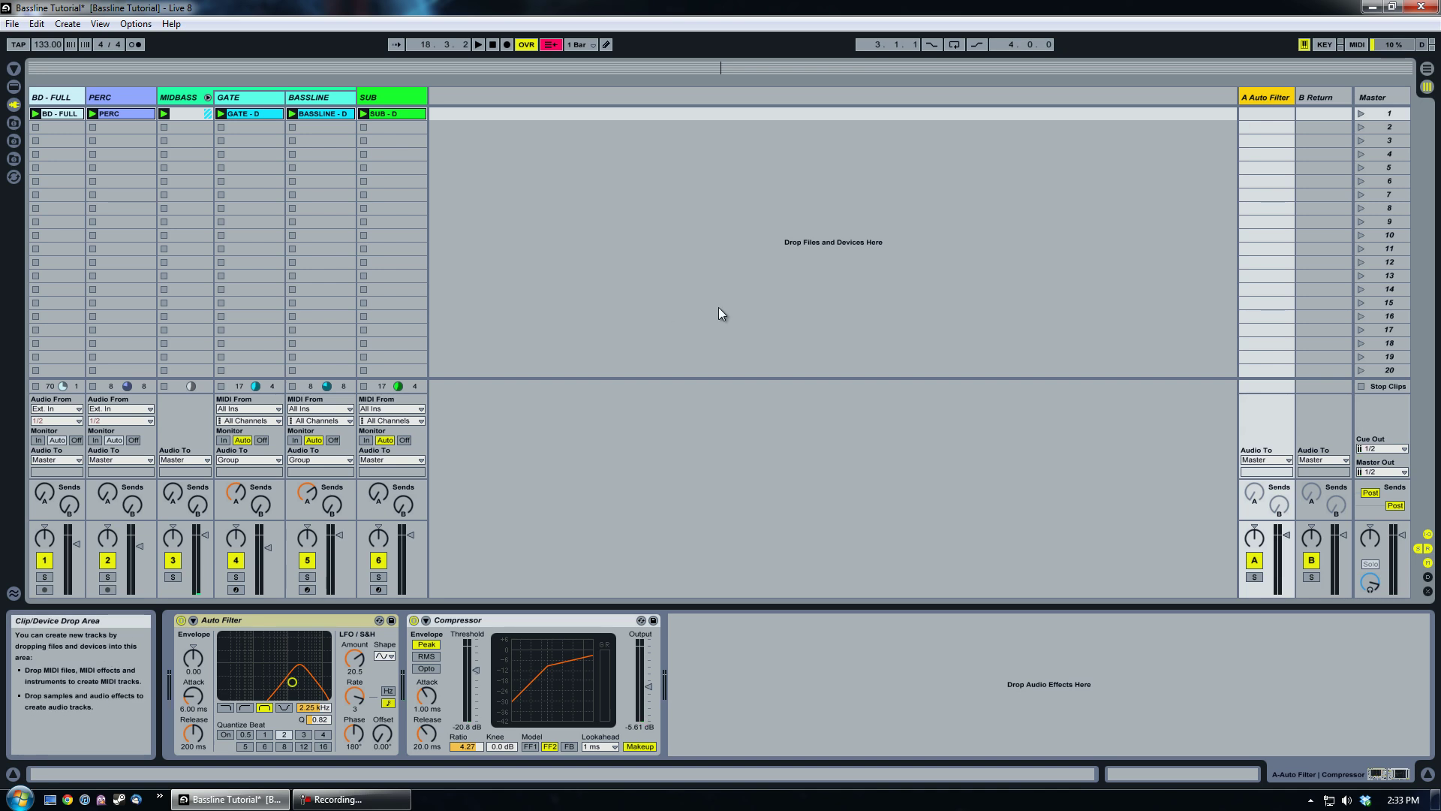
left_click(1361, 114)
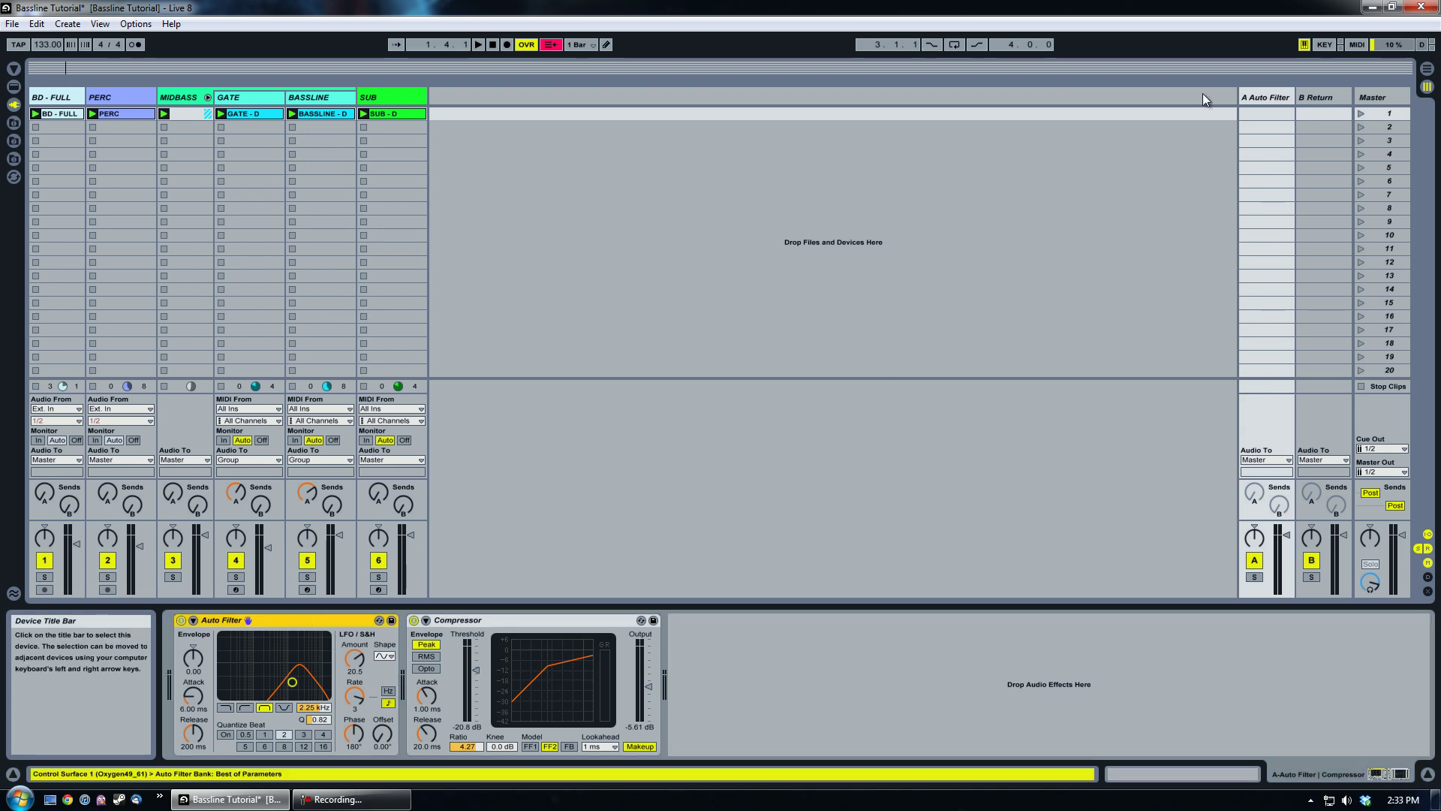
left_click(1275, 95)
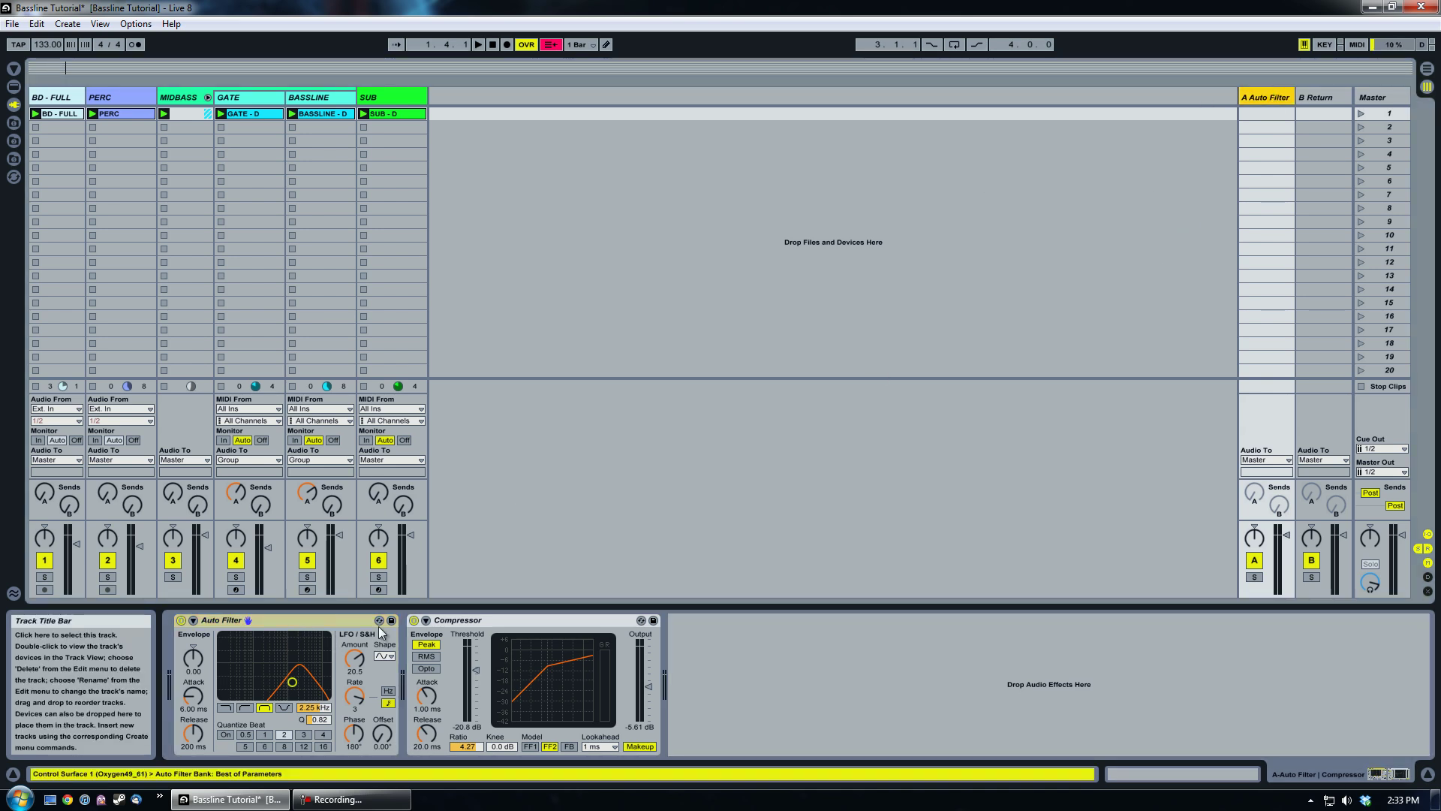
left_click(259, 97)
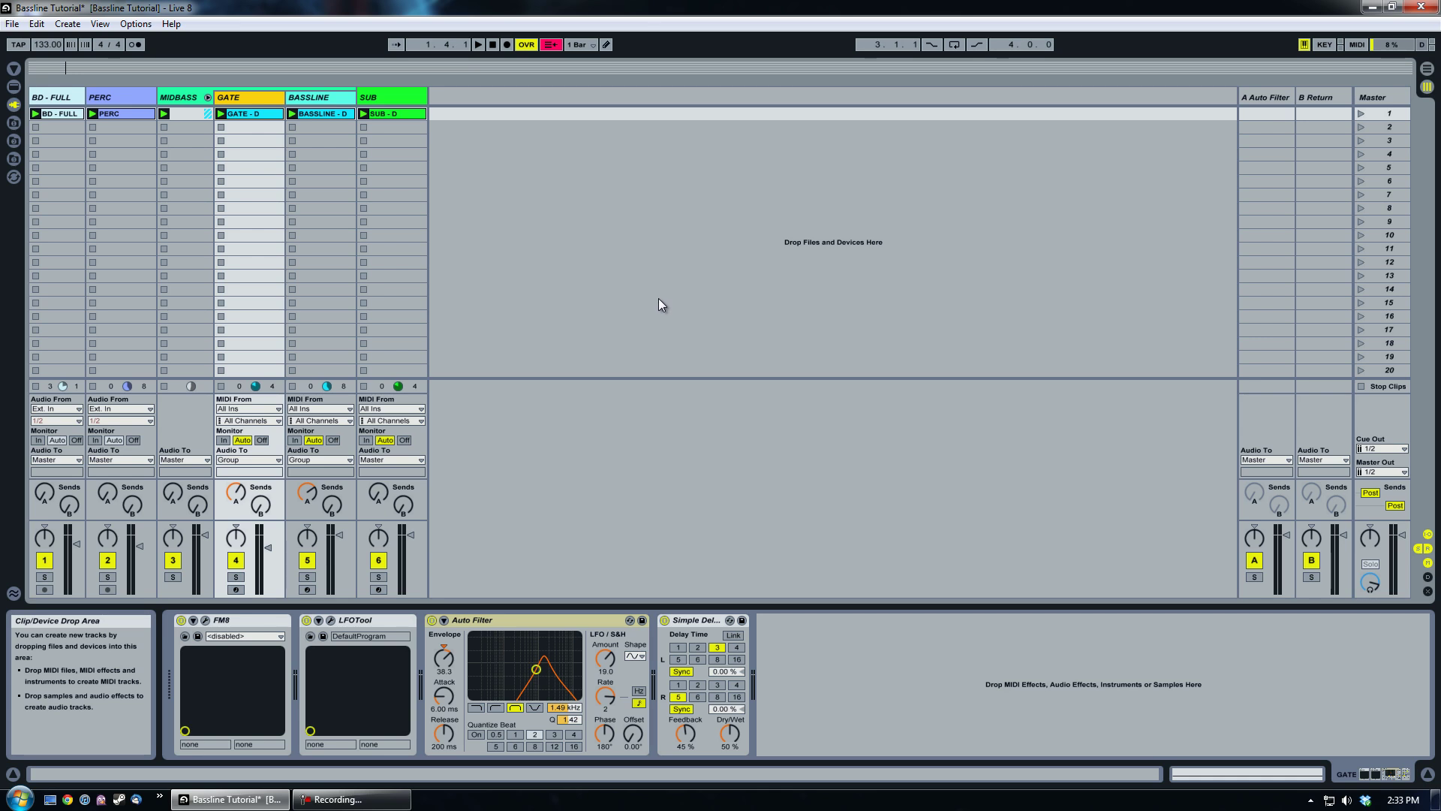
left_click(632, 291)
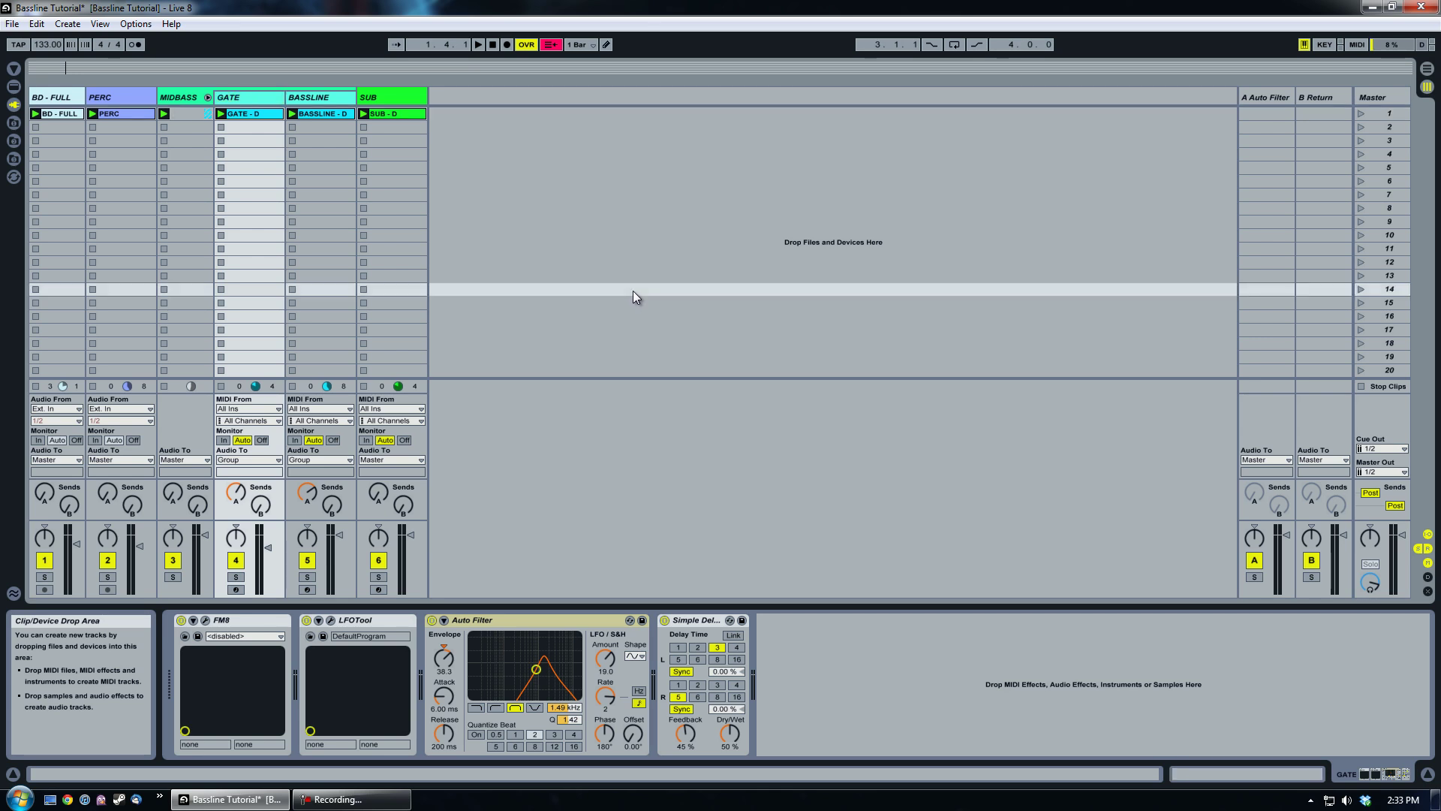
left_click(482, 120)
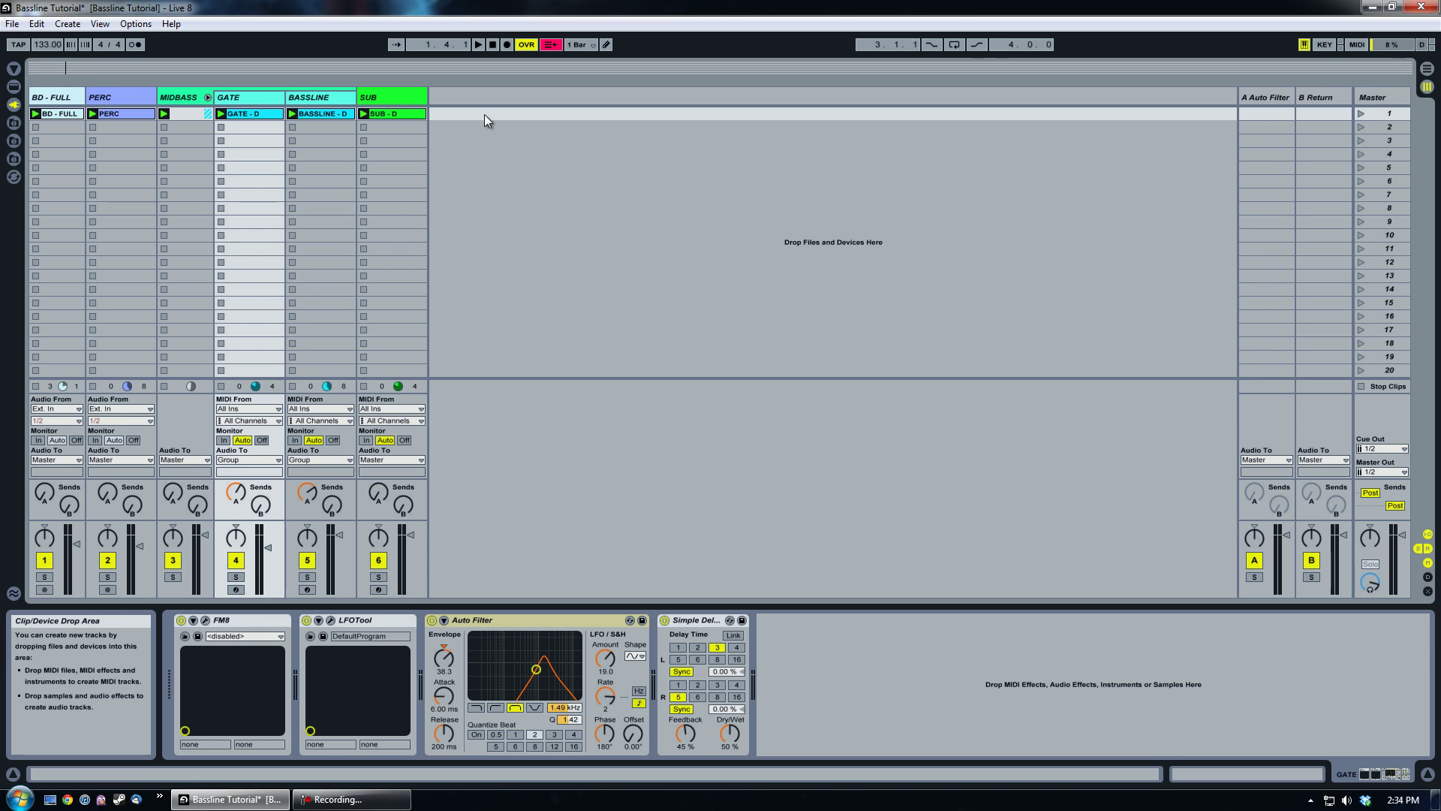
- Switch between the BASSLINE, GATE and SUB tracks to compare their device chains
left_click(324, 98)
left_click(263, 97)
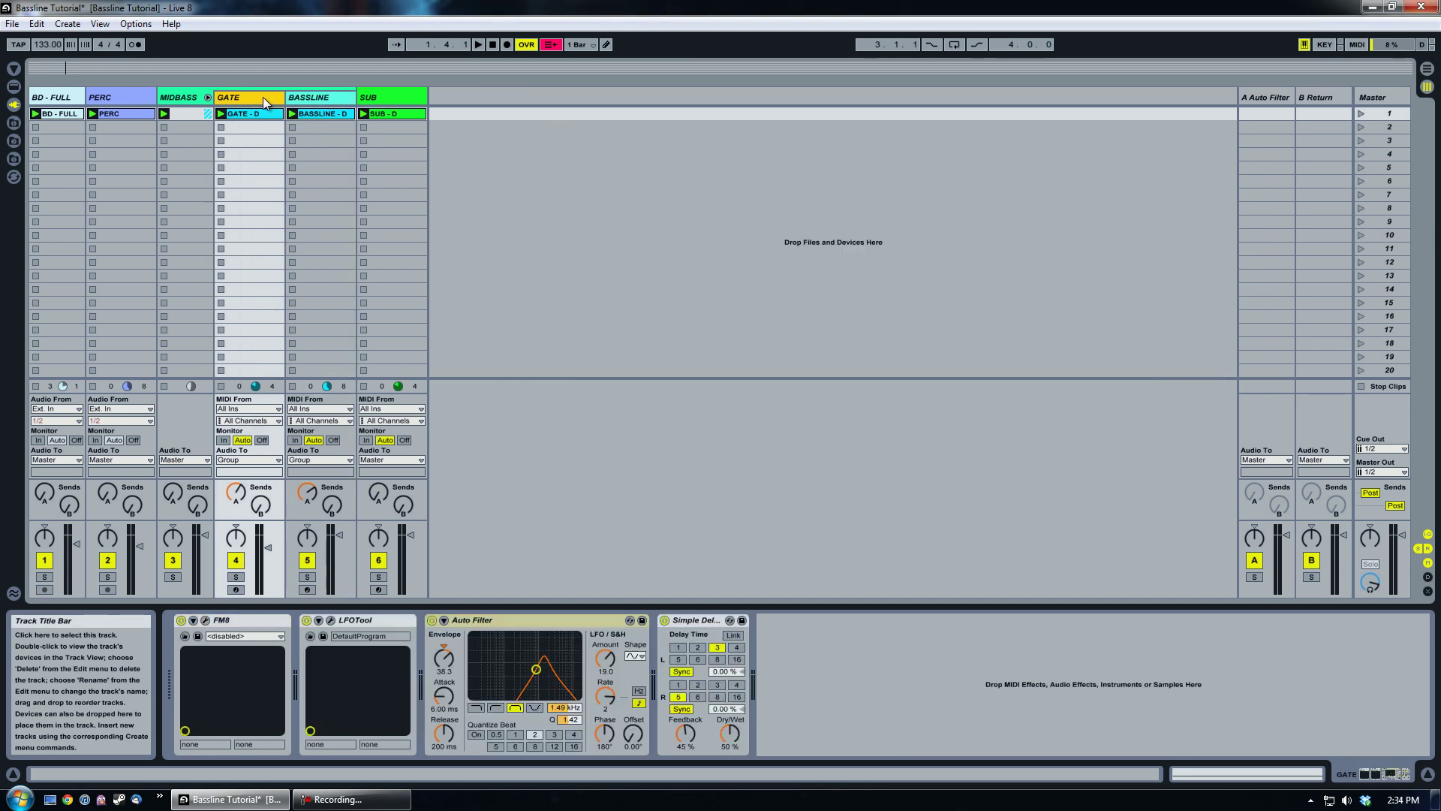
left_click(303, 97)
left_click(380, 96)
left_click(323, 98)
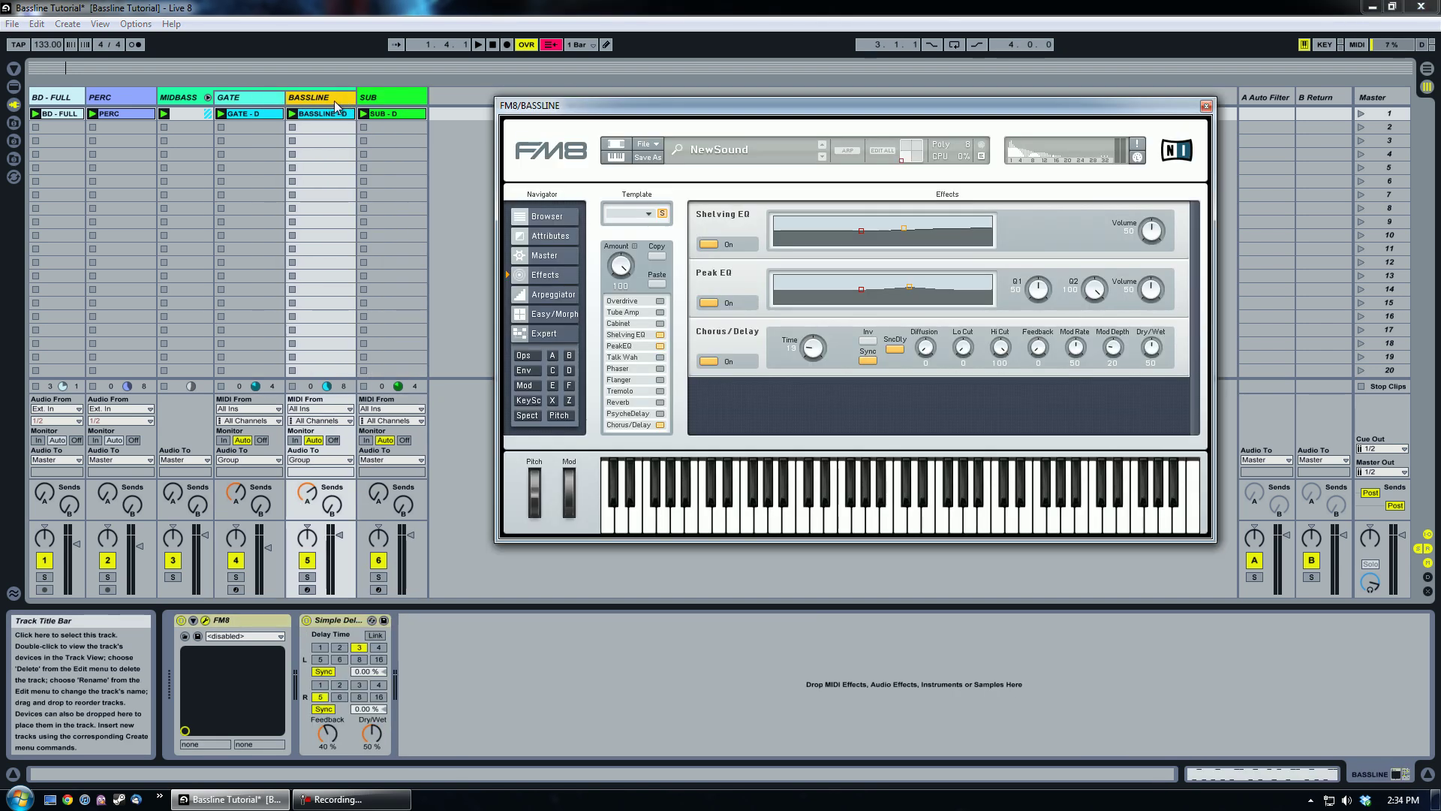
left_click(256, 101)
left_click(324, 102)
- Show the SUB track's device chain, play scene 1 to audition the full mix, and stop playback
left_click(397, 99)
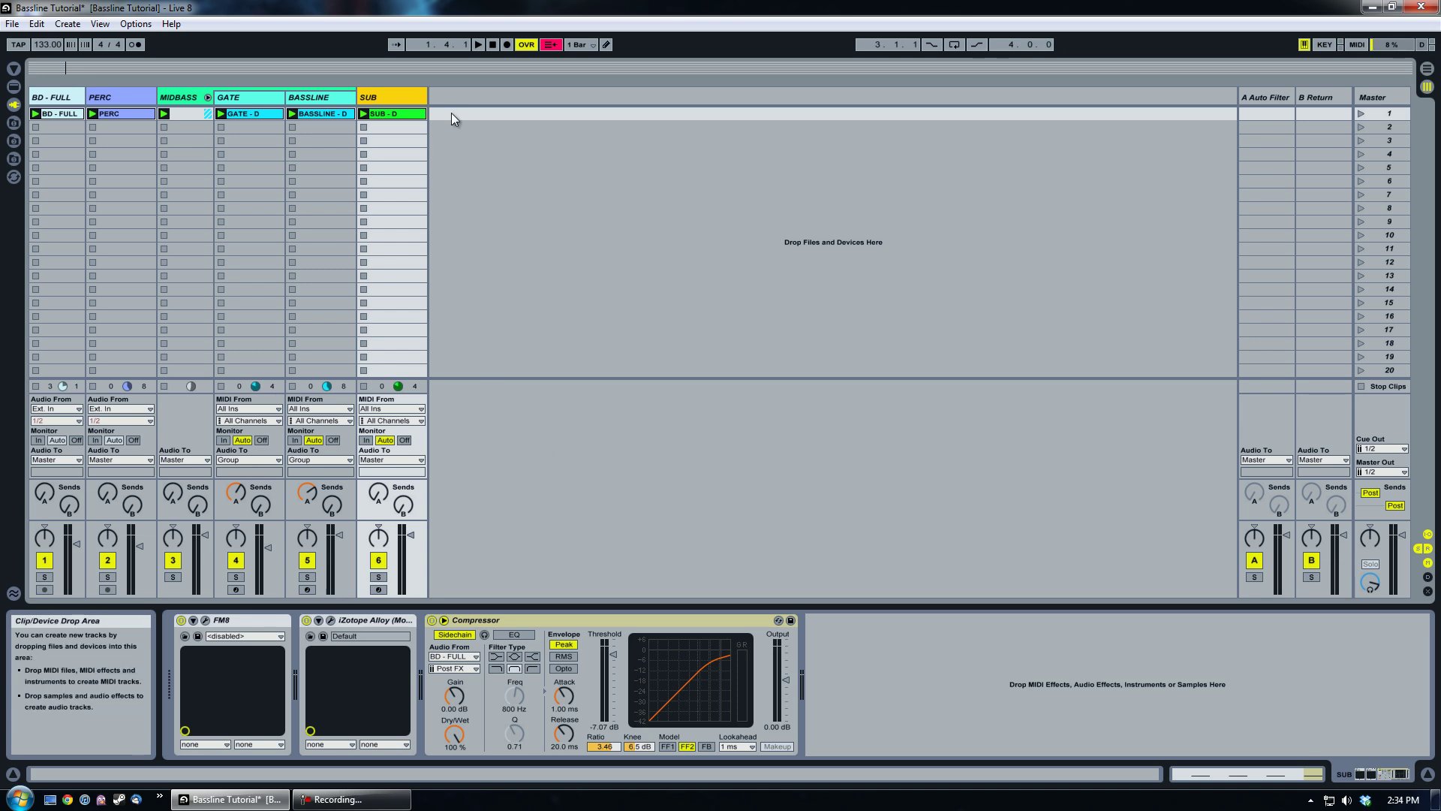
left_click(1362, 115)
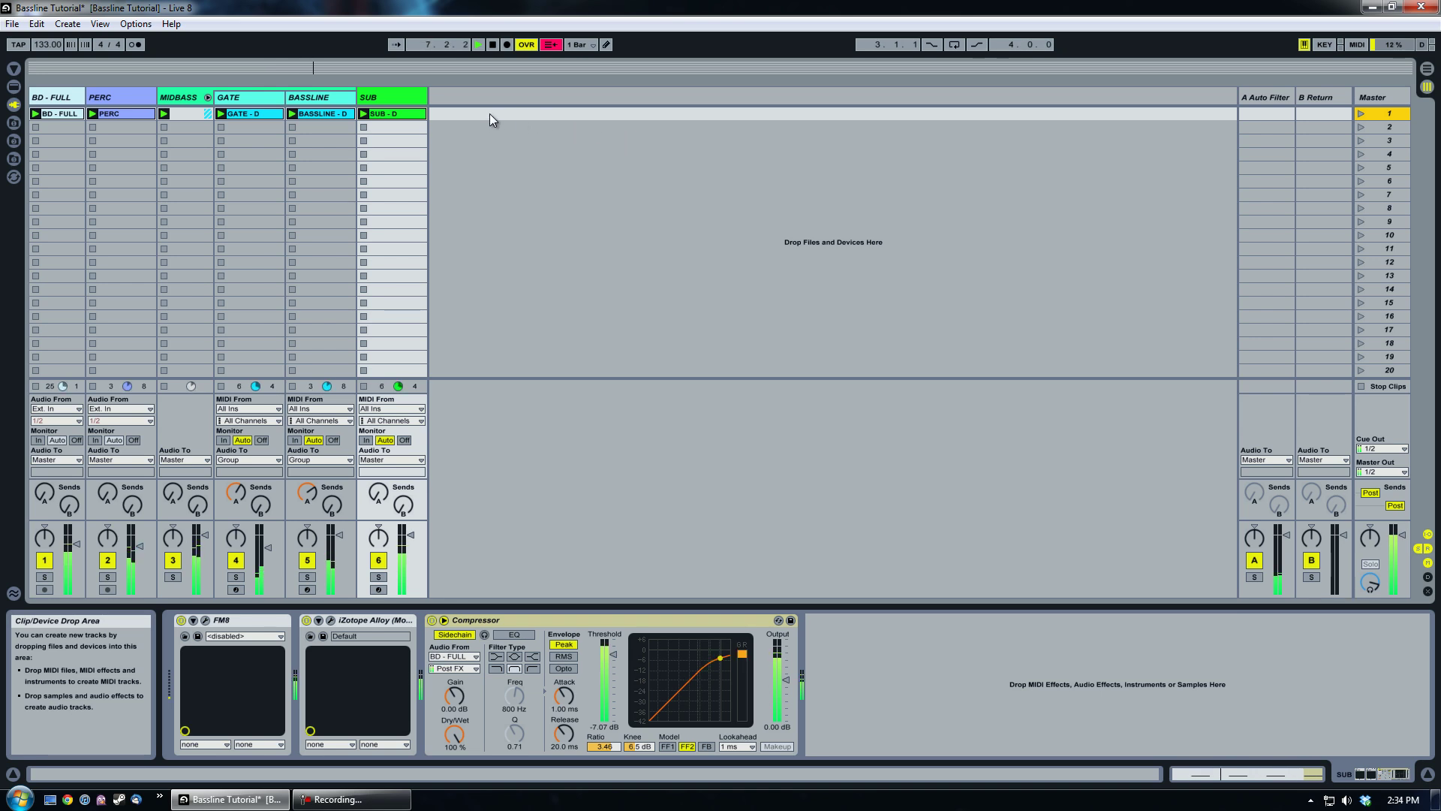
left_click(493, 45)
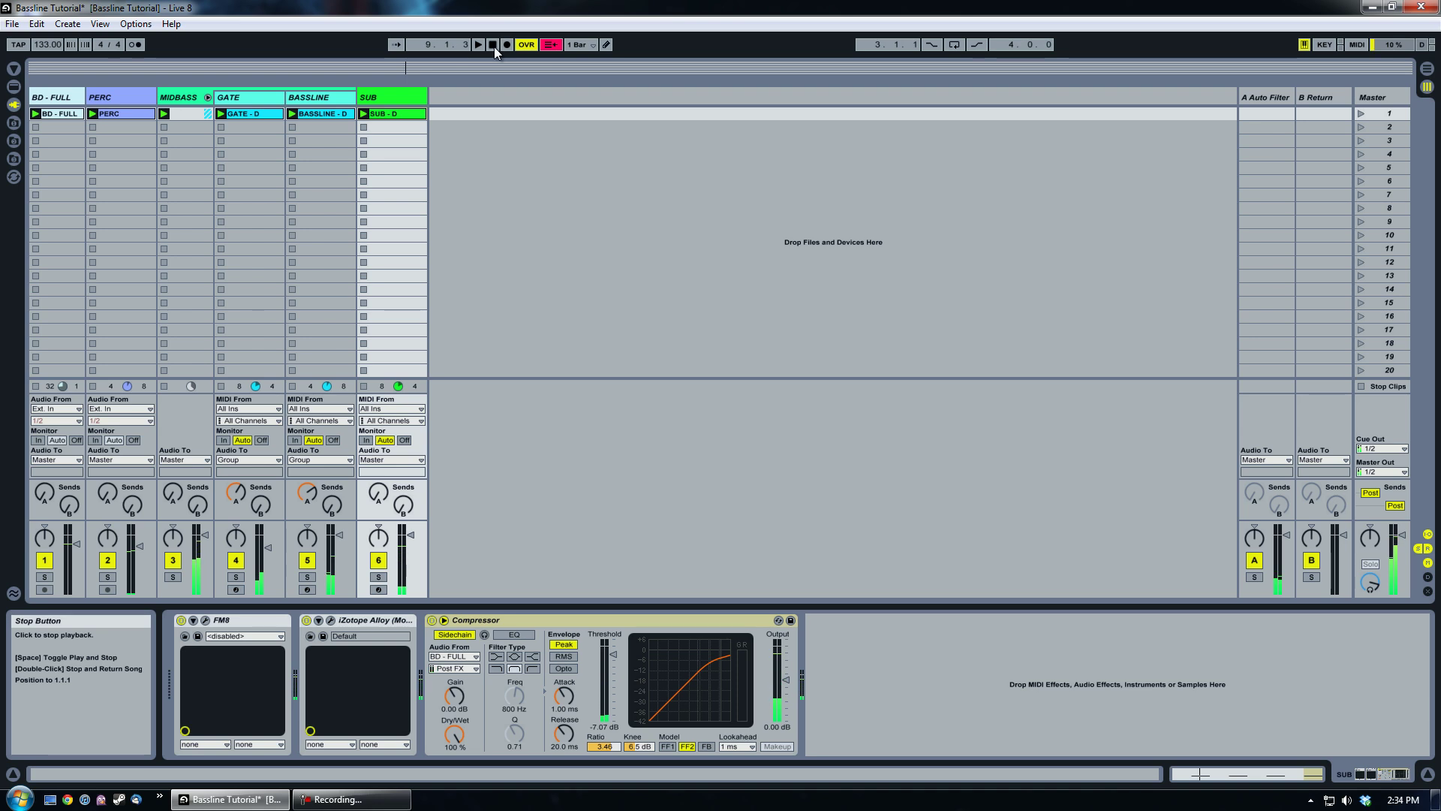